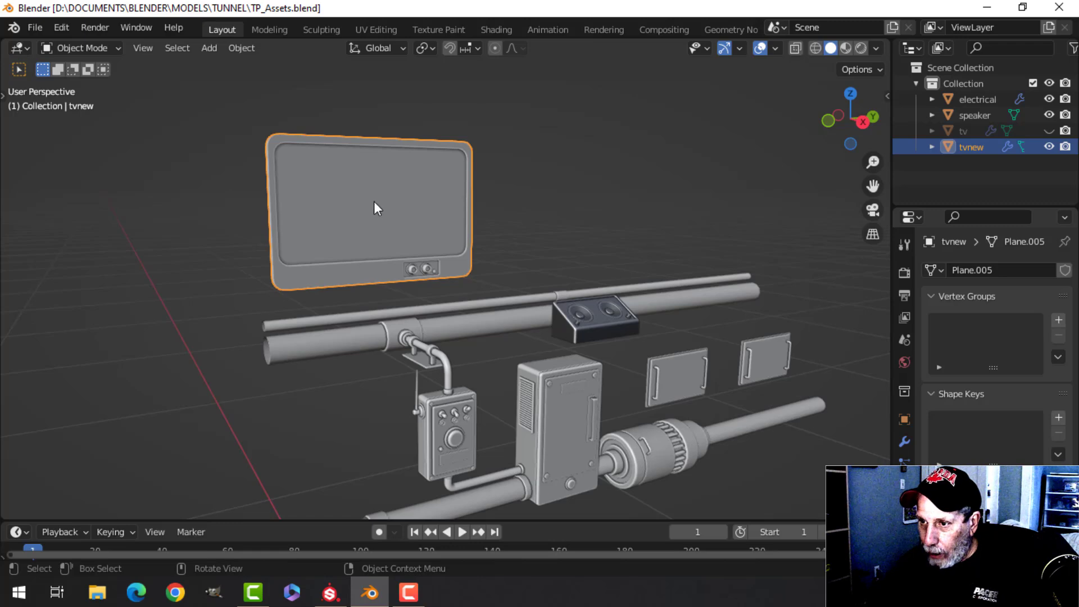
Step: Isolate the TV model in local view and open its mesh for editing
key("KP_Divide")
middle_click_drag(426, 222, 436, 247)
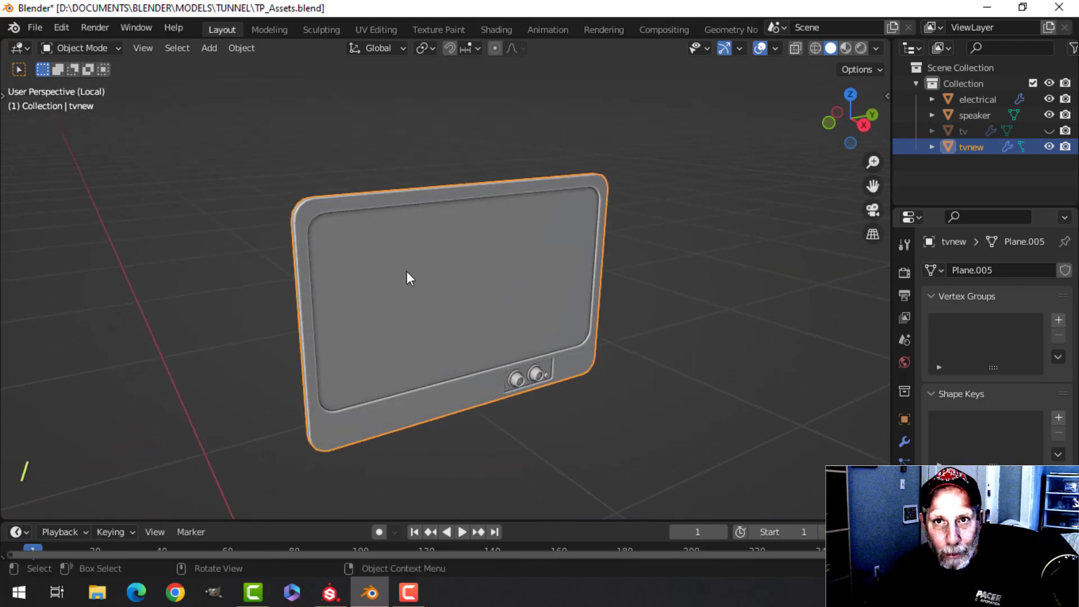
middle_click_drag(501, 281, 602, 249, "shift")
key("Tab")
Step: Mark a lengthwise edge of the cylinder on the back of the TV as a seam
middle_click_drag(483, 261, 511, 224)
scroll(554, 251, "up", 3)
scroll(509, 220, "up", 2)
key("2")
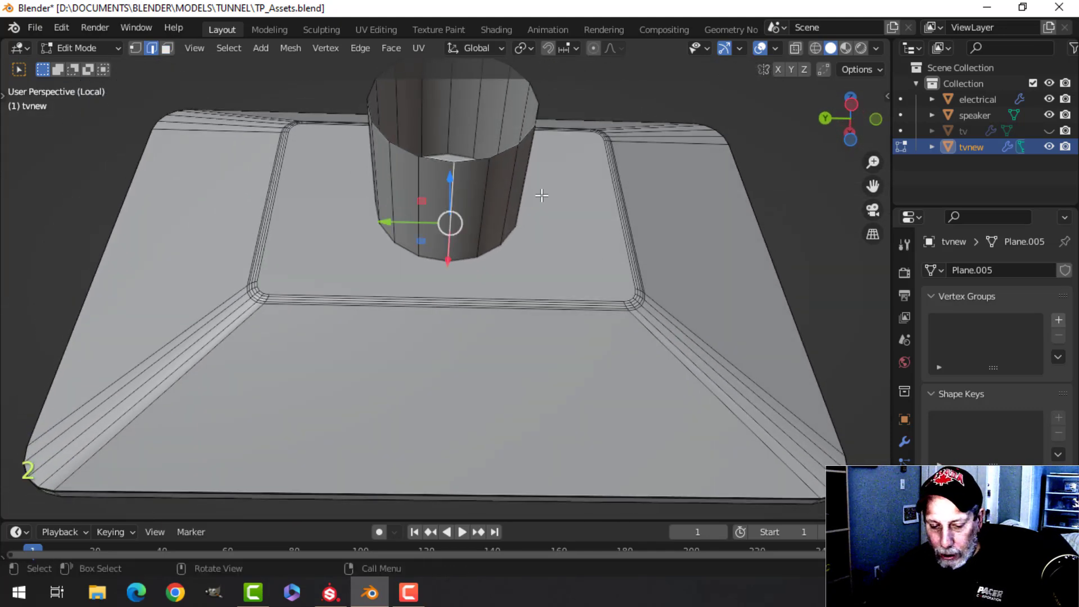
key("ctrl+e")
left_click(489, 319)
middle_click_drag(619, 258, 552, 279)
Step: Mark the edge loop around the raised panel on the back of the TV as a seam
key("alt+a")
middle_click_drag(534, 322, 531, 287, "shift")
middle_click_drag(531, 288, 532, 301)
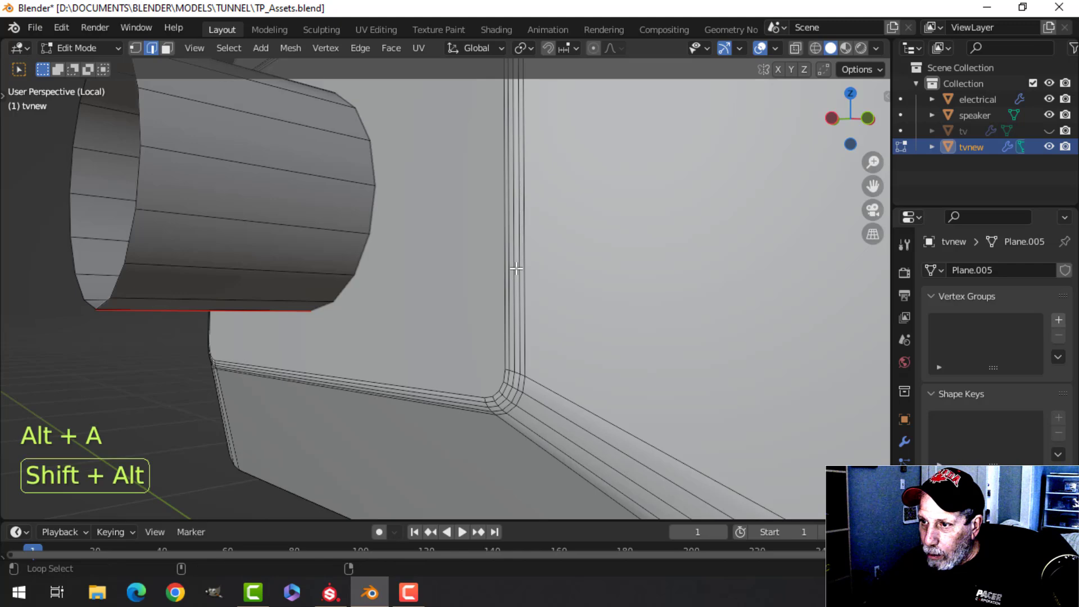
key("ctrl+e")
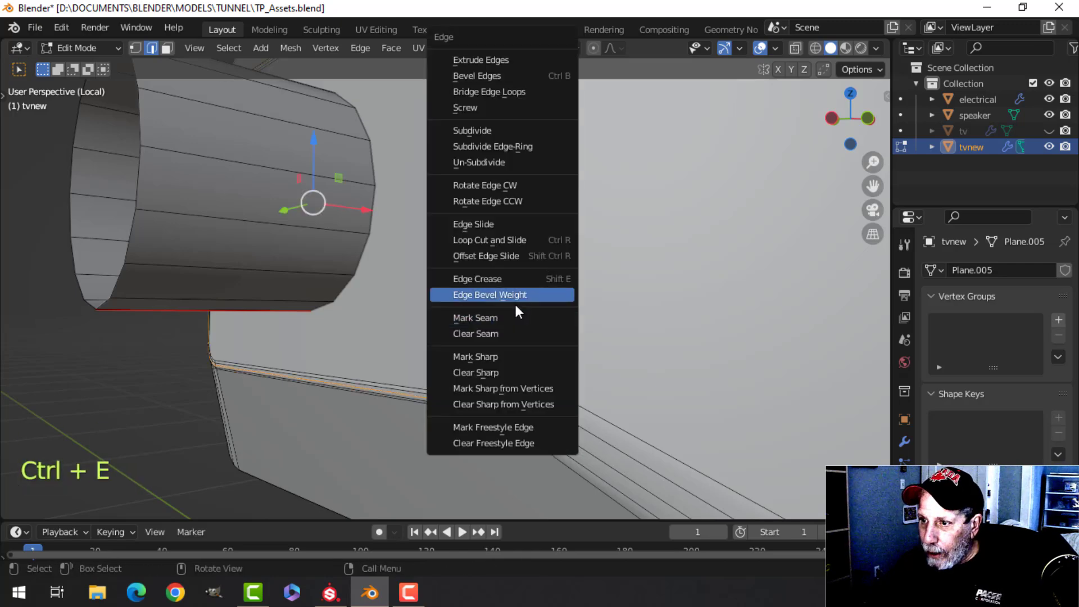
left_click(505, 320)
middle_click_drag(506, 320, 496, 295, "shift")
Step: Mark the edges running from back to front along the TV housing's rounded corners as seams
key("alt+a")
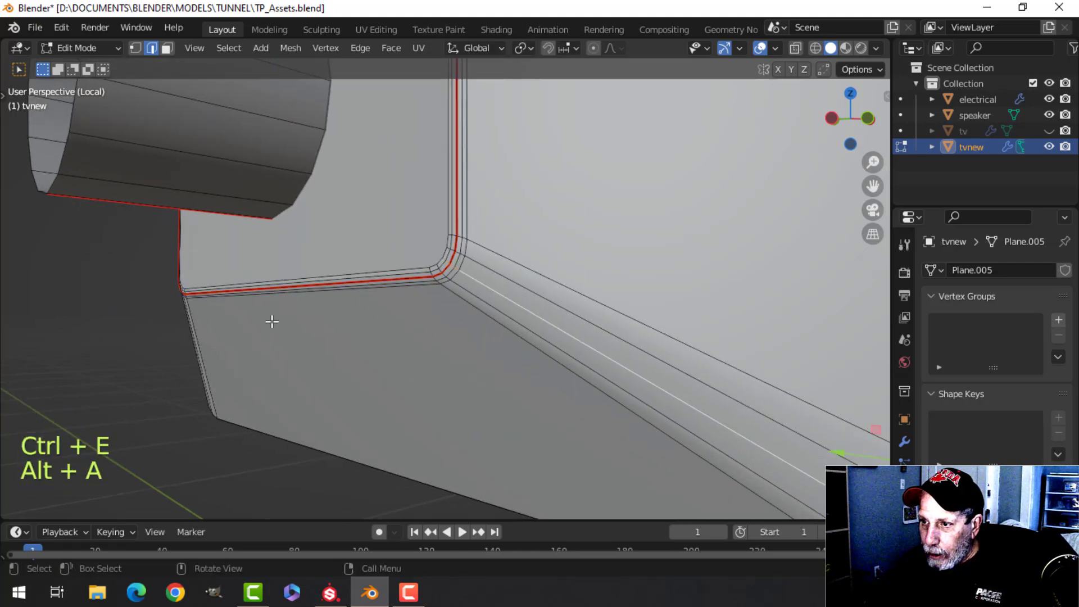
middle_click_drag(270, 318, 472, 323)
middle_click_drag(489, 287, 481, 251)
left_click(401, 259, "alt+shift")
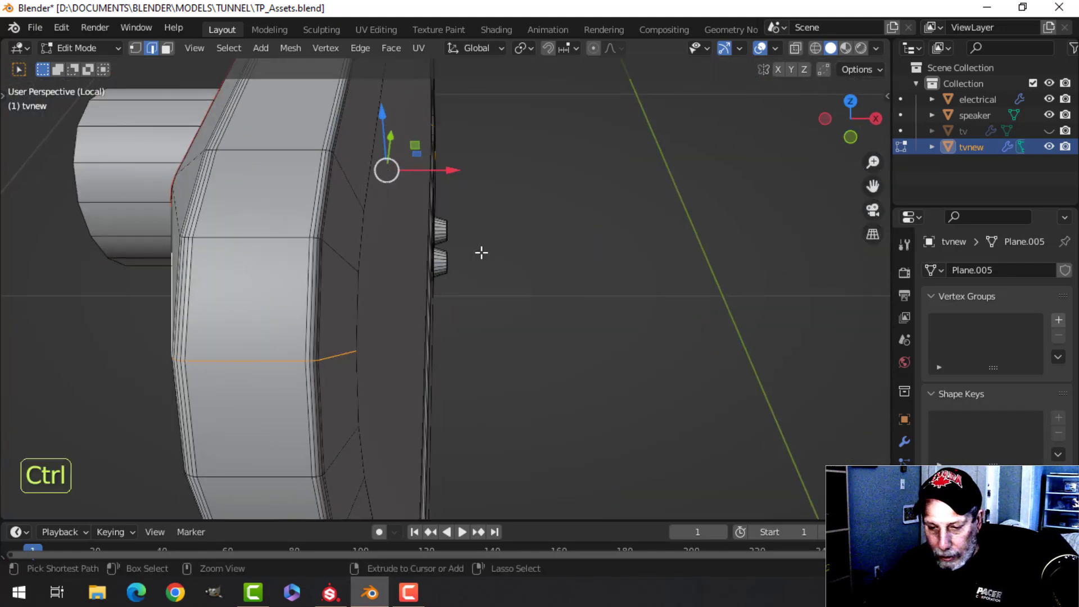
key("ctrl+e")
left_click(434, 317)
middle_click_drag(434, 317, 399, 293)
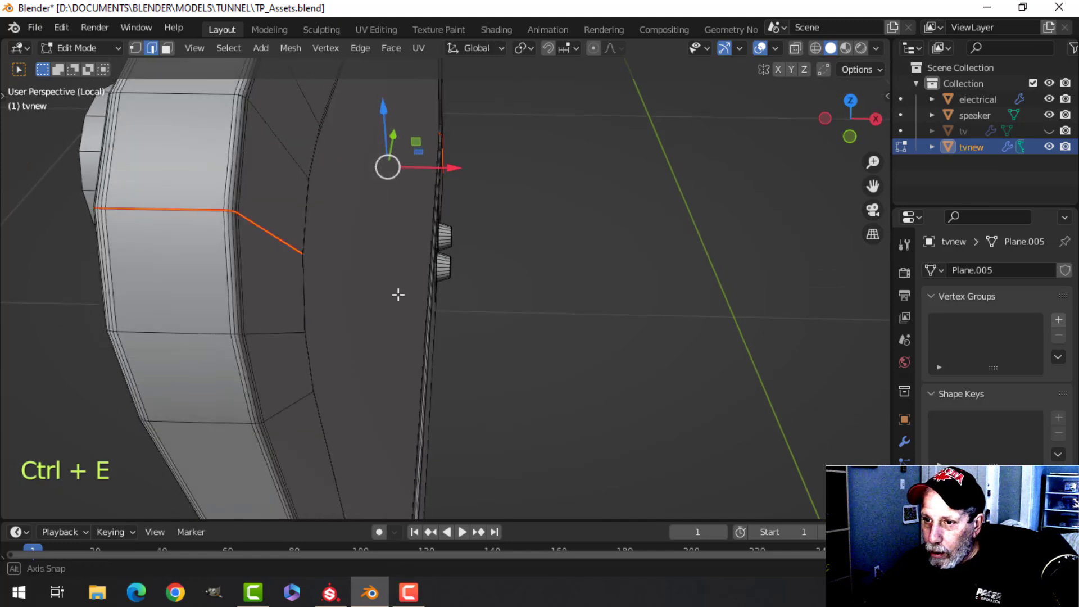
Step: Mark the edge loop where the sloped back meets the sides of the TV housing as a seam
key("alt+a")
middle_click_drag(251, 284, 388, 280)
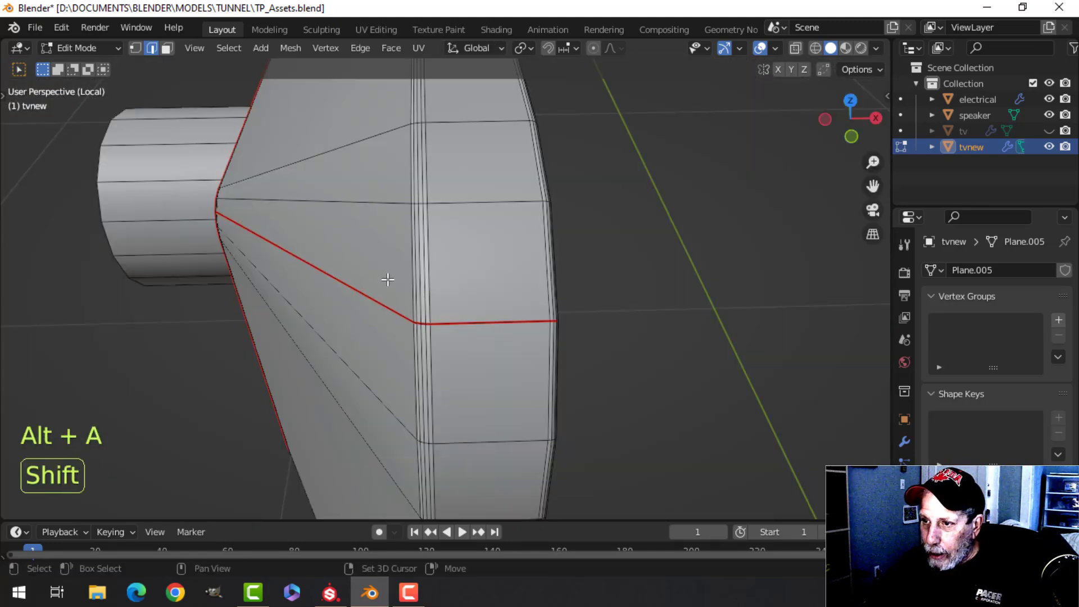
left_click(418, 261, "alt+shift")
key("ctrl+e")
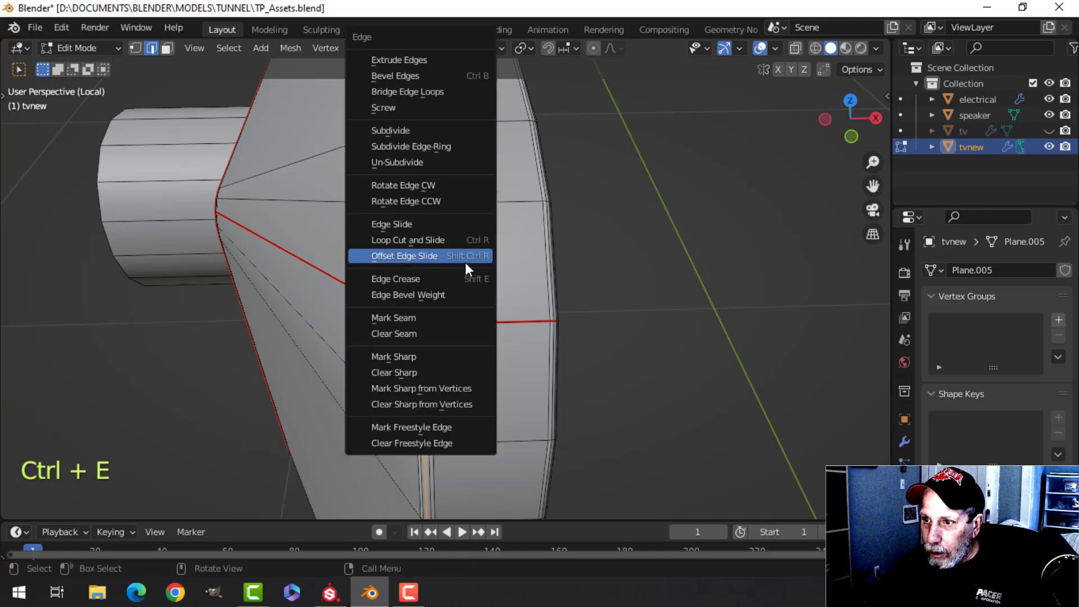
left_click(426, 315)
Step: Mark the outer perimeter edge loop of the TV's front face as a seam
middle_click_drag(427, 315, 196, 251)
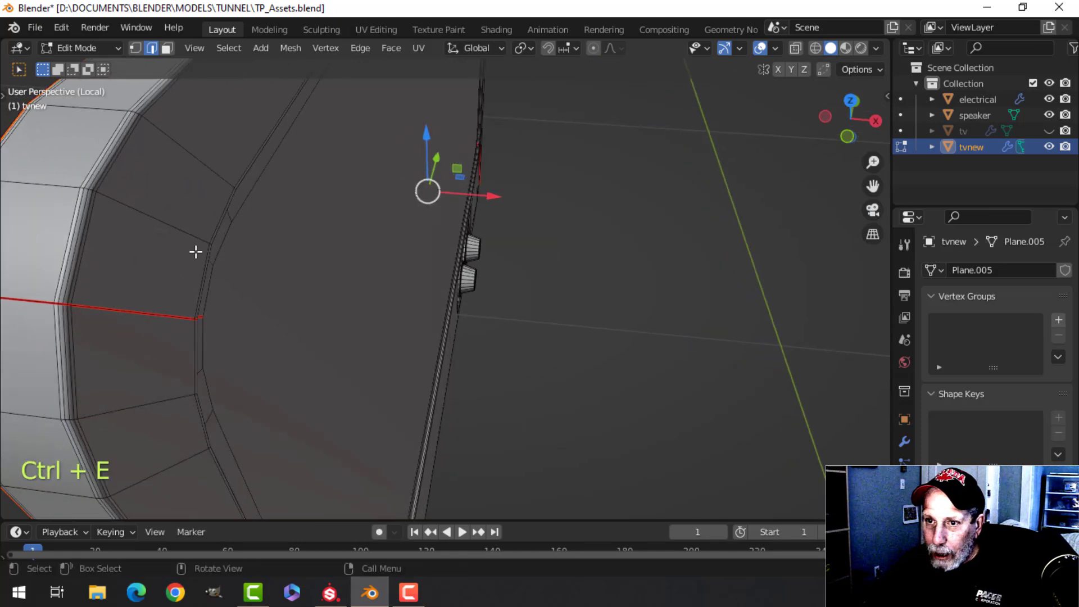
left_click(82, 214, "alt+shift")
key("ctrl+e")
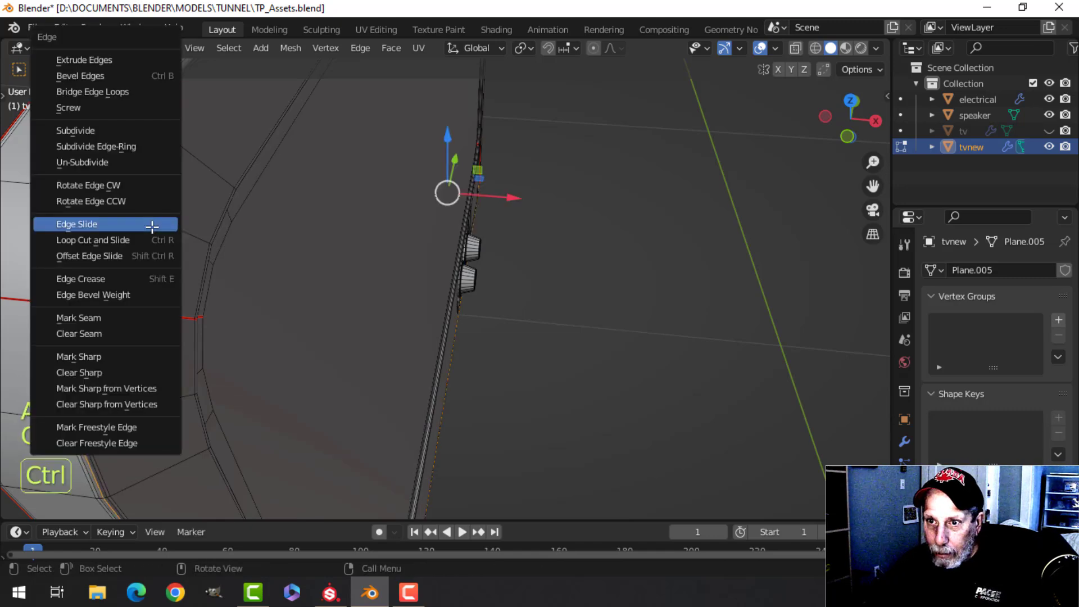
left_click(107, 320)
middle_click_drag(360, 295, 241, 238)
Step: Mark the edge loop along the rim of the recess around the screen as a seam
scroll(241, 238, "down", 3)
middle_click_drag(503, 265, 467, 301, "shift")
middle_click_drag(548, 286, 441, 296)
scroll(440, 296, "up", 4)
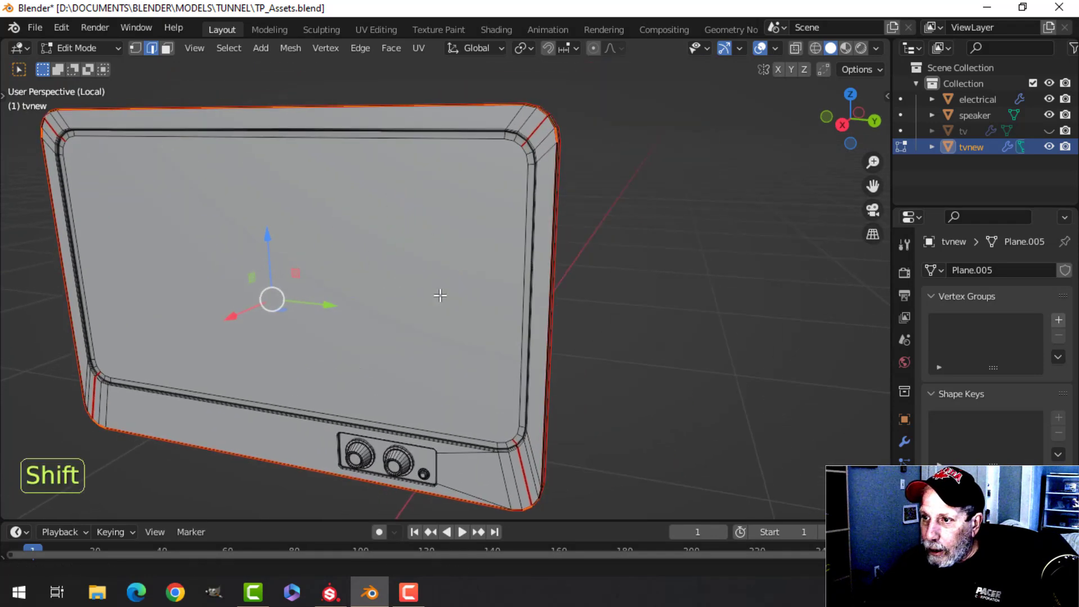
middle_click_drag(517, 212, 405, 304, "shift")
middle_click_drag(399, 295, 447, 281)
middle_click_drag(431, 225, 374, 323, "shift")
scroll(388, 284, "up", 4)
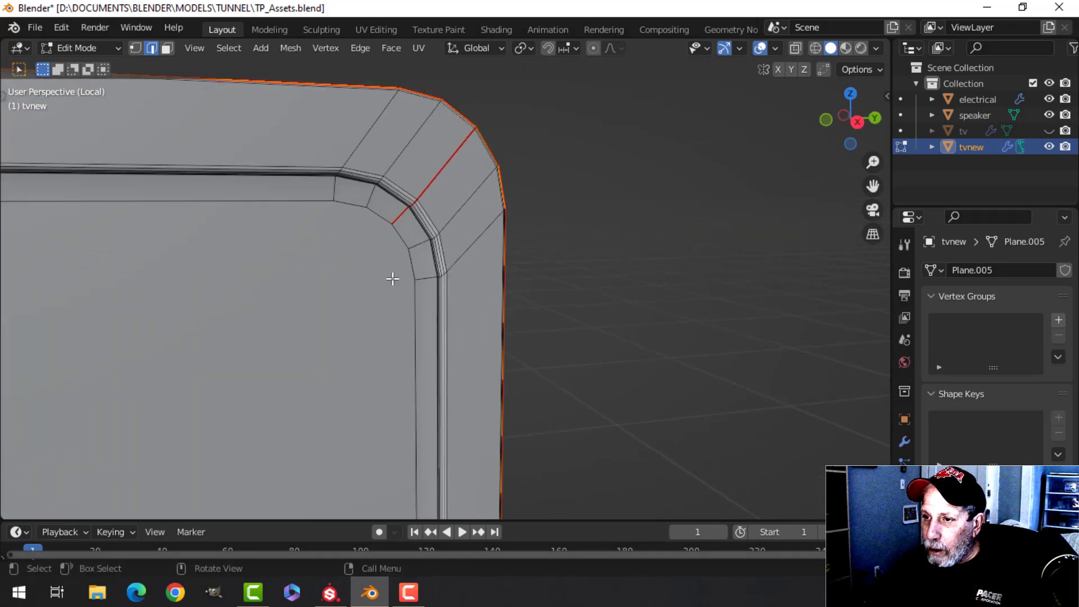
middle_click_drag(403, 255, 421, 240)
key("alt+a")
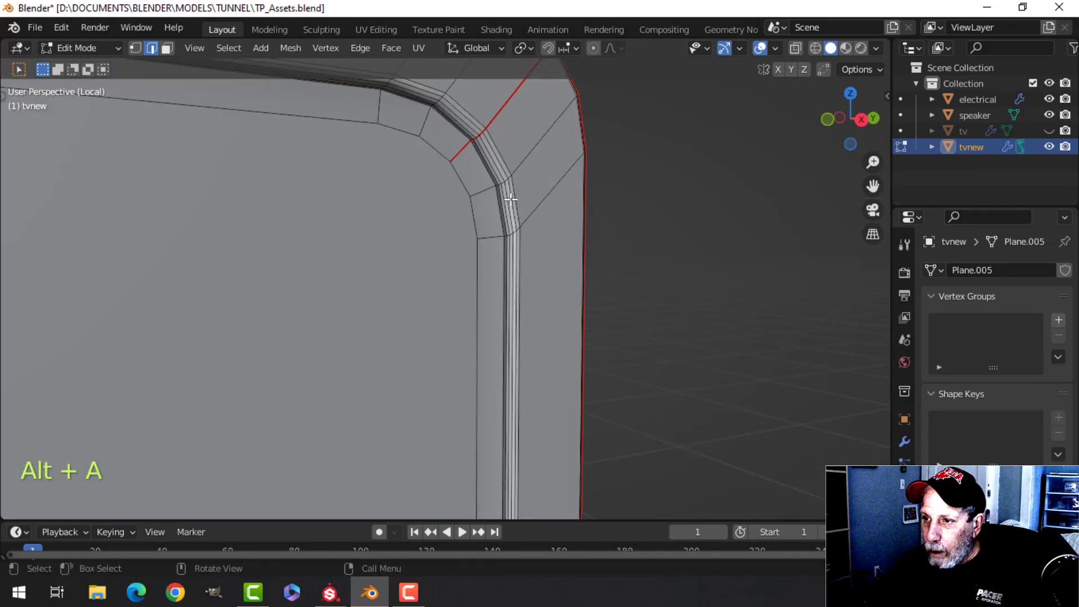
left_click(507, 200, "alt")
key("ctrl+e")
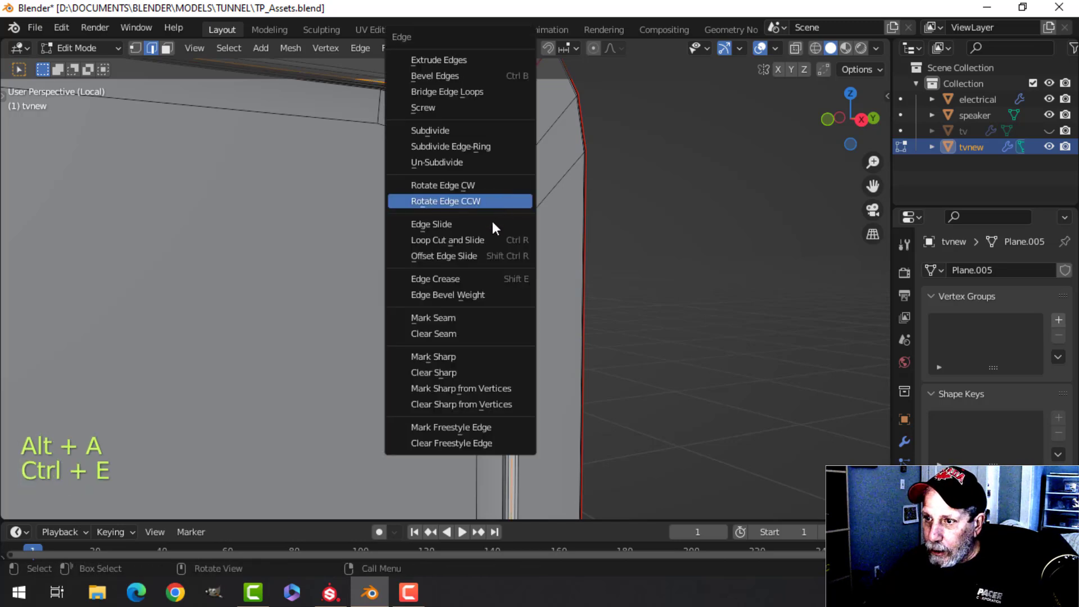
left_click(458, 318)
Step: Mark a second edge loop around the screen recess as a seam
left_click(415, 107, "alt+shift")
scroll(352, 184, "down", 4)
middle_click_drag(336, 324, 491, 269, "shift")
key("ctrl+e")
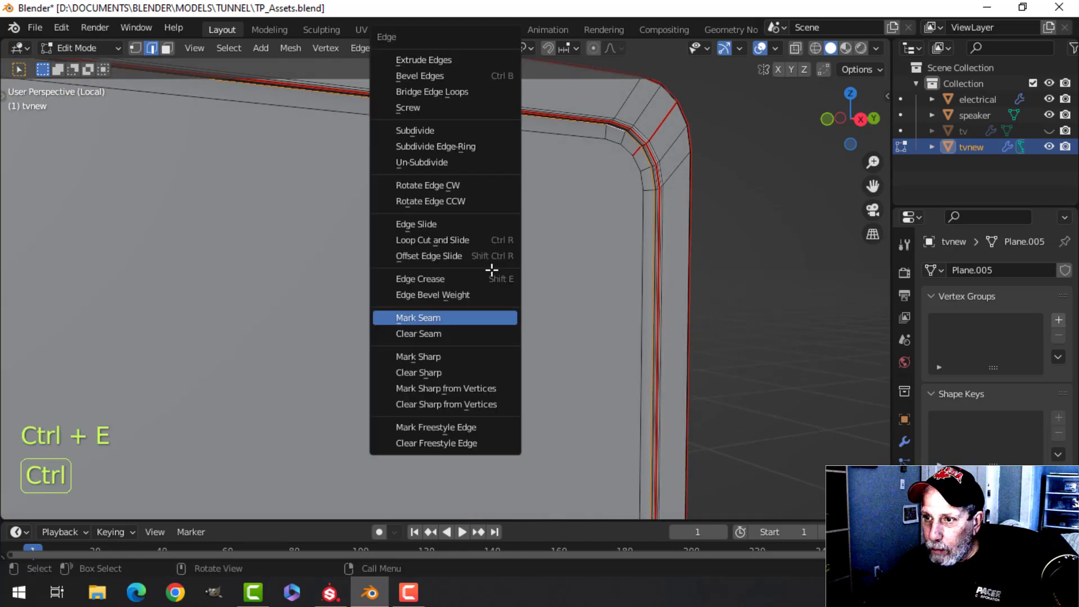
left_click(450, 318)
Step: Mark the inner edge loop around the flat face of the knob panel as a seam
middle_click_drag(549, 337, 473, 306, "shift")
scroll(477, 270, "up", 3)
scroll(389, 324, "up", 1)
scroll(461, 305, "up", 4)
key("alt+a")
left_click(420, 288, "alt+shift")
key("ctrl+e")
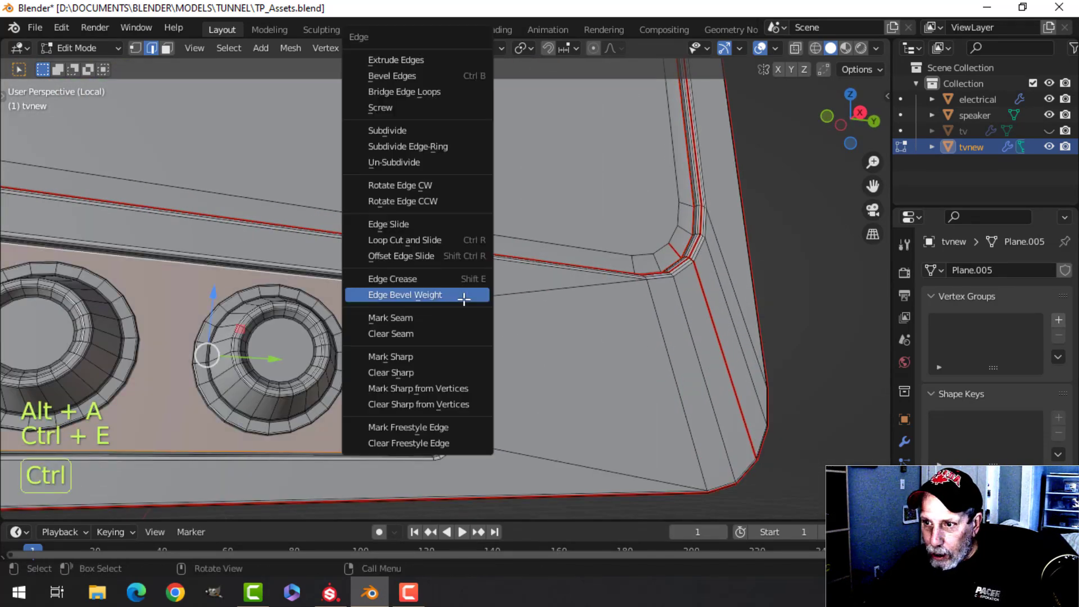
left_click(417, 318)
Step: Mark the outer edge loop of the groove surrounding the knob panel as a seam
key("alt+a")
left_click(436, 283, "alt+shift")
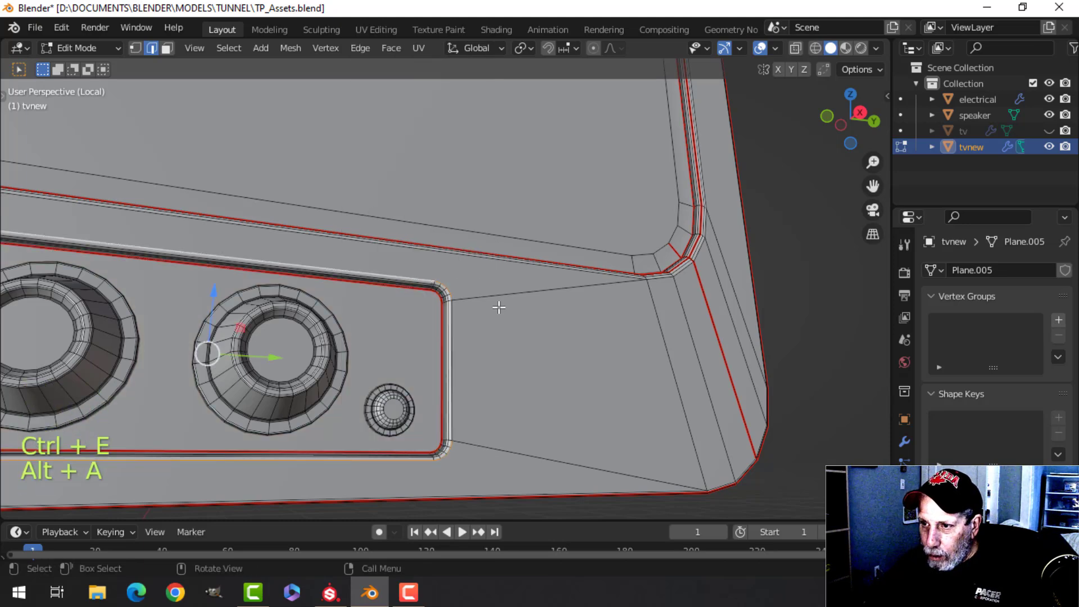
left_click(465, 320, "alt+shift")
scroll(481, 330, "down", 5)
middle_click_drag(472, 333, 528, 308, "shift")
scroll(427, 321, "up", 2)
key("ctrl+e")
left_click(416, 319)
middle_click_drag(528, 308, 472, 311)
scroll(315, 289, "up", 2)
middle_click_drag(307, 289, 509, 239, "shift")
scroll(324, 290, "up", 4)
scroll(537, 239, "up", 2)
scroll(539, 236, "down", 2)
scroll(491, 240, "up", 2)
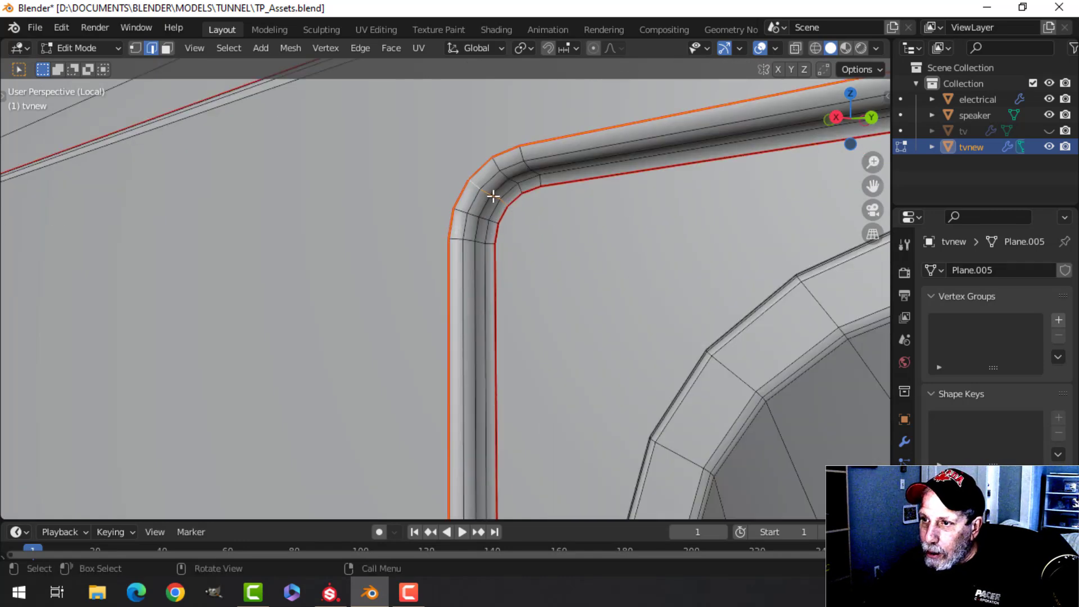
key("ctrl+e")
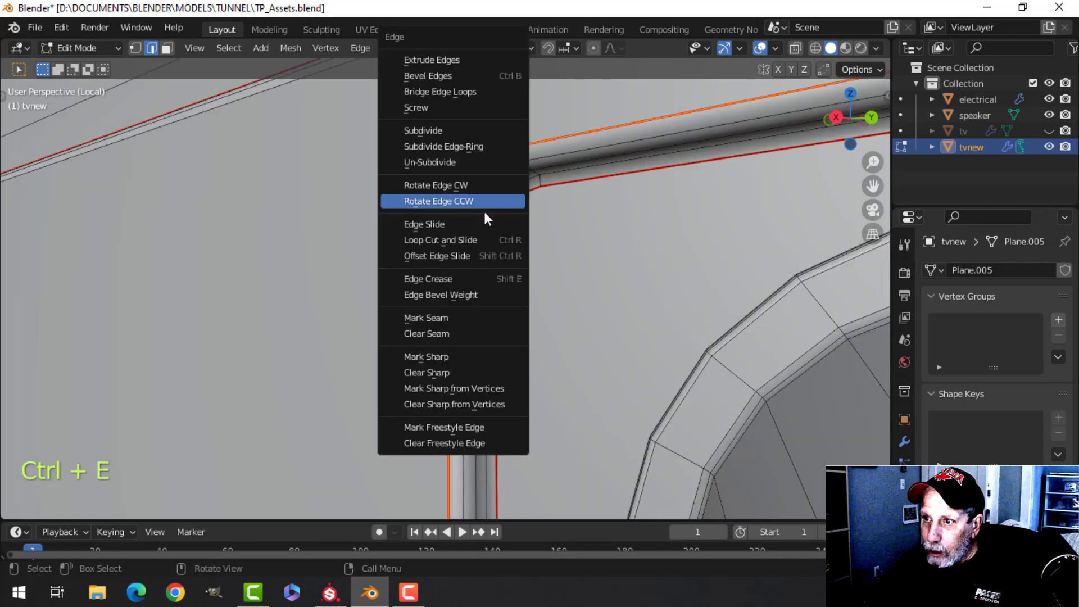
left_click(429, 316)
scroll(571, 304, "down", 3)
middle_click_drag(572, 305, 562, 263, "shift")
Step: Mark the edge loop around the first knob's center face as a seam
key("alt+a")
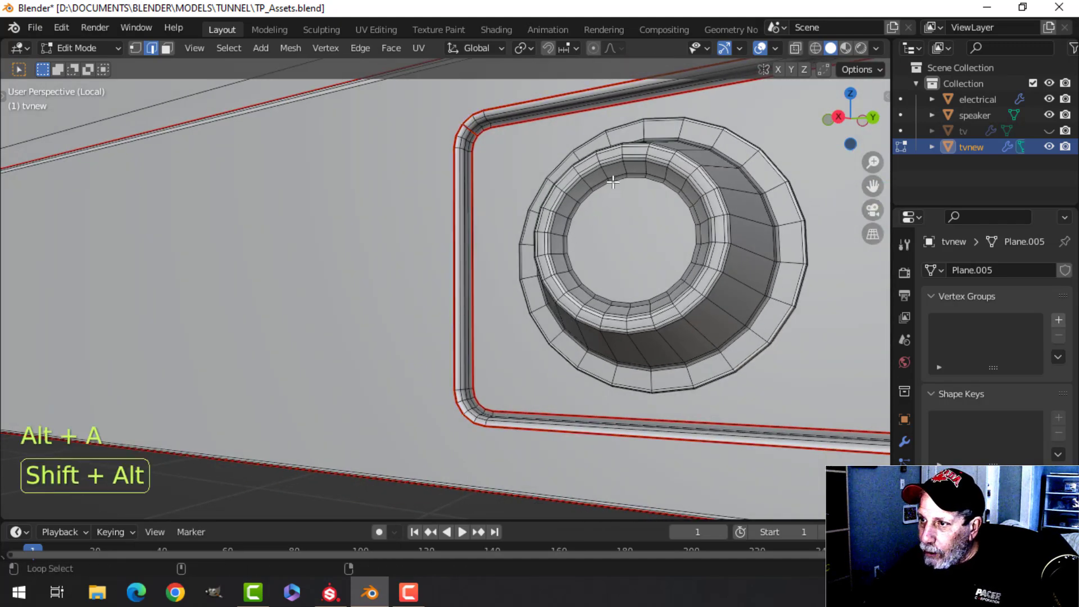
middle_click_drag(613, 179, 640, 206)
left_click(602, 221, "alt+shift")
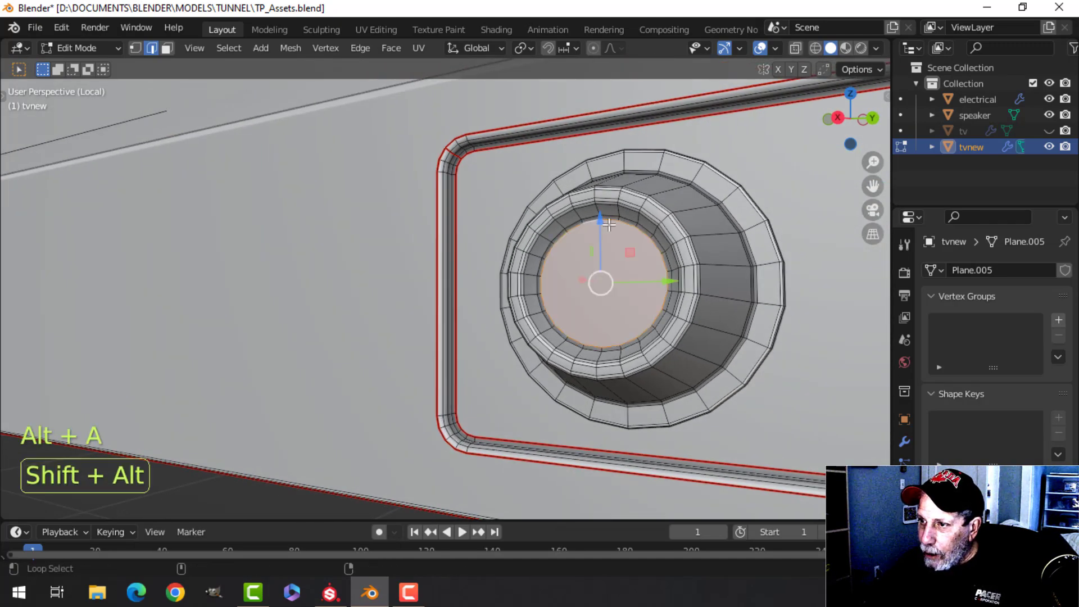
key("ctrl+e")
left_click(564, 319)
Step: Mark the edge loop around the second knob's center face as a seam
scroll(669, 289, "down", 4)
middle_click_drag(669, 289, 442, 264, "shift")
scroll(450, 247, "up", 4)
key("alt+a")
left_click(456, 113, "alt+shift")
key("ctrl+e")
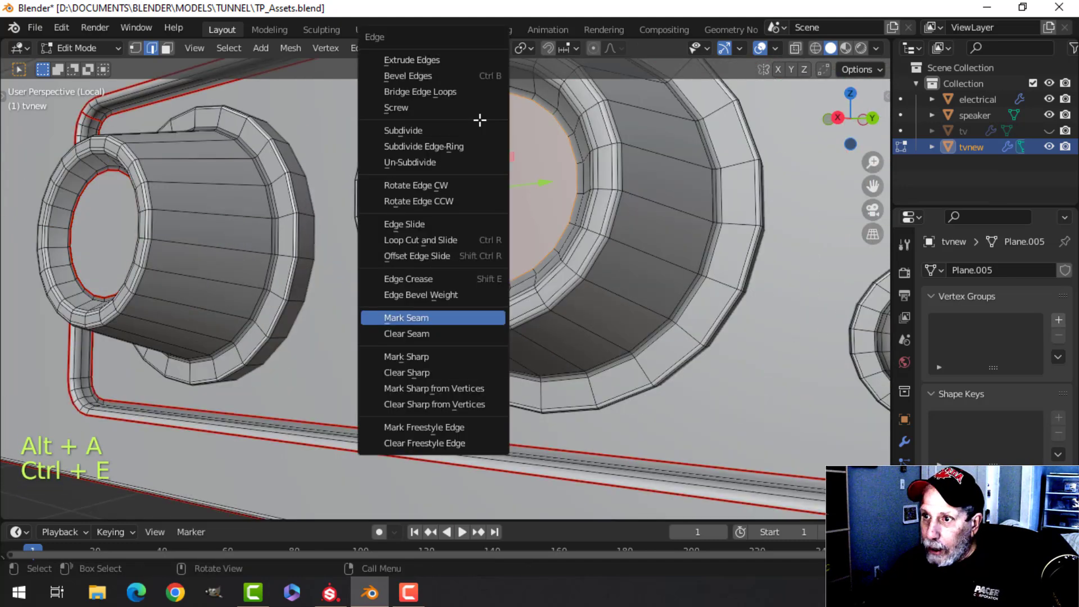
left_click(427, 319)
Step: Mark the edge loop around the base of the small round button's dome as a seam
scroll(618, 281, "down", 4)
middle_click_drag(803, 236, 586, 270, "shift")
middle_click_drag(586, 269, 581, 298)
scroll(549, 343, "up", 4)
middle_click_drag(549, 344, 536, 275, "shift")
scroll(549, 243, "down", 4)
middle_click_drag(537, 276, 487, 338, "shift")
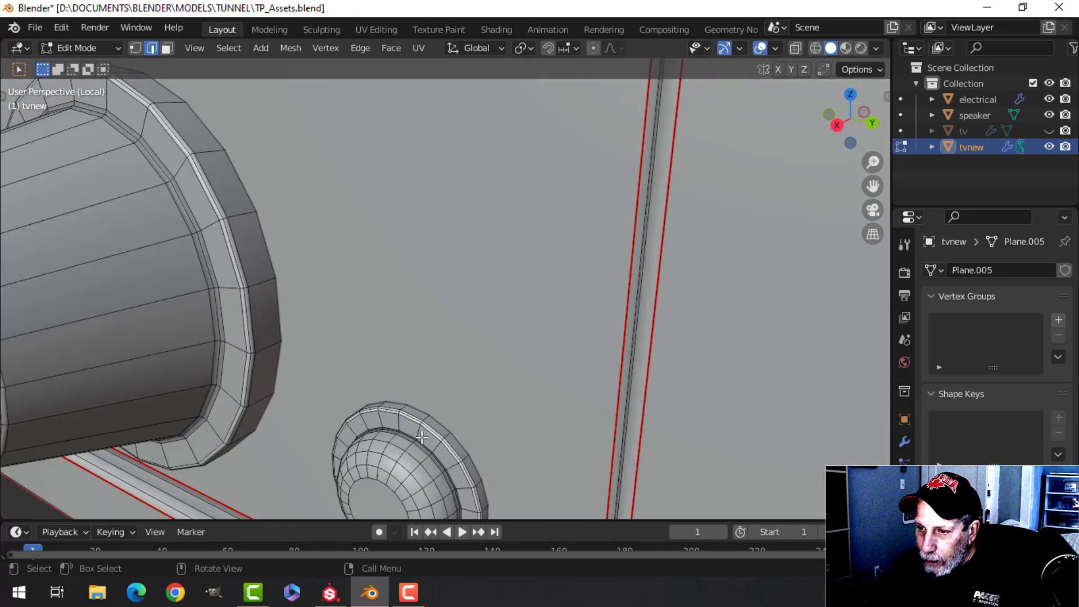
scroll(408, 439, "up", 3)
middle_click_drag(412, 436, 429, 392, "shift")
left_click(419, 392, "alt+shift")
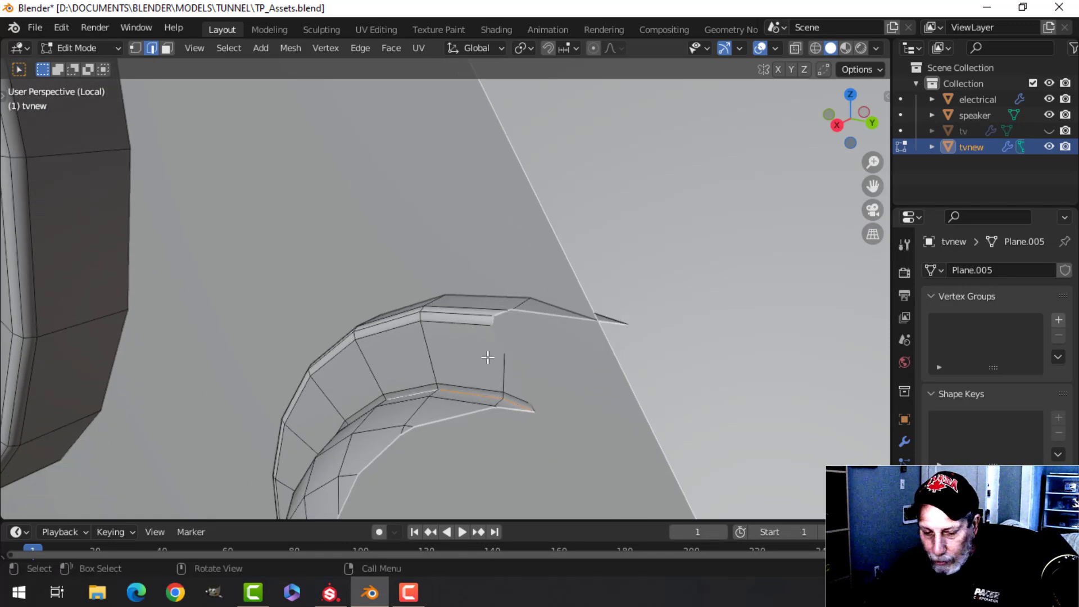
key("ctrl+e")
left_click(462, 360)
scroll(475, 354, "down", 5)
middle_click_drag(478, 348, 502, 321)
Step: Switch to the UV Editing workspace and select the entire TV mesh
key("alt+a")
middle_click_drag(626, 190, 596, 253, "shift")
scroll(611, 246, "down", 3)
scroll(529, 262, "down", 5)
middle_click_drag(530, 263, 574, 281, "shift")
scroll(573, 282, "down", 3)
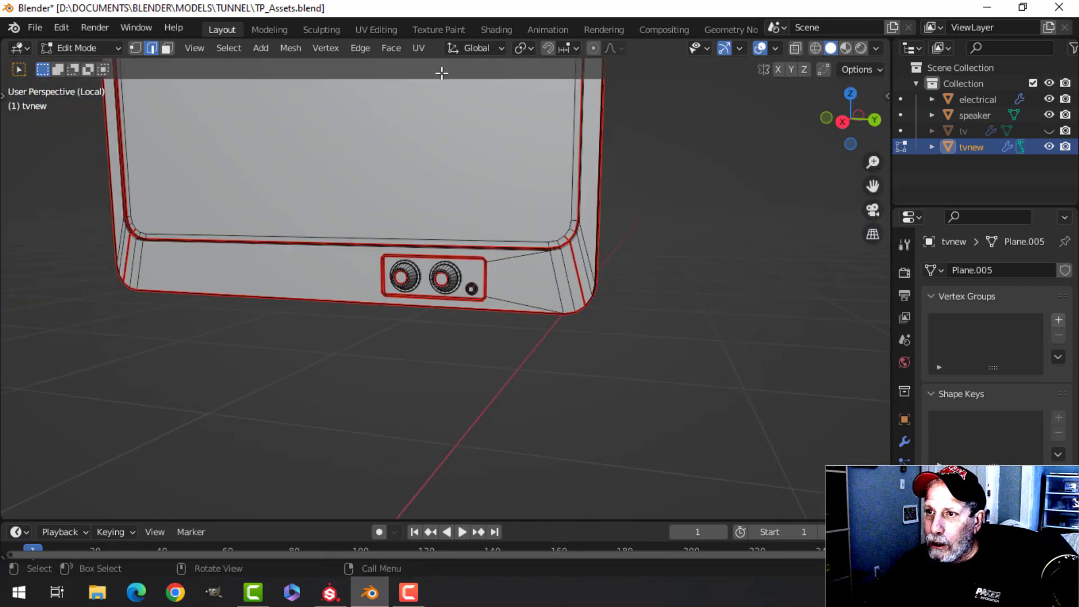
left_click(375, 30)
key("a")
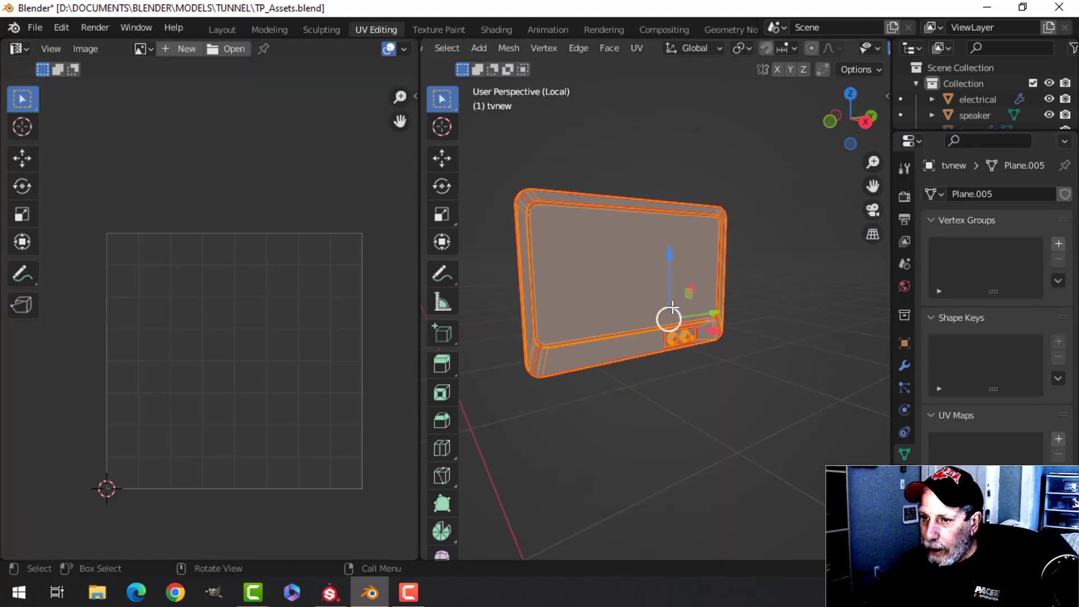
Step: Unwrap the whole TV mesh along its marked seams
middle_click_drag(669, 315, 710, 320)
key("u")
left_click(718, 309)
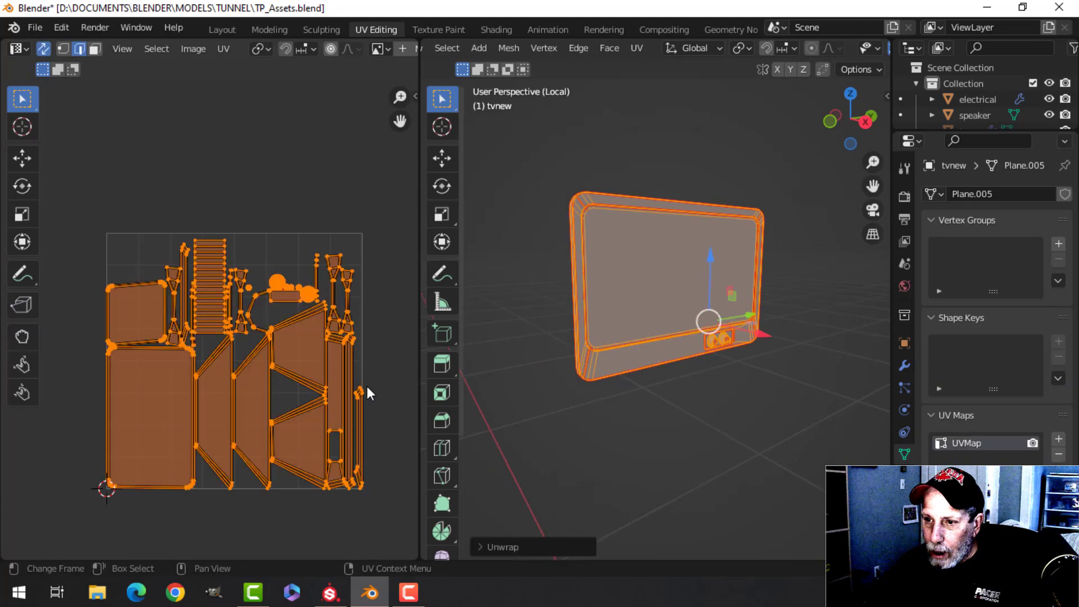
Step: Examine the unwrapped UV layout for island shapes and spacing against the TV model
scroll(209, 325, "up", 3)
middle_click_drag(186, 285, 130, 197, "shift")
scroll(231, 269, "down", 1)
scroll(227, 288, "down", 1)
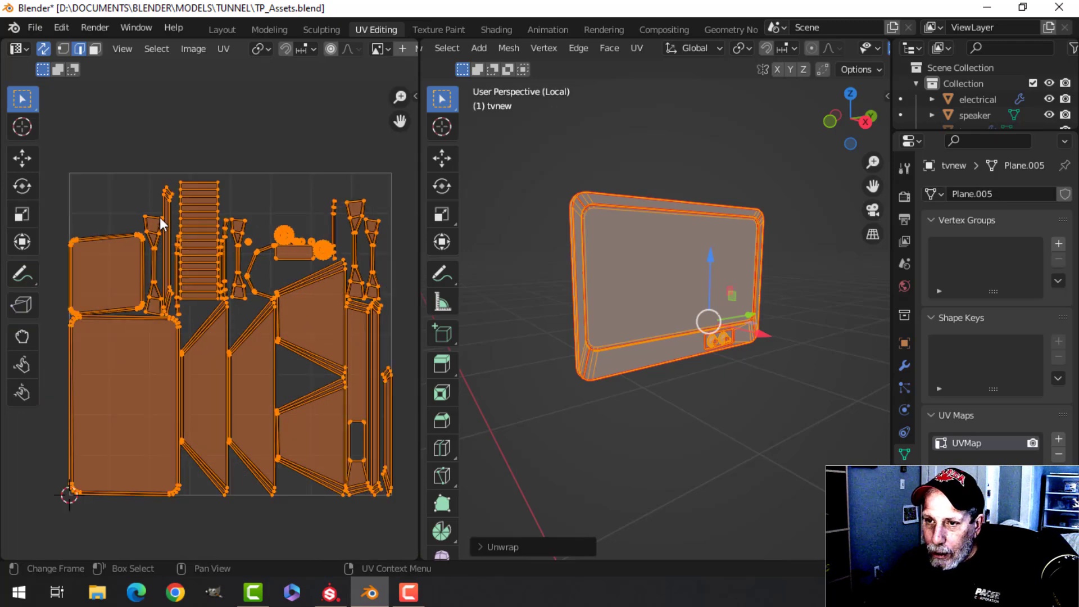
scroll(282, 281, "up", 1)
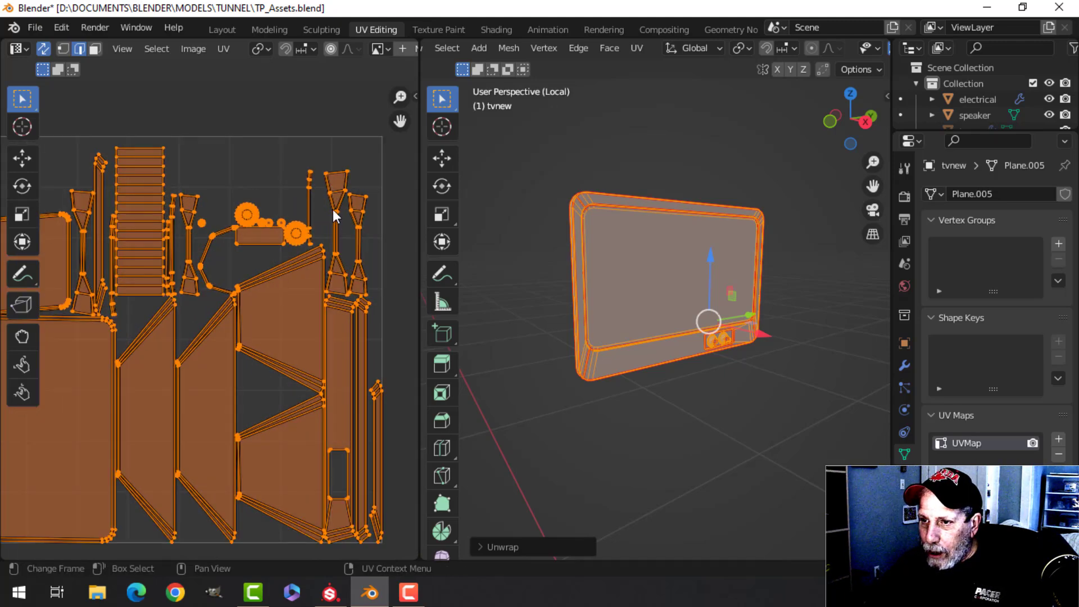
scroll(714, 335, "down", 1)
middle_click_drag(710, 335, 707, 337)
scroll(380, 371, "down", 1)
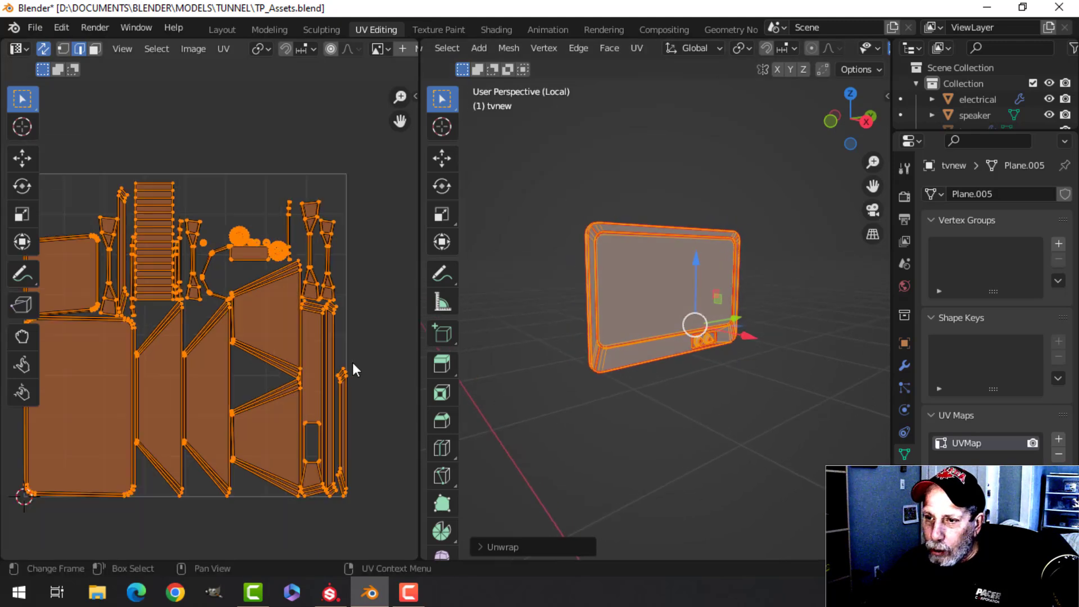
middle_click_drag(310, 361, 351, 336)
scroll(756, 336, "up", 2)
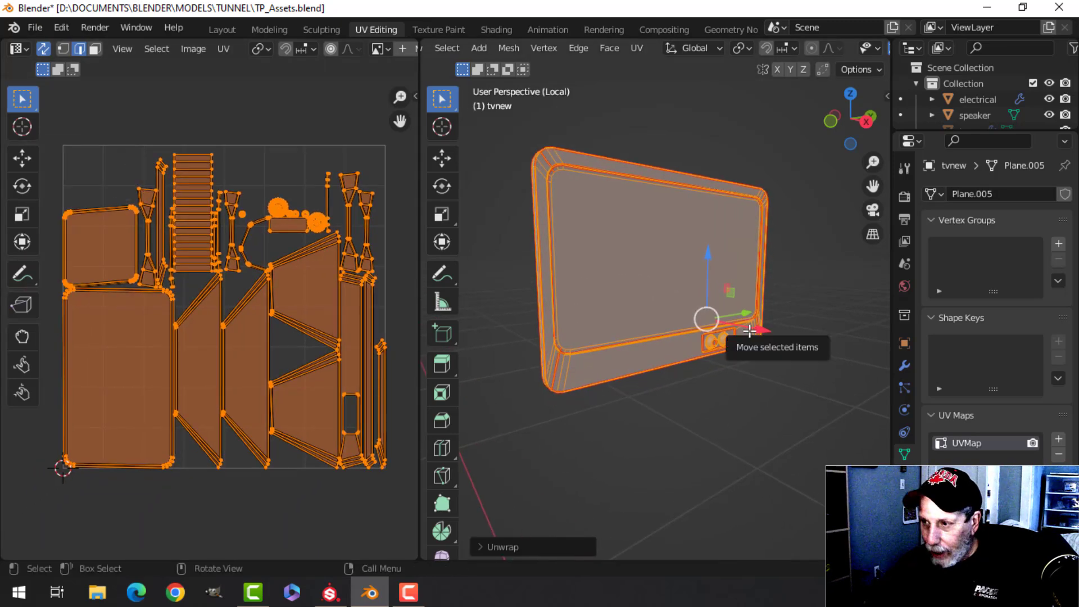
Step: Apply Smart UV Project to the TV mesh with a 66° angle limit and a 0.003 island margin
key("u")
left_click(739, 355)
left_click(816, 404)
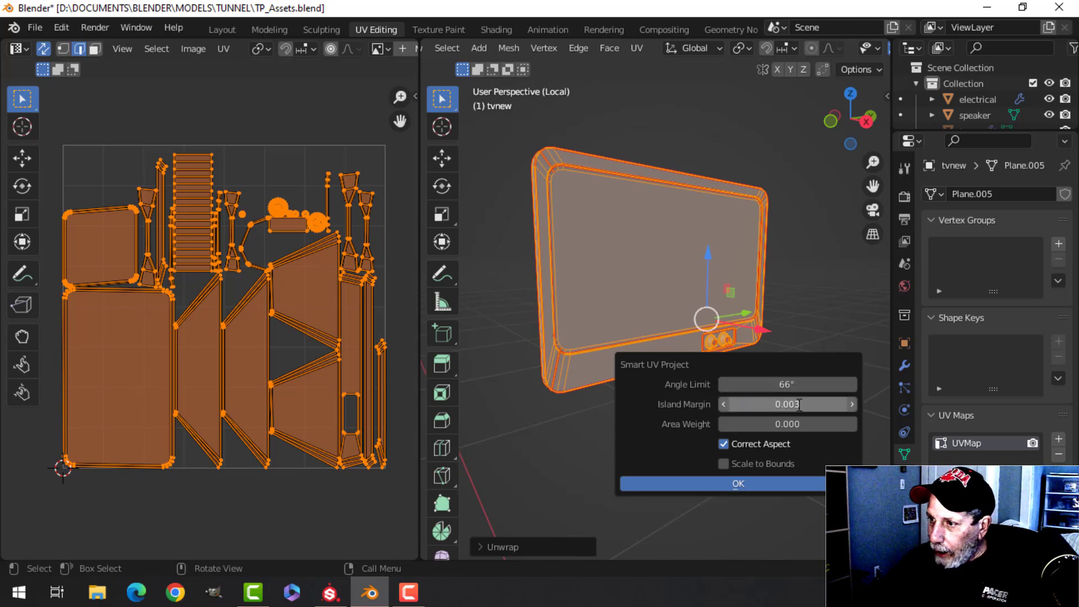
left_click(810, 481)
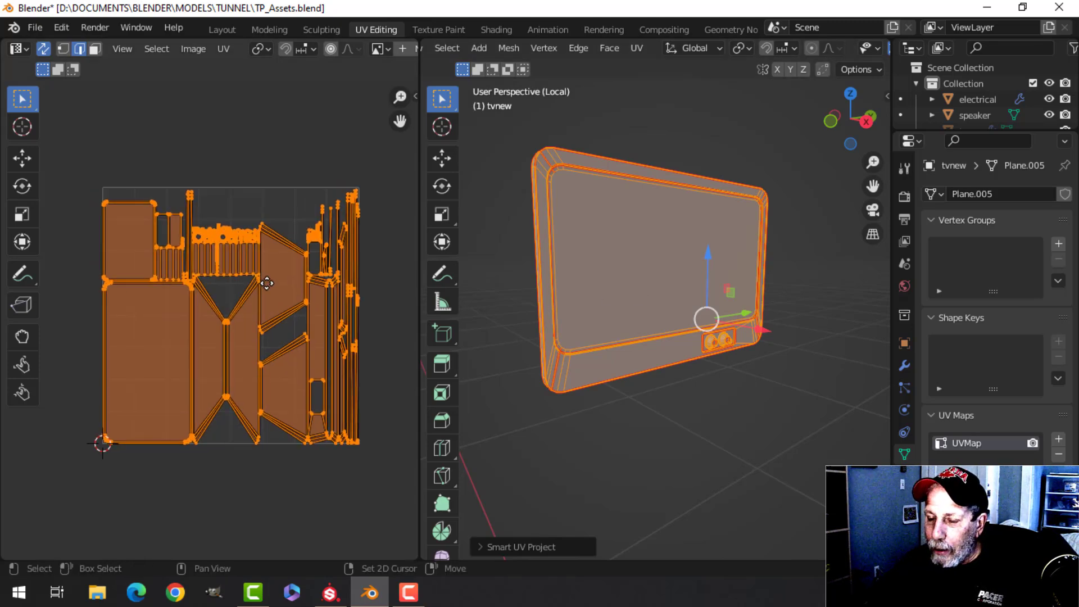
Step: Inspect the small UV islands of the knobs and compare them with the knob panel on the model
scroll(259, 288, "up", 3)
key("alt+a")
scroll(265, 223, "up", 3)
scroll(247, 274, "up", 2)
middle_click_drag(242, 277, 224, 335)
scroll(227, 326, "up", 2)
scroll(235, 317, "up", 2)
scroll(224, 336, "down", 1)
middle_click_drag(728, 331, 663, 275)
scroll(717, 343, "up", 2)
scroll(649, 325, "up", 2)
scroll(662, 275, "up", 5)
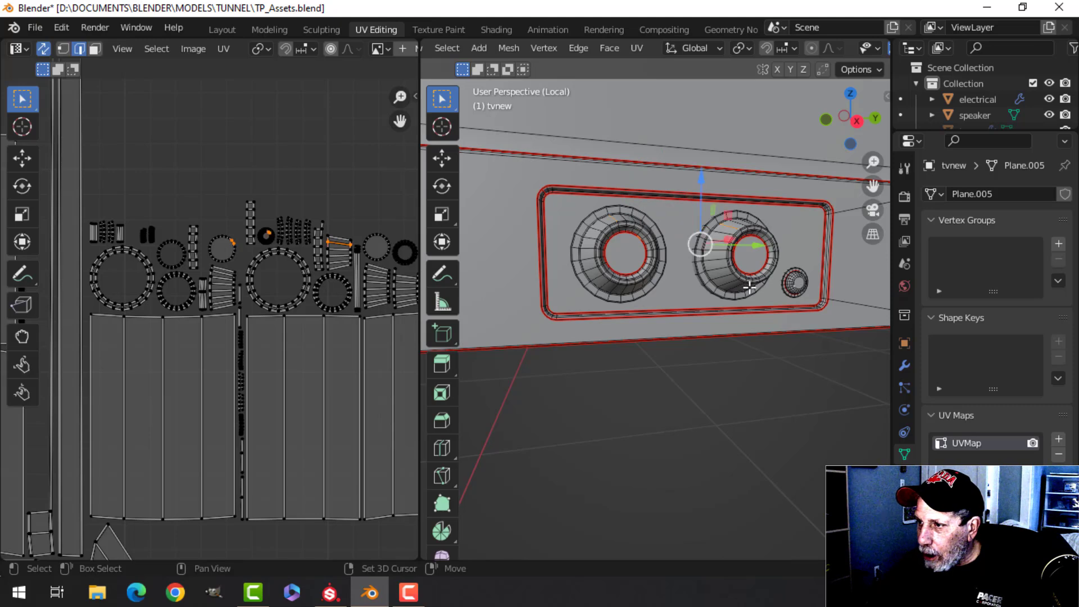
Step: Select all linked faces of the knobs in face mode and unwrap them along their seams
key("ctrl+l")
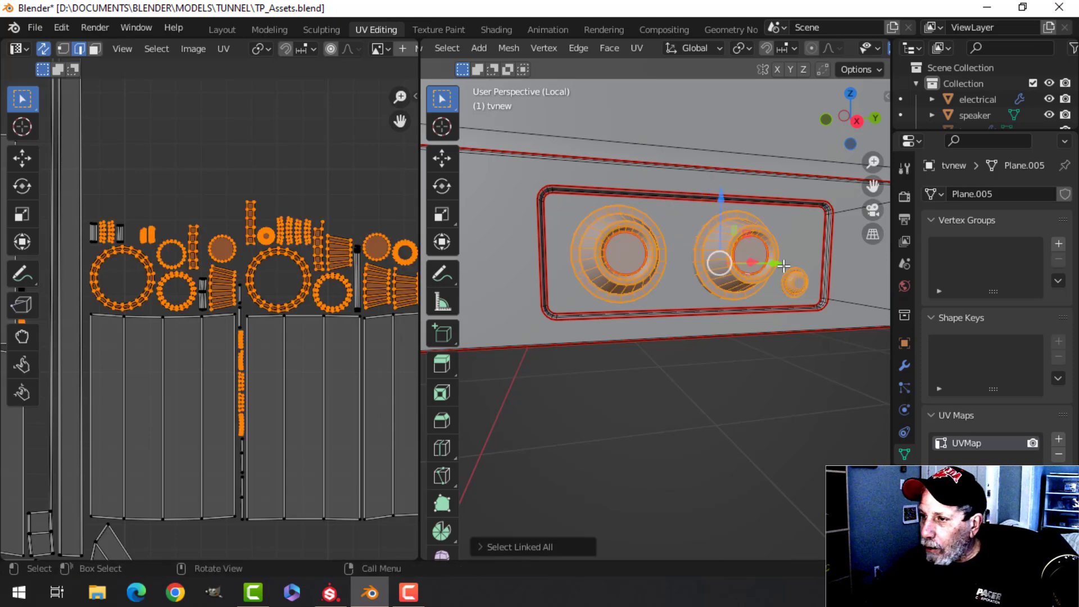
scroll(730, 265, "up", 2)
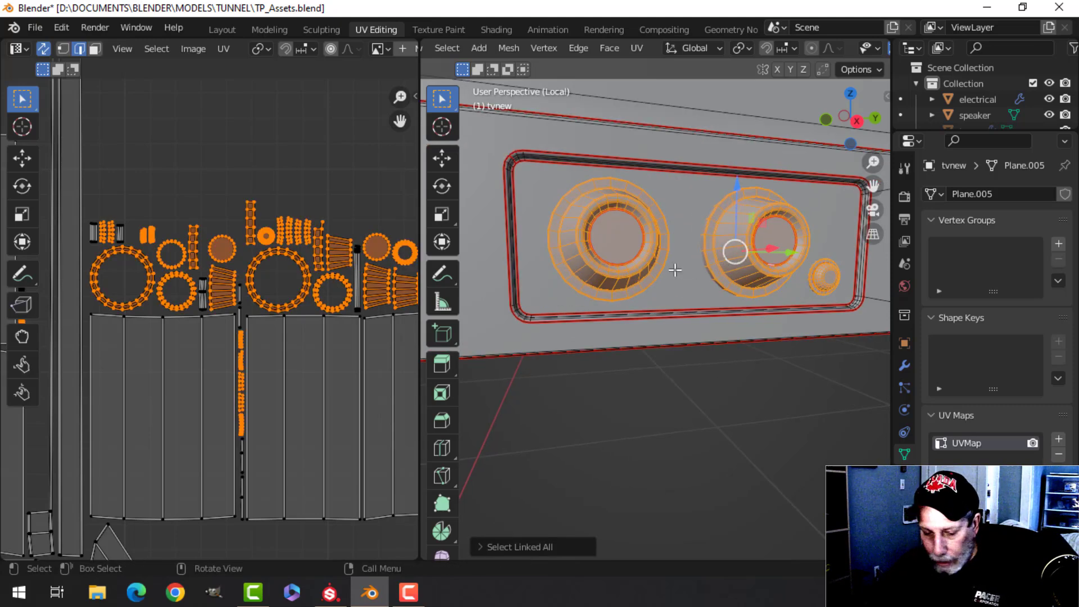
key("3")
scroll(719, 261, "down", 2)
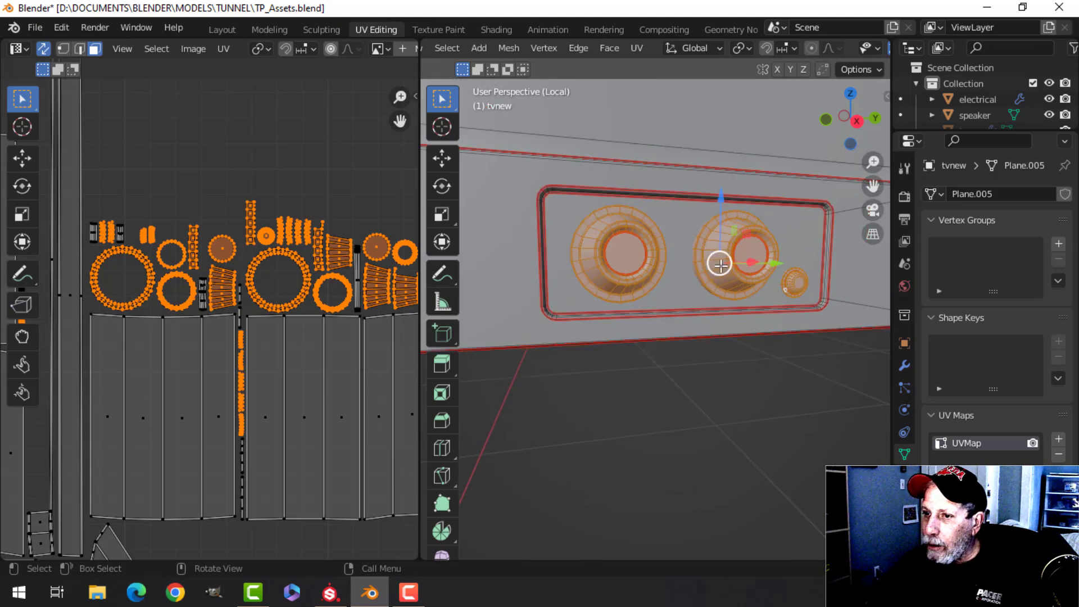
key("u")
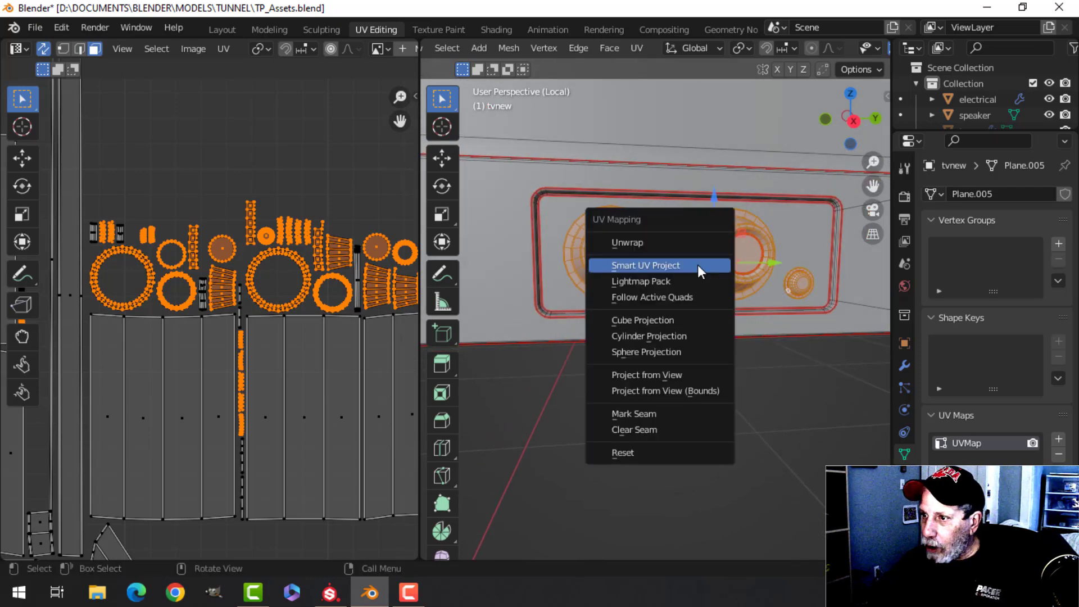
left_click(663, 242)
Step: Scale down the knobs' newly unwrapped UV islands in the UV layout
scroll(308, 382, "down", 3)
middle_click_drag(315, 357, 315, 281)
scroll(308, 306, "down", 1)
key("s")
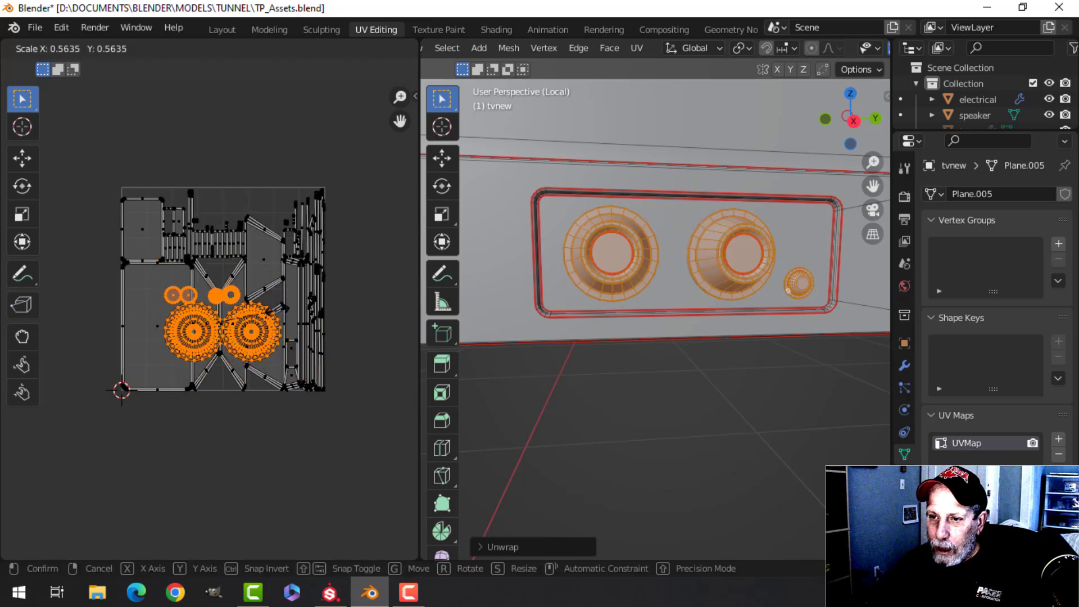
left_click(264, 315)
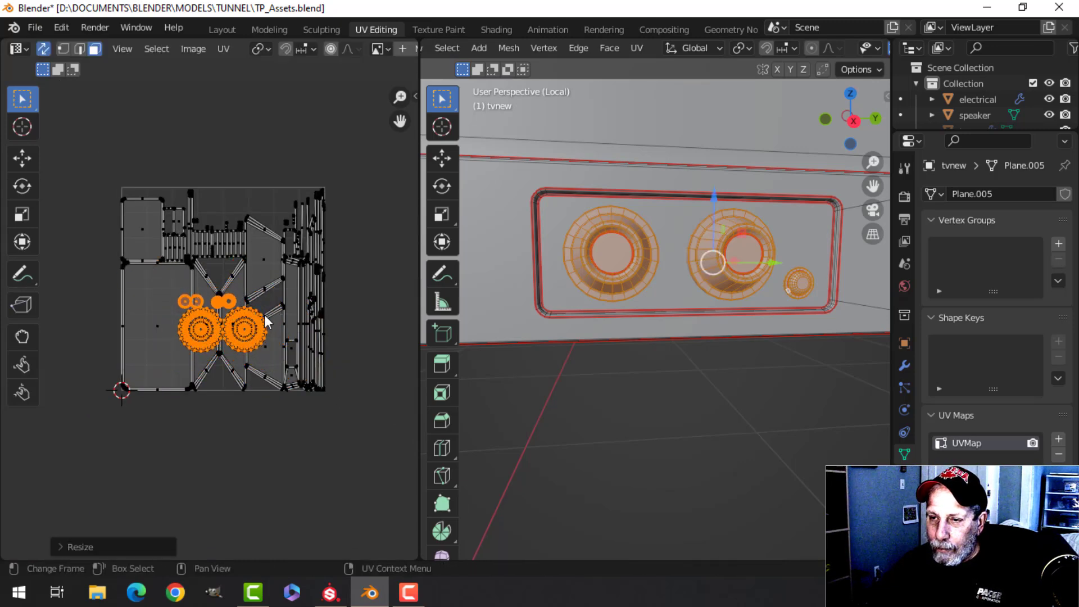
Step: Pack all of the TV's UV islands into a single tile with UVPackmaster
key("a")
key("n")
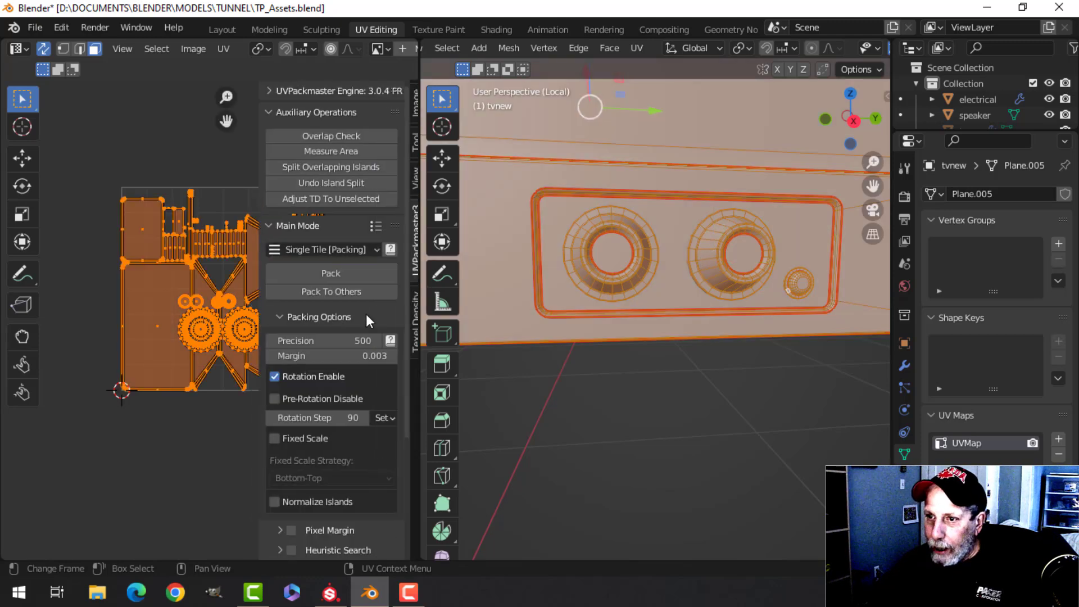
left_click(318, 275)
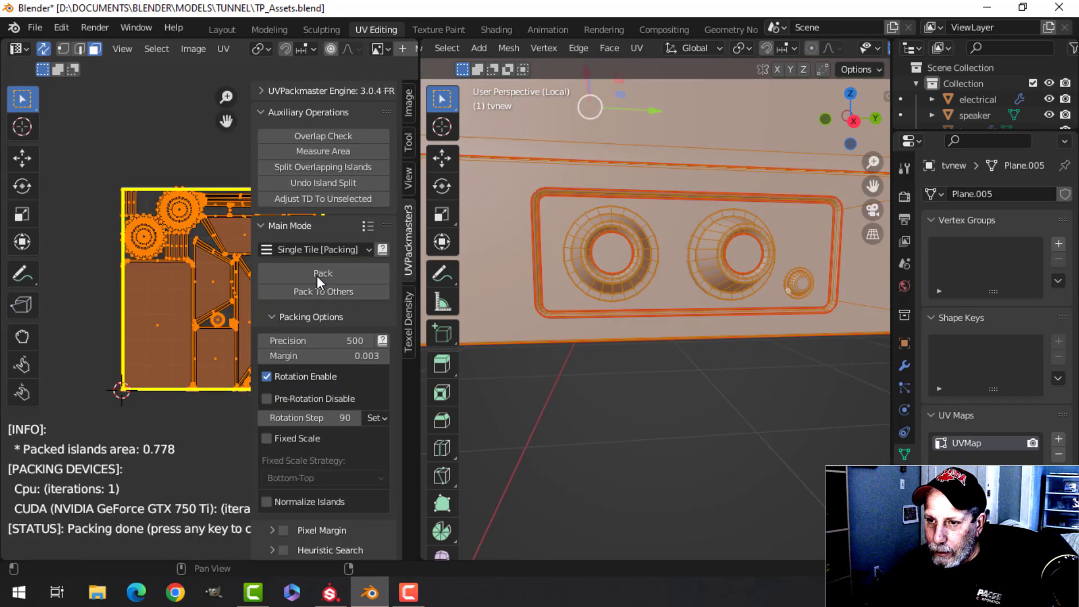
key("n")
scroll(308, 305, "up", 3)
scroll(306, 305, "down", 1)
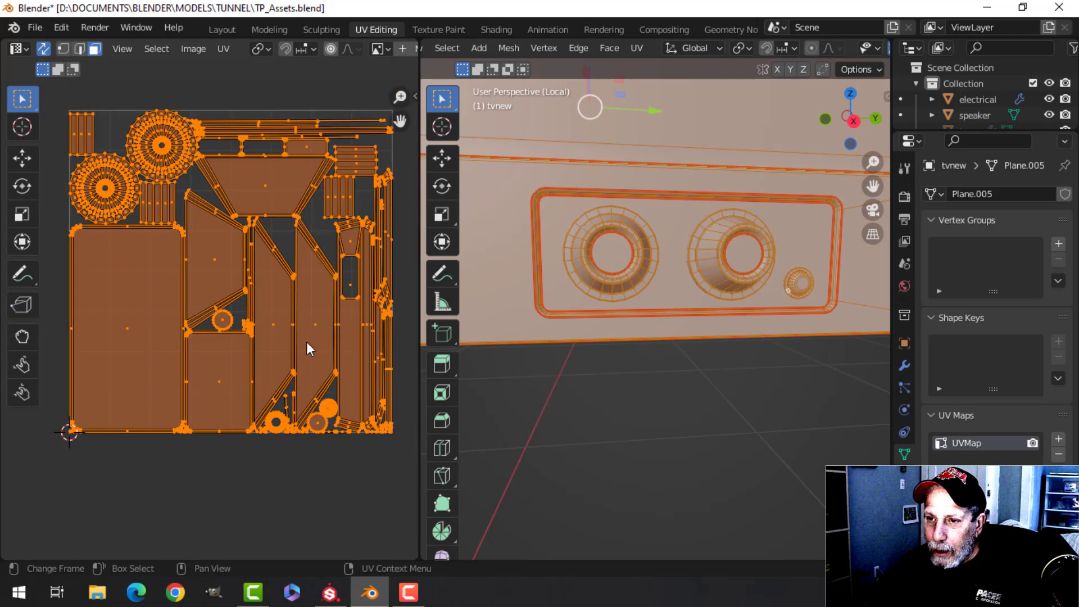
scroll(281, 323, "down", 1)
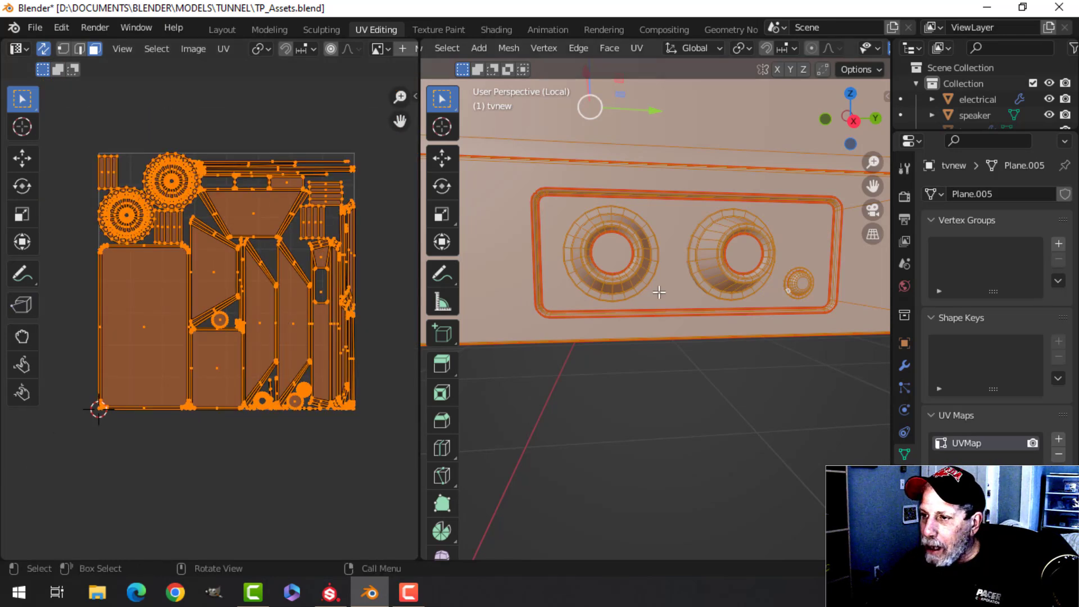
Step: Return to Object Mode, select the TV, and save the Blender file
scroll(659, 292, "down", 6)
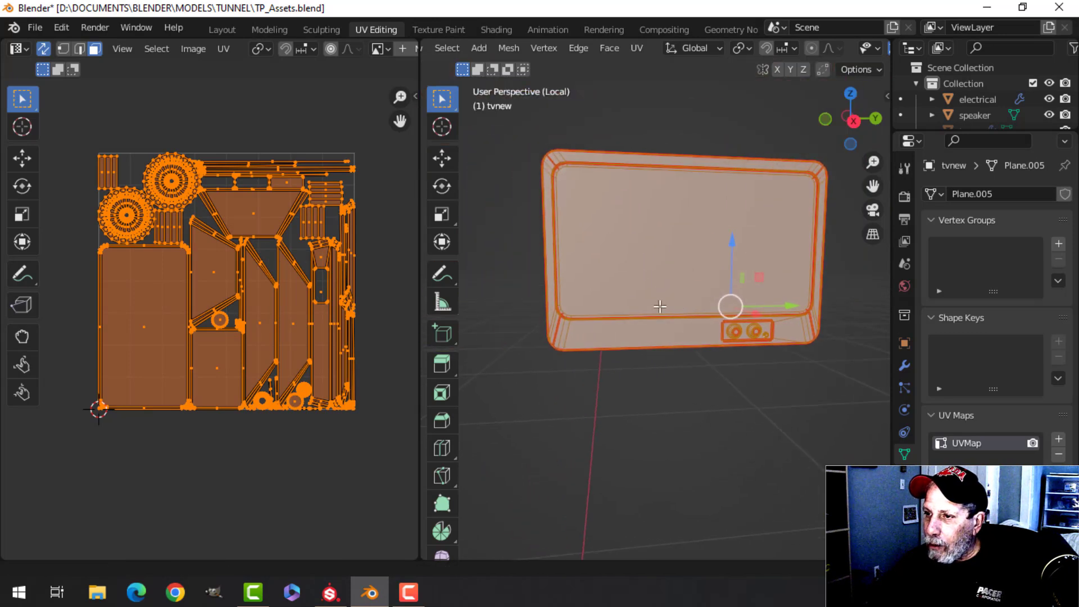
key("Tab")
middle_click_drag(656, 304, 645, 278)
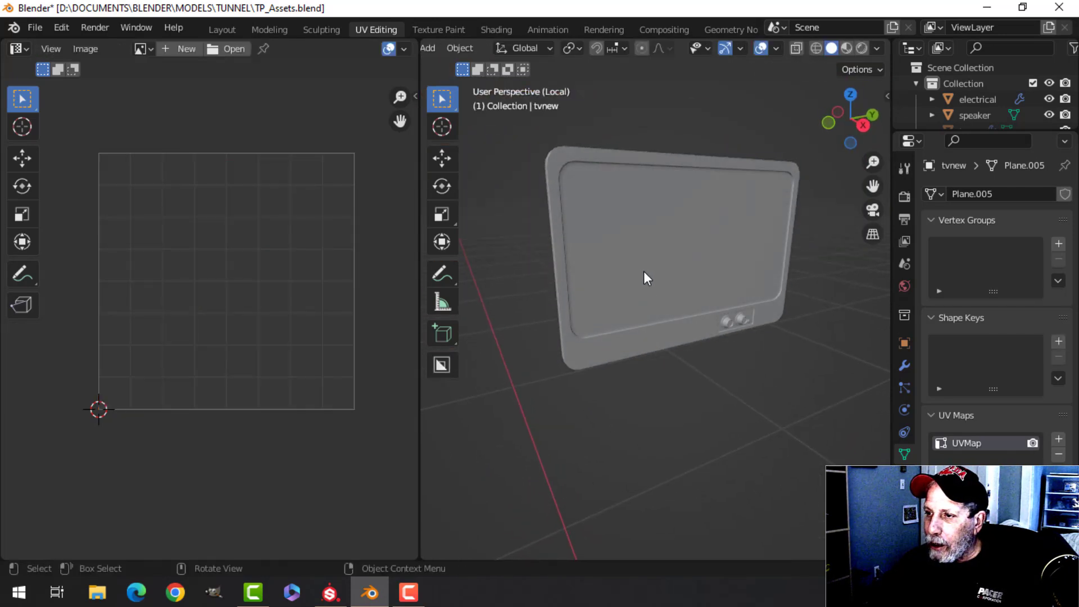
left_click(646, 278)
middle_click_drag(646, 347, 489, 310)
key("ctrl+s")
Step: Review the packed UV layout against the TV mesh in Edit Mode, and save the file again from Object Mode
key("Tab")
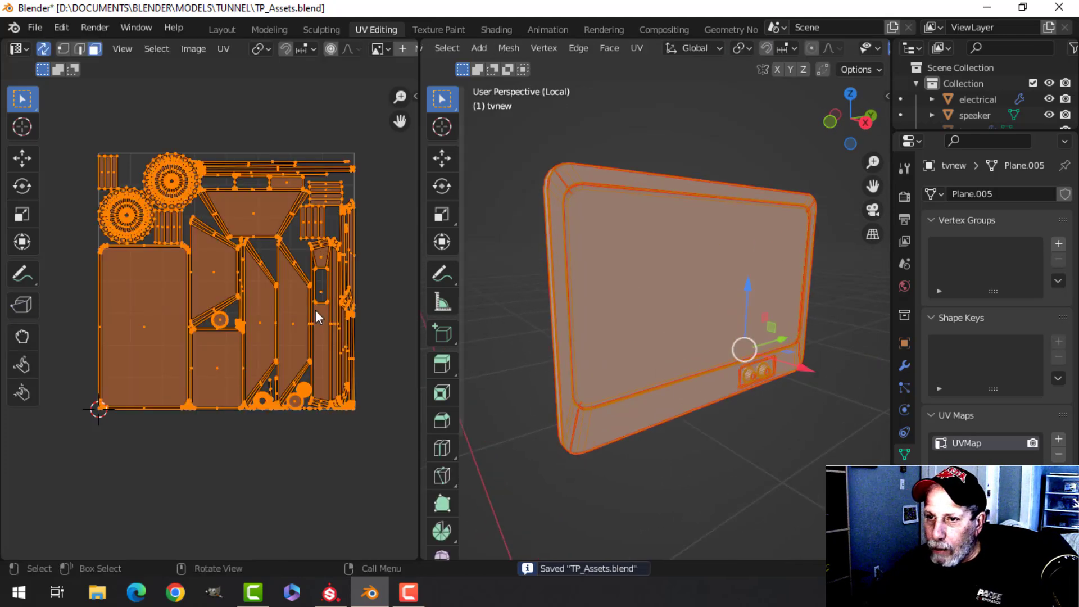
scroll(730, 335, "up", 5)
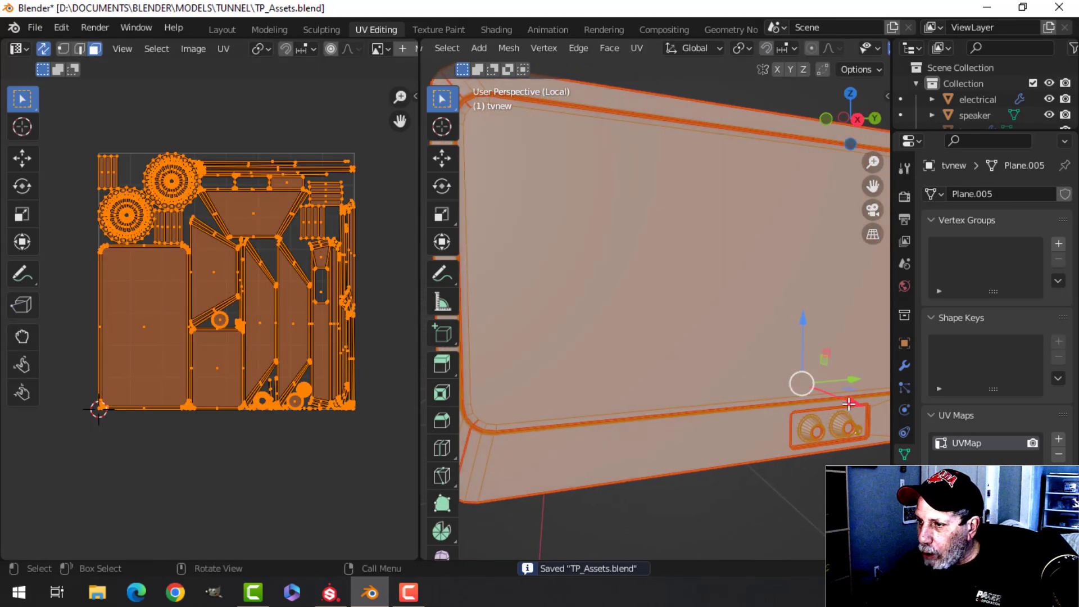
scroll(680, 295, "down", 4)
middle_click_drag(677, 299, 570, 320)
key("Tab")
middle_click_drag(616, 294, 682, 267)
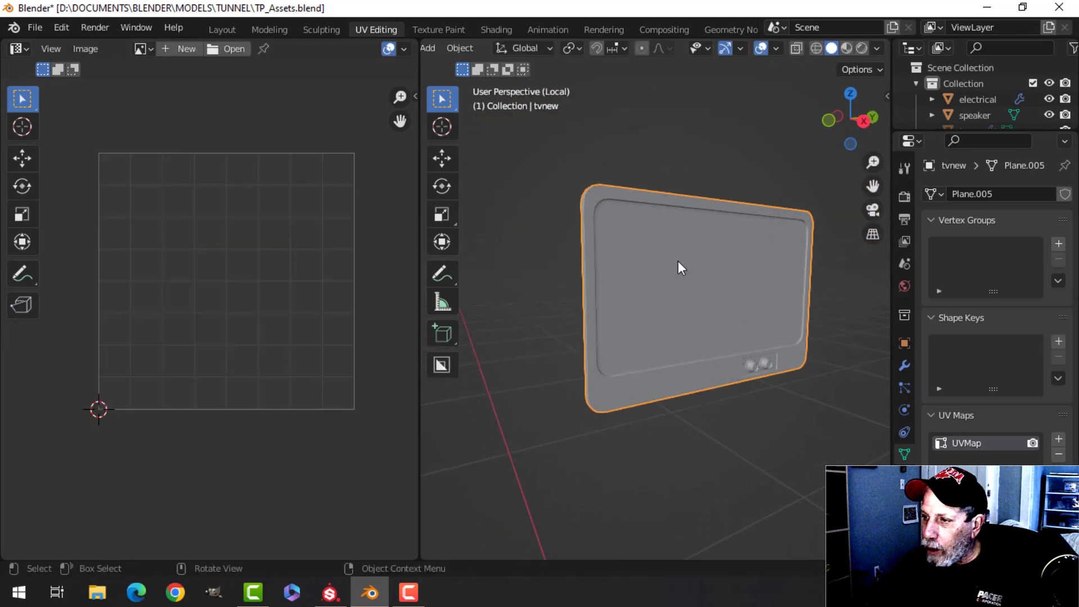
key("ctrl+s")
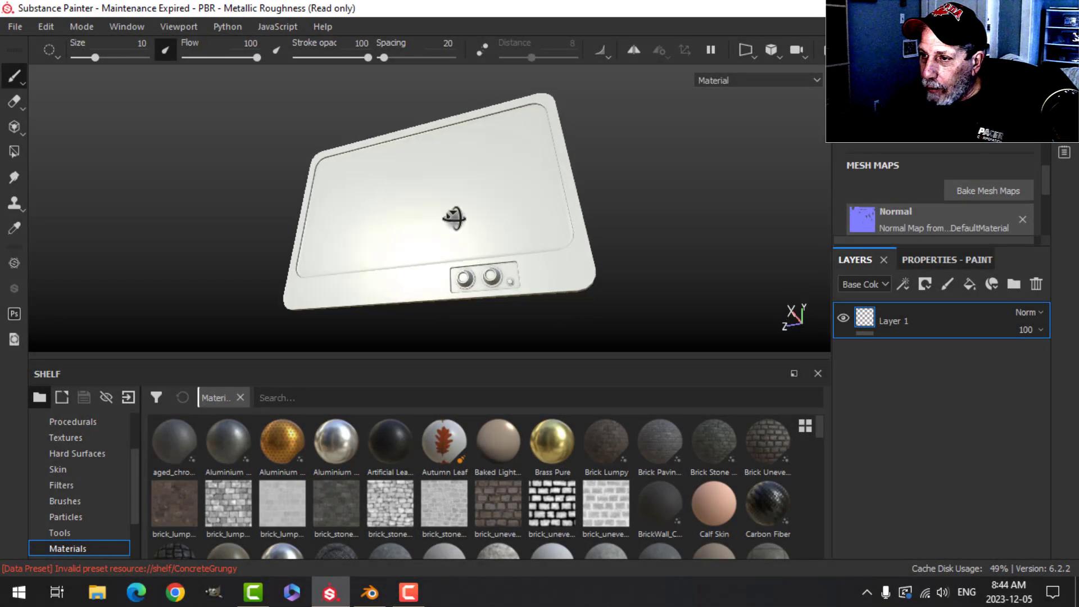
Step: Switch to Substance Painter and examine the untextured TV model and its knob panel from several angles
mouse_move(454, 219)
left_mouse_down("alt")
mouse_move(561, 245)
mouse_move(545, 232)
left_mouse_up("alt")
left_click_drag(605, 247, 618, 289, "alt")
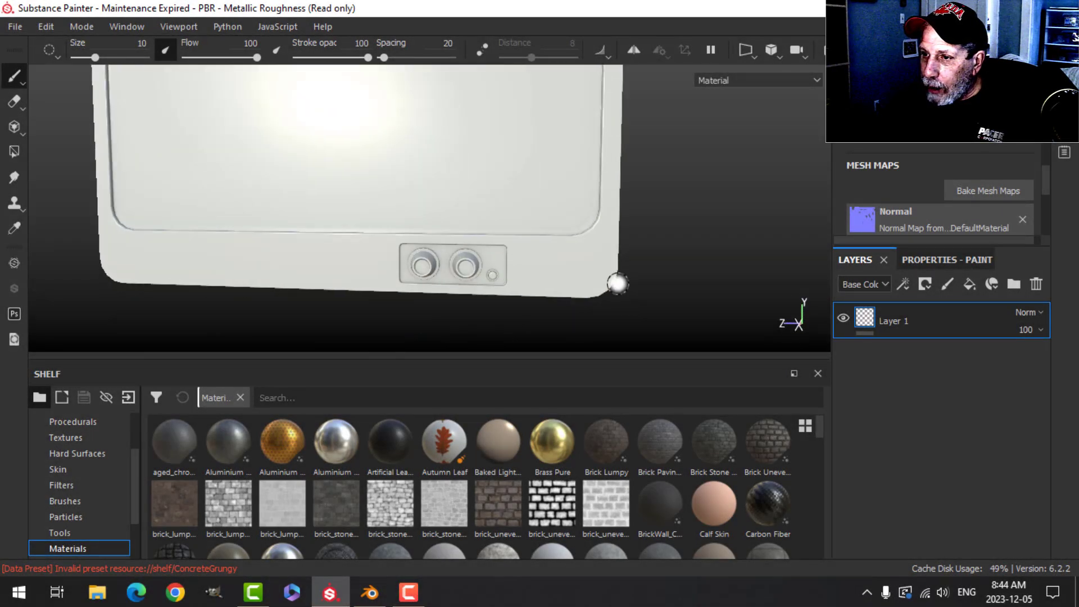
middle_click_drag(617, 276, 657, 253, "alt")
mouse_move(572, 258)
left_mouse_down("alt")
mouse_move(575, 244)
mouse_move(651, 218)
left_mouse_up("alt")
scroll(529, 246, "down", 4)
mouse_move(530, 246)
middle_mouse_down("alt")
mouse_move(549, 262)
mouse_move(541, 272)
mouse_move(521, 234)
middle_mouse_up("alt")
scroll(525, 270, "down", 3)
left_click_drag(521, 234, 506, 259, "alt")
Step: Delete the empty Layer 1 and activate temporal anti-aliasing for the viewport
left_click(1044, 281)
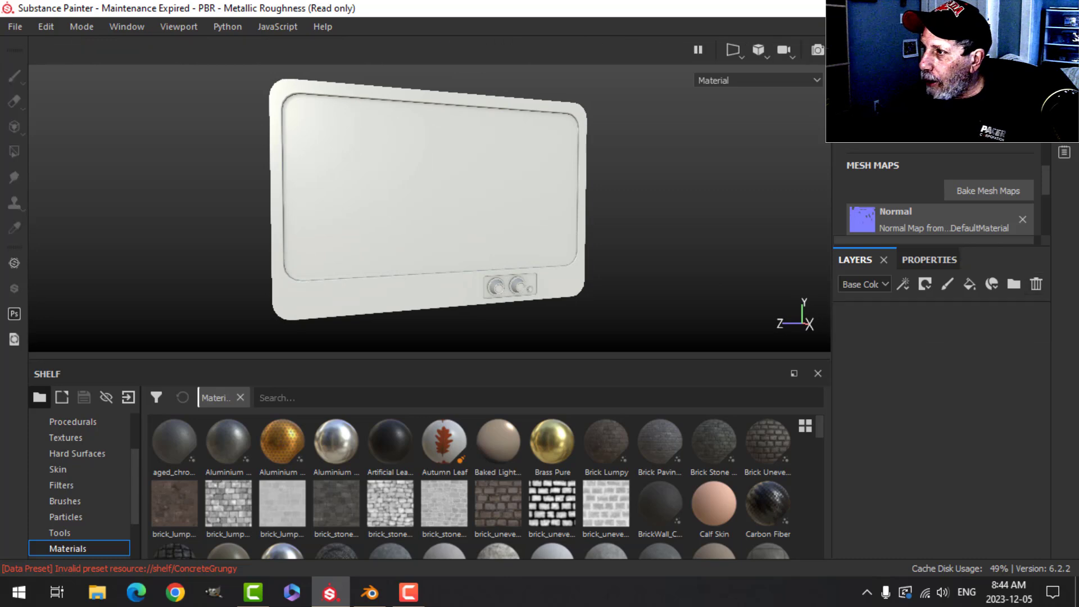
left_click(1063, 77)
scroll(801, 426, "down", 8)
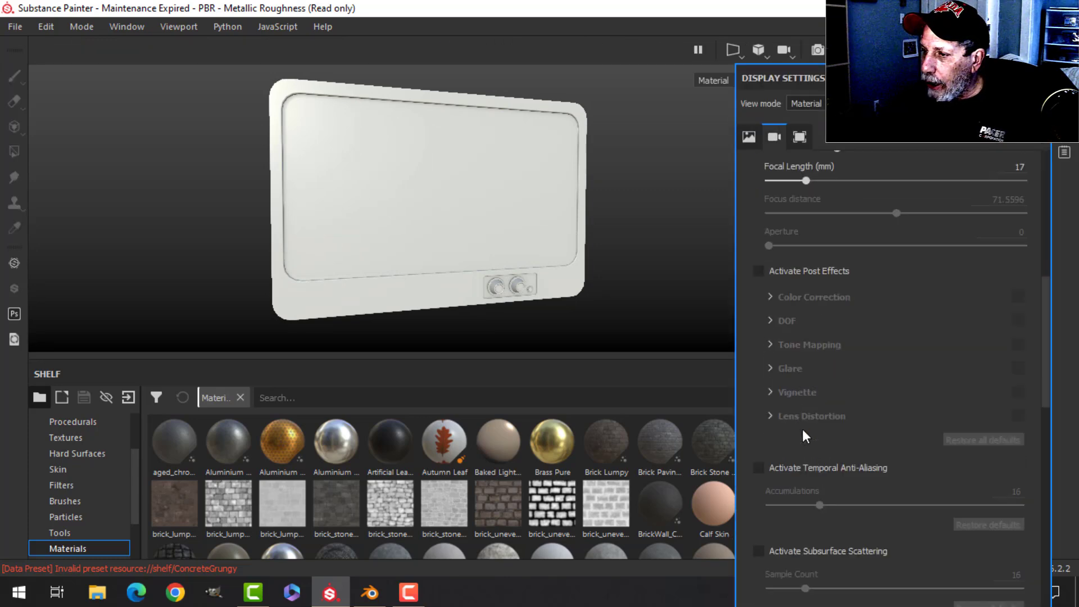
left_click(758, 420)
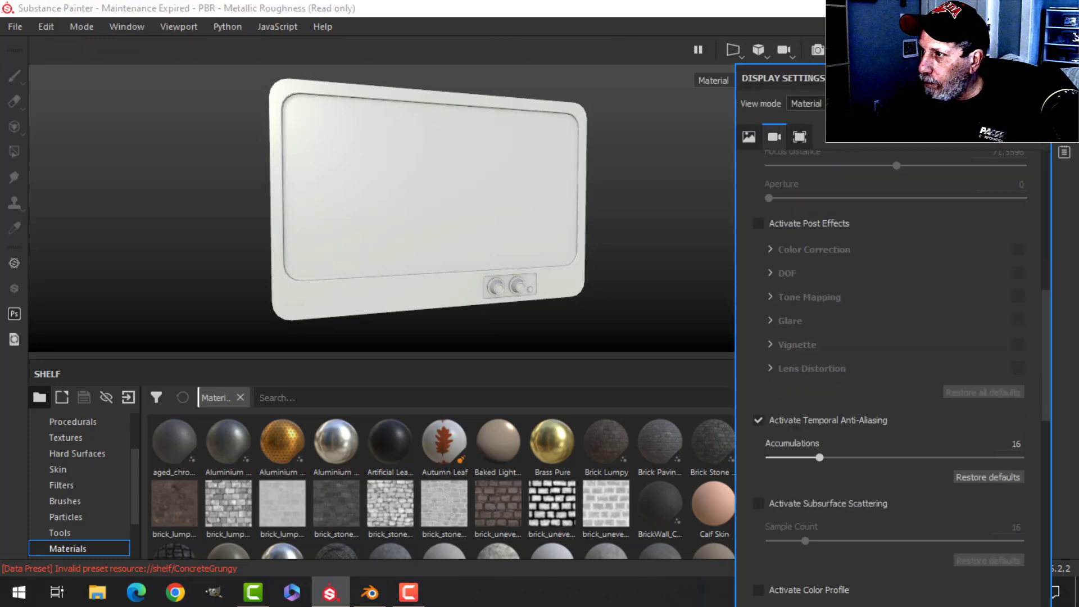
left_click(690, 242)
Step: Search the materials for "pl" and add Plastic Grainy to the layer stack as a fill
left_click(346, 399)
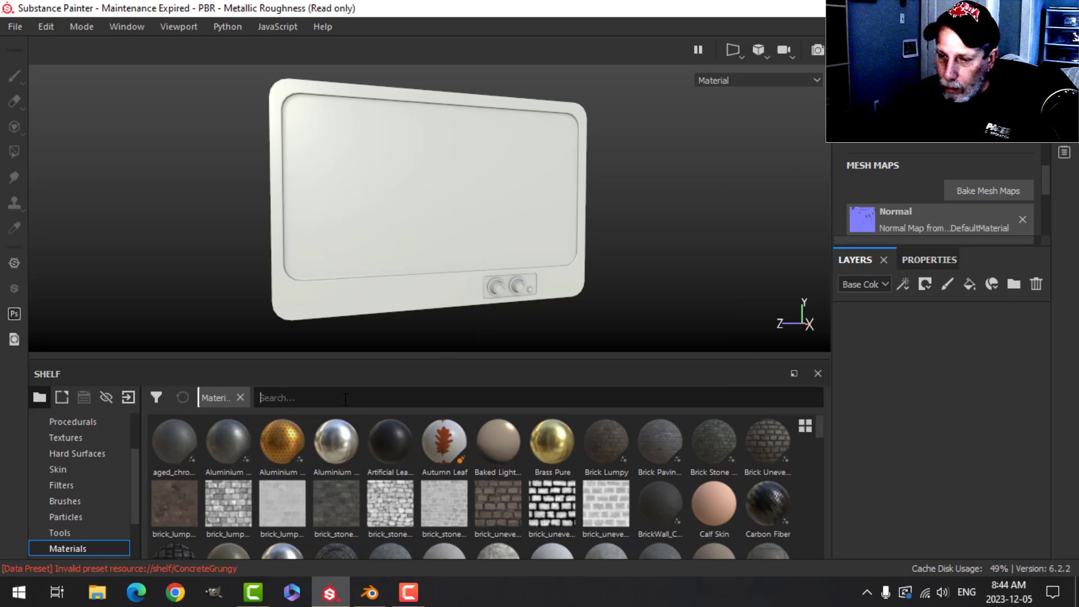
type("pl")
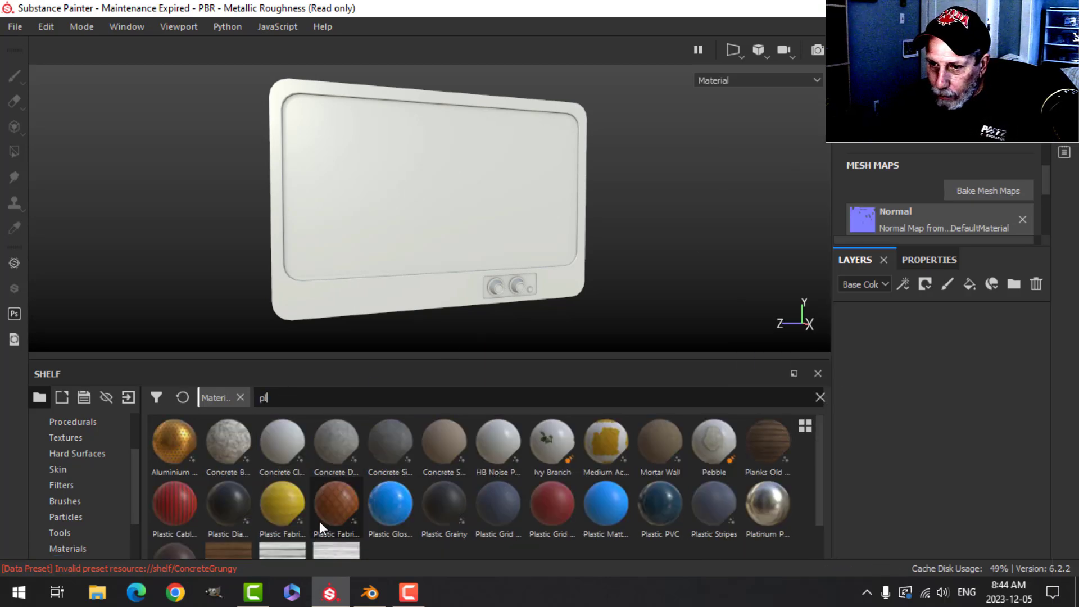
left_click_drag(444, 508, 902, 385)
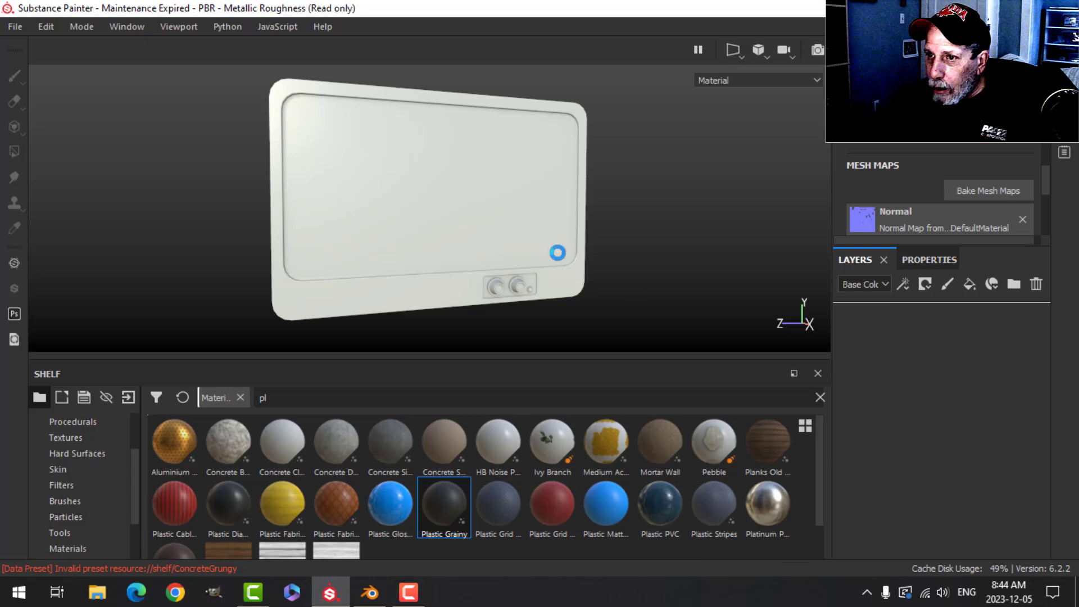
left_click_drag(557, 253, 557, 253)
scroll(511, 262, "up", 4)
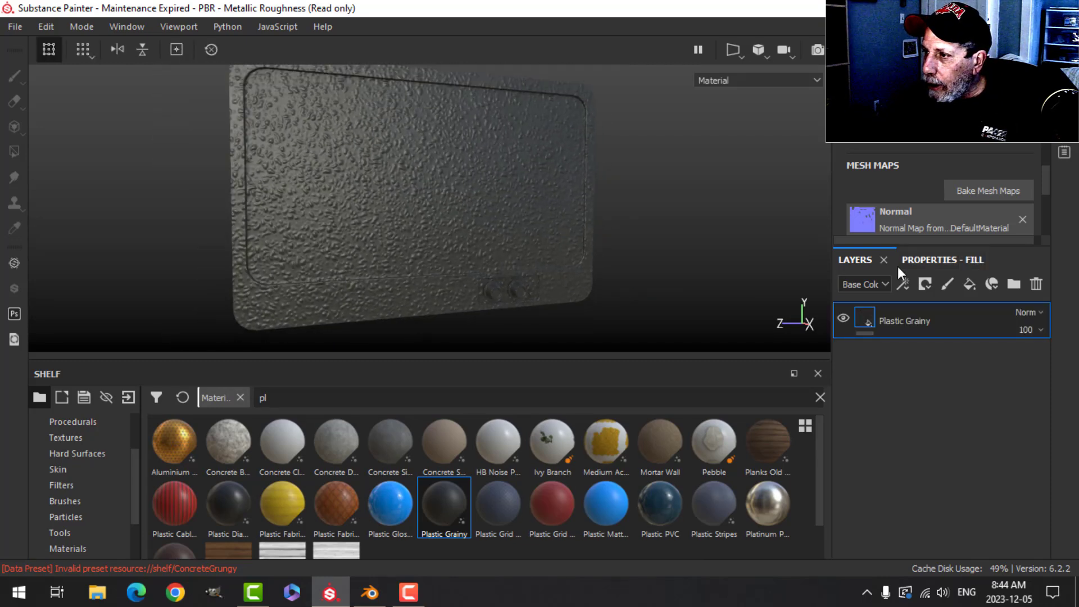
Step: Set the Plastic Grainy fill to tri-planar projection with a UV scale of 5
left_click(933, 260)
left_click(917, 342)
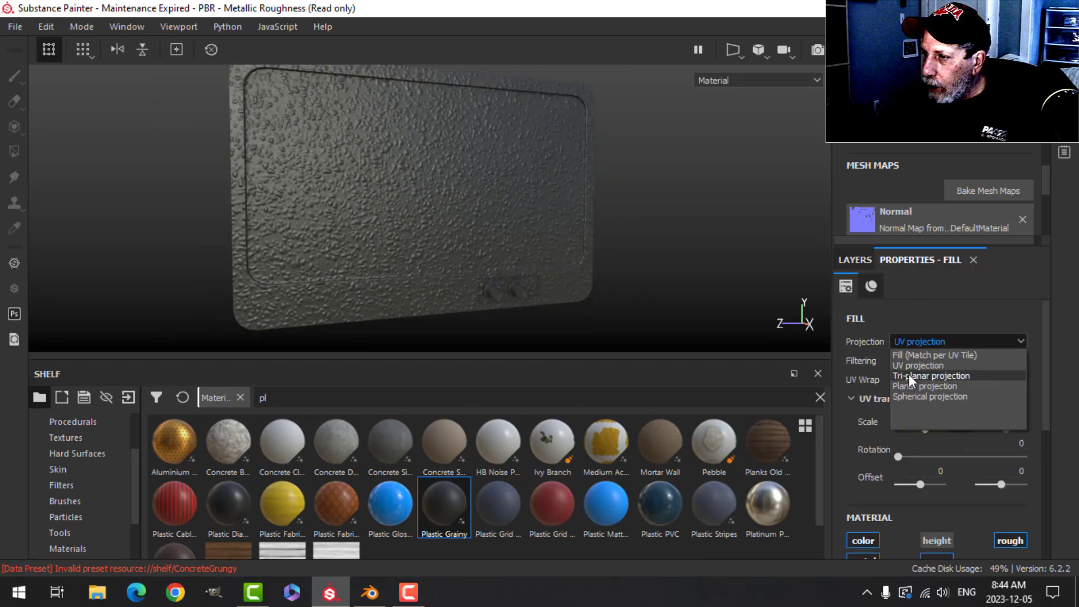
left_click(921, 364)
left_click(48, 52)
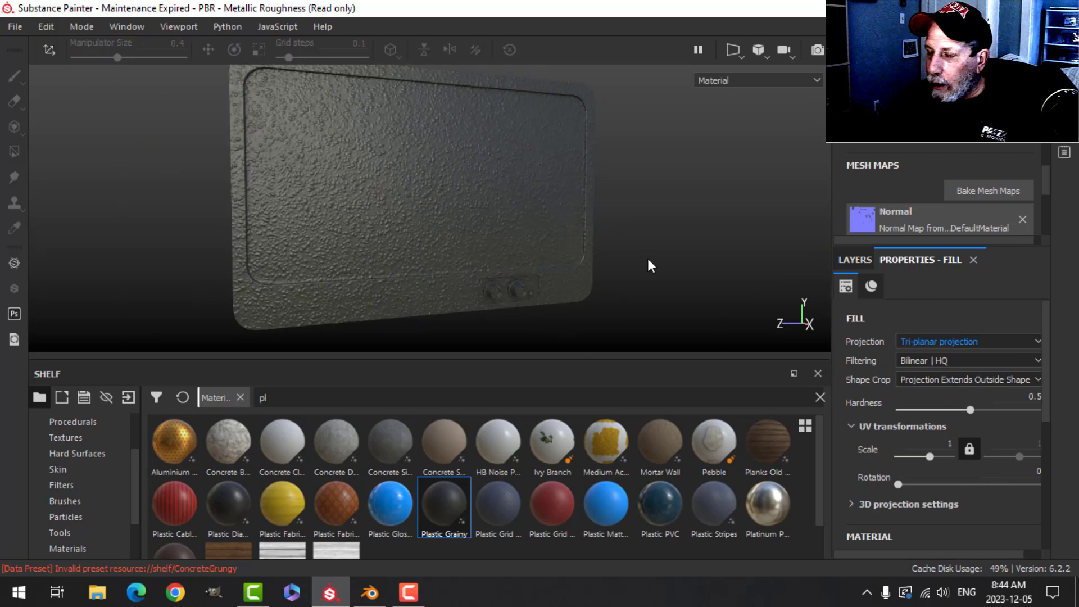
left_click(942, 450)
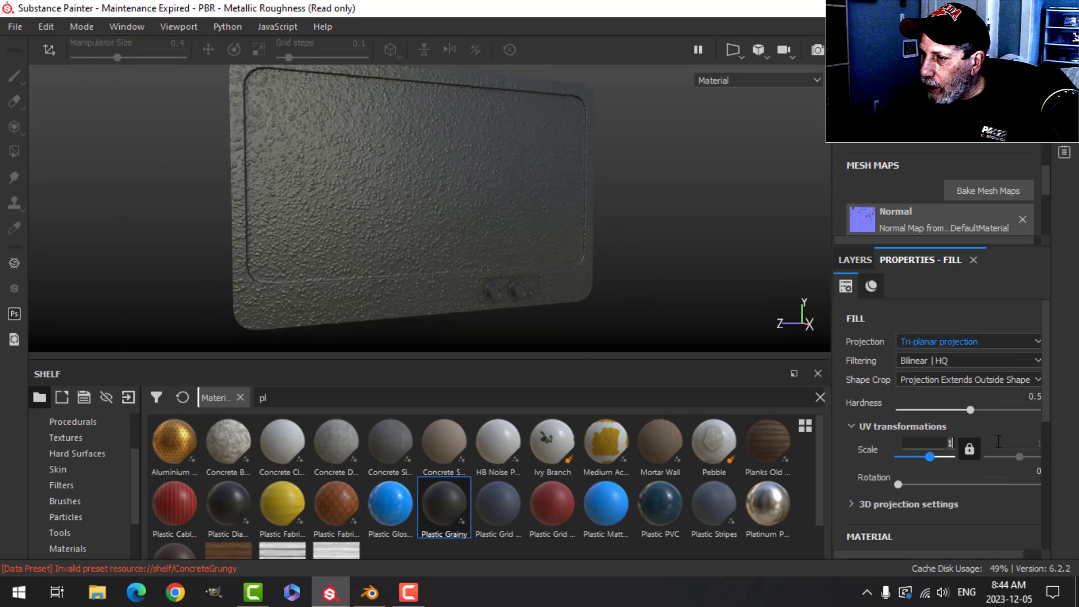
type("5")
key("Return")
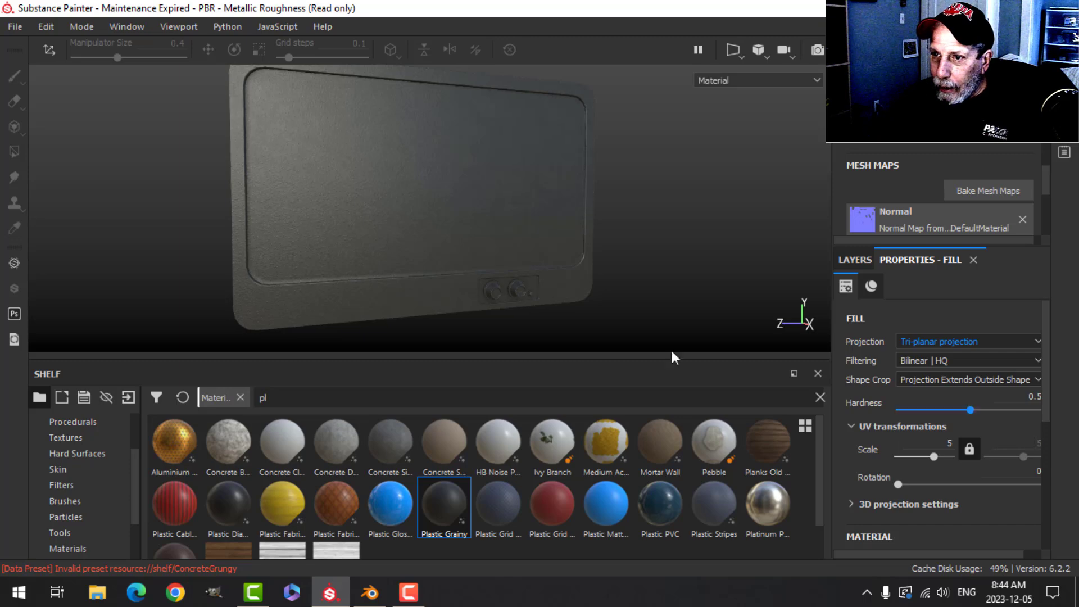
Step: Set the Plastic Grainy fill's UV scale to 6
scroll(281, 314, "up", 5)
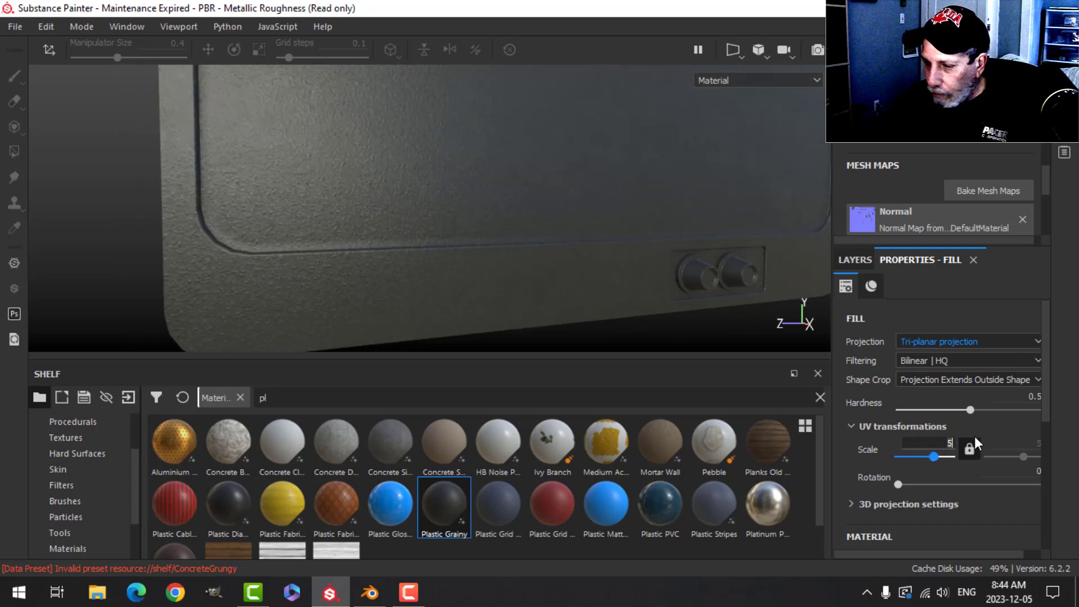
key("BackSpace")
type("6")
key("Return")
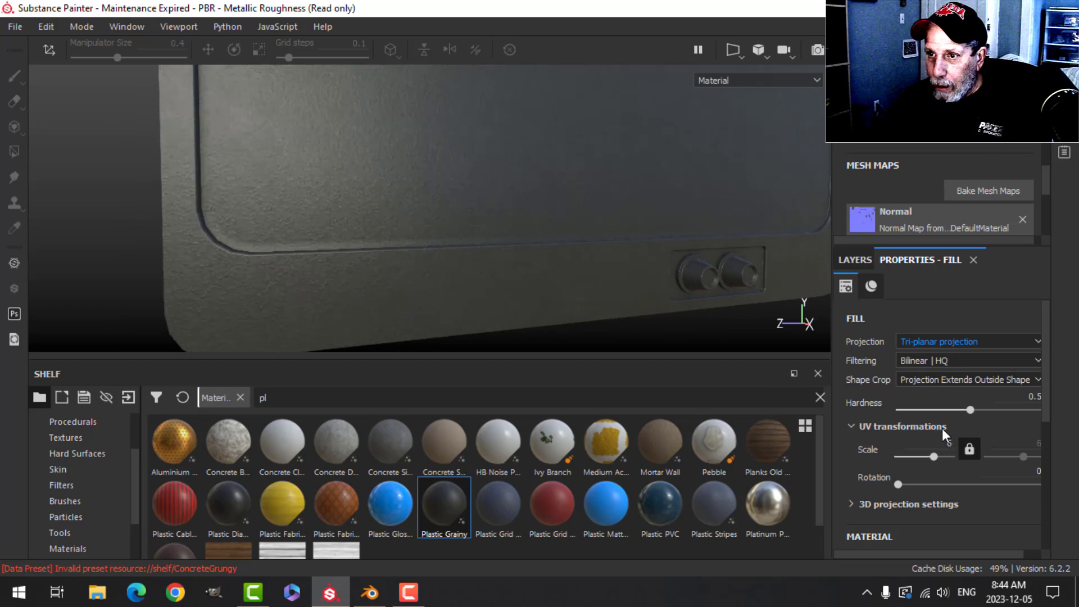
Step: Examine the plastic grain across the TV body and around the knob panel from several angles
scroll(411, 281, "down", 5)
left_click_drag(411, 281, 475, 231, "alt")
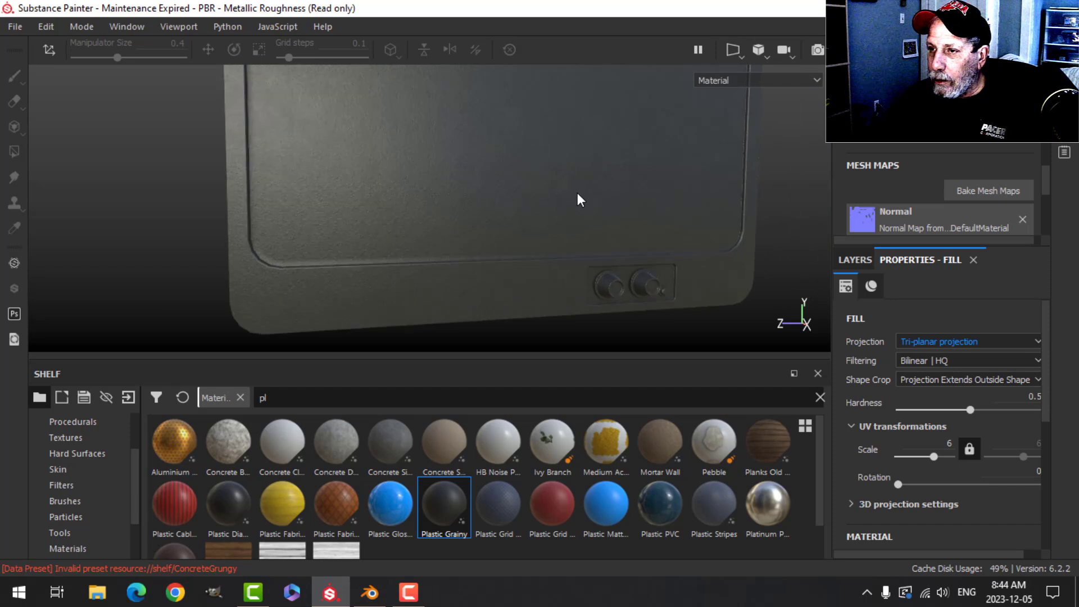
key("f")
middle_click_drag(539, 214, 534, 169, "alt")
left_click_drag(525, 213, 523, 236, "alt")
scroll(523, 236, "up", 3)
middle_click_drag(522, 236, 514, 171, "alt")
left_click_drag(478, 208, 500, 242, "alt")
middle_click_drag(510, 257, 486, 178, "alt")
scroll(481, 212, "up", 2)
left_click_drag(483, 218, 501, 206, "alt")
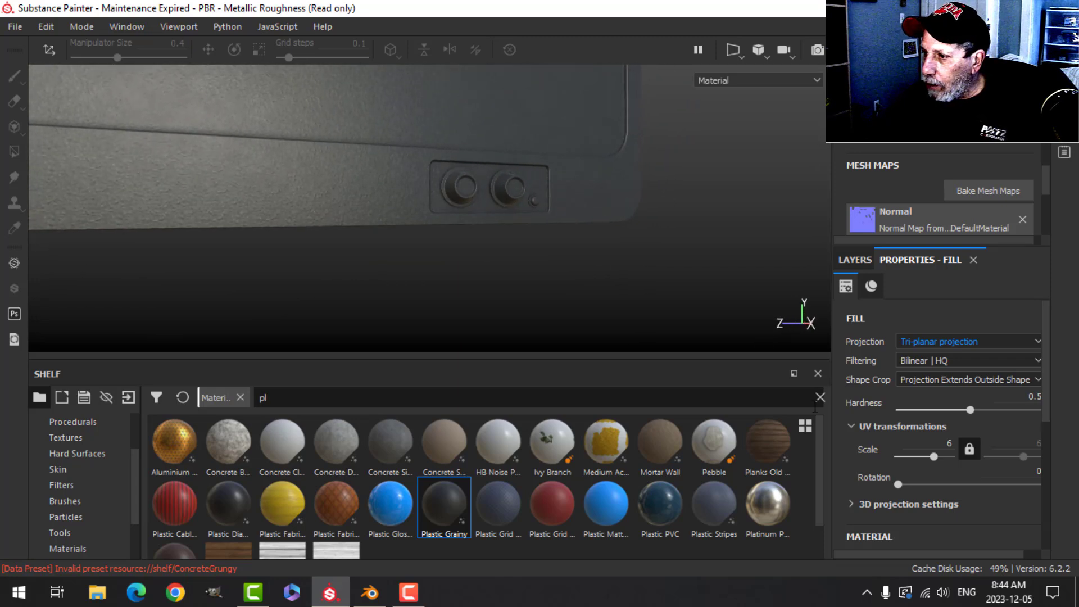
Step: Add a Plastic Matte Pure fill above the Plastic Grainy layer and open its base color settings
left_click(862, 261)
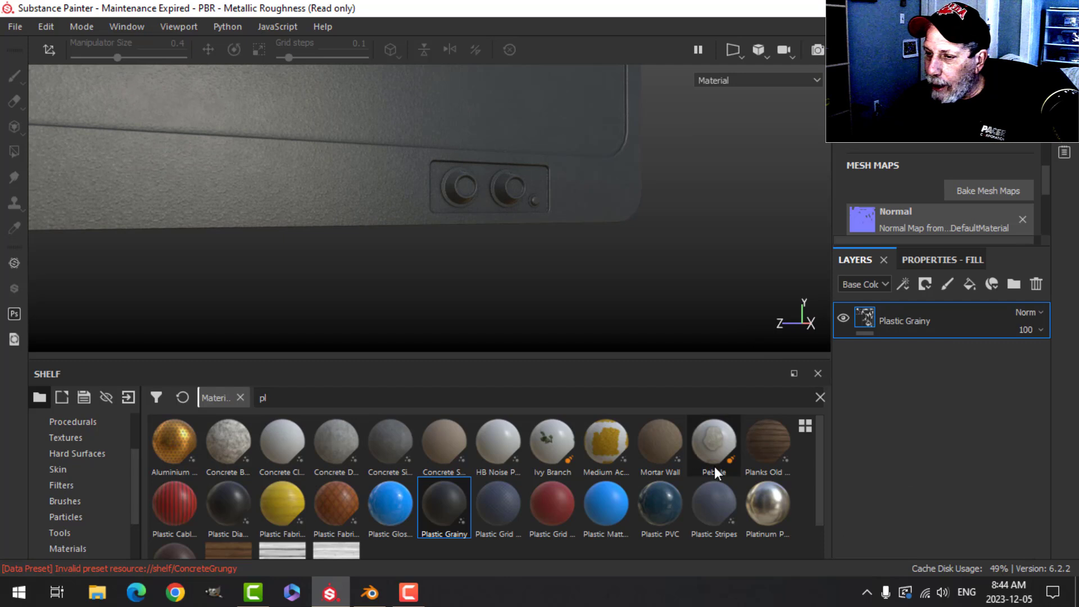
left_click_drag(606, 514, 881, 305)
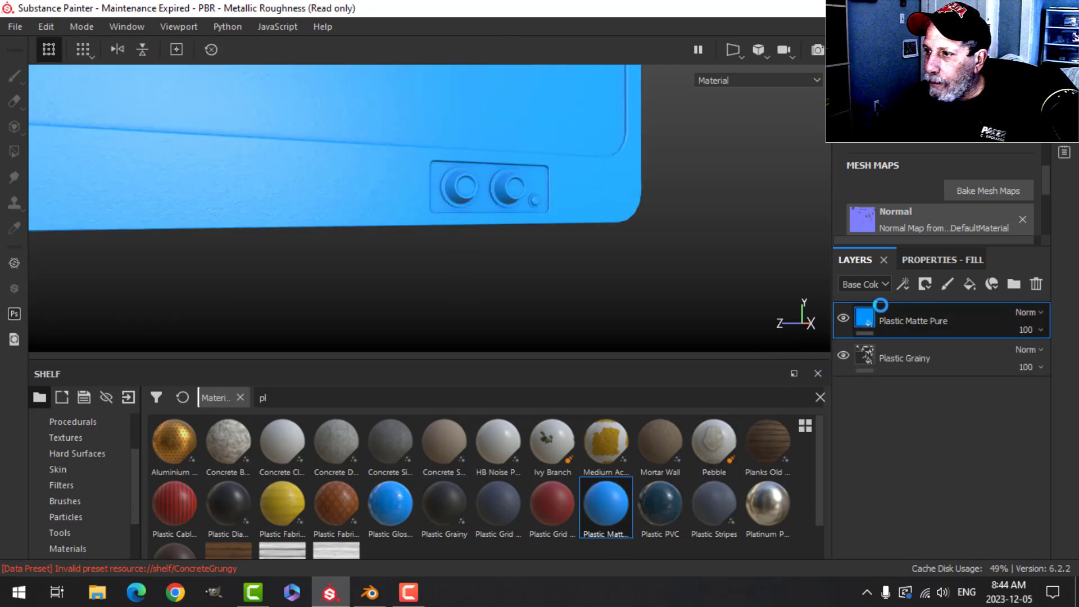
left_click(934, 258)
scroll(880, 494, "down", 5)
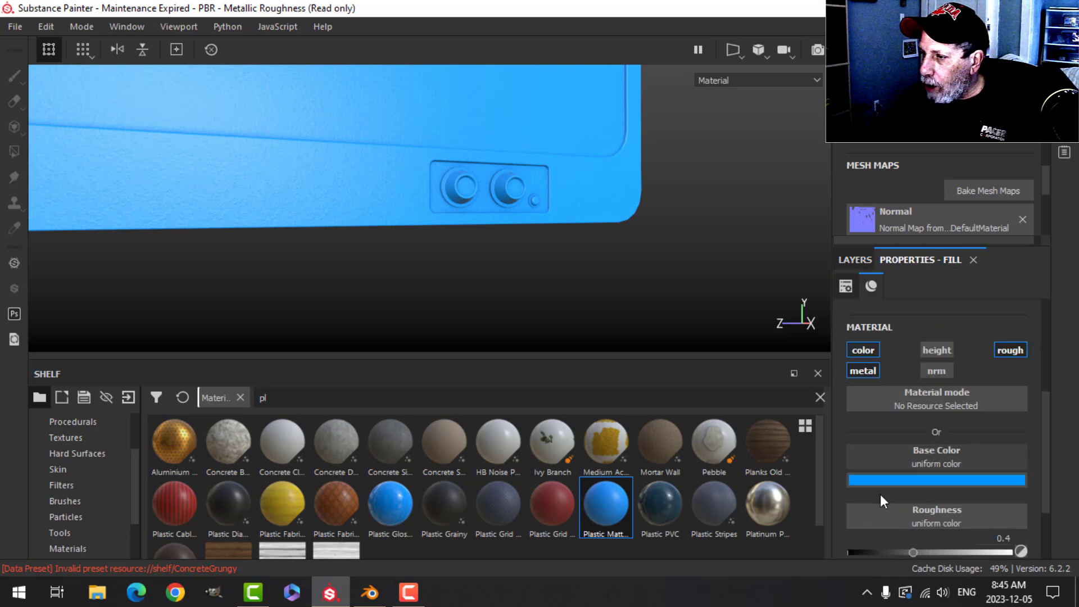
Step: Set the Plastic Matte Pure fill's base color to dark grey and add a black mask to the layer
left_click(891, 478)
left_click_drag(885, 402, 857, 414)
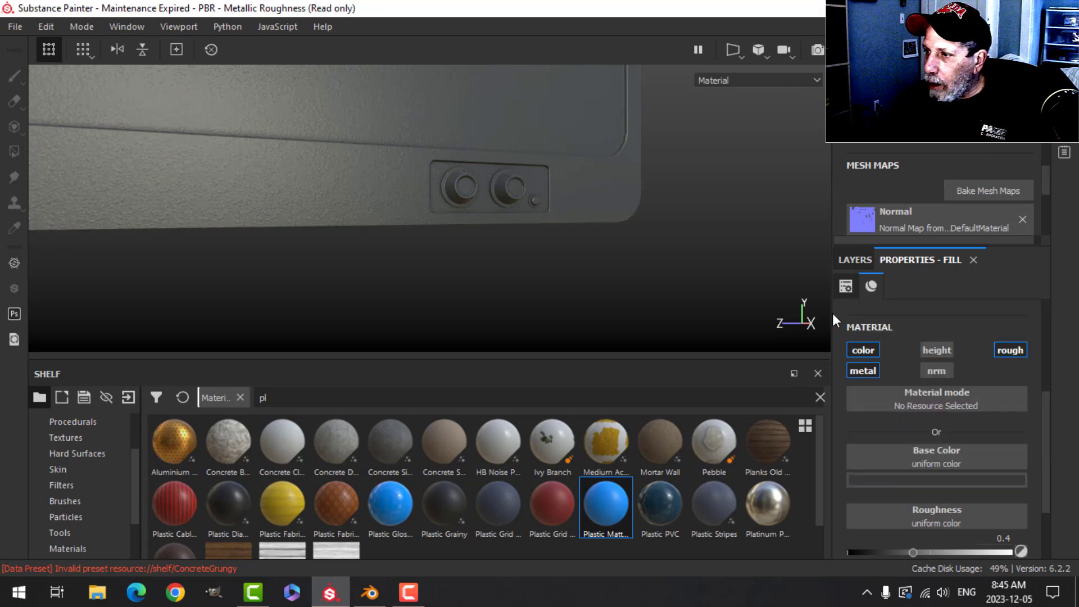
left_click(851, 264)
left_click(925, 284)
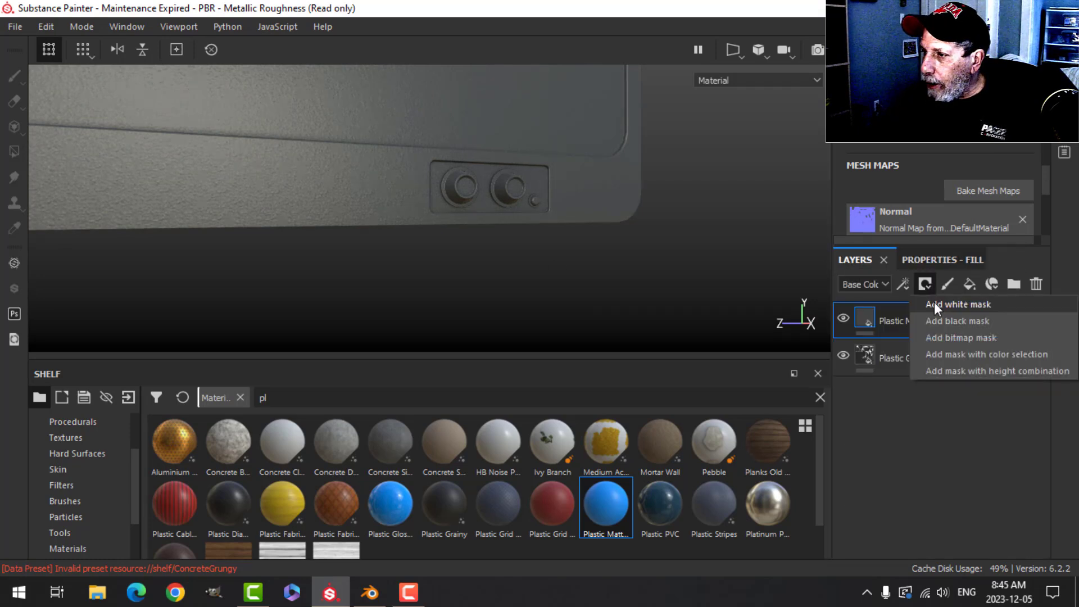
left_click(939, 322)
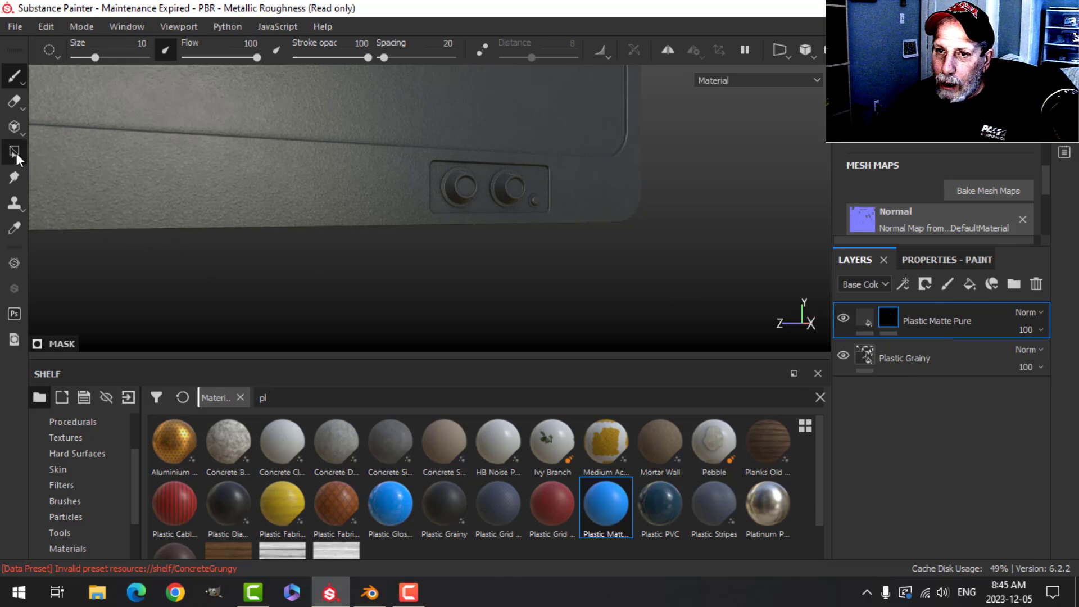
Step: Fill both whole knobs into the Plastic Matte Pure mask using Polygon Fill in mesh mode
left_click(14, 152)
left_click(963, 261)
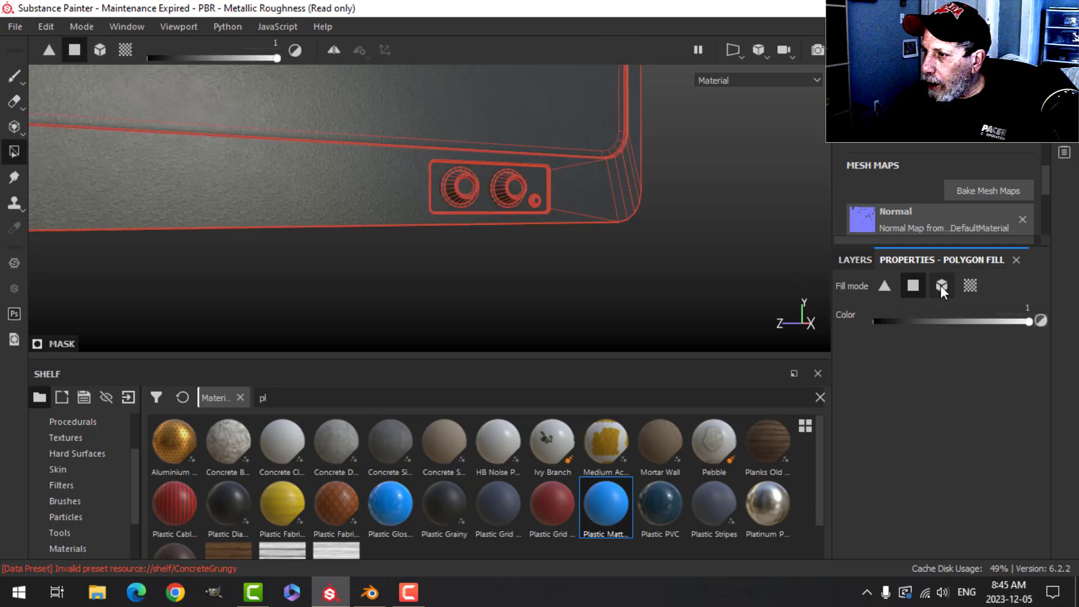
left_click(940, 285)
scroll(486, 187, "up", 2)
scroll(450, 196, "up", 2)
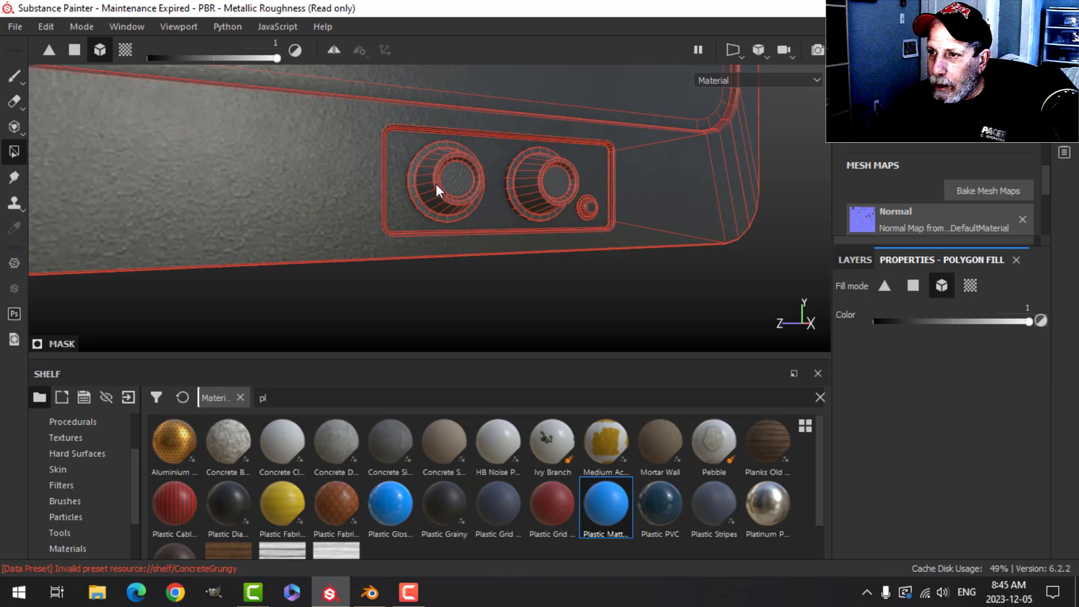
left_click(20, 76)
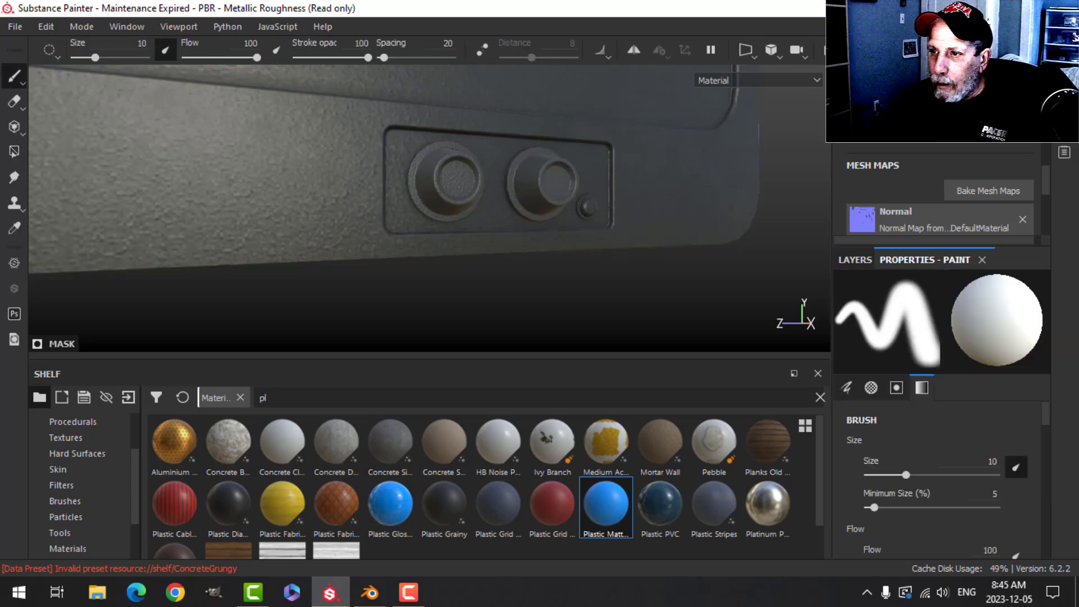
Step: Inspect the knobs up close and compare them with the Plastic Matte Pure layer hidden and shown
mouse_move(518, 234)
left_mouse_down("alt")
mouse_move(474, 184)
mouse_move(501, 216)
mouse_move(470, 154)
mouse_move(649, 235)
left_mouse_up("alt")
scroll(513, 232, "up", 3)
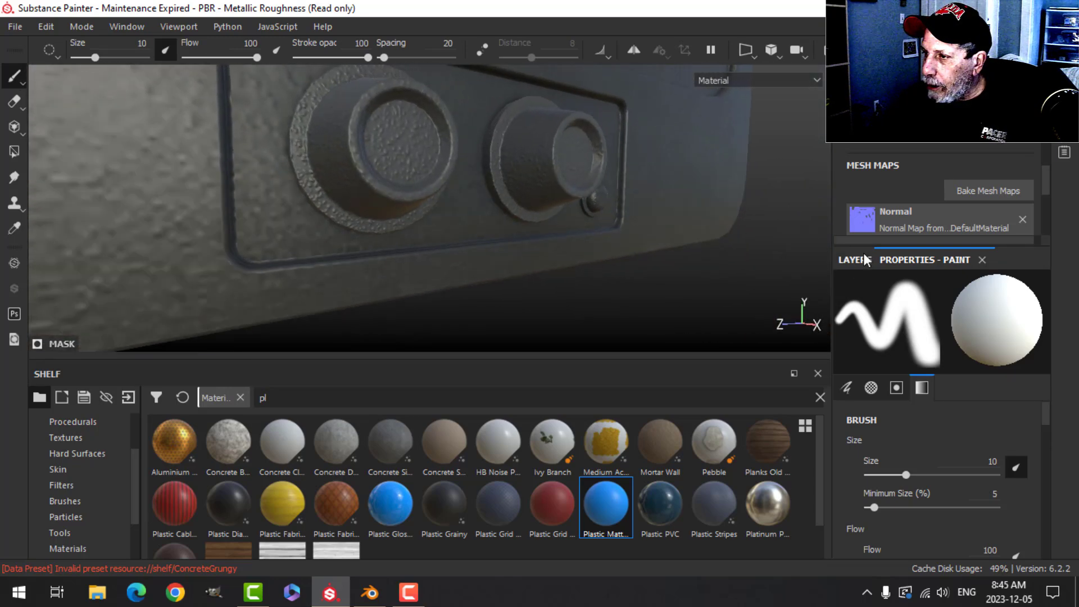
left_click(854, 260)
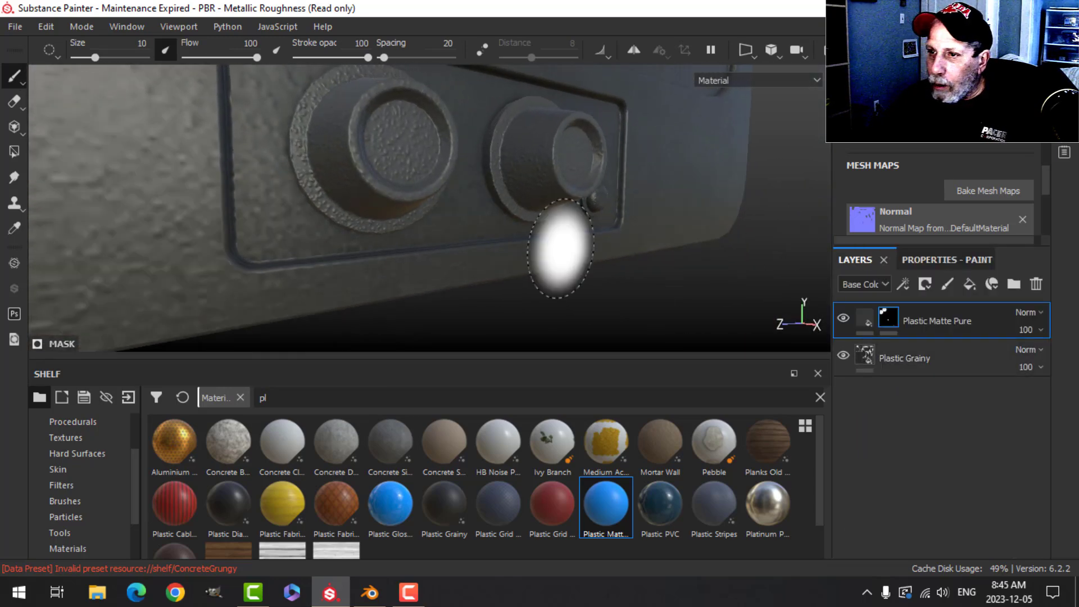
mouse_move(405, 198)
left_mouse_down("alt")
mouse_move(385, 207)
mouse_move(368, 200)
left_mouse_up("alt")
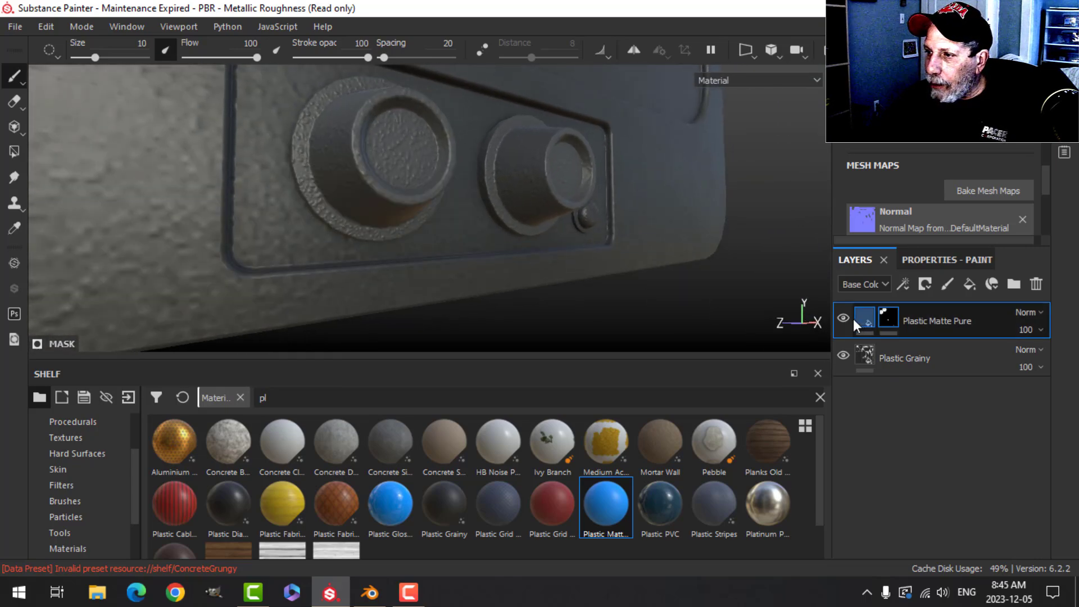
left_click(845, 318)
left_click(845, 318)
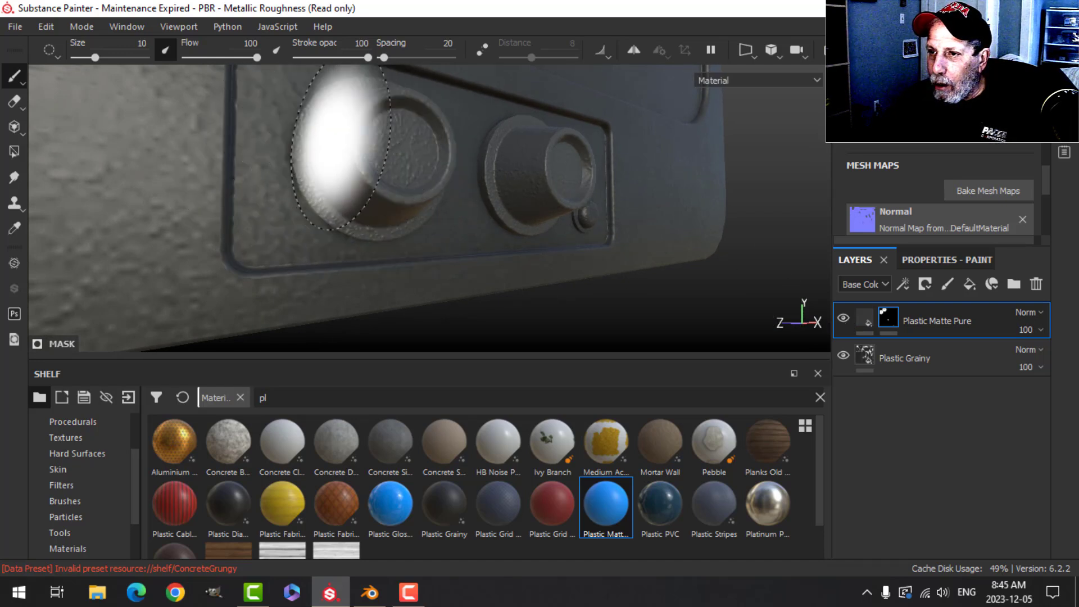
Step: Add a black mask to the Plastic Grainy layer and fill the TV body mesh into it with Polygon Fill
left_click(889, 355)
left_click(924, 285)
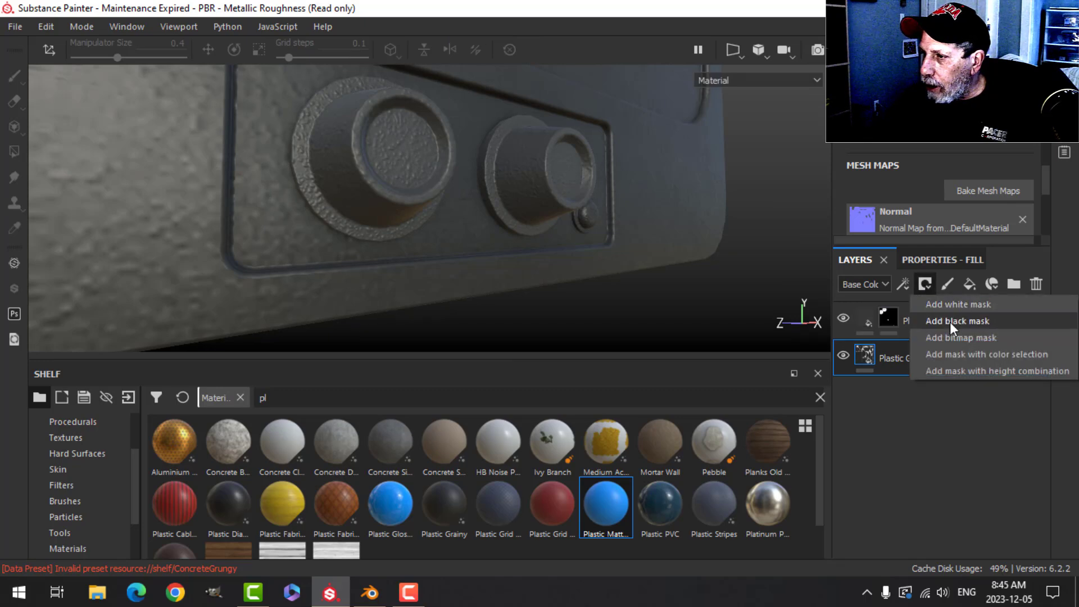
left_click(950, 321)
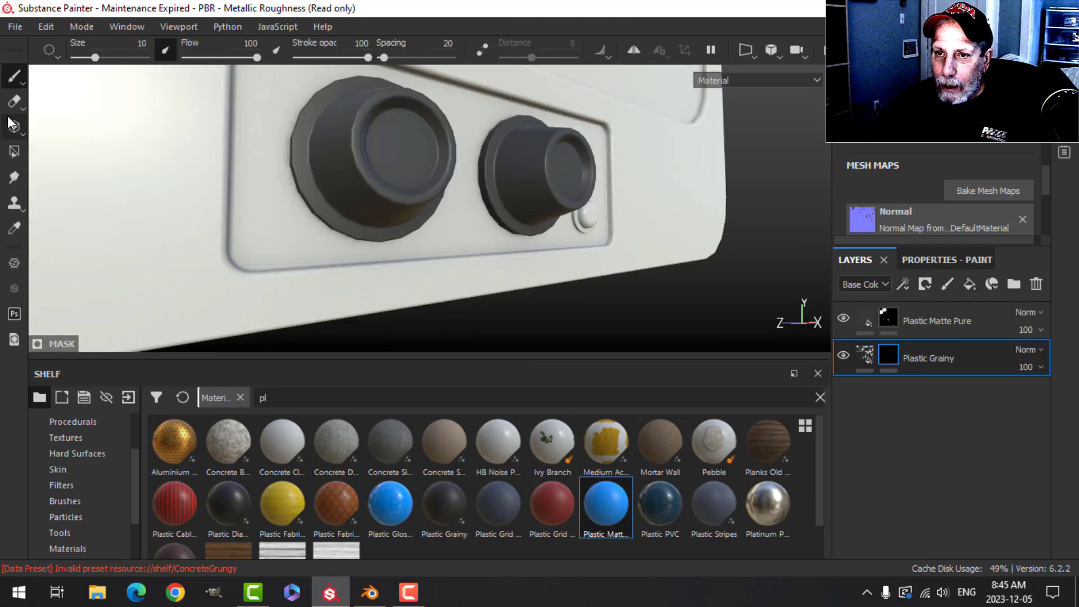
left_click(14, 152)
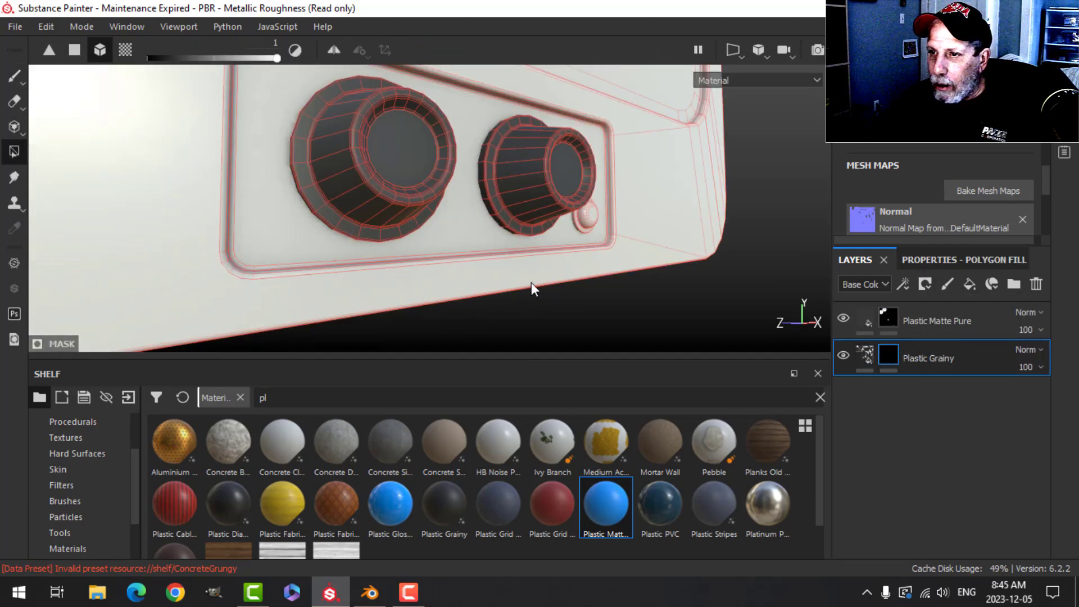
left_click(130, 224)
left_click(11, 78)
scroll(321, 238, "down", 8)
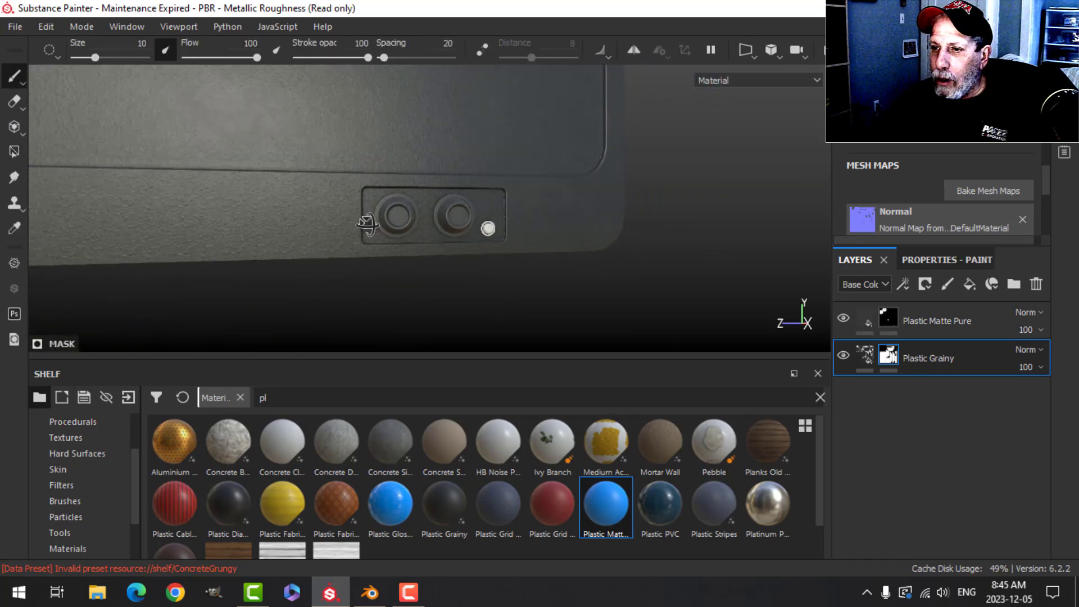
scroll(461, 236, "up", 3)
left_click_drag(478, 243, 414, 234, "alt")
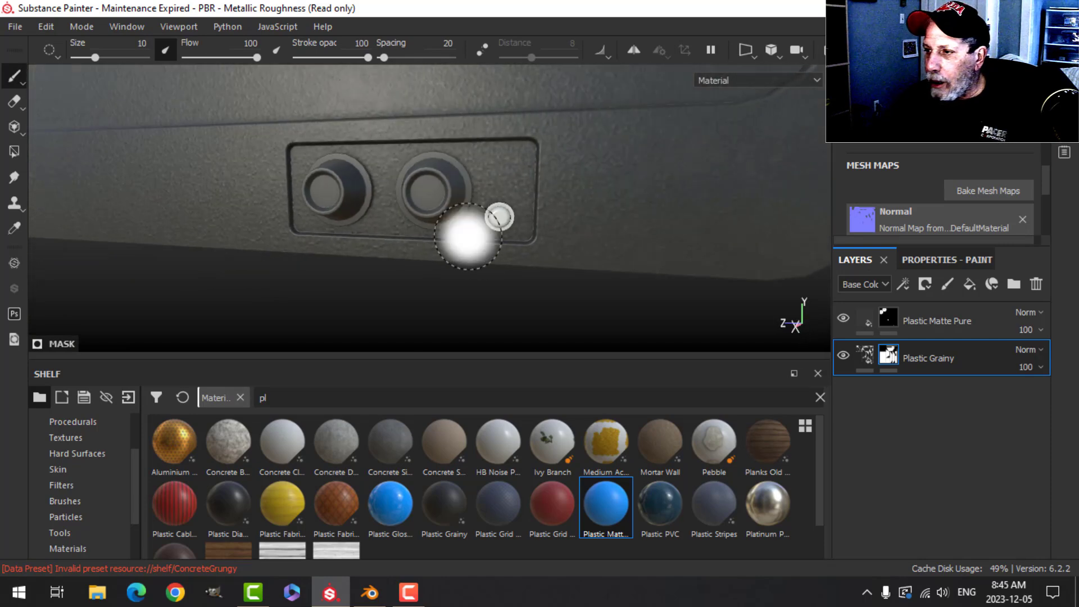
Step: Lower the Plastic Matte Pure fill's roughness to 0.285
left_click(865, 318)
left_click(919, 262)
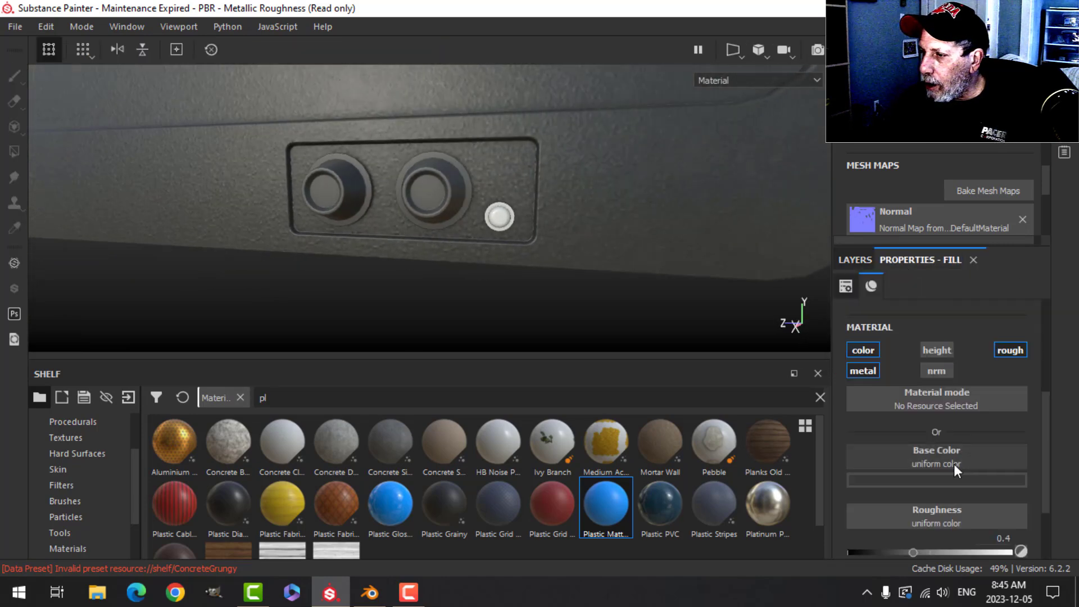
scroll(955, 459, "down", 3)
left_click_drag(915, 465, 894, 465)
left_click_drag(459, 245, 516, 199, "alt")
scroll(518, 221, "up", 4)
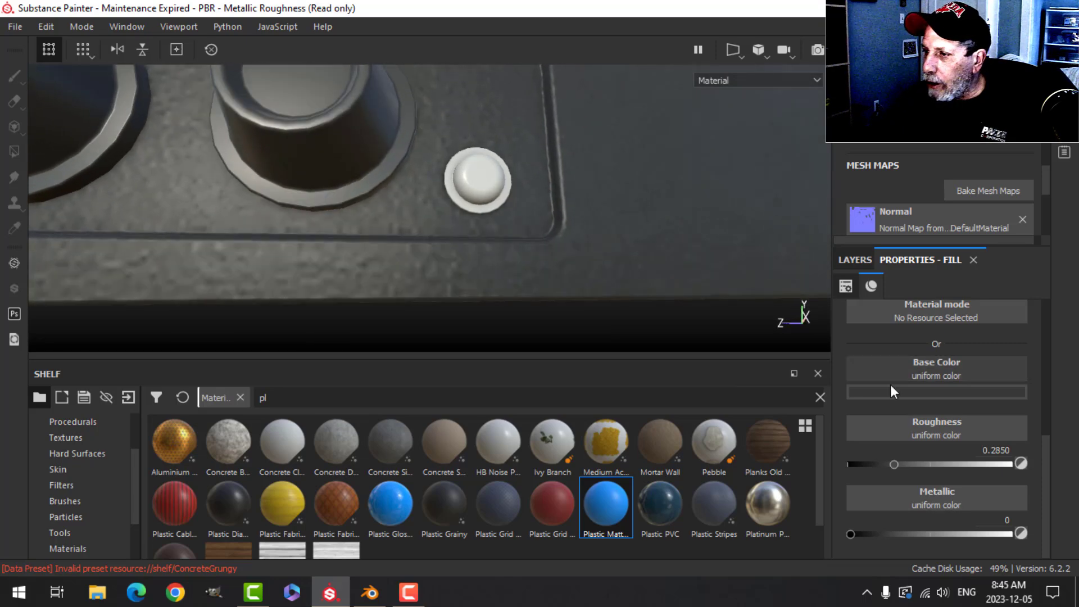
Step: Fill the small round button beside the knobs into the Plastic Matte Pure mask with mesh-mode Polygon Fill
left_click(856, 259)
left_click(887, 318)
key("1")
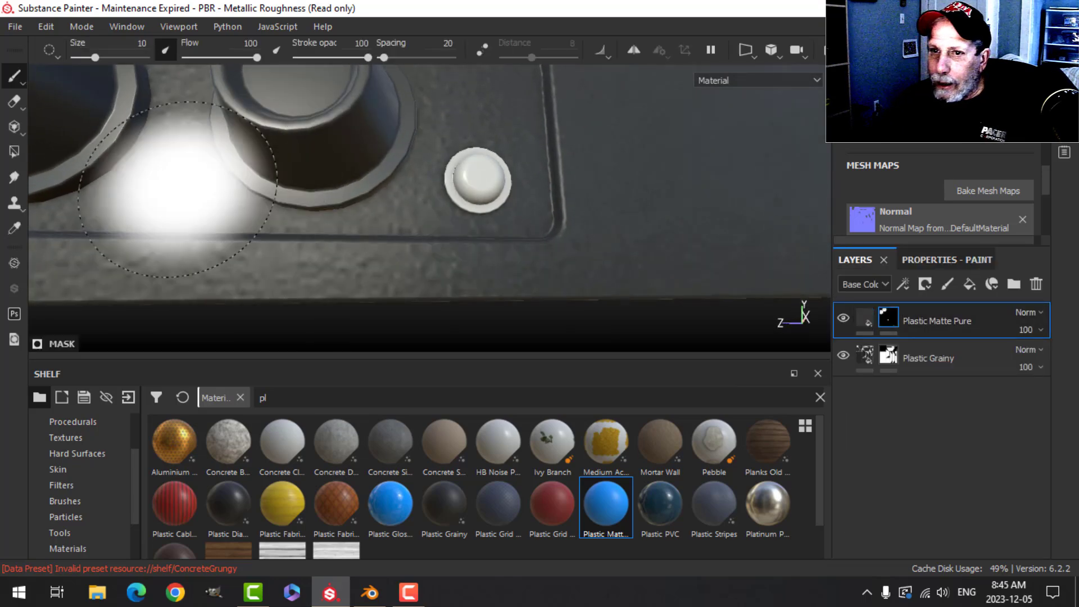
left_click(14, 151)
left_click(476, 179)
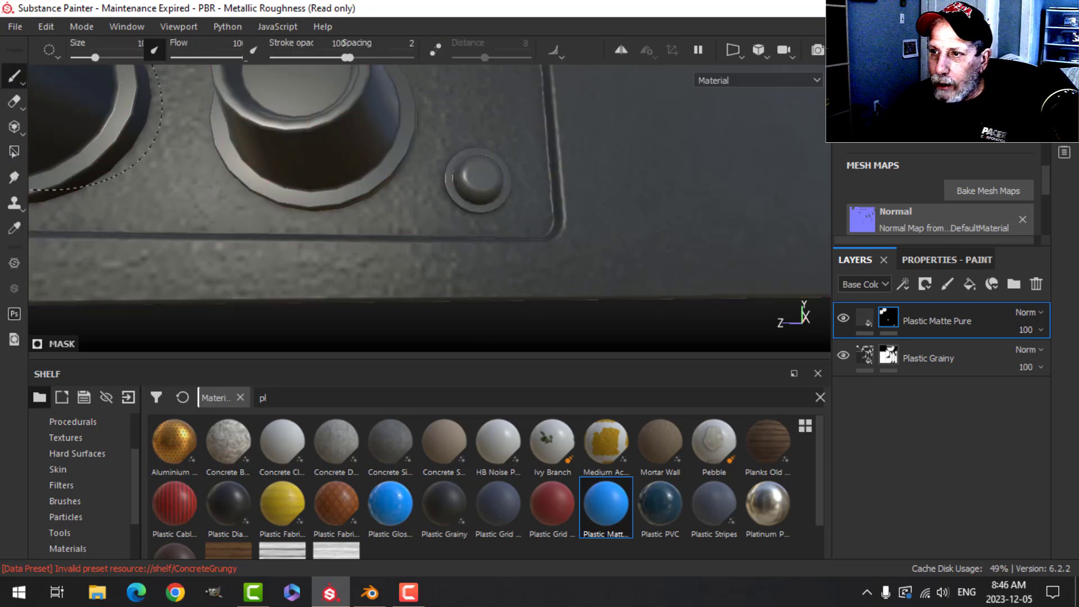
scroll(590, 238, "down", 5)
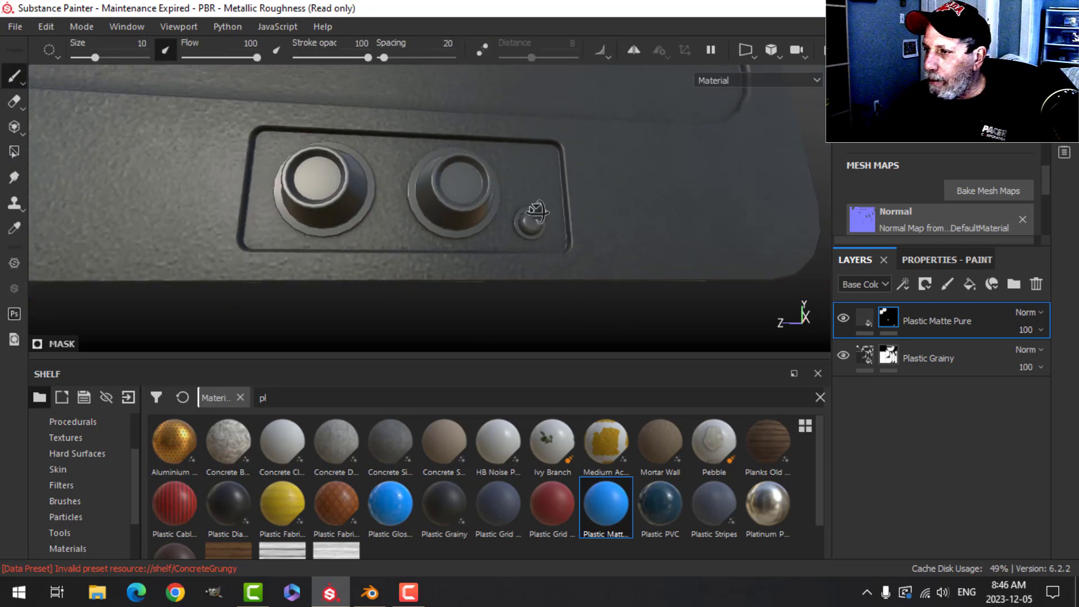
Step: Duplicate the Plastic Matte Pure layer and clear the duplicate's mask
right_click(926, 322)
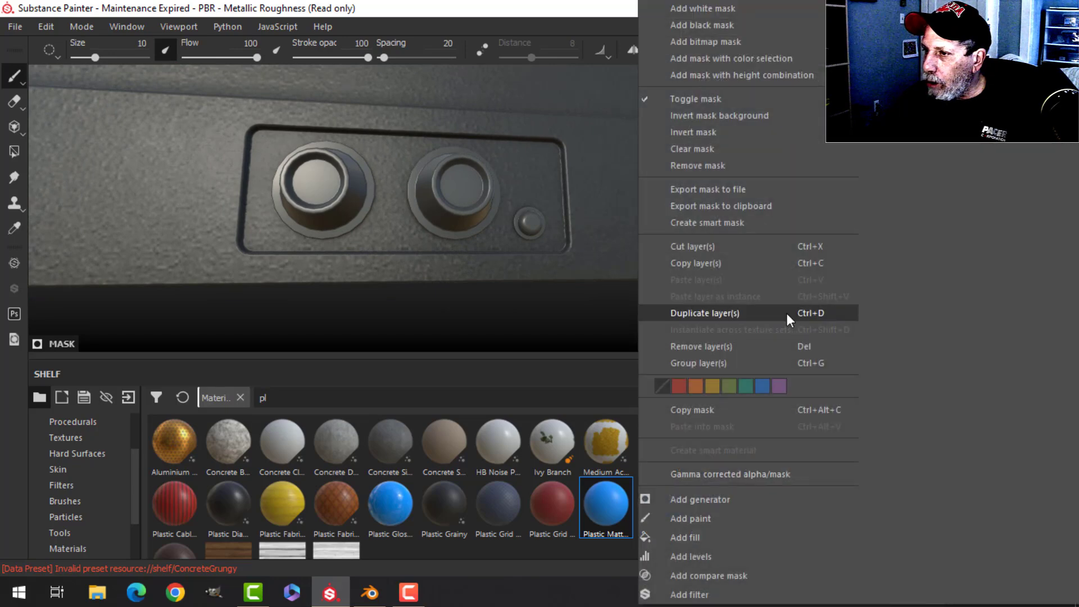
left_click(740, 313)
right_click(889, 319)
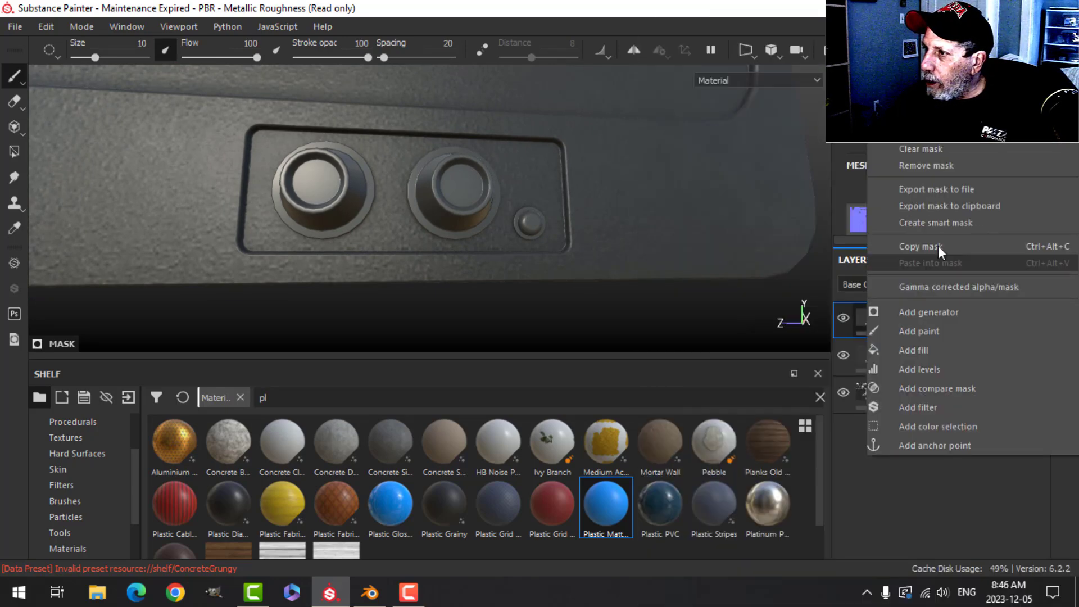
left_click(930, 151)
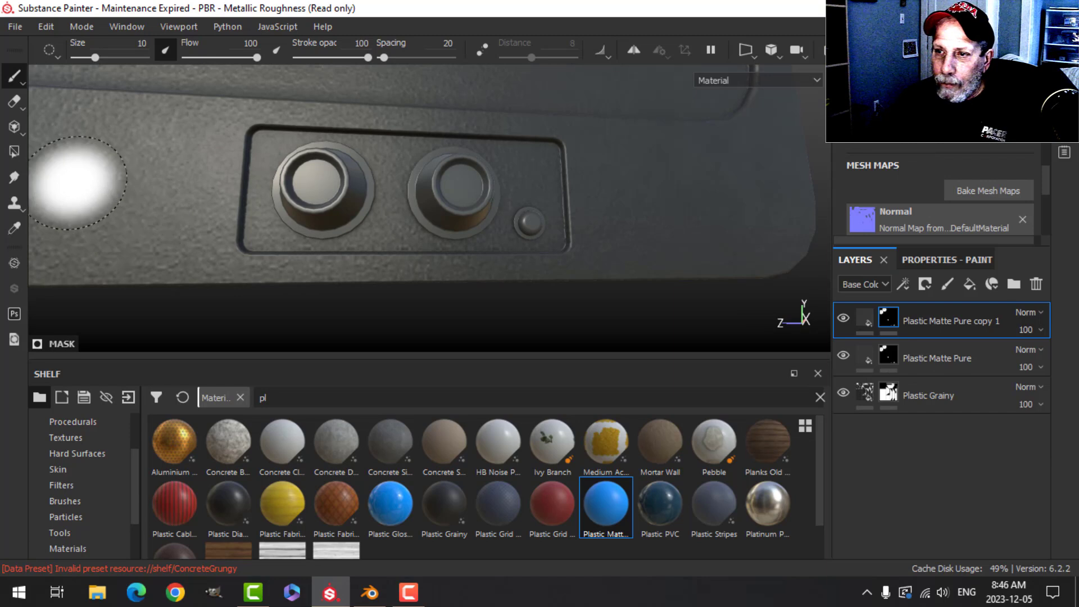
Step: Set the duplicated Plastic Matte Pure fill's base color to light grey
left_click(864, 318)
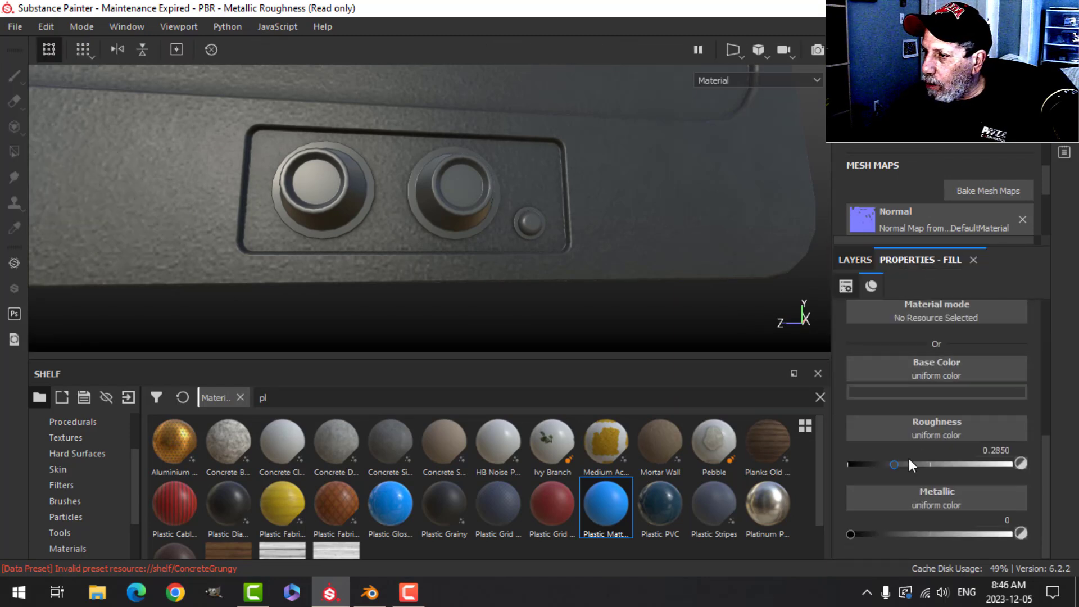
left_click(910, 393)
left_click(861, 457)
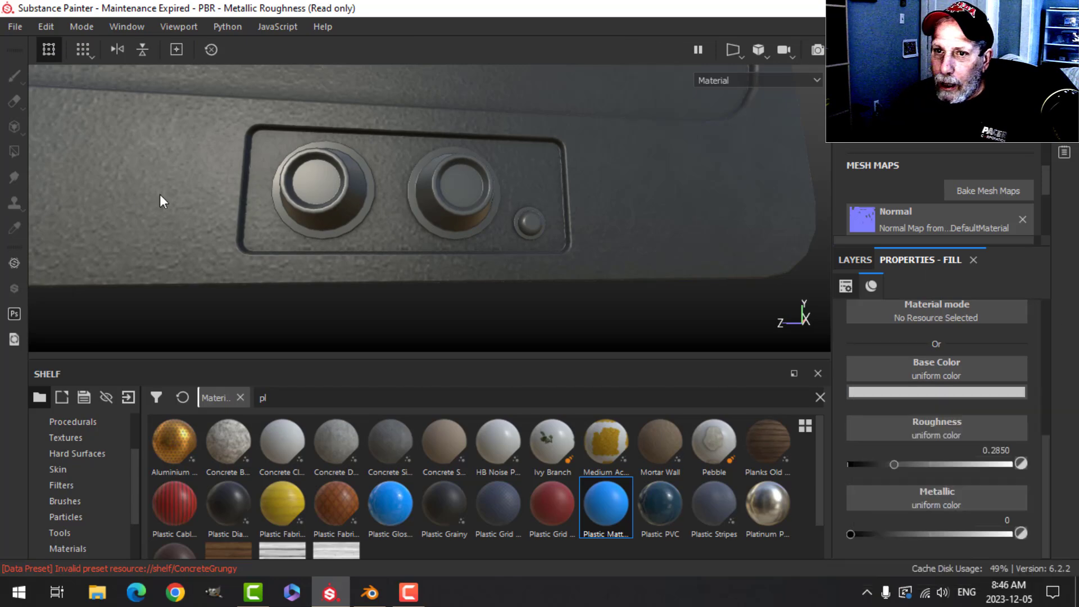
Step: Fill the front faces of both knobs into the light grey duplicate's mask using Polygon Fill in UV chunk mode
left_click(853, 260)
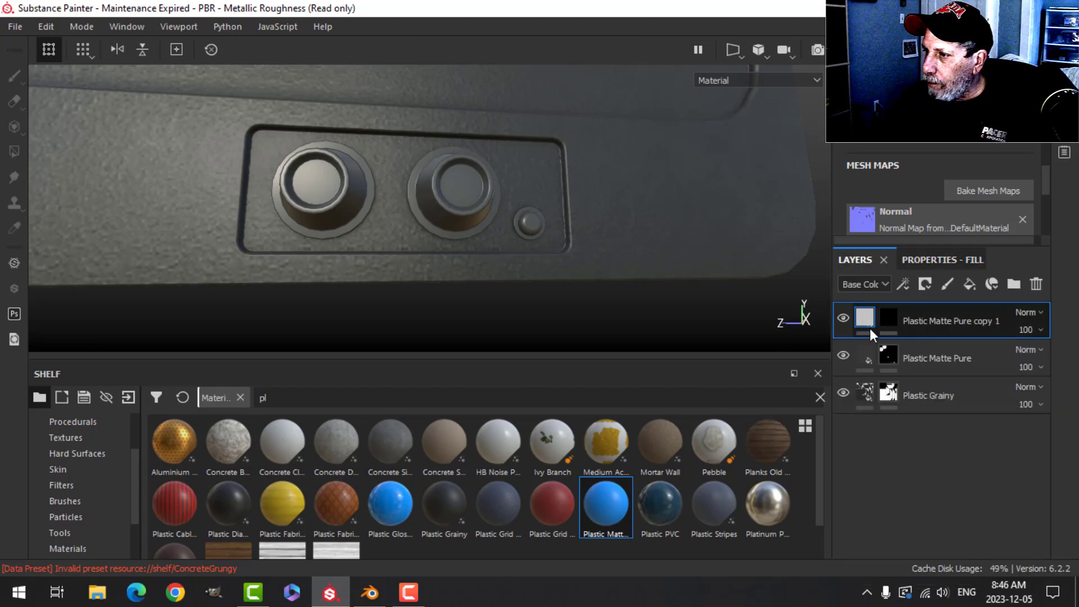
left_click(888, 319)
left_click(13, 154)
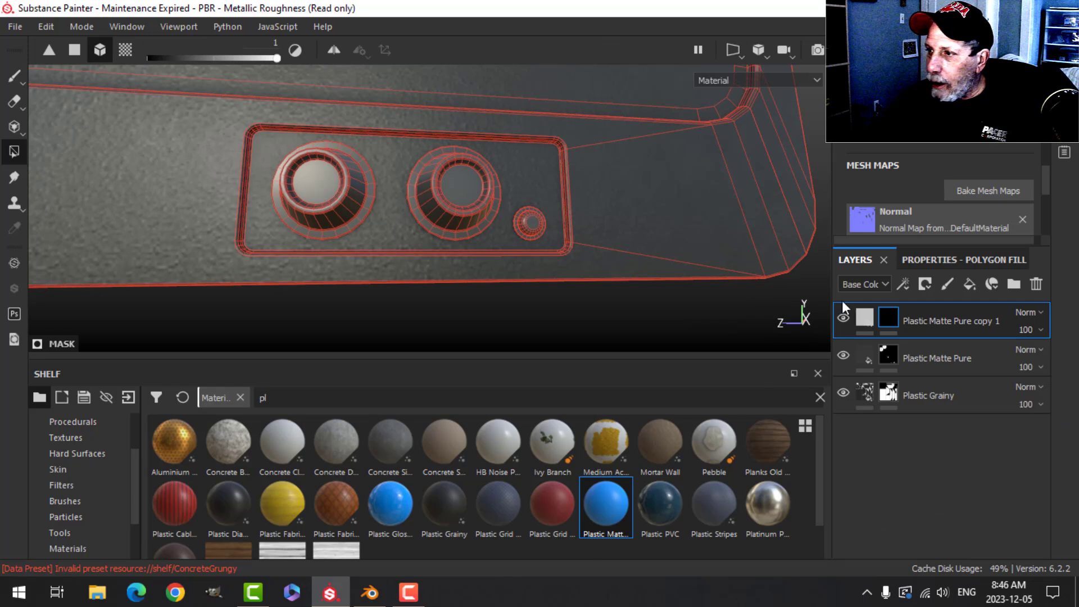
left_click(938, 258)
left_click(970, 285)
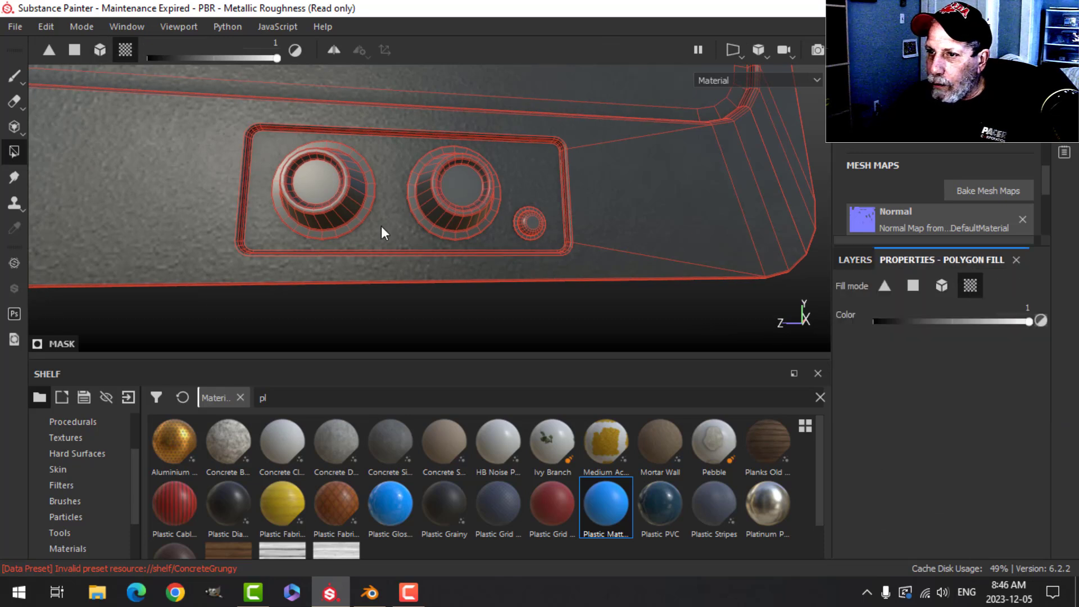
left_click(318, 192)
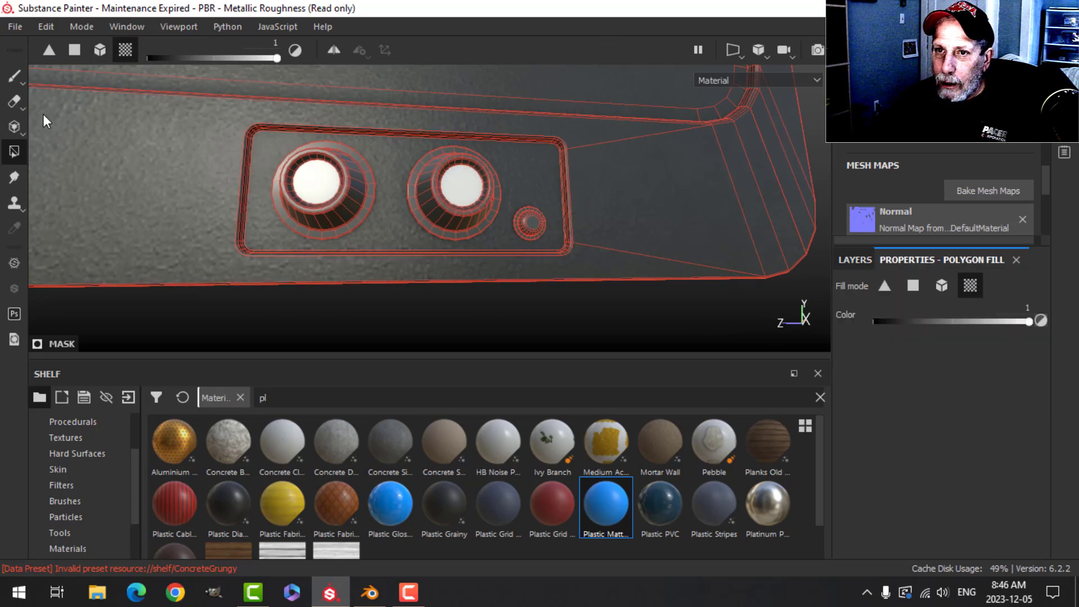
left_click(18, 80)
mouse_move(625, 197)
left_mouse_down("alt")
mouse_move(497, 224)
mouse_move(510, 203)
mouse_move(540, 234)
mouse_move(503, 242)
mouse_move(513, 234)
mouse_move(492, 224)
mouse_move(582, 186)
mouse_move(597, 214)
mouse_move(546, 251)
mouse_move(491, 252)
mouse_move(480, 241)
mouse_move(559, 248)
mouse_move(553, 259)
left_mouse_up("alt")
scroll(590, 221, "down", 5)
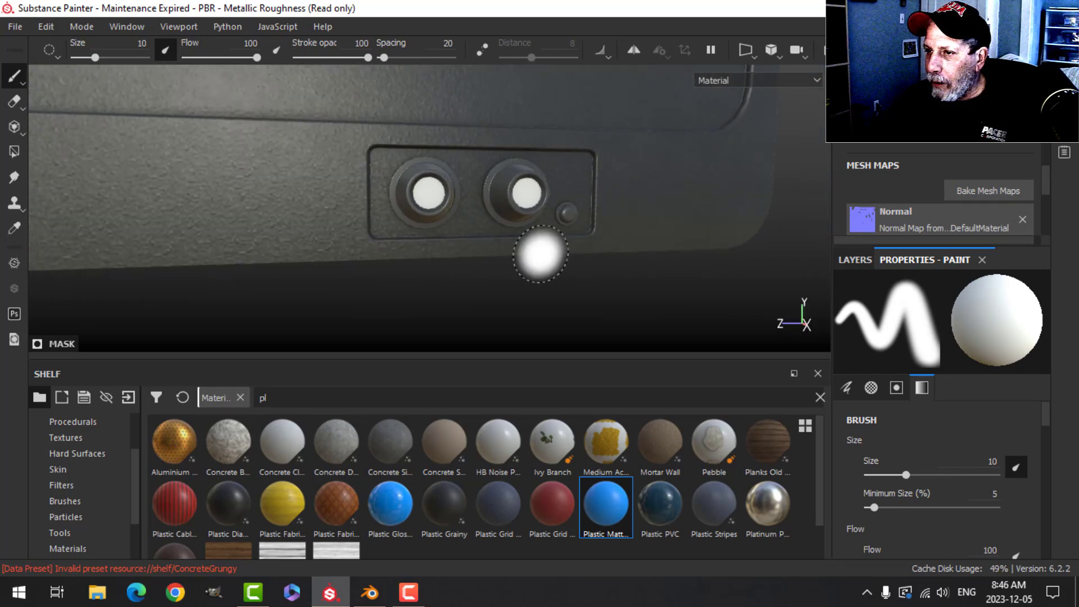
Step: Remove the recessed knob panel from the Plastic Grainy mask and fill it into the Plastic Matte Pure mask using UV chunk fill
left_click(855, 260)
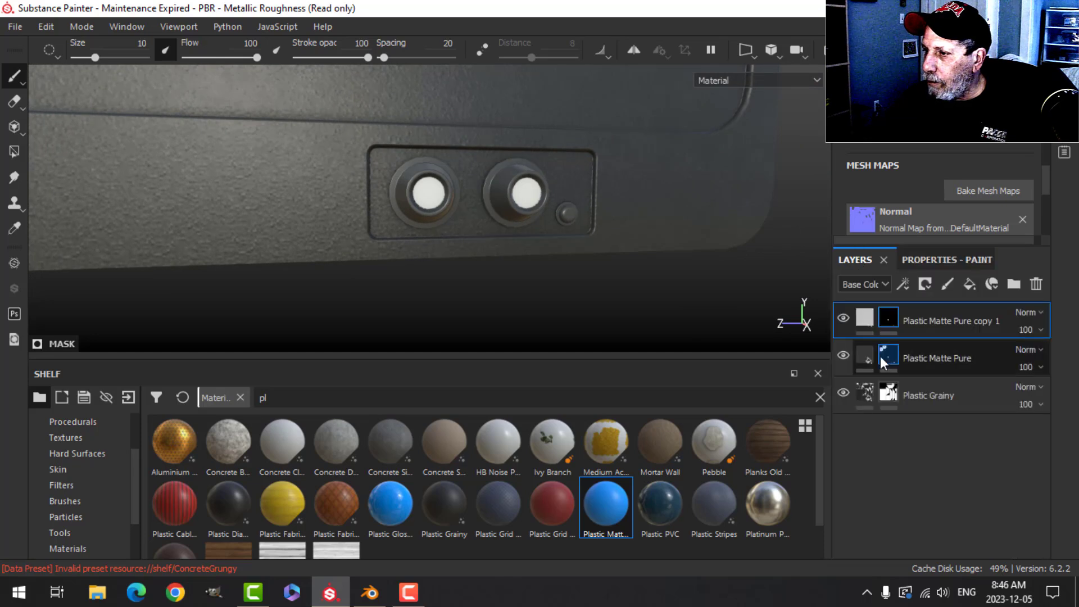
left_click(891, 352)
left_click(19, 148)
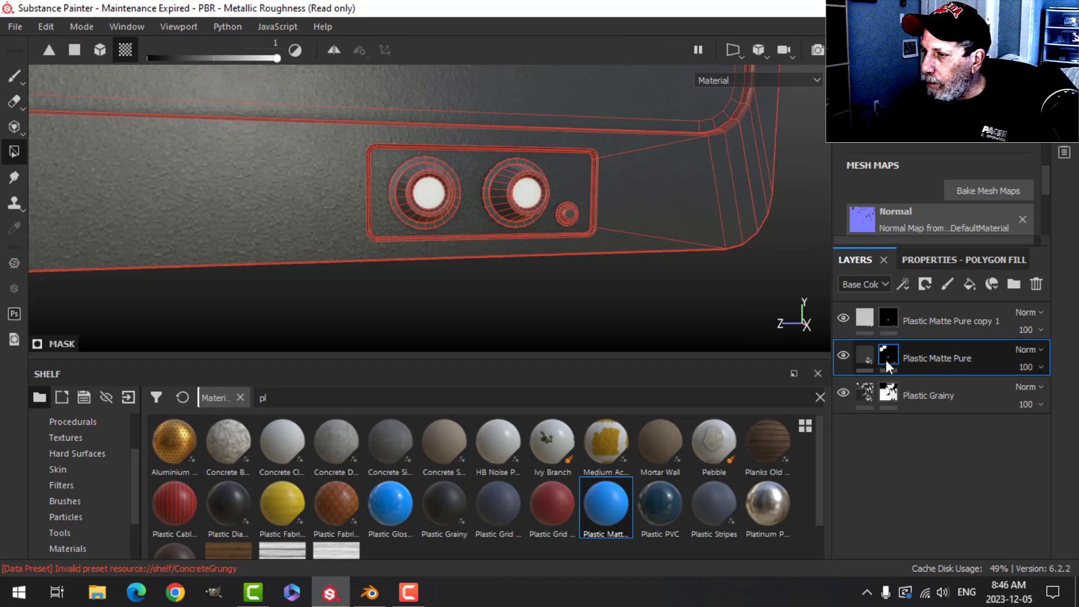
left_click(895, 393)
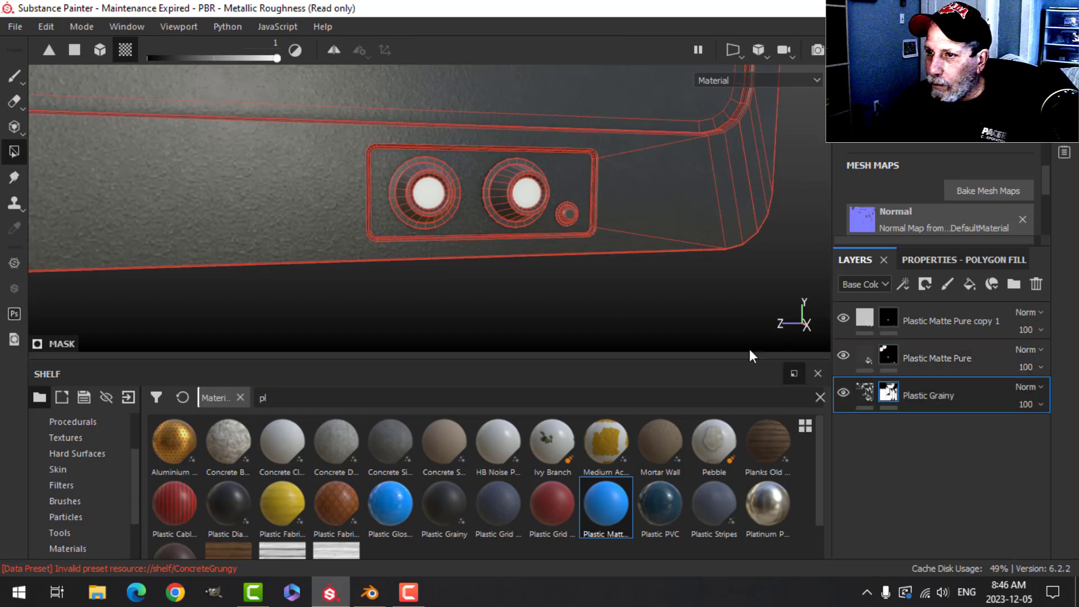
key("x")
left_click(384, 166)
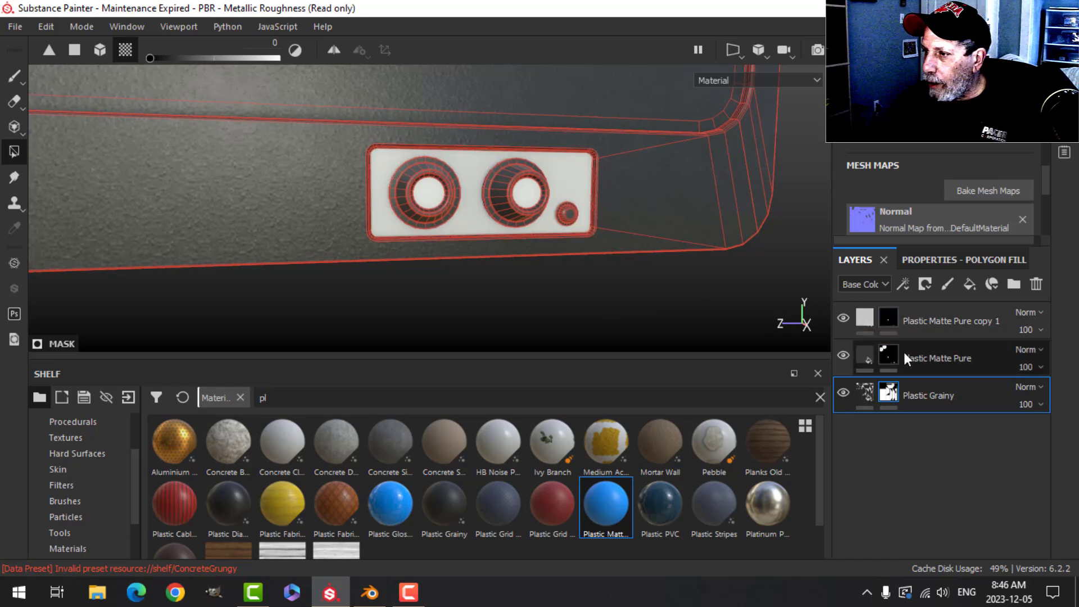
left_click(888, 352)
key("x")
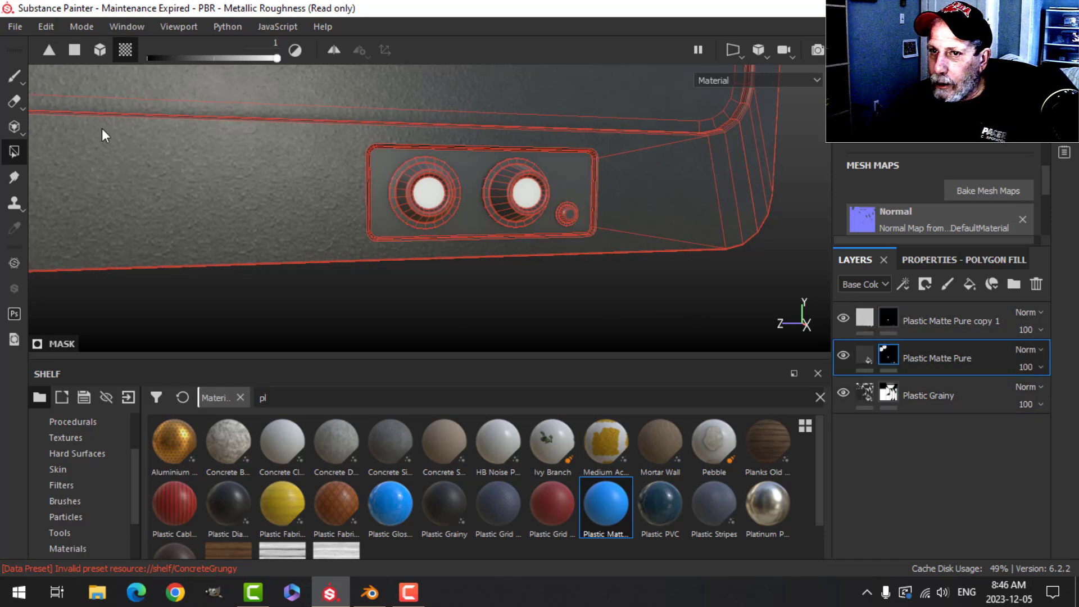
Step: Search the smart materials for "gla" and add Glass dirty above the Plastic Matte Pure copy 1 layer
left_click(14, 75)
mouse_move(490, 219)
left_mouse_down("alt")
mouse_move(559, 200)
mouse_move(598, 211)
mouse_move(564, 260)
mouse_move(580, 238)
mouse_move(650, 224)
mouse_move(474, 164)
mouse_move(590, 211)
mouse_move(544, 222)
mouse_move(535, 203)
mouse_move(580, 216)
mouse_move(583, 176)
left_mouse_up("alt")
mouse_move(573, 185)
middle_mouse_down("alt")
mouse_move(587, 208)
mouse_move(579, 198)
middle_mouse_up("alt")
left_click(863, 316)
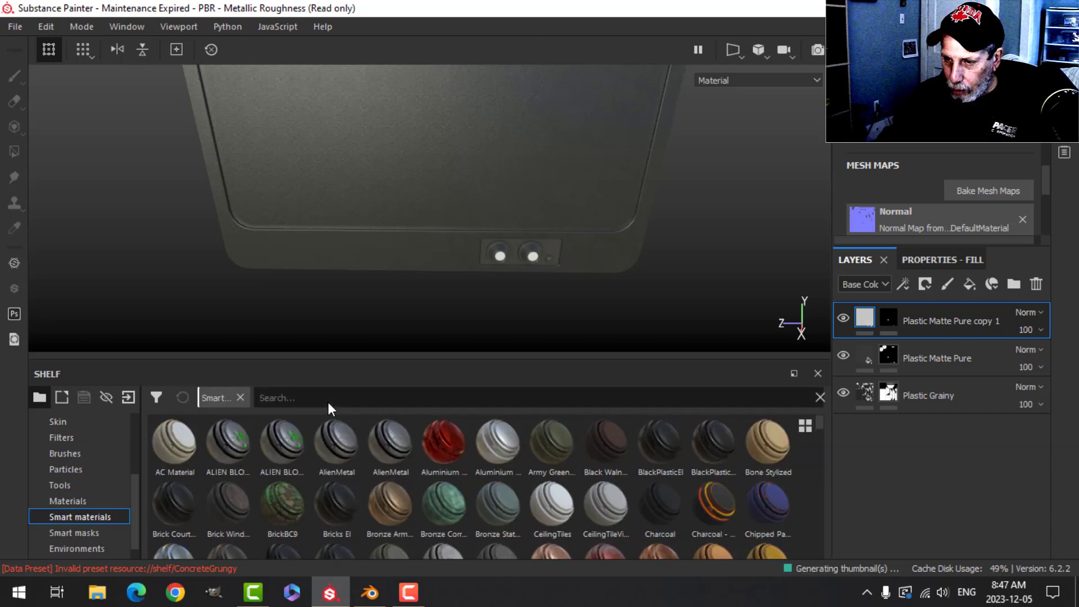
left_click(328, 403)
type("gla")
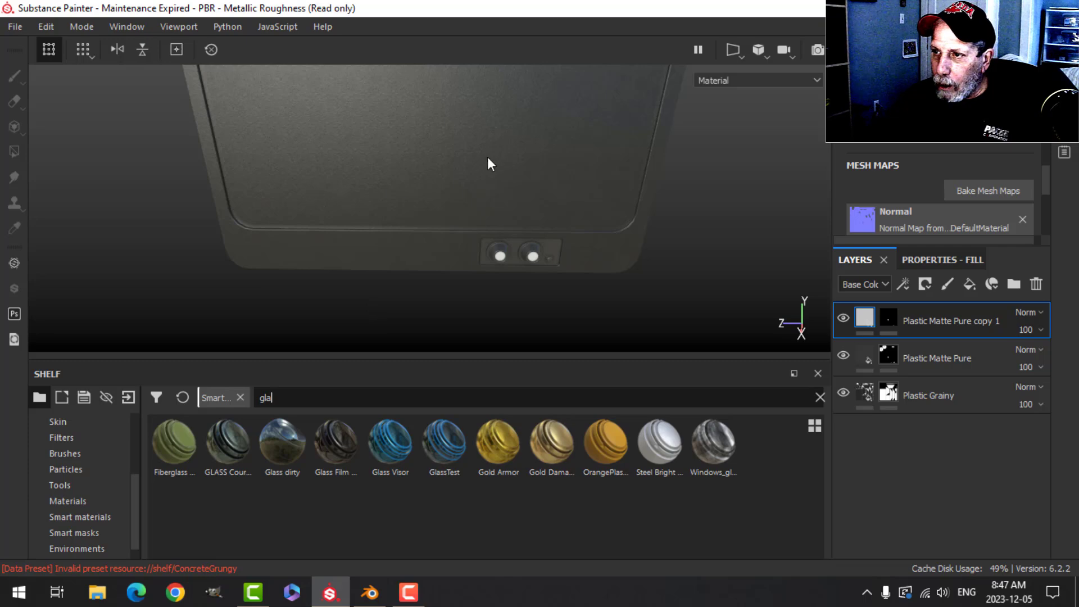
left_click_drag(281, 448, 902, 303)
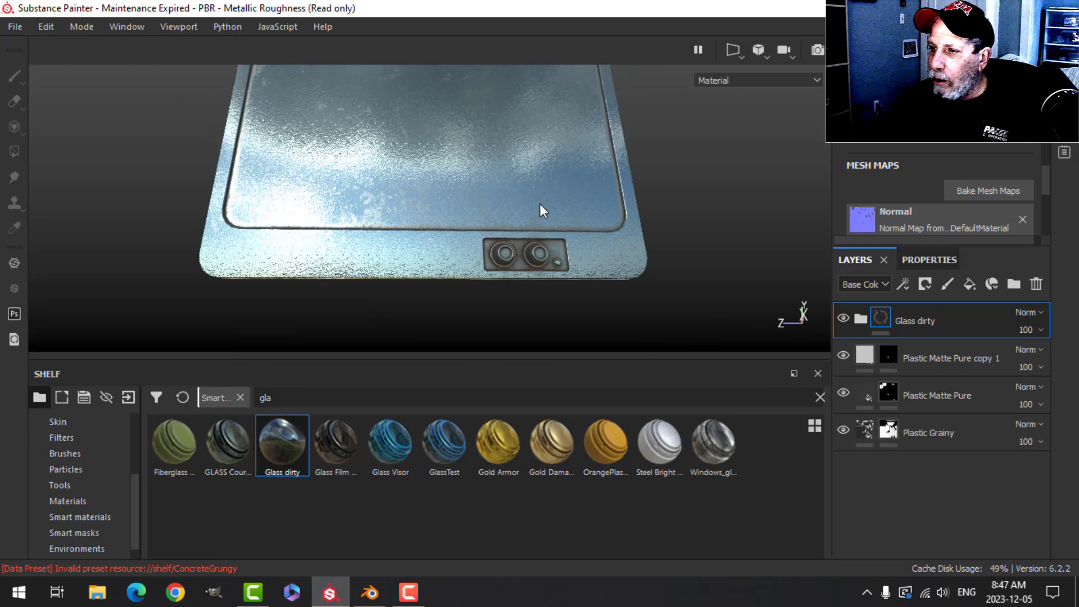
Step: Add a black mask to Glass dirty and fill the TV screen into it with Polygon Fill in UV chunk mode
left_click(925, 283)
left_click(926, 322)
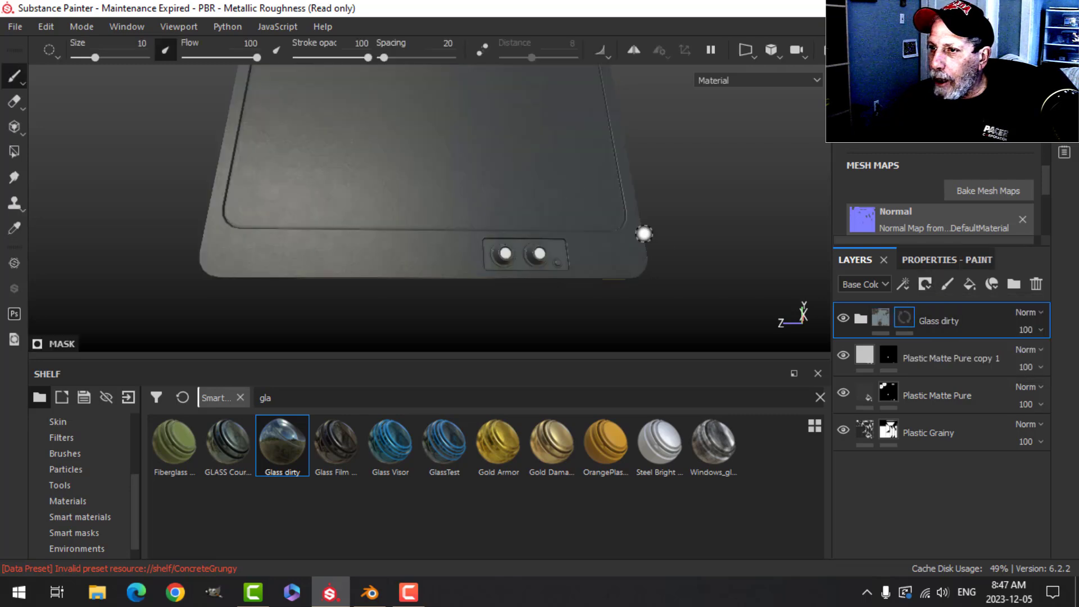
left_click(19, 151)
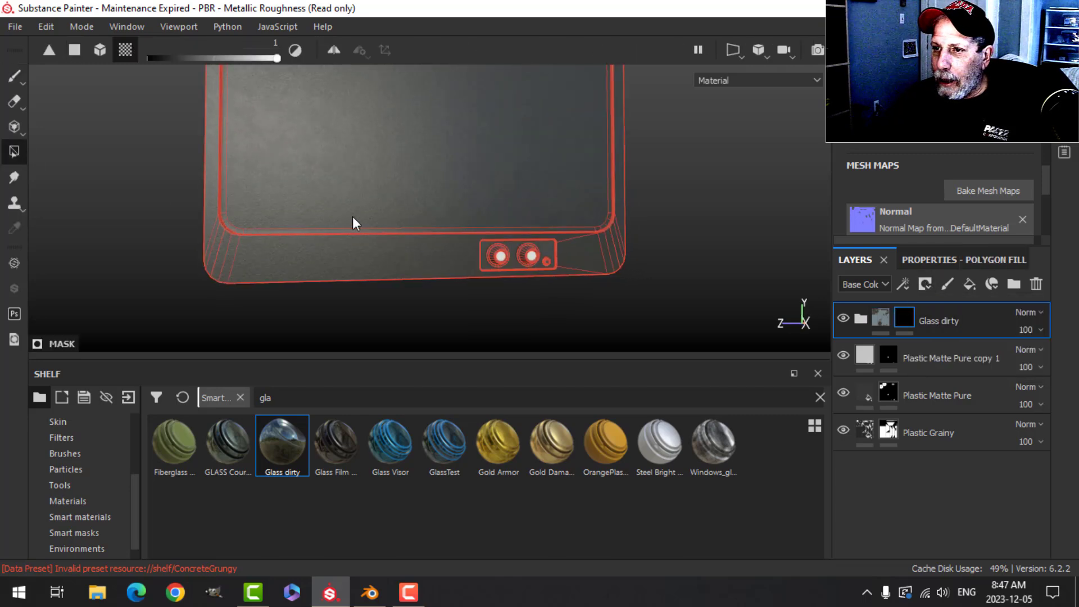
left_click(392, 152)
left_click(15, 78)
left_click_drag(486, 195, 525, 211, "alt")
Step: Remove the TV screen from the Plastic Grainy mask using UV chunk fill
left_click(887, 433)
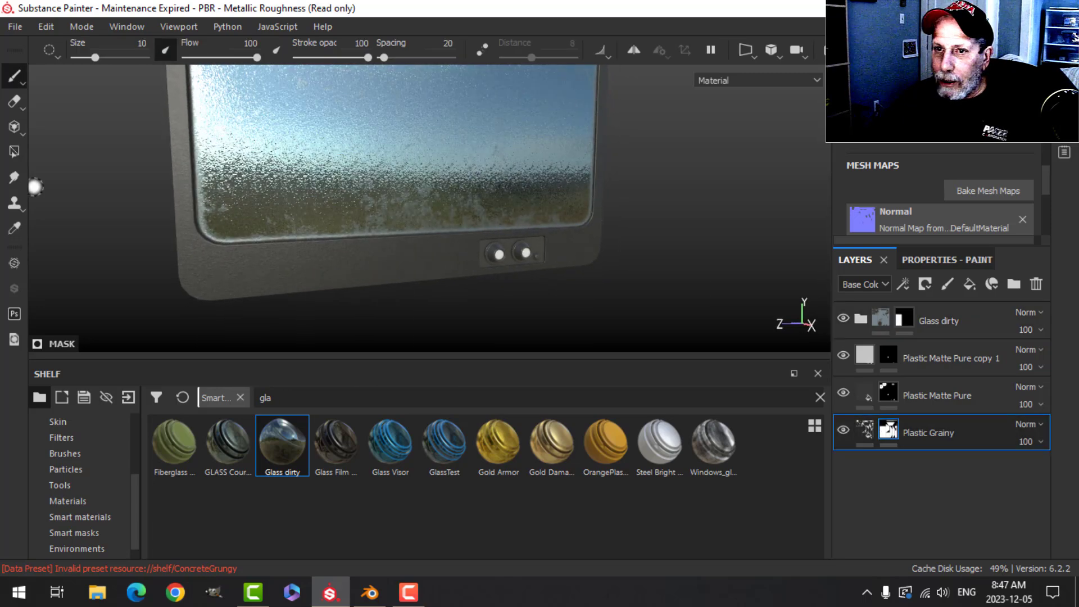
left_click(10, 154)
left_click(336, 158)
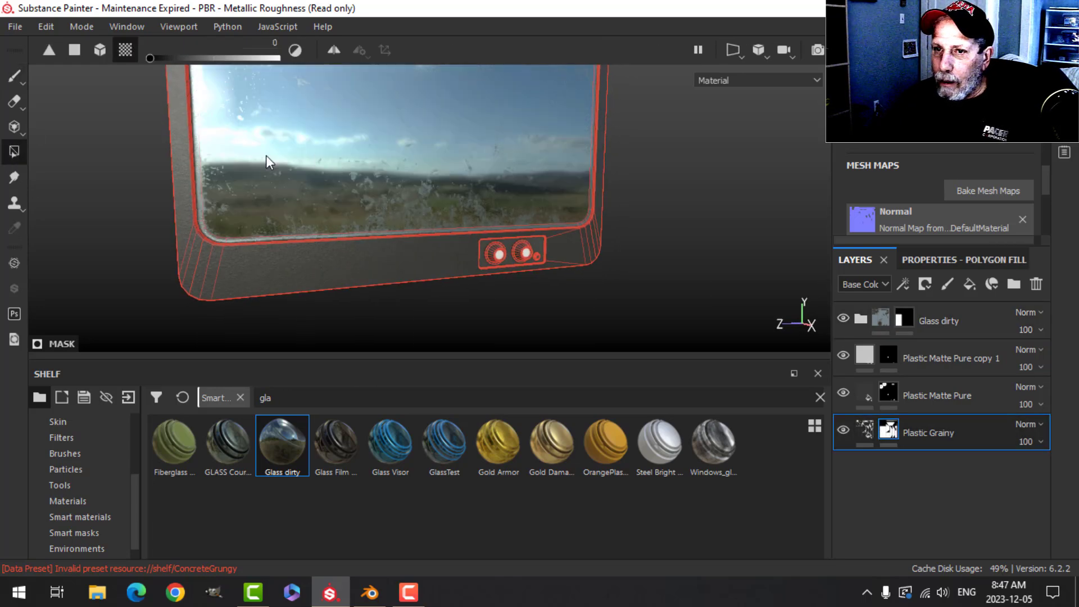
left_click(12, 79)
mouse_move(416, 197)
left_mouse_down("alt")
mouse_move(399, 188)
mouse_move(430, 204)
mouse_move(444, 194)
left_mouse_up("alt")
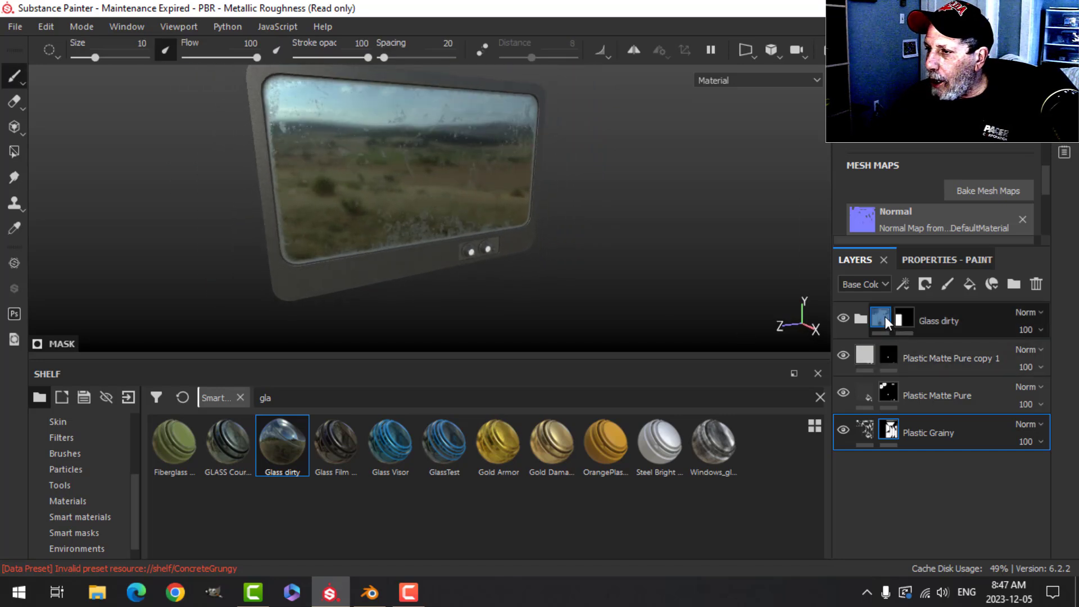
Step: Set the roughness of the Base layer inside the Glass dirty group to 0.3333
left_click(861, 319)
left_click(885, 412)
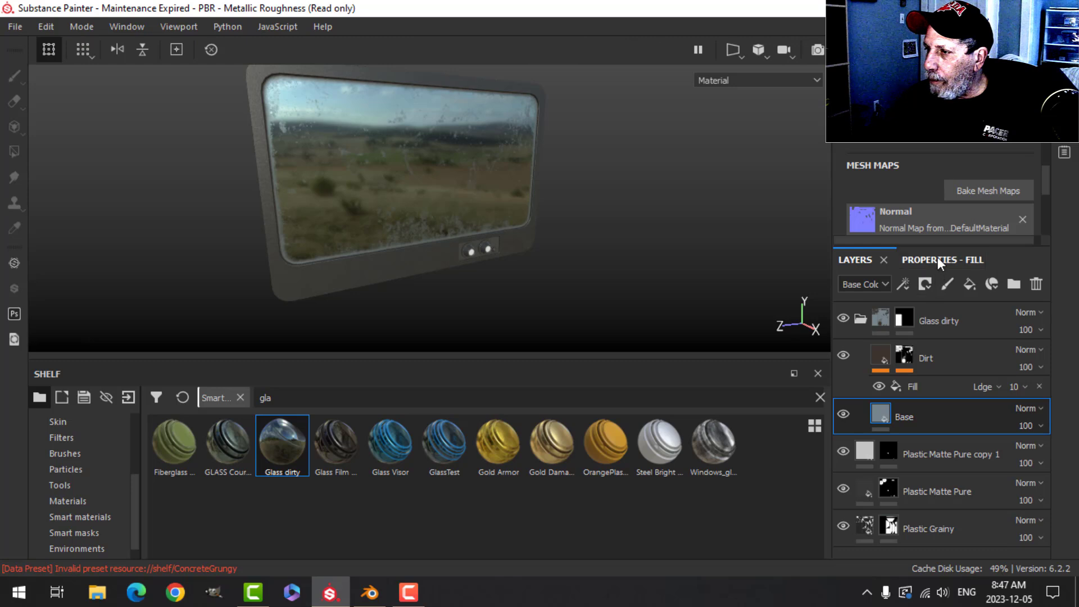
left_click(938, 259)
left_click_drag(863, 535, 901, 534)
left_click_drag(562, 205, 352, 178, "alt")
middle_click_drag(352, 178, 427, 232, "alt")
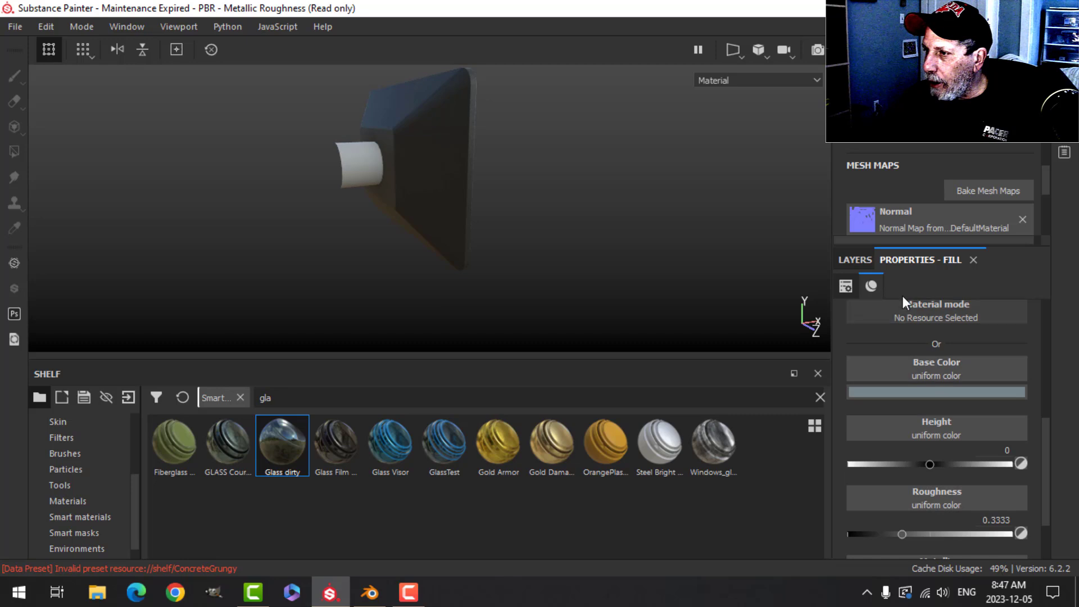
Step: Fill the cylinder on the back of the TV into the Plastic Grainy mask using Polygon Fill in mesh mode
left_click(859, 261)
left_click(888, 527)
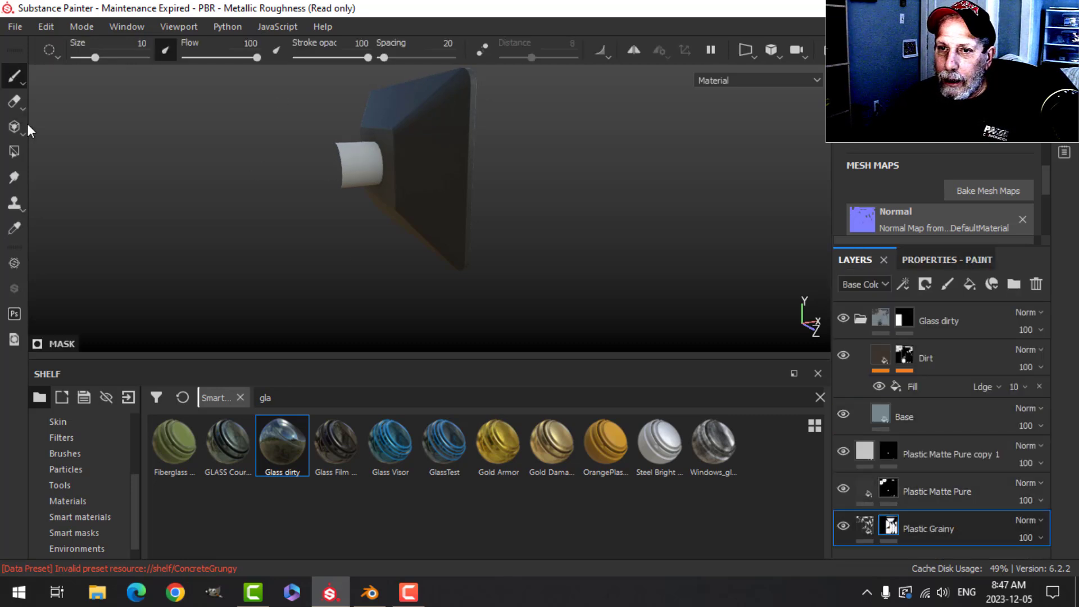
left_click(13, 150)
key("x")
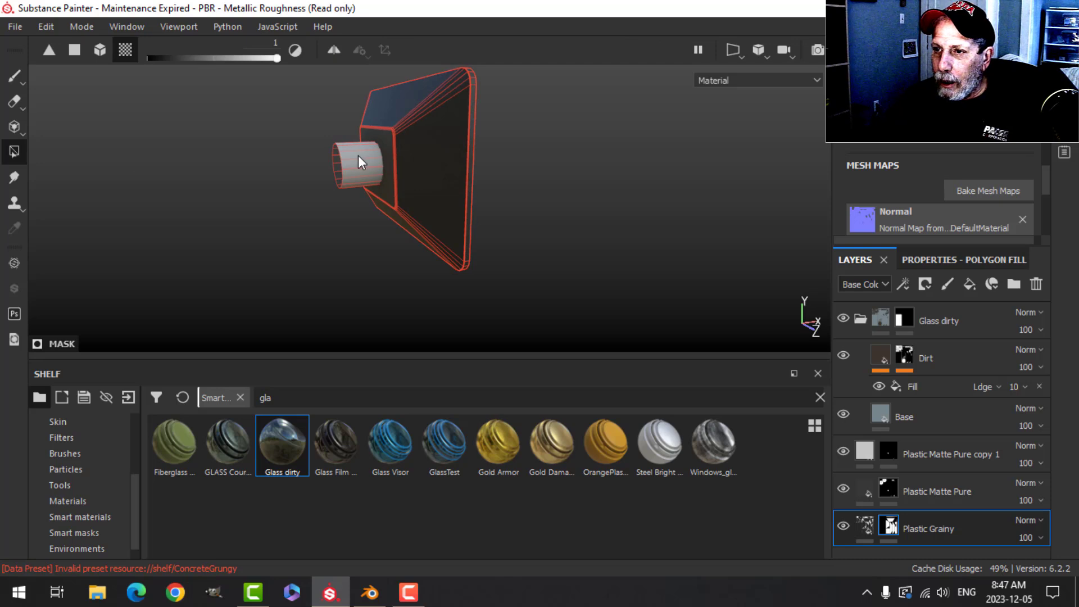
left_click(953, 261)
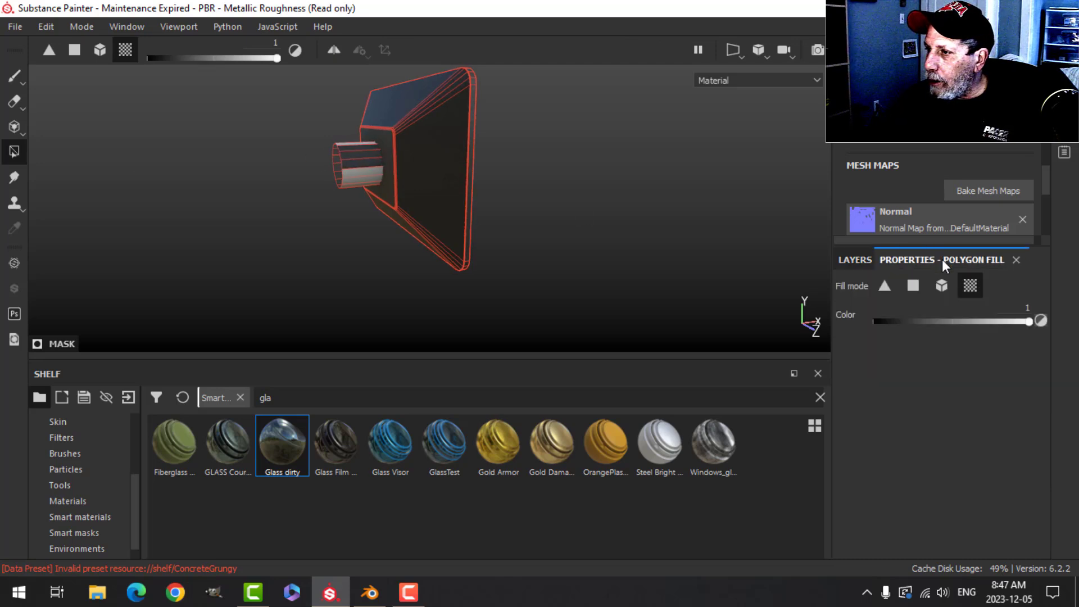
left_click(941, 286)
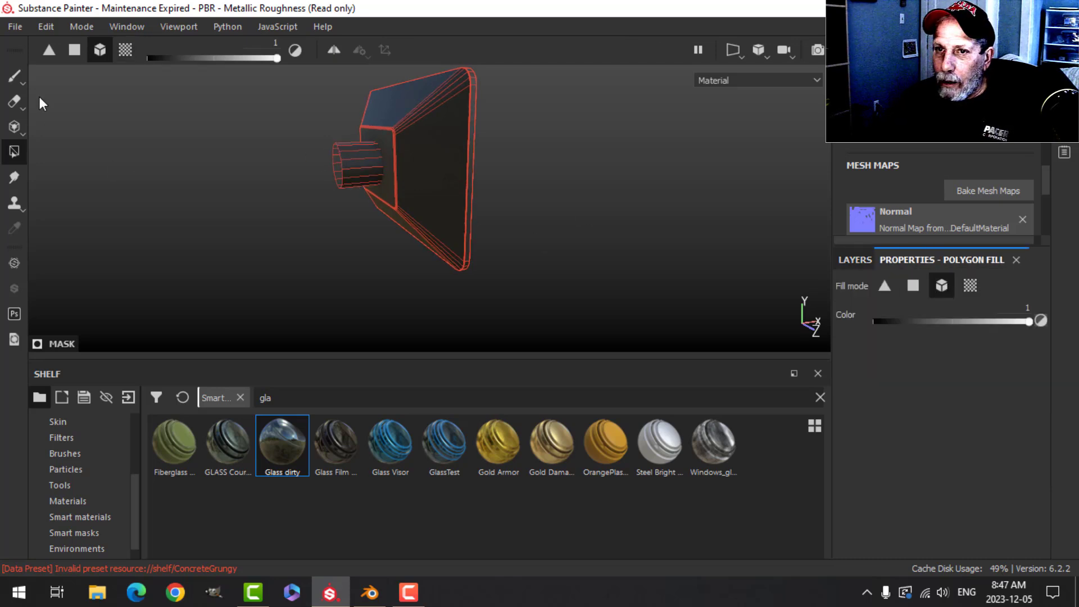
Step: Examine the textured TV from the front, close up on the screen edge and knob panel
left_click_drag(432, 222, 284, 209, "alt")
mouse_move(544, 158)
left_mouse_down("alt")
mouse_move(402, 183)
mouse_move(383, 164)
left_mouse_up("alt")
scroll(495, 196, "up", 4)
left_click_drag(524, 212, 483, 214, "alt")
scroll(543, 240, "up", 3)
middle_click_drag(542, 239, 483, 133, "alt")
left_click_drag(494, 186, 470, 195, "alt")
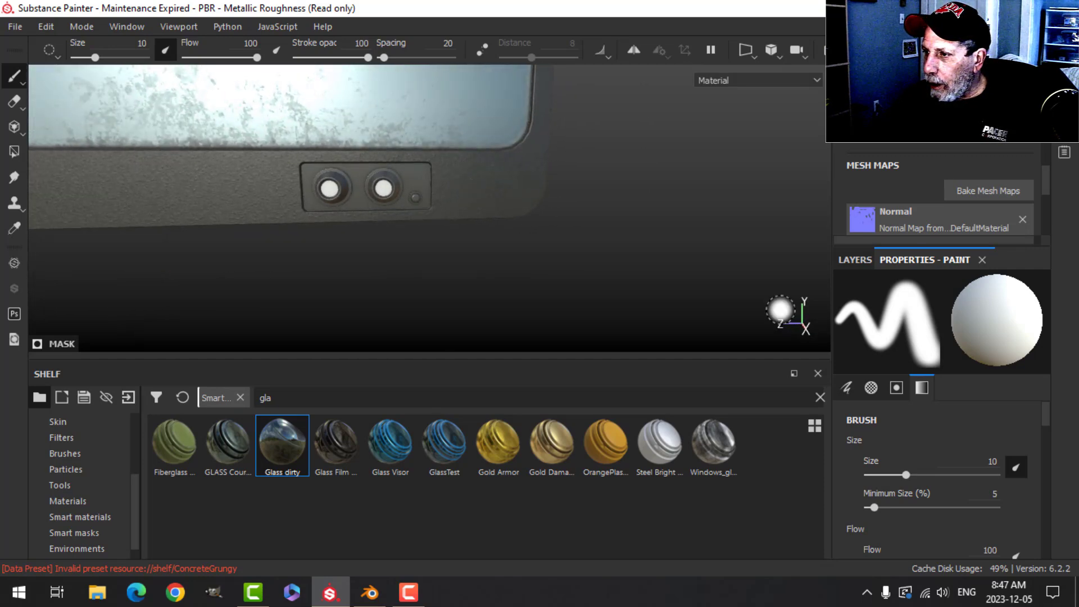
Step: Add a fill layer above Glass dirty with only the color channel enabled
left_click(854, 260)
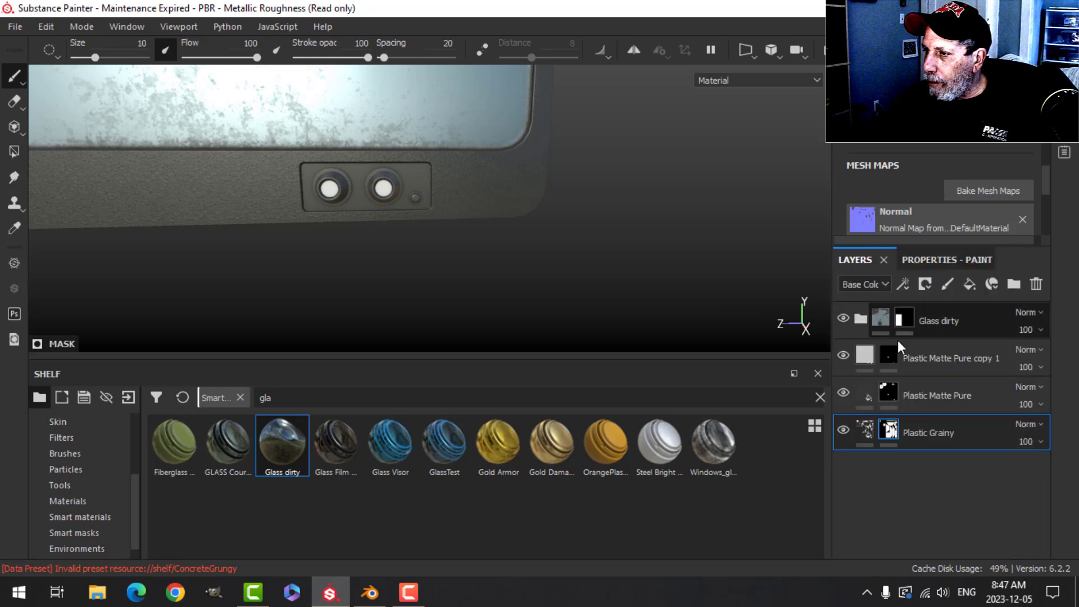
left_click(878, 323)
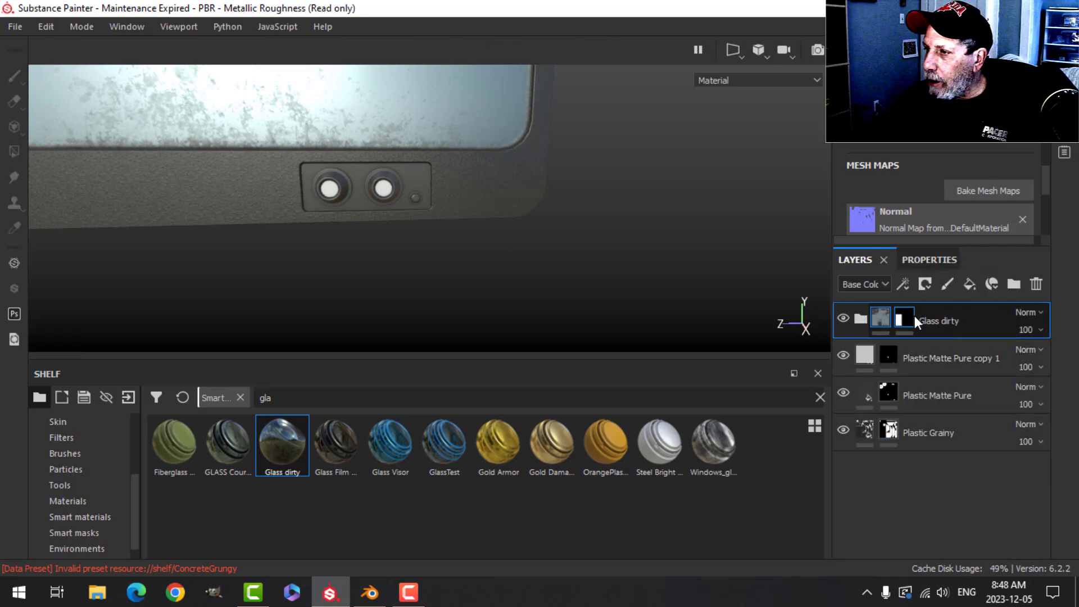
left_click(970, 283)
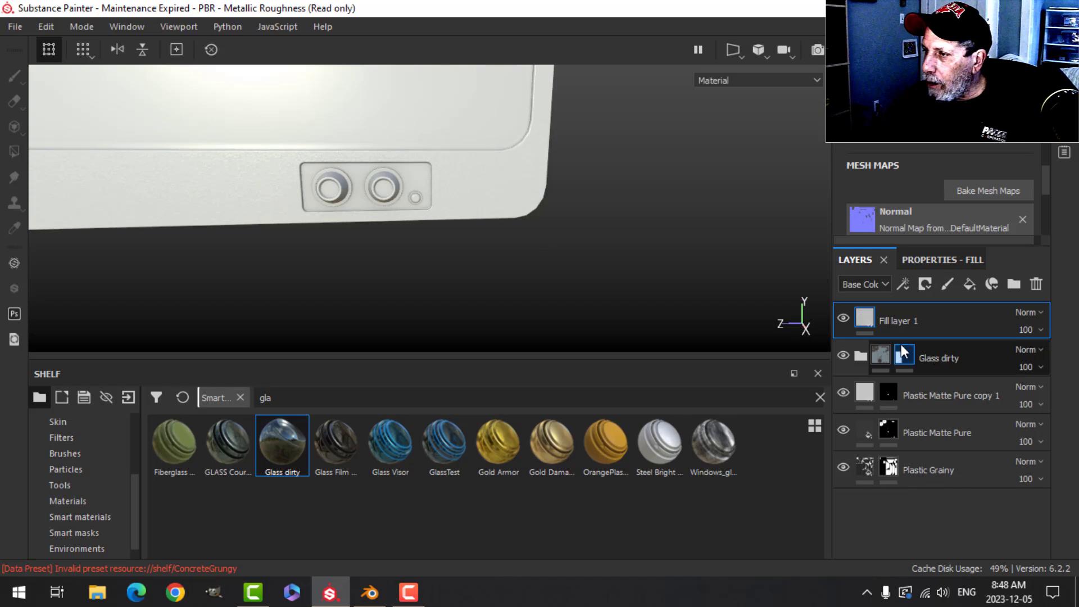
left_click(937, 257)
scroll(902, 342, "up", 3)
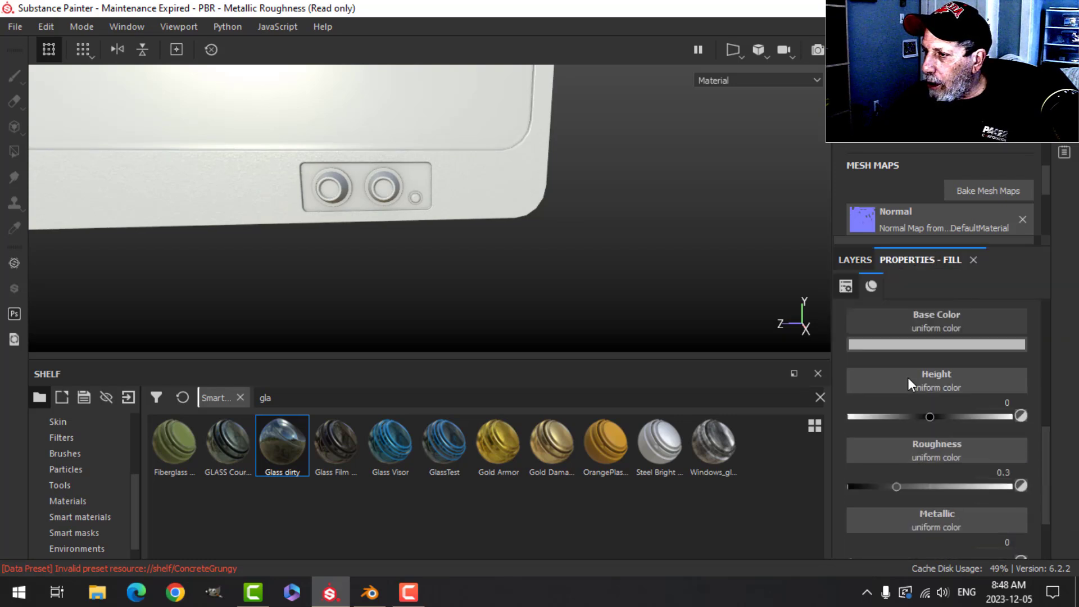
left_click(876, 376)
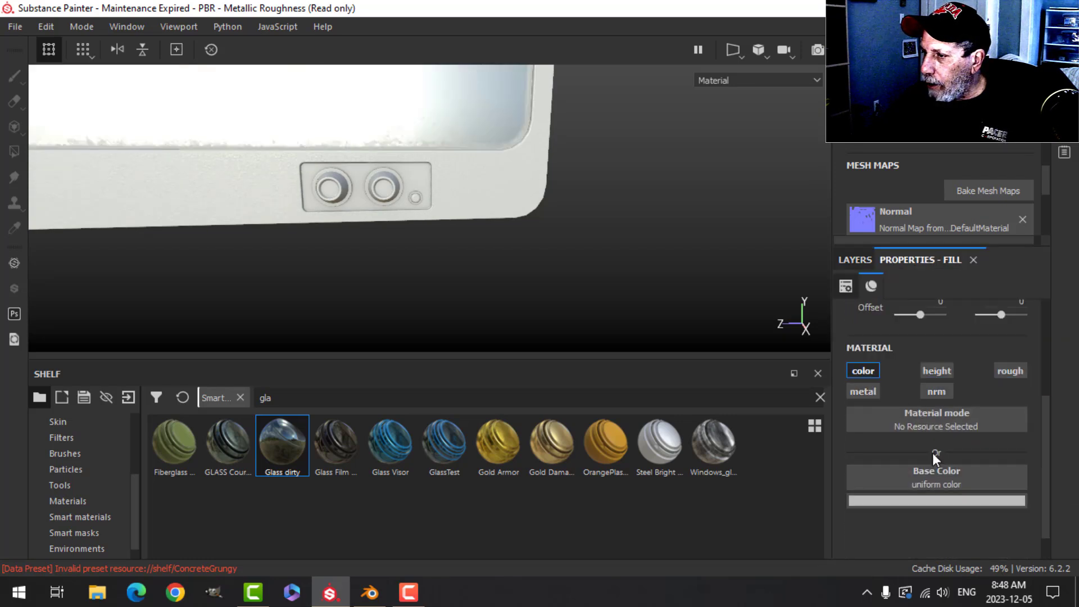
left_click(856, 261)
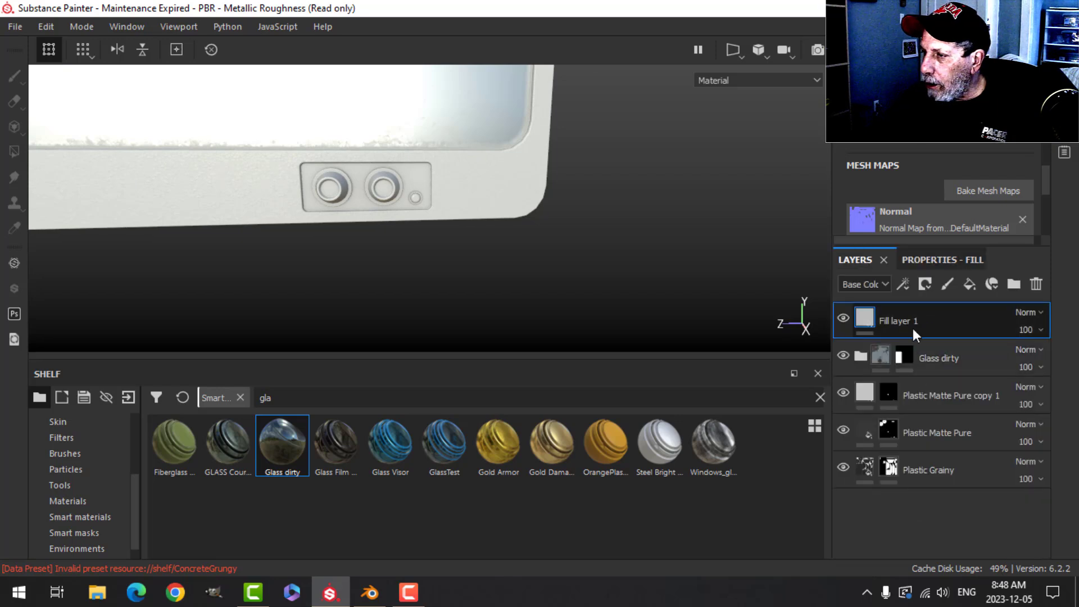
Step: Add a black mask to the new fill layer and apply a Metal Edge Wear generator to it
right_click(909, 331)
left_click(953, 320)
left_click(904, 284)
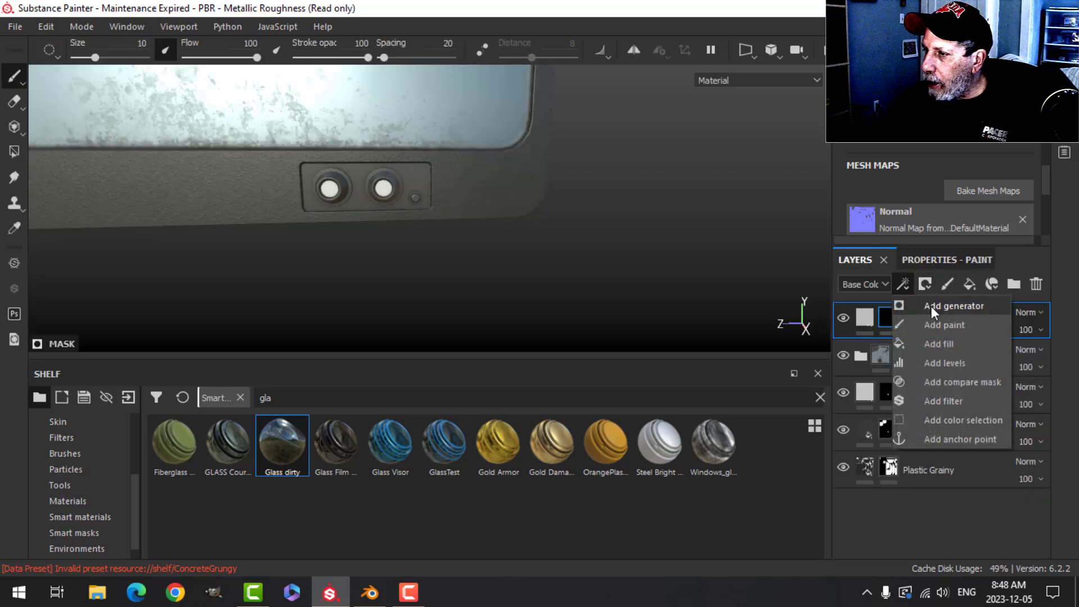
left_click(931, 305)
left_click(933, 260)
left_click(944, 308)
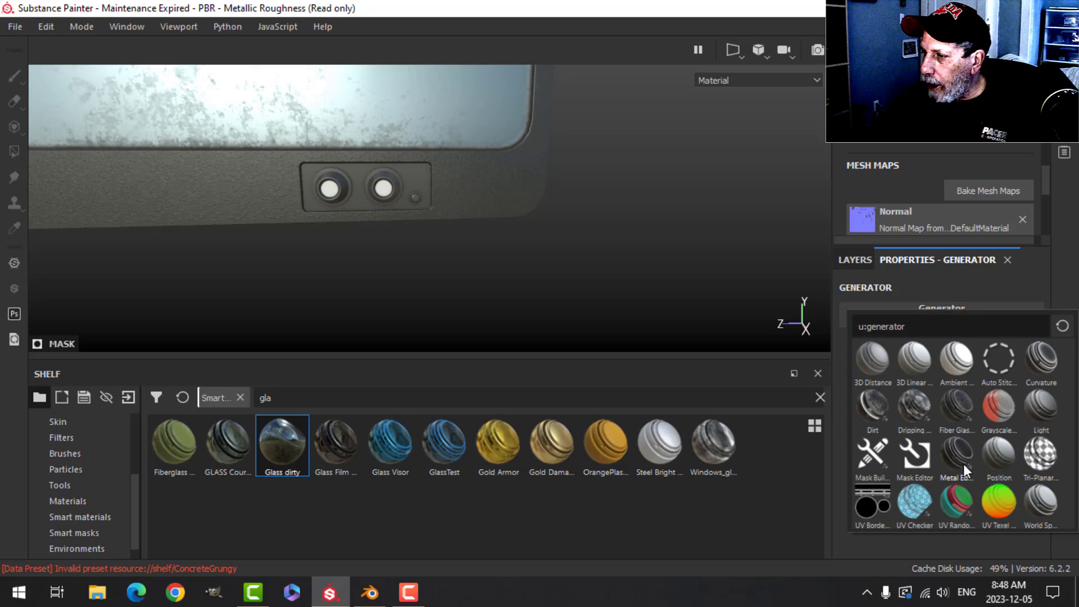
Step: Set the Metal Edge Wear generator's edges smoothness to 3.58, turn on triplanar and set grunge amount to 0.16
scroll(678, 289, "down", 5)
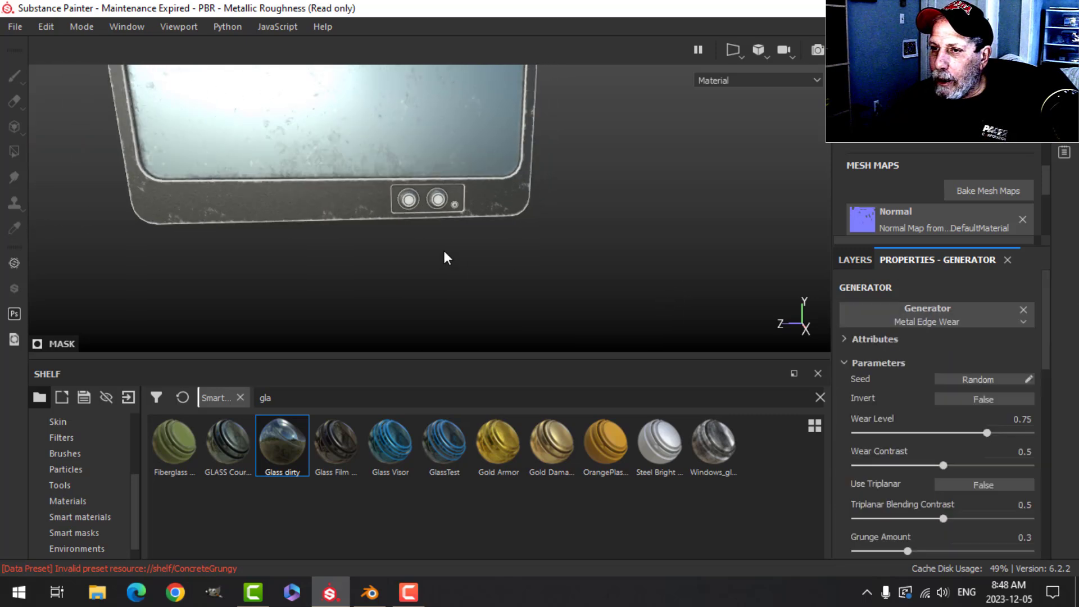
middle_click_drag(444, 251, 548, 287, "alt")
scroll(955, 539, "down", 3)
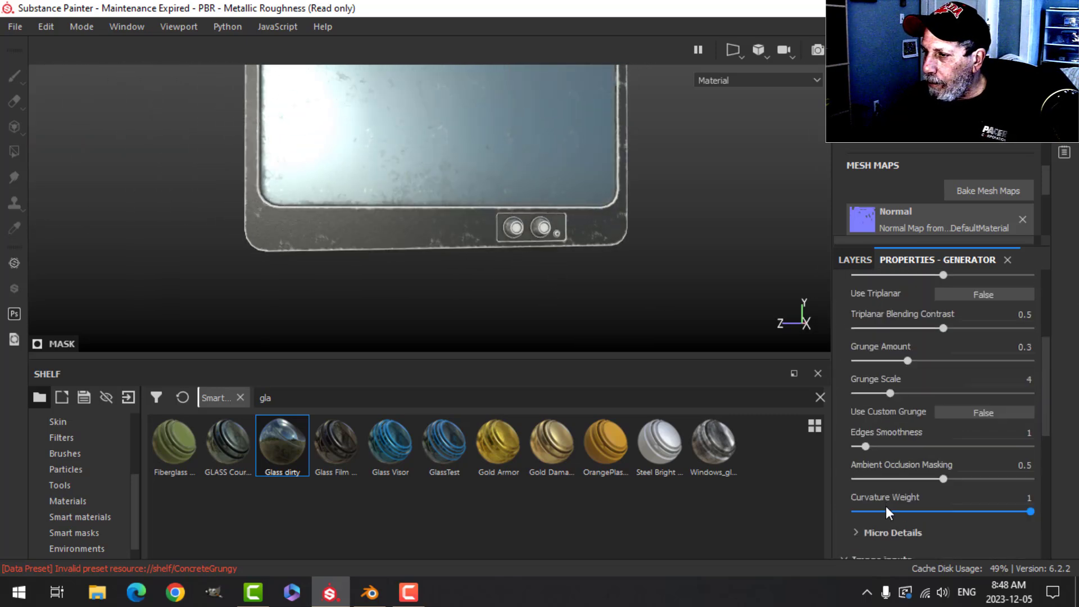
left_click_drag(865, 444, 893, 439)
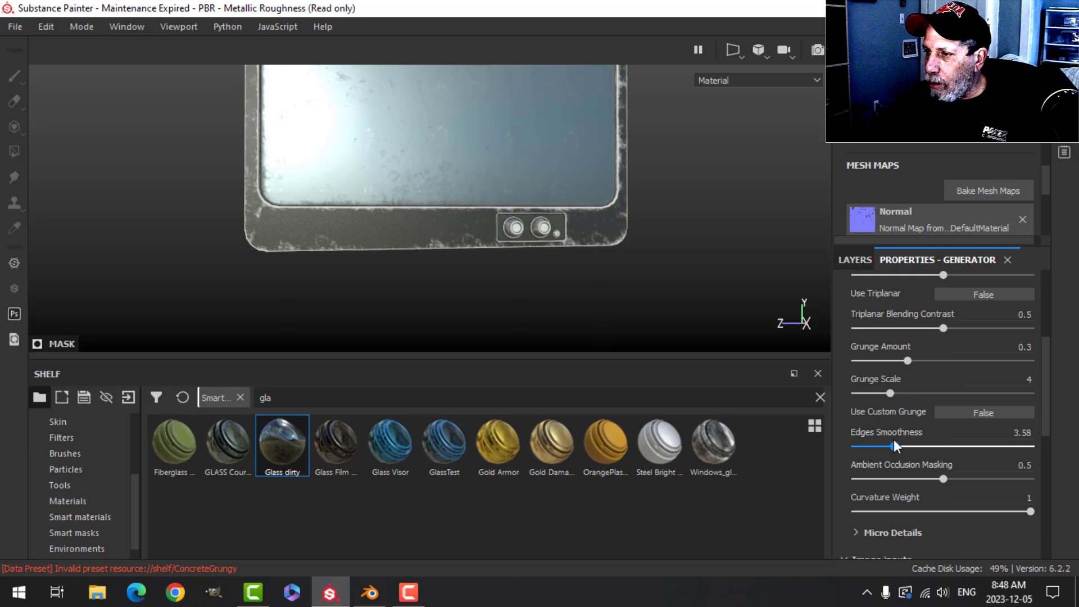
mouse_move(885, 392)
left_mouse_down()
mouse_move(872, 392)
mouse_move(890, 393)
left_mouse_up()
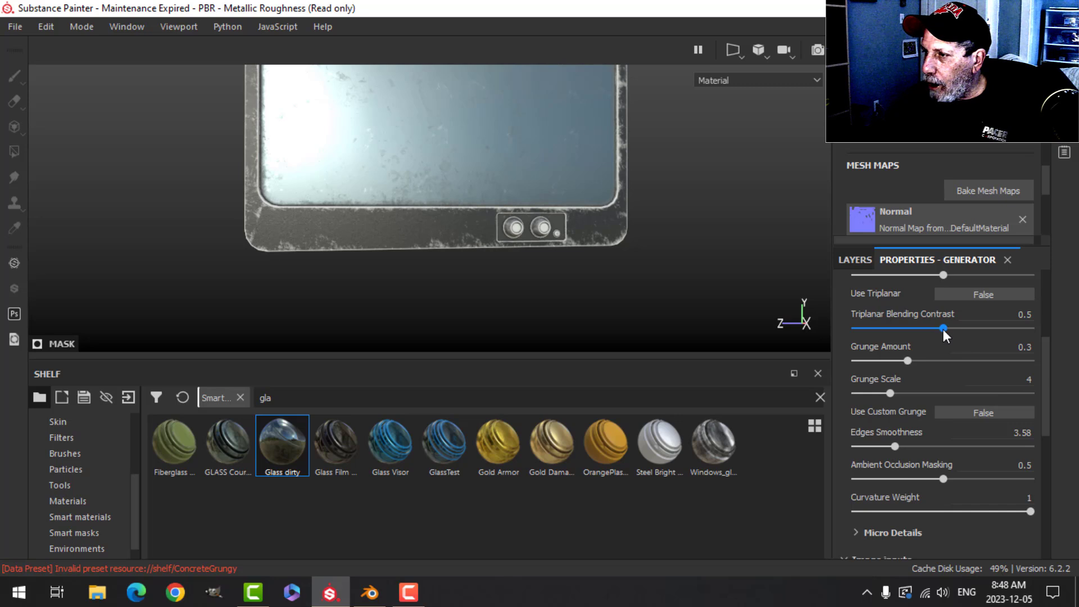
left_click(942, 295)
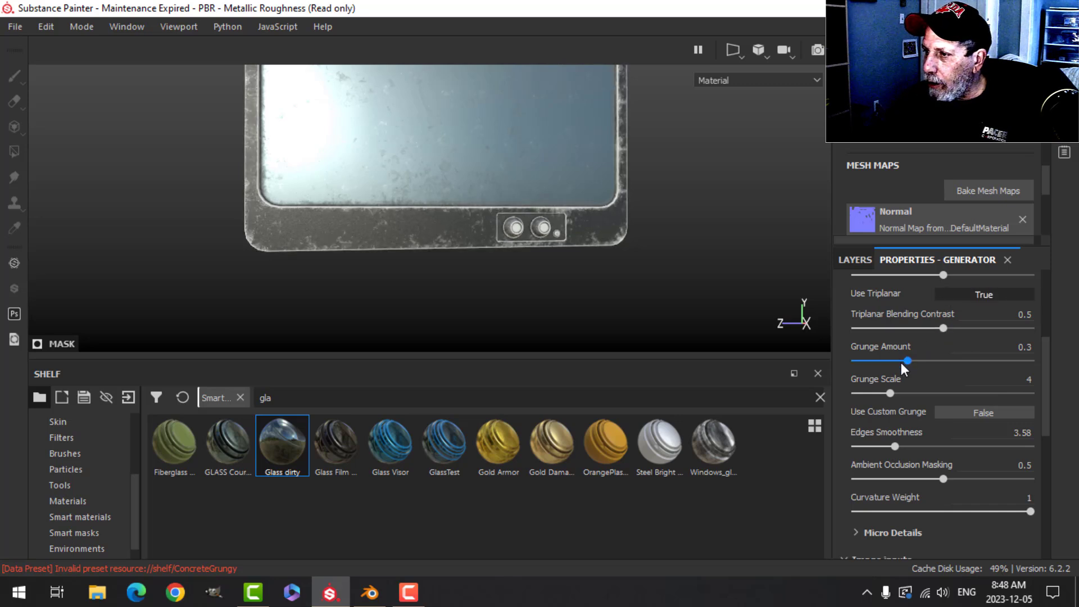
left_click_drag(908, 361, 885, 361)
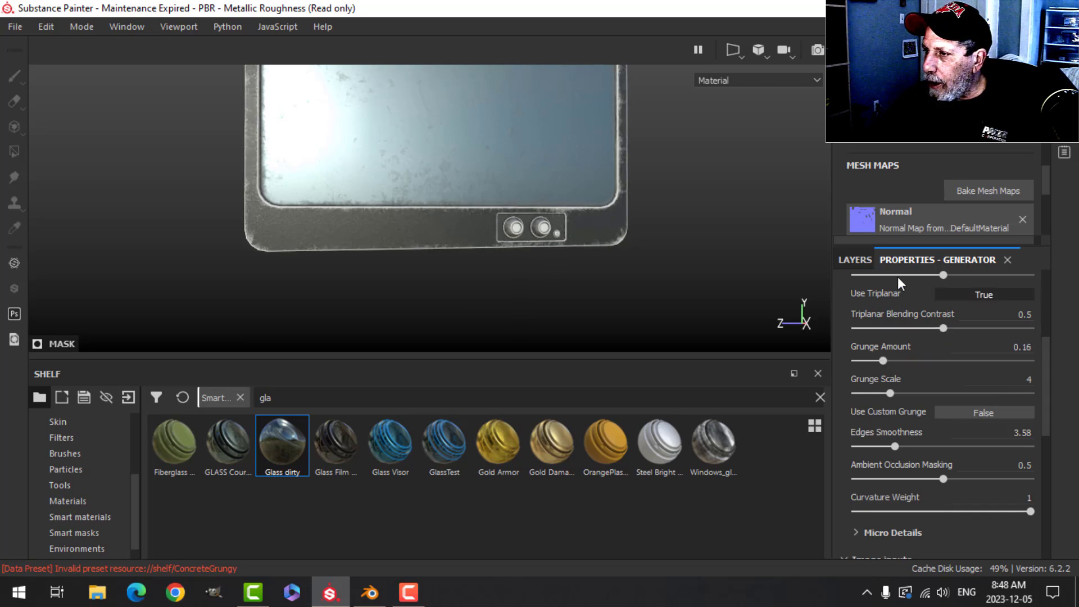
Step: Set the Metal Edge Wear generator's opacity to 18 in the fill layer's mask
left_click(865, 259)
left_click(1026, 349)
left_click_drag(1064, 379, 1019, 383)
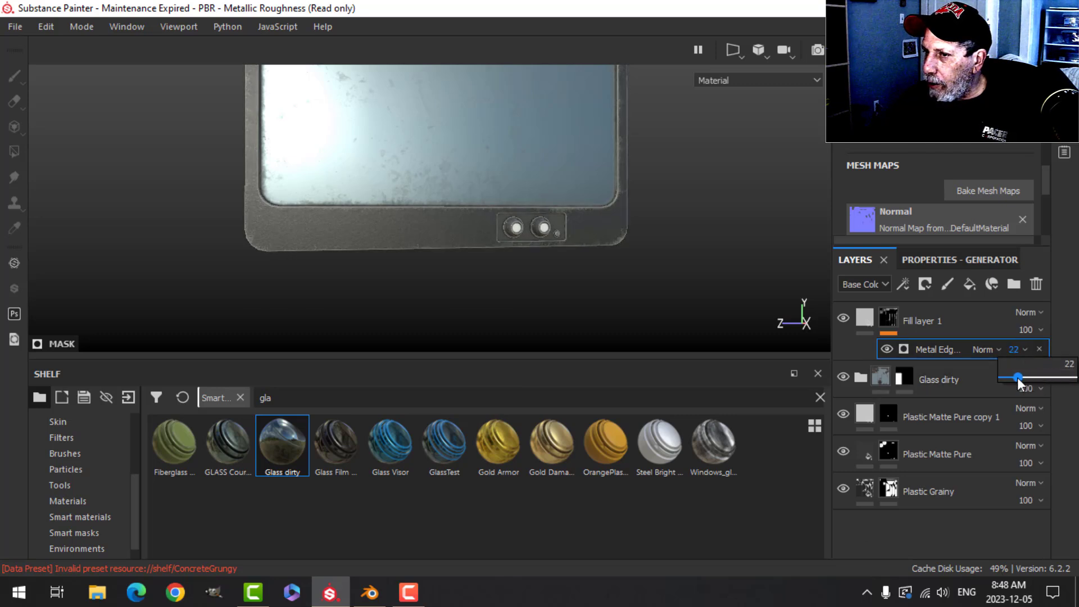
left_click_drag(603, 228, 564, 263, "alt")
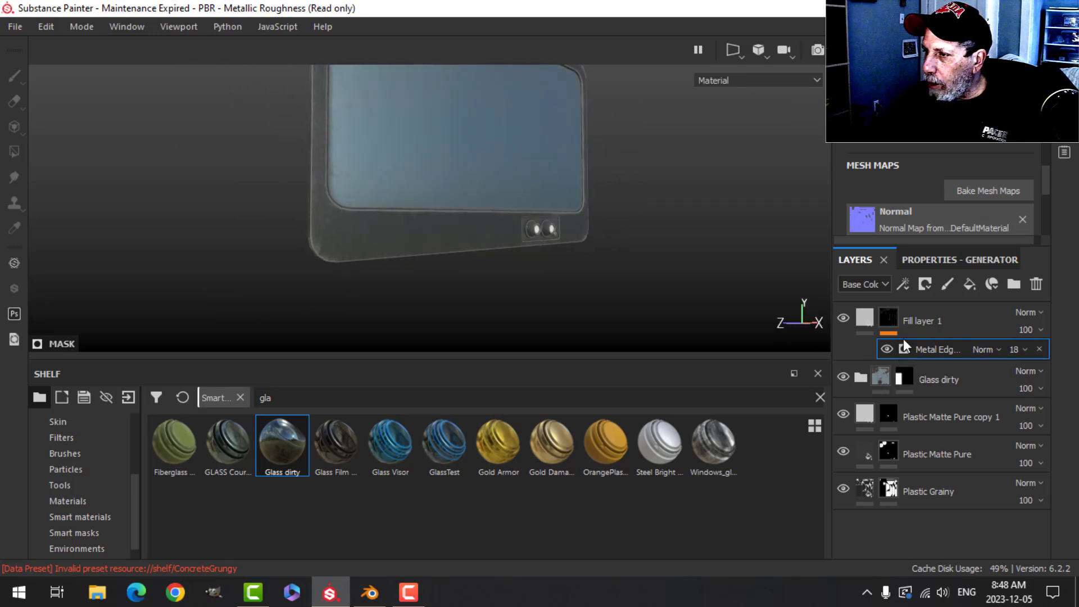
Step: Lower the Metal Edge Wear generator's edges smoothness for thinner edge highlights on the TV
left_click(925, 260)
left_click_drag(893, 446, 869, 444)
left_click_drag(548, 240, 526, 283, "alt")
left_click(853, 259)
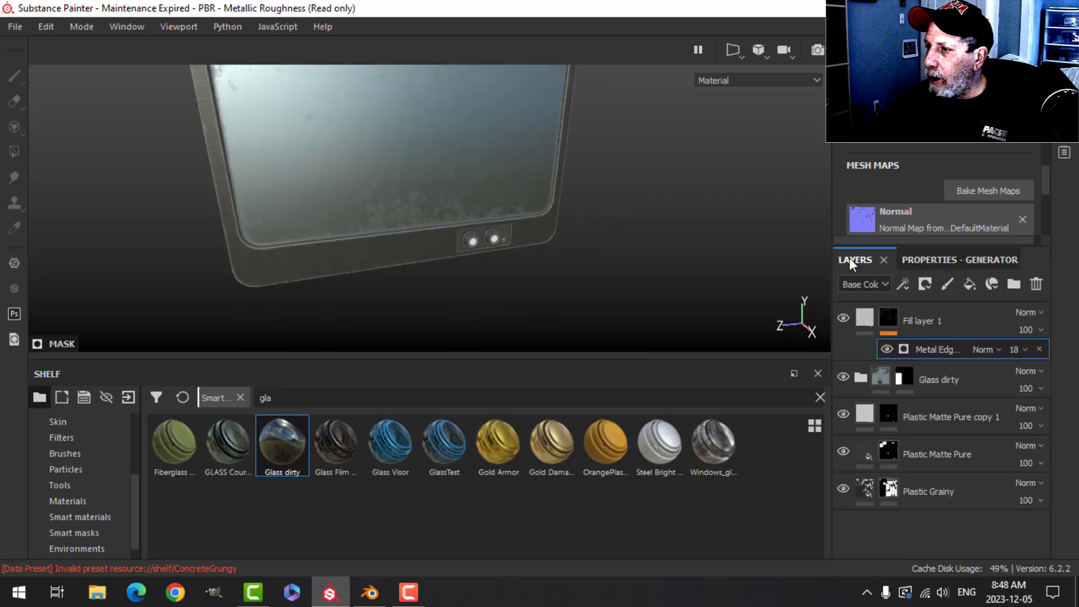
left_click_drag(371, 241, 391, 225, "alt")
Step: Rename the edge wear fill layer as "edges" and Plastic Matte Pure copy 1 as "knob white"
left_click(867, 317)
left_click_drag(525, 261, 549, 252, "alt")
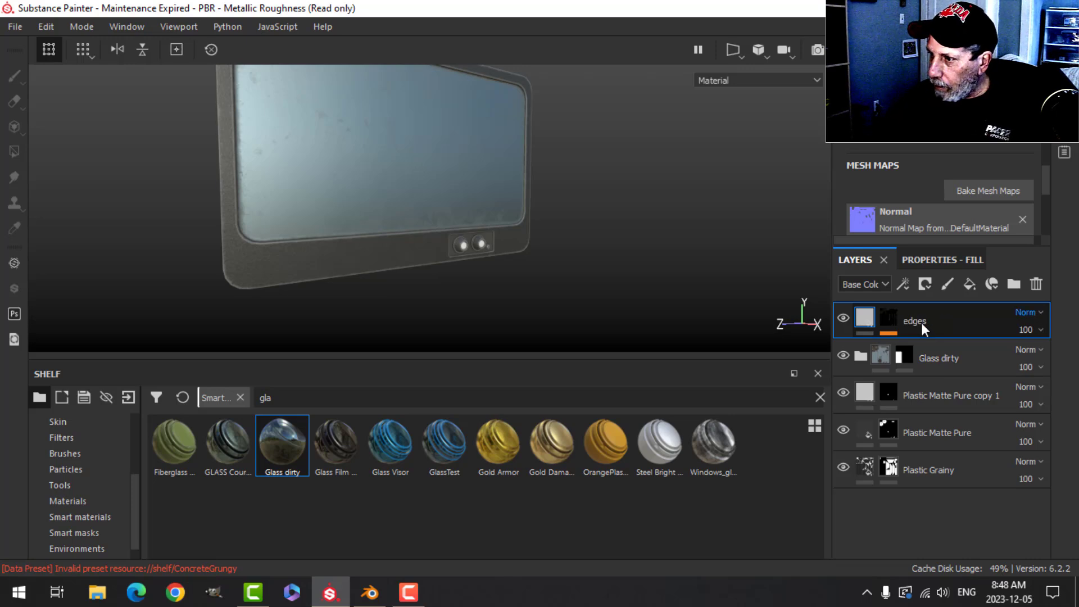
key("Return")
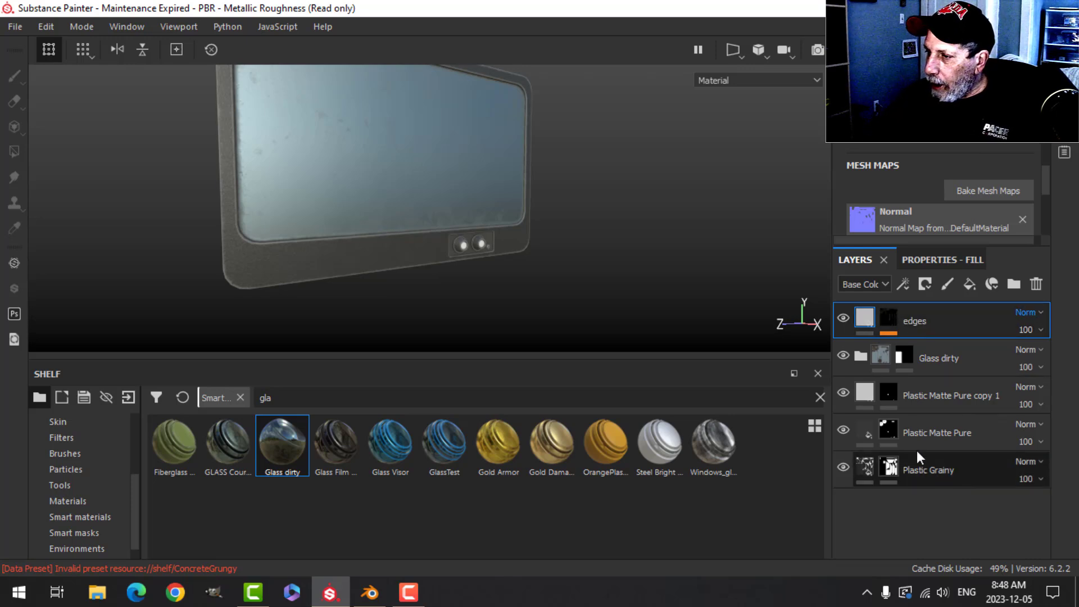
double_click(939, 400)
type("knob white")
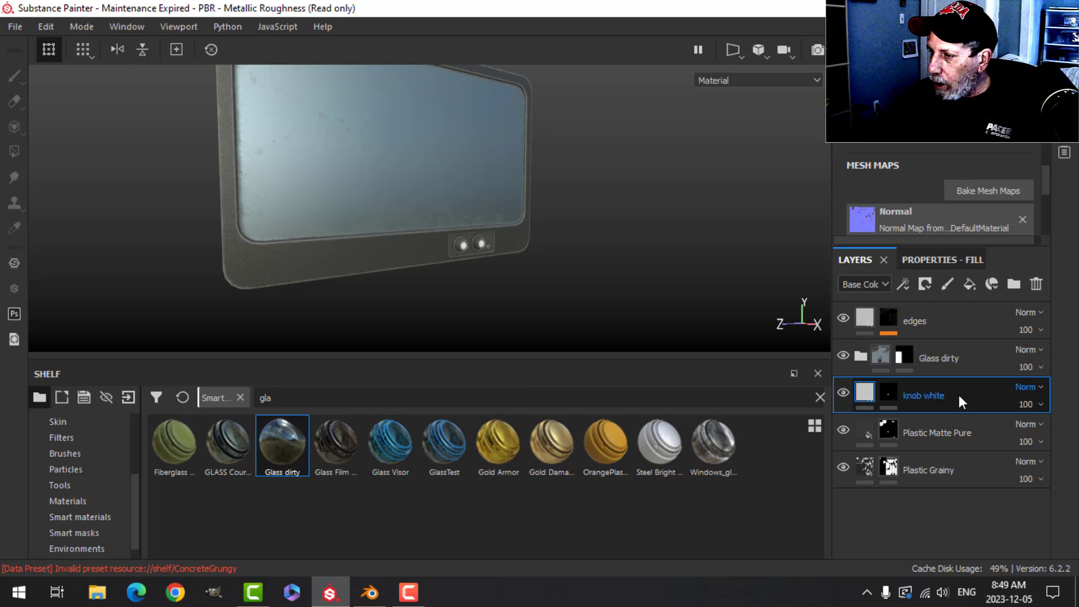
Step: Rename the Plastic Matte Pure layer as "knob black" and the Plastic Grainy layer as "grainy black"
double_click(948, 430)
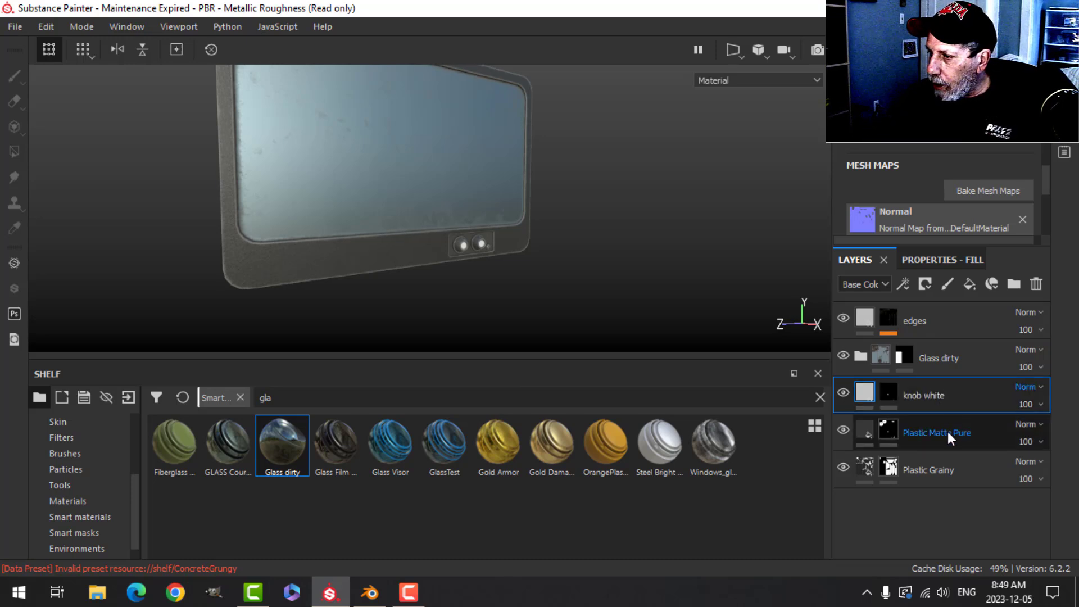
type("knob black")
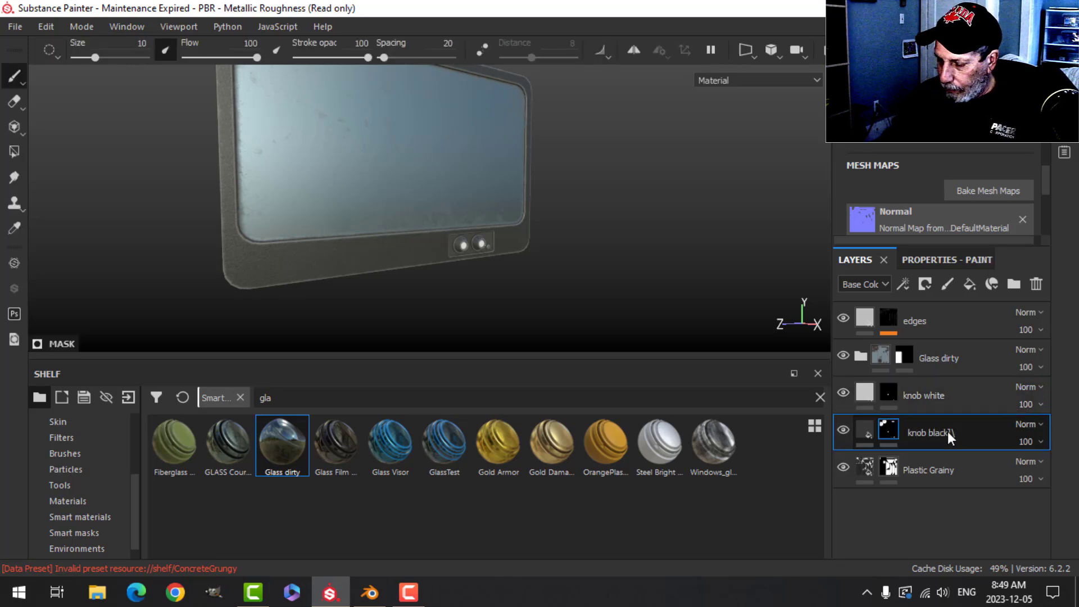
key("Return")
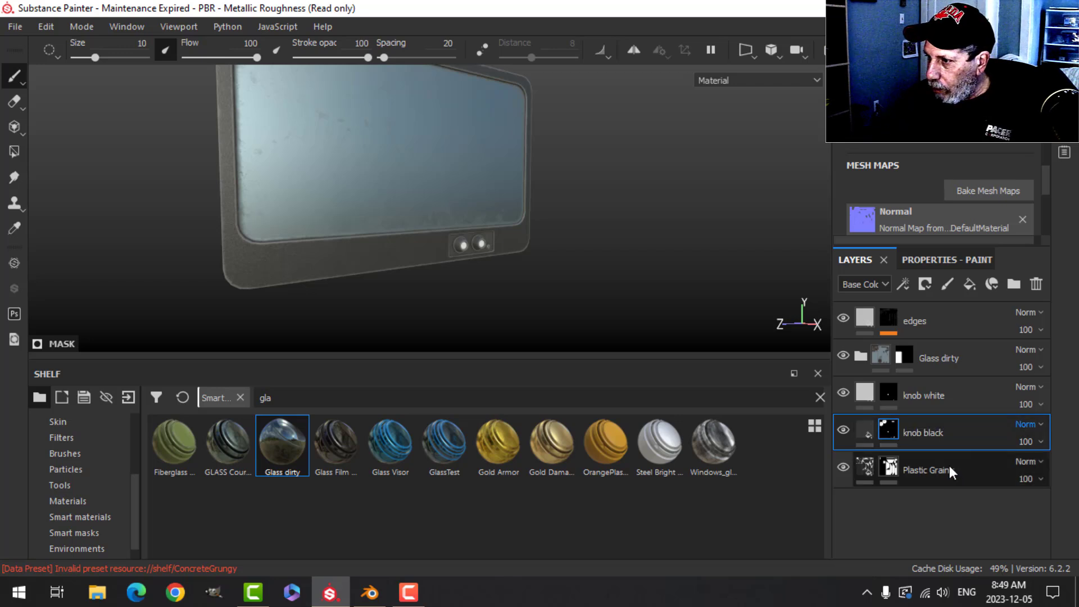
double_click(930, 468)
type("grainy black")
key("Return")
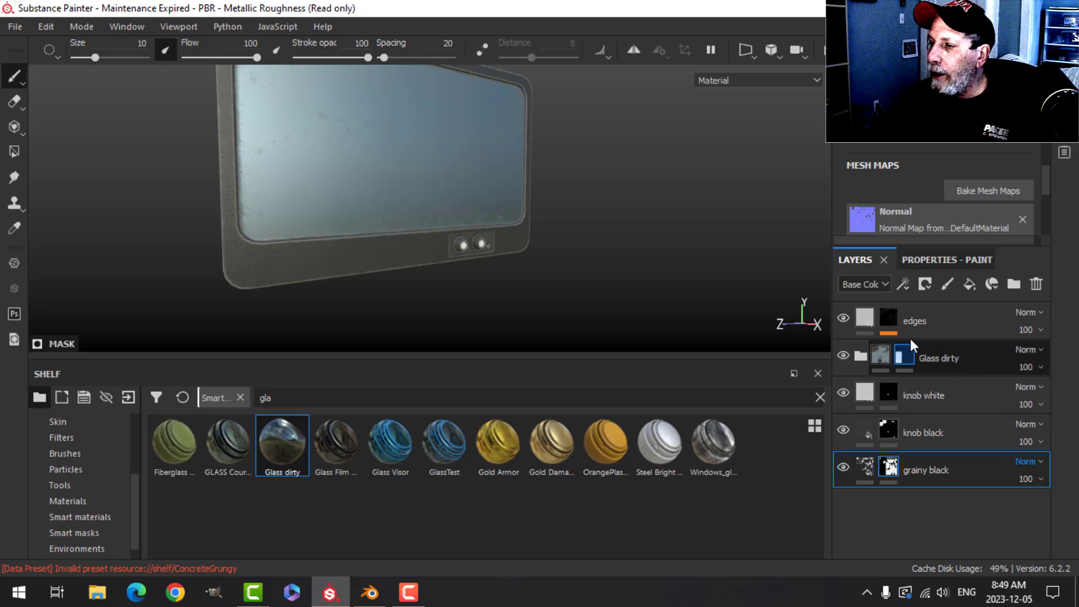
Step: Add a fill layer above the edges layer with only the color and rough channels enabled, and set its roughness to 1
left_click(866, 316)
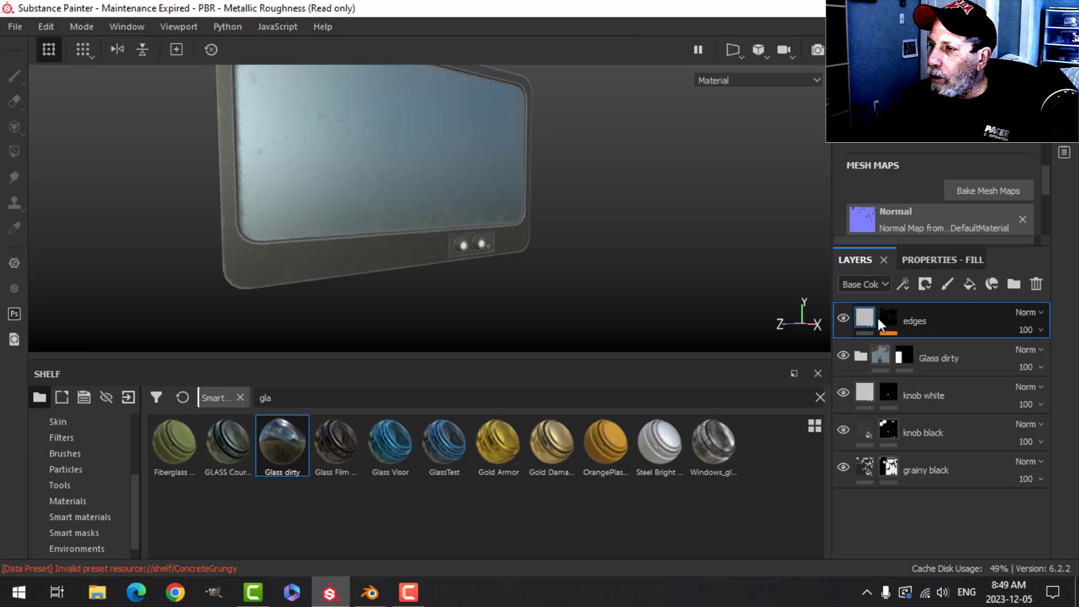
left_click(968, 283)
left_click(868, 372, "alt")
left_click(1006, 373)
scroll(921, 533, "down", 1)
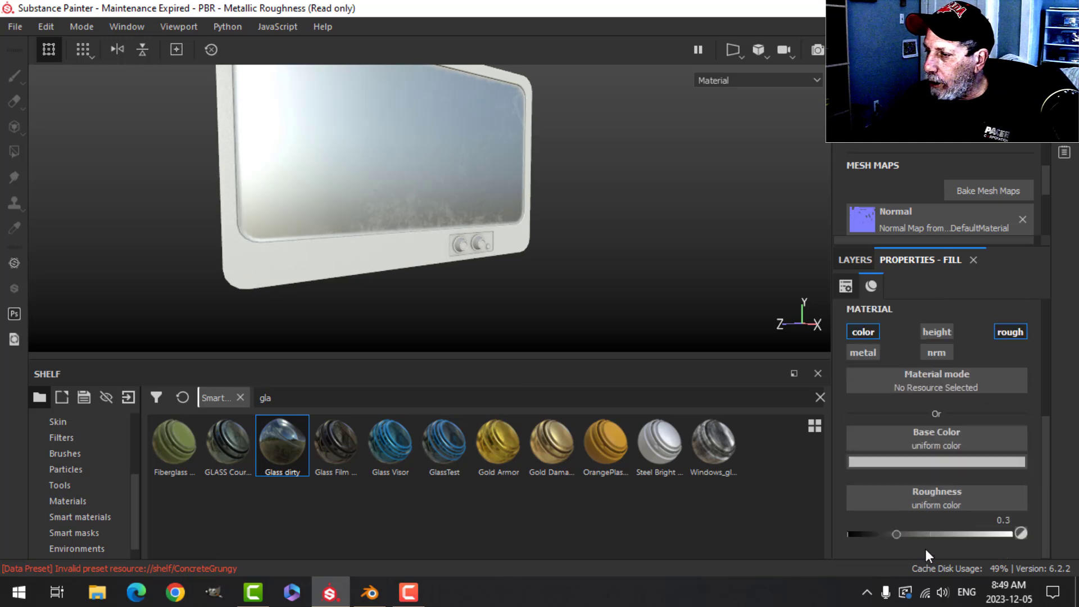
left_click_drag(896, 534, 1011, 534)
Step: Set the new fill layer's base color to a very dark brown
left_click(964, 461)
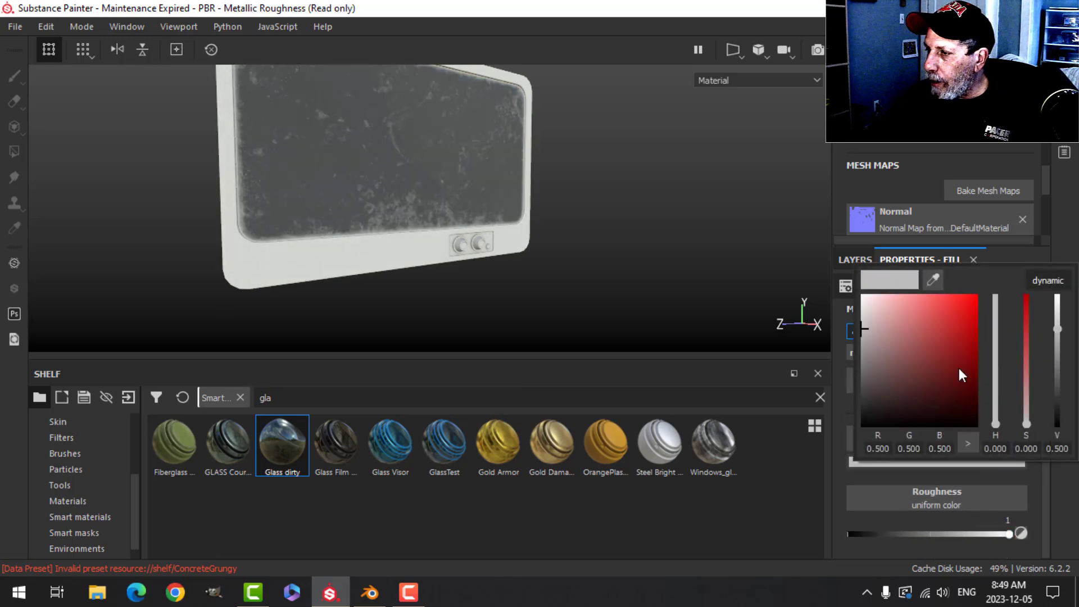
left_click(995, 417)
left_click_drag(953, 401, 960, 409)
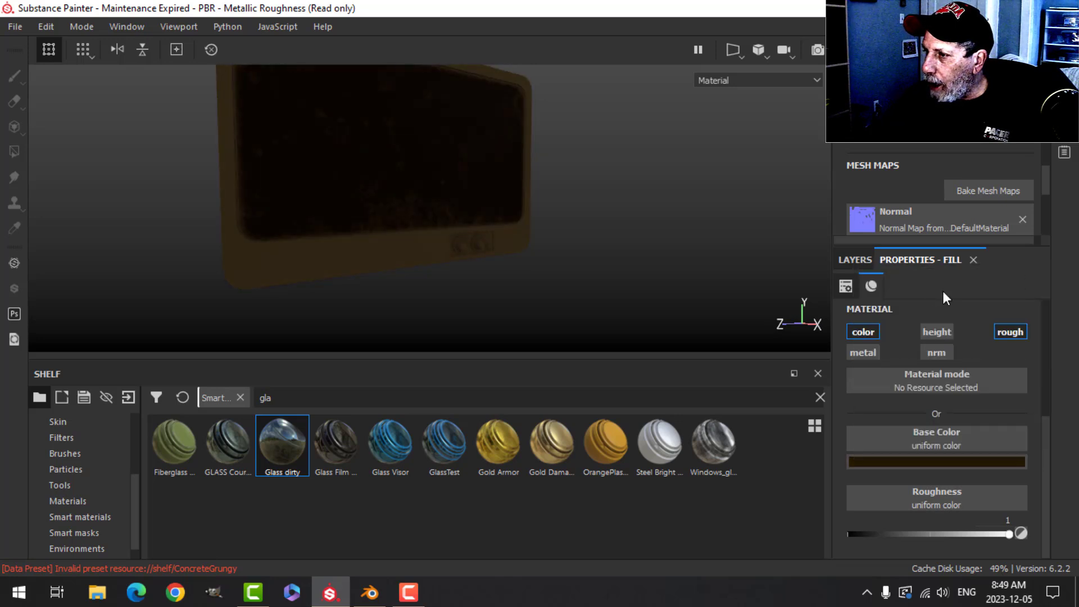
Step: Add a black mask to the dark brown fill layer
left_click(859, 258)
left_click(928, 284)
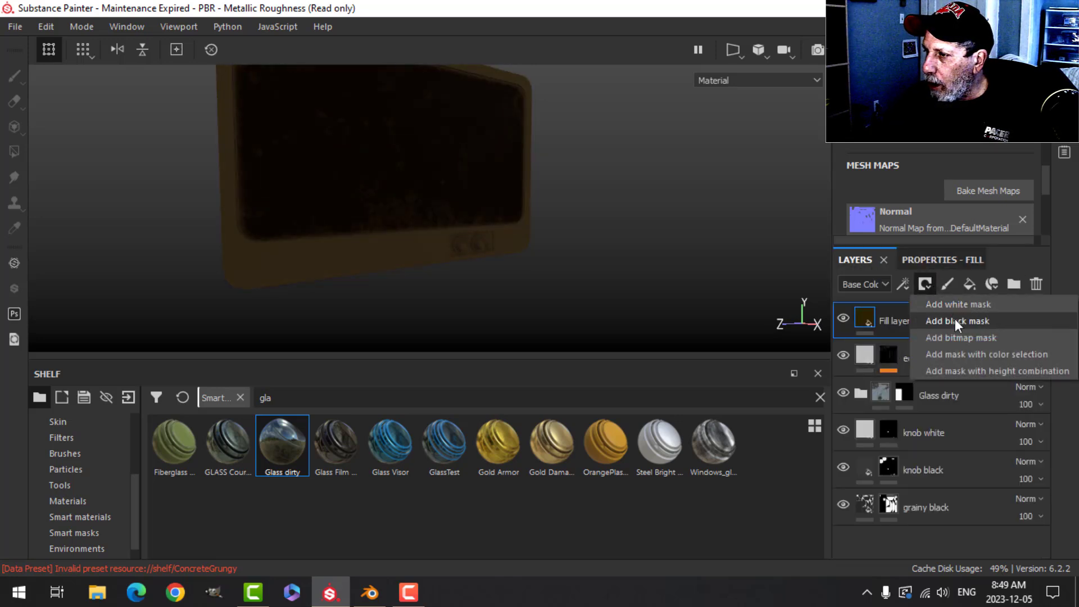
left_click(957, 320)
left_click(925, 287)
left_click(948, 304)
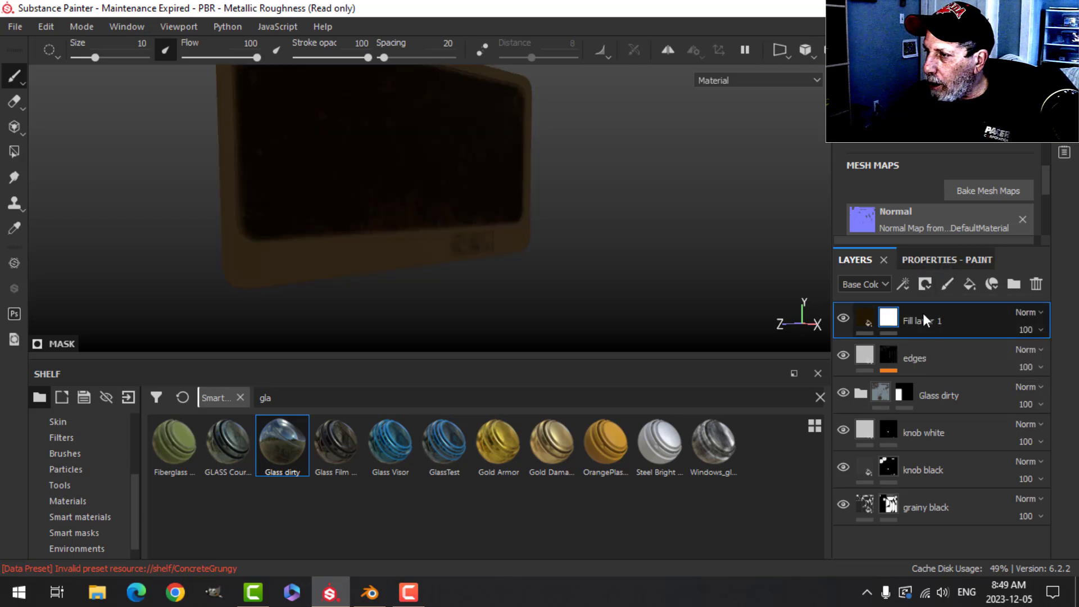
key("ctrl+z")
Step: Add a Dirt generator to the brown fill layer's mask and set its dirt level to 0.58
left_click(903, 284)
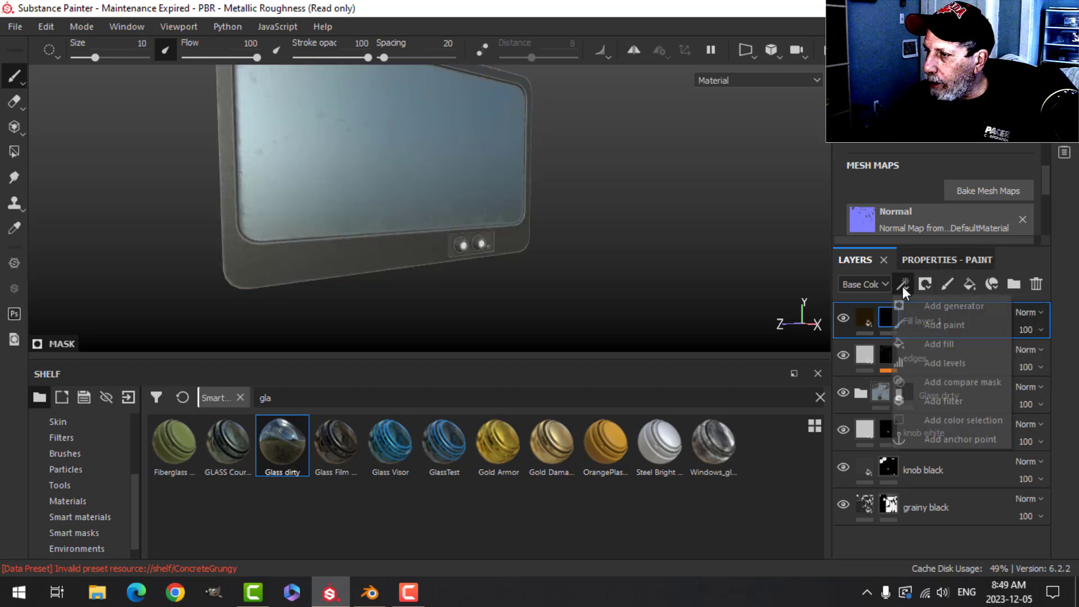
left_click(926, 307)
left_click(924, 309)
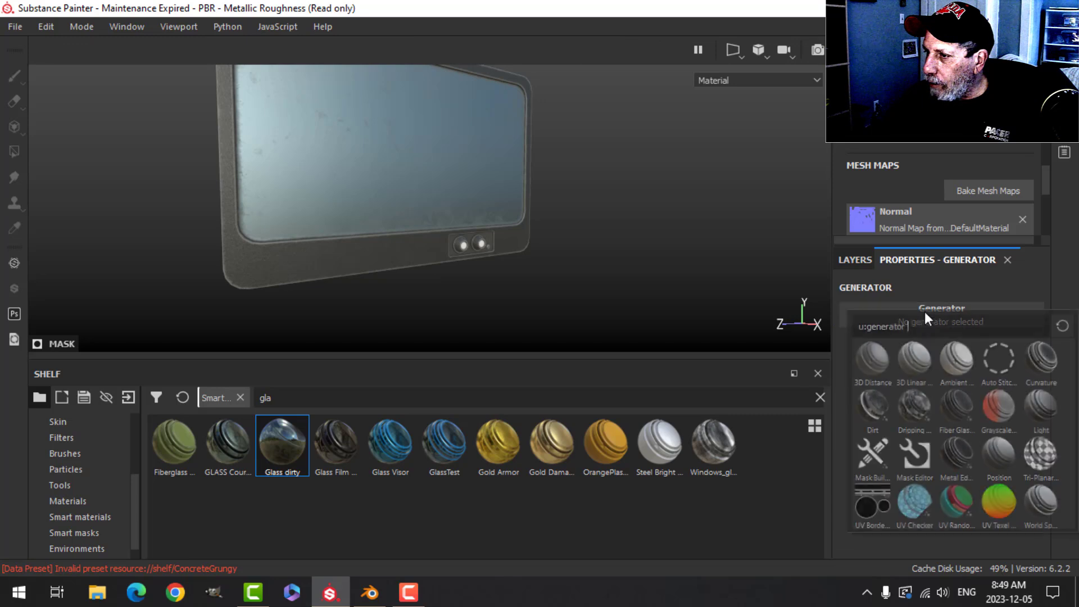
left_click_drag(667, 287, 639, 298, "alt")
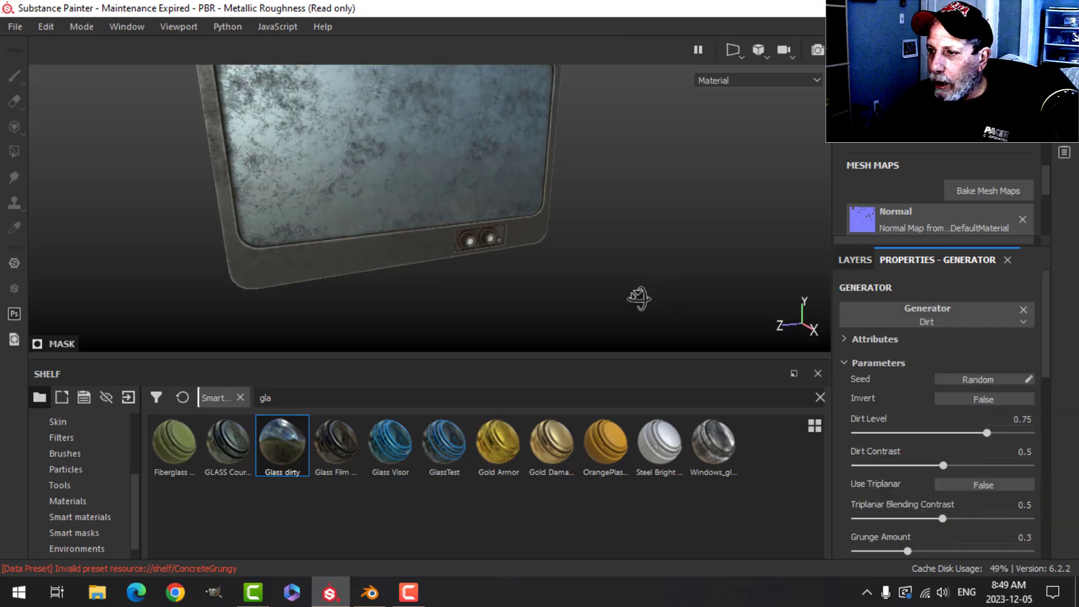
left_click_drag(979, 433, 957, 434)
left_click_drag(556, 278, 366, 168, "alt")
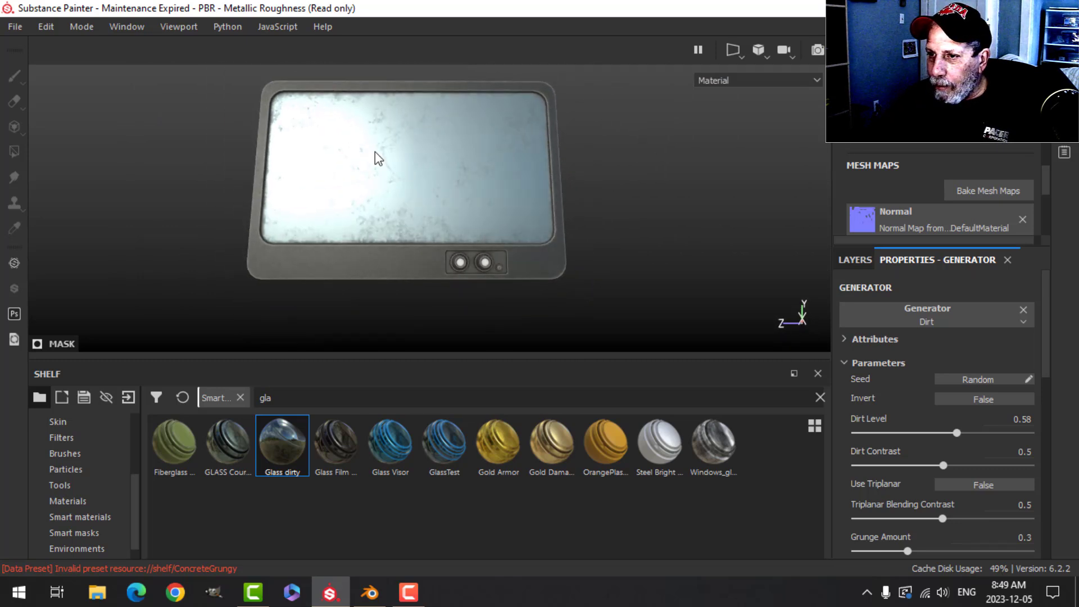
scroll(531, 278, "up", 3)
left_click_drag(524, 279, 549, 258, "alt")
scroll(535, 284, "down", 5)
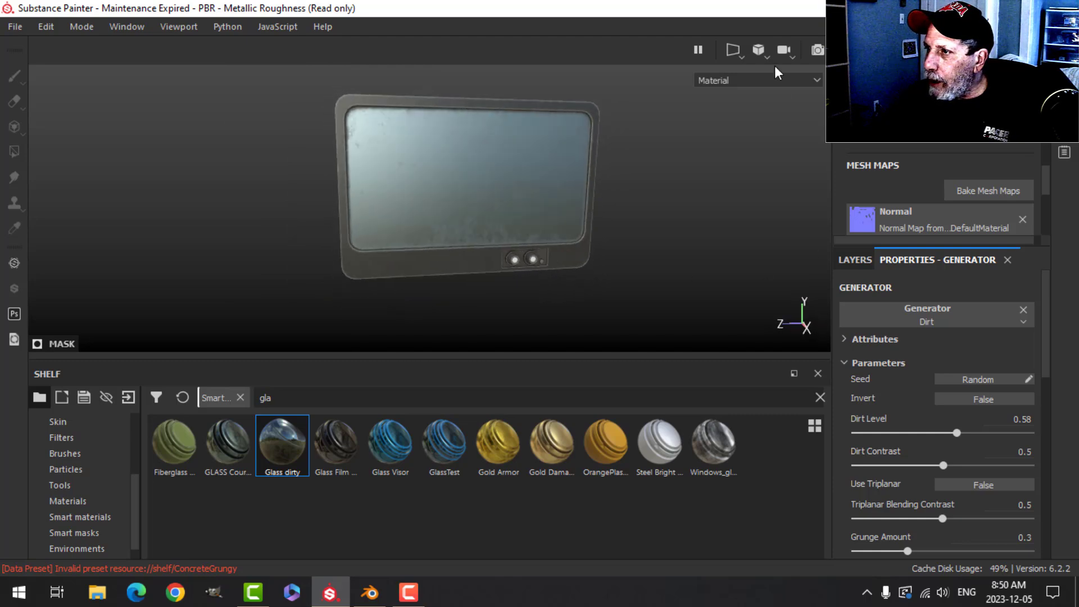
Step: Switch the viewport to the orthographic camera and face the TV's lower front bezel
left_click(784, 50)
left_click(784, 96)
middle_click_drag(584, 239, 559, 185, "alt")
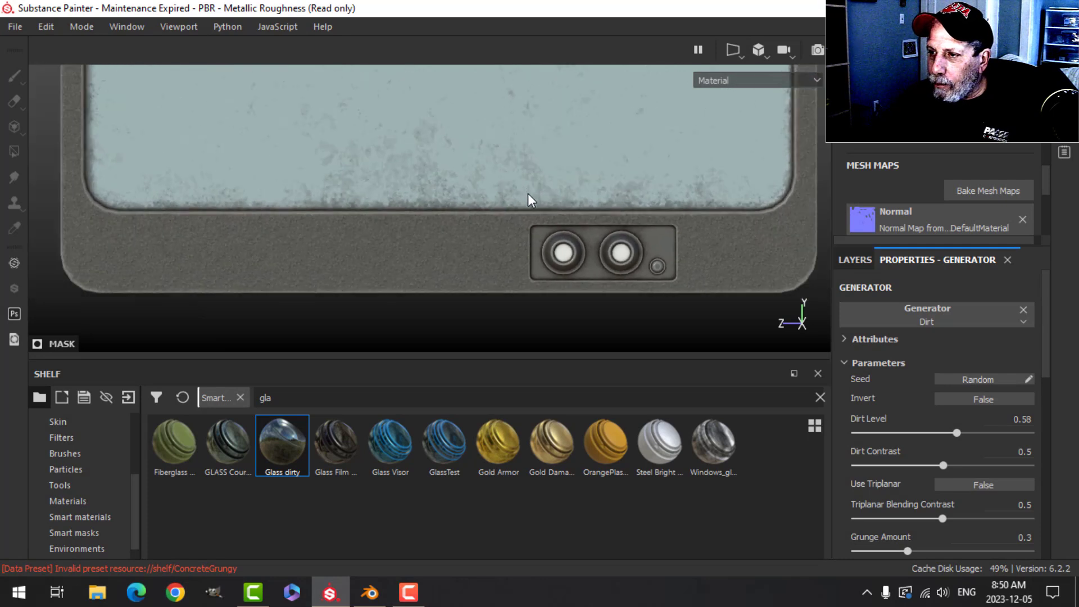
scroll(528, 193, "down", 2)
Step: Rename the brown fill layer with the Dirt generator as "dirt"
left_click(851, 260)
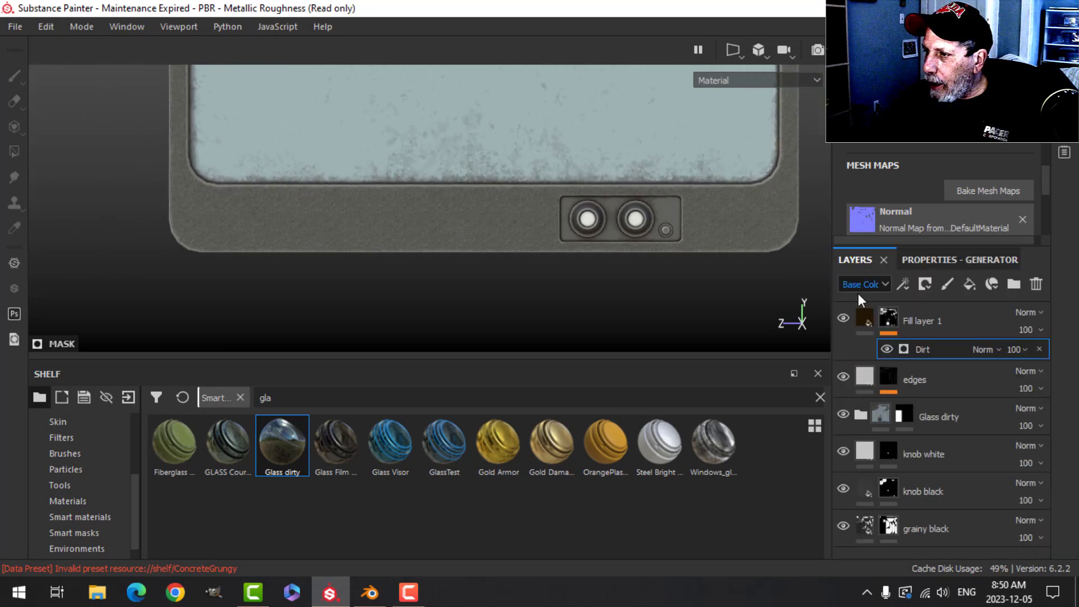
left_click(871, 316)
double_click(930, 321)
type("dirt")
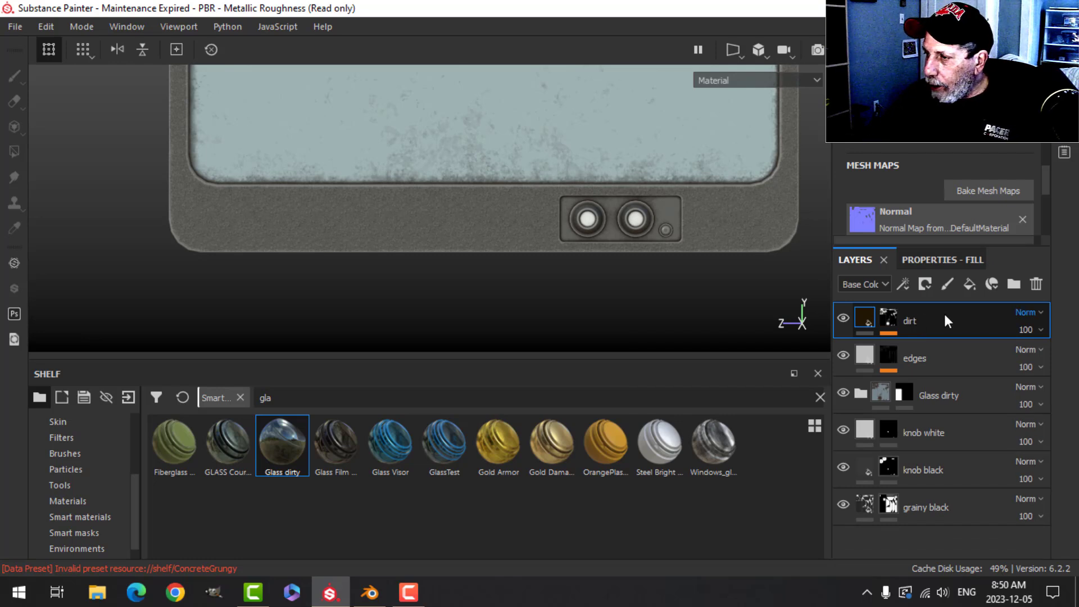
Step: Add a paint layer above dirt that paints only color, and set its base color to light gray
left_click(949, 282)
left_click(930, 258)
scroll(933, 493, "down", 8)
scroll(932, 491, "down", 10)
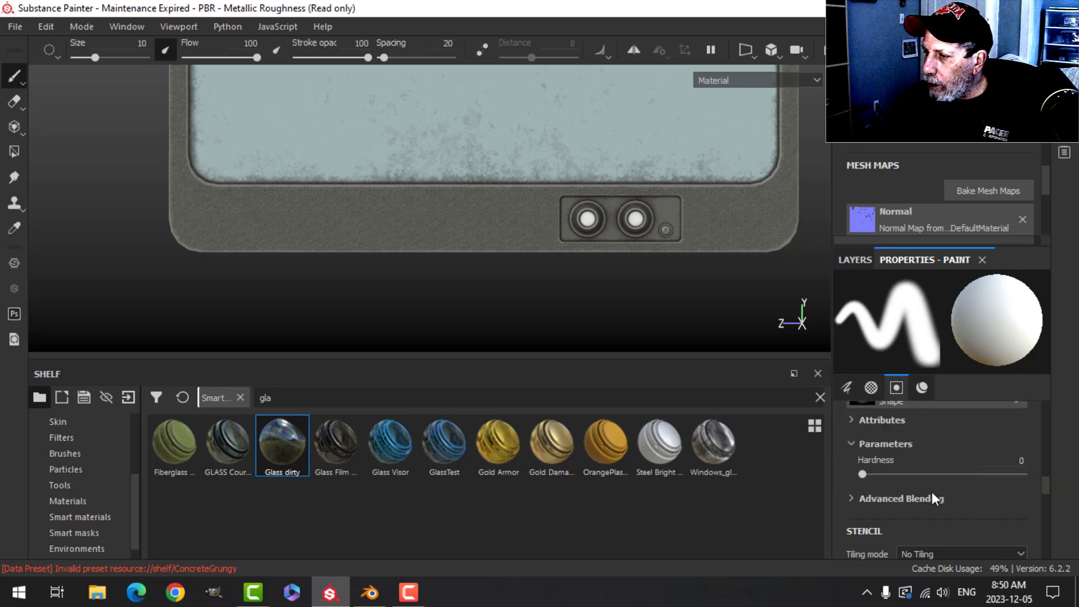
scroll(922, 478, "down", 2)
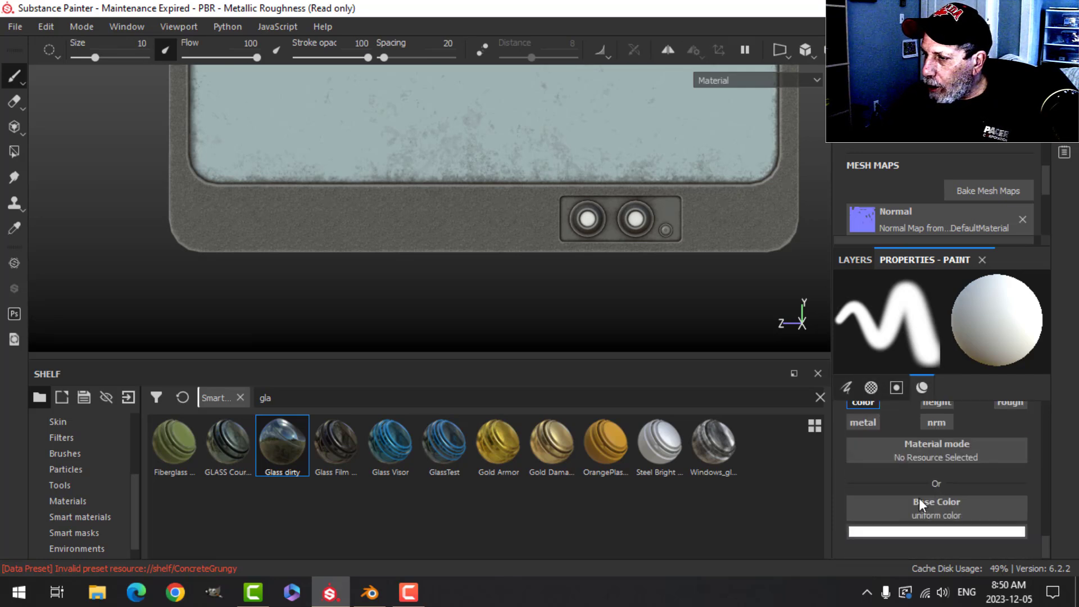
left_click(899, 530)
left_click_drag(855, 386, 849, 388)
left_click(1042, 270)
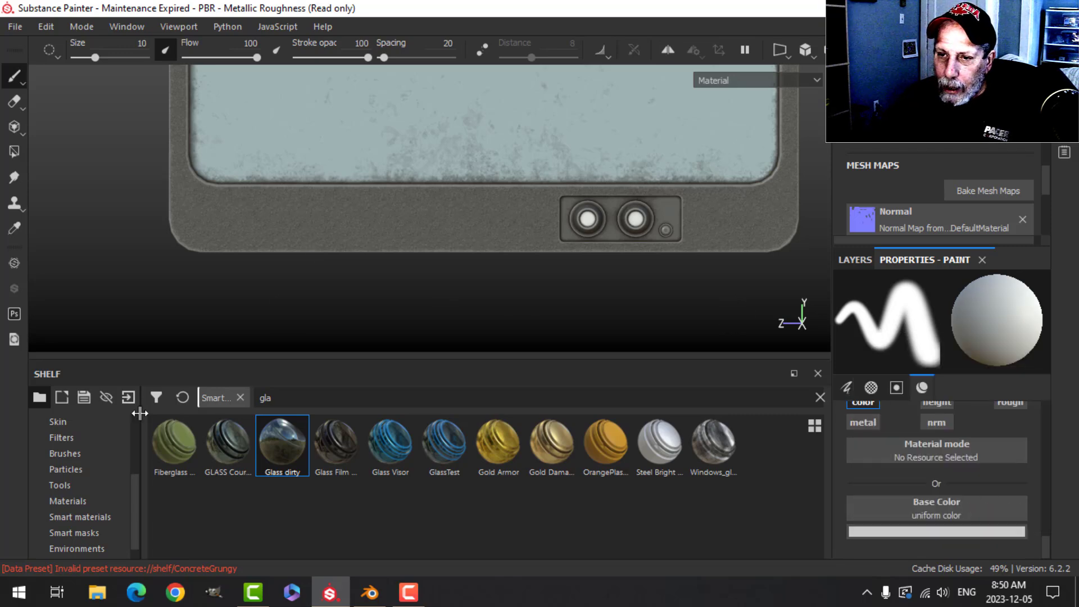
Step: Add sony.png from the BLENDER > TEXTURES folder to the resources for import
left_click(128, 397)
left_click(611, 84)
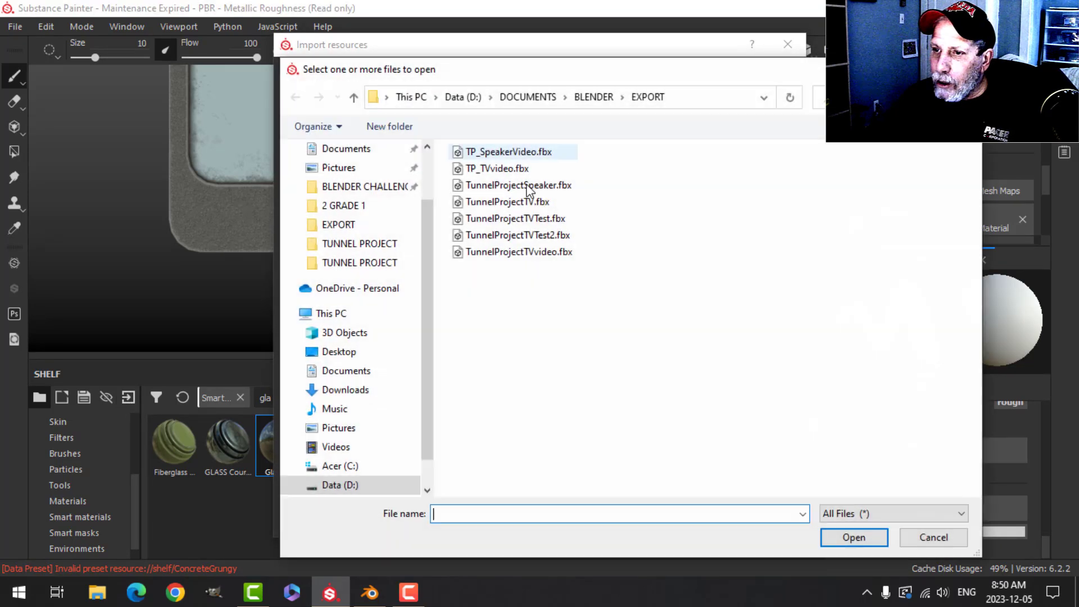
left_click(338, 224)
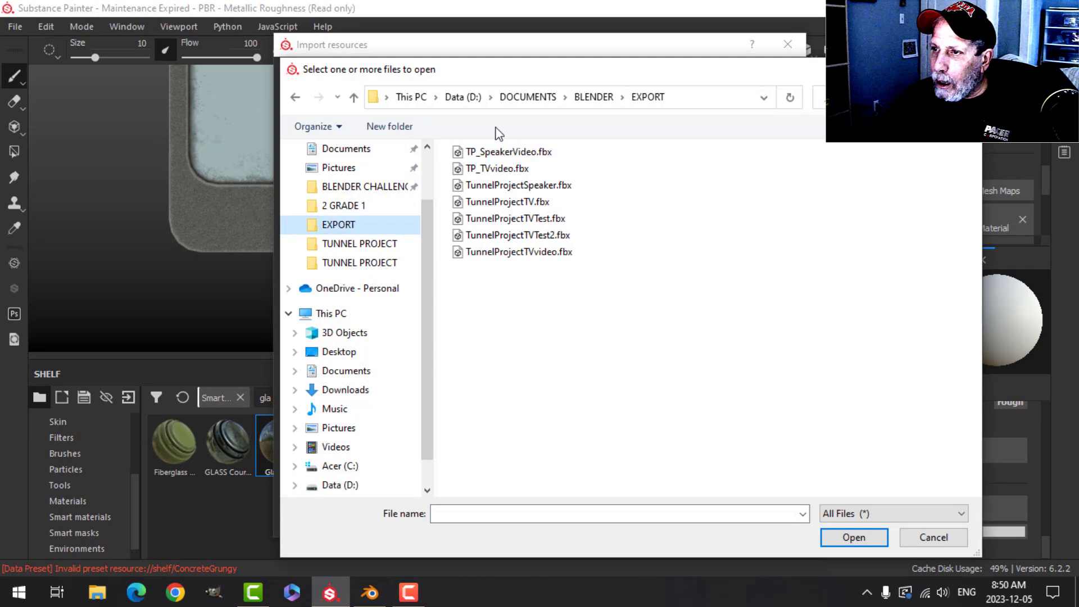
left_click(594, 99)
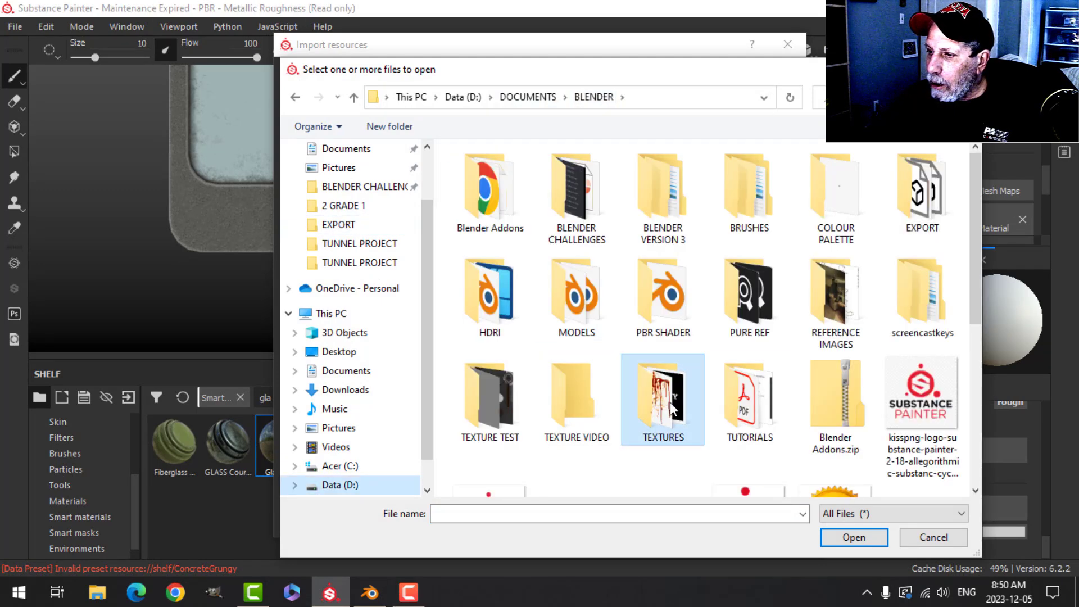
double_click(670, 402)
scroll(961, 270, "down", 5)
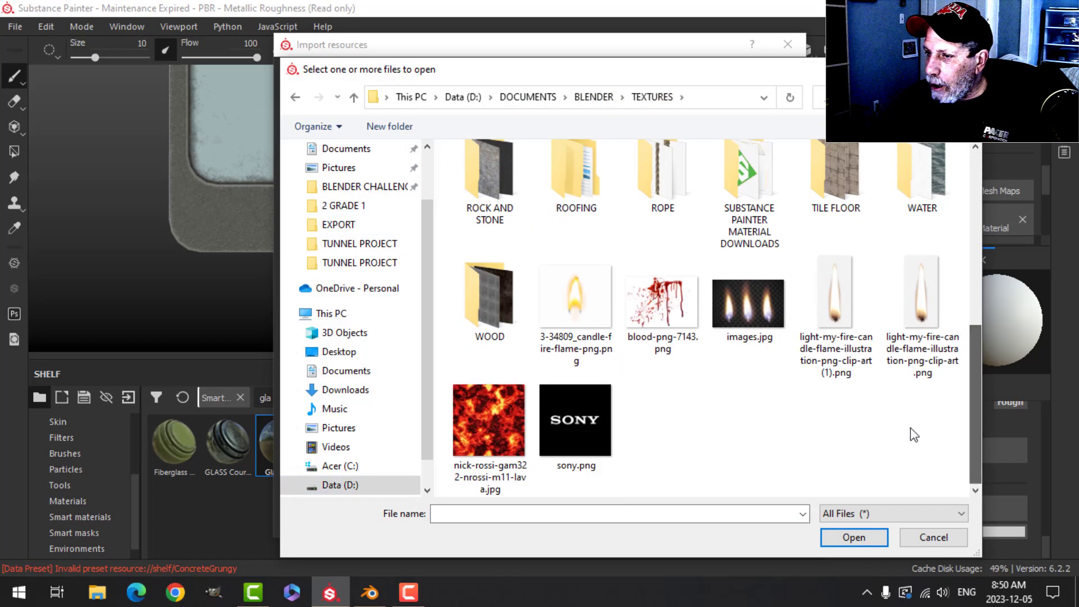
left_click(589, 419)
left_click(854, 537)
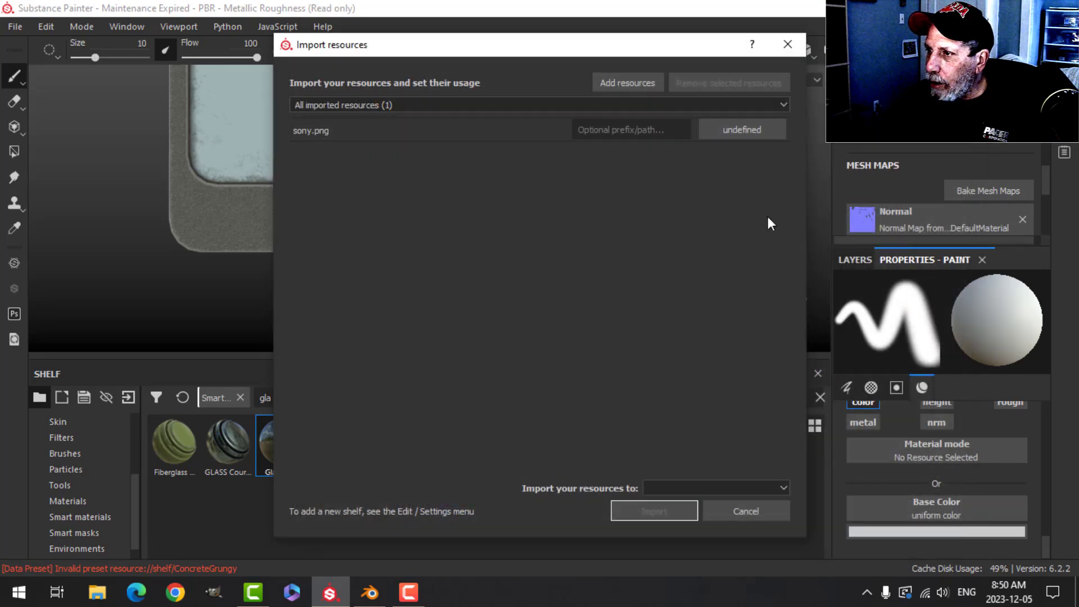
Step: Set the usage of sony.png to alpha and import it into the current session
left_click(749, 133)
left_click(783, 139)
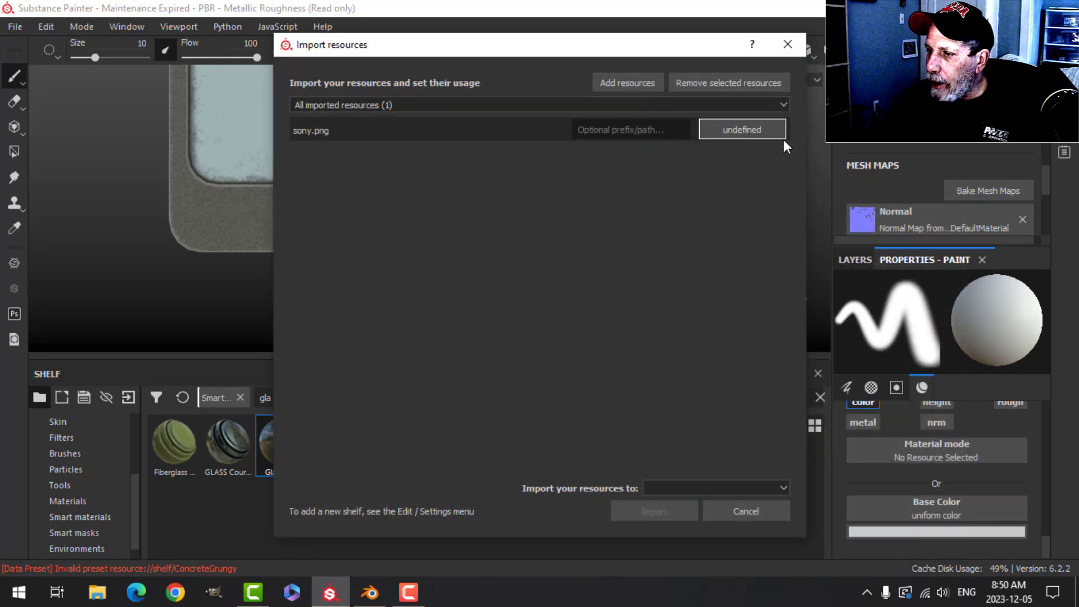
left_click(728, 492)
left_click(703, 499)
left_click(666, 510)
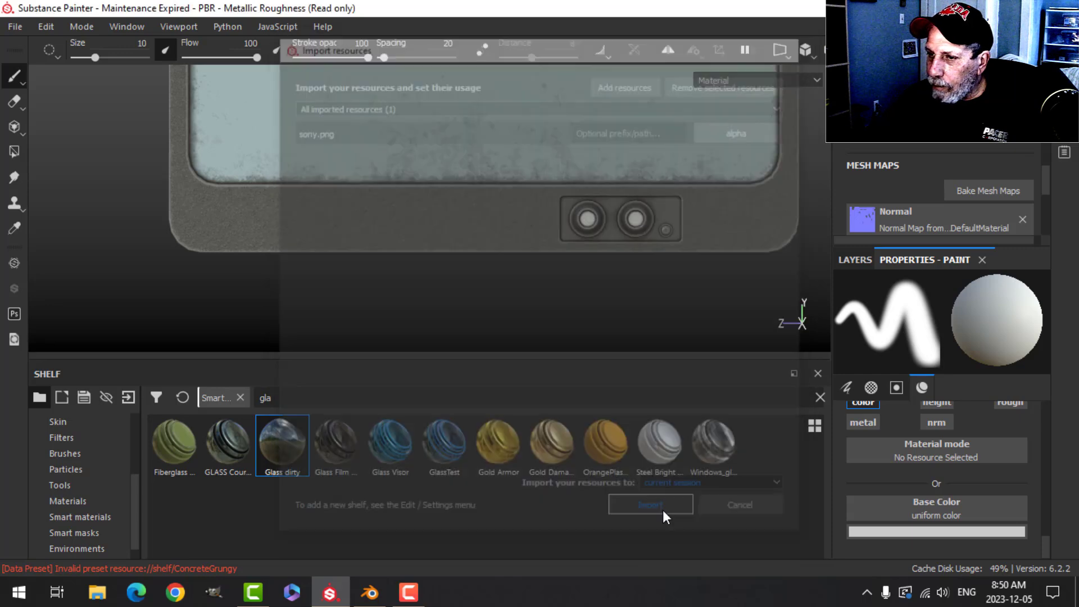
Step: Stamp the sony alpha at brush size 42.8 on the left of the TV's lower front bezel and return the viewport to perspective
left_click(771, 527)
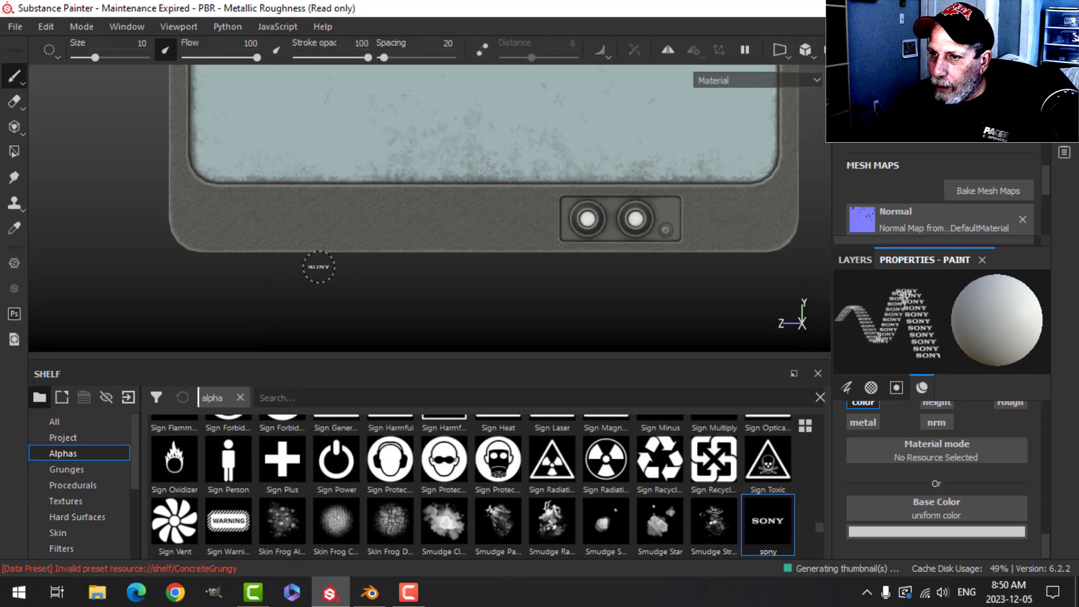
right_click_drag(274, 225, 325, 225, "ctrl")
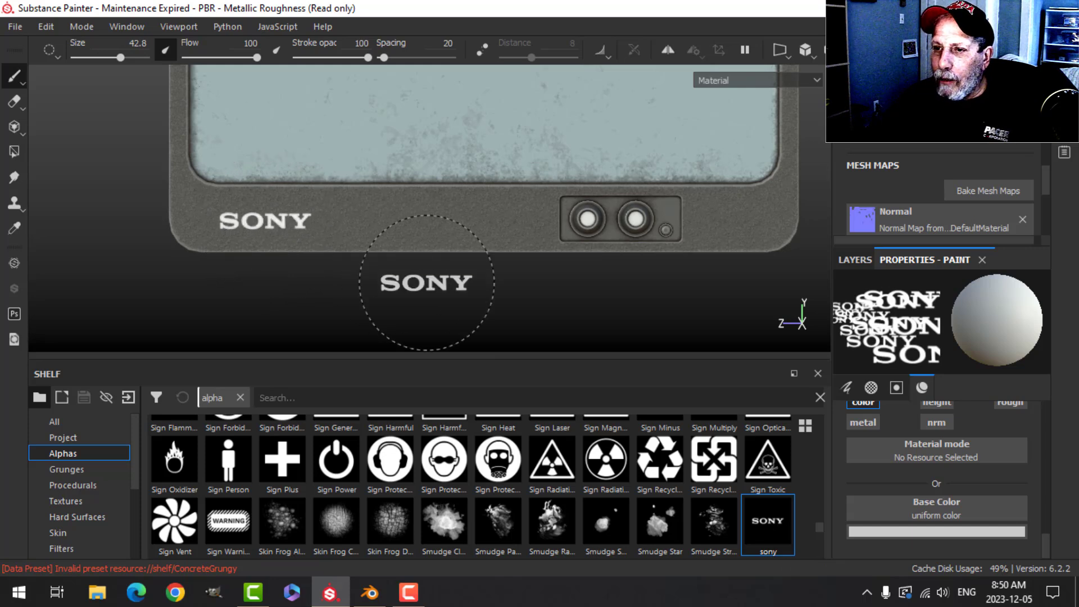
scroll(404, 277, "down", 3)
mouse_move(404, 277)
left_mouse_down("alt")
mouse_move(348, 194)
mouse_move(487, 265)
left_mouse_up("alt")
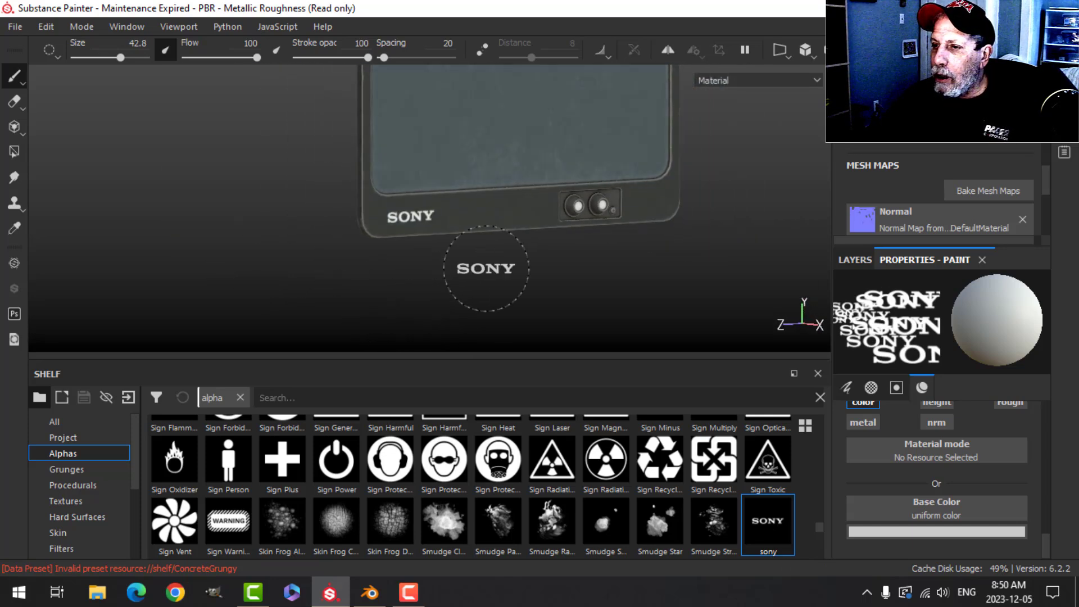
left_click_drag(585, 240, 585, 253, "alt")
left_click(805, 51)
left_click_drag(665, 237, 585, 244, "alt")
scroll(563, 250, "up", 3)
Step: Rename the logo's paint layer as "sony"
left_click(854, 260)
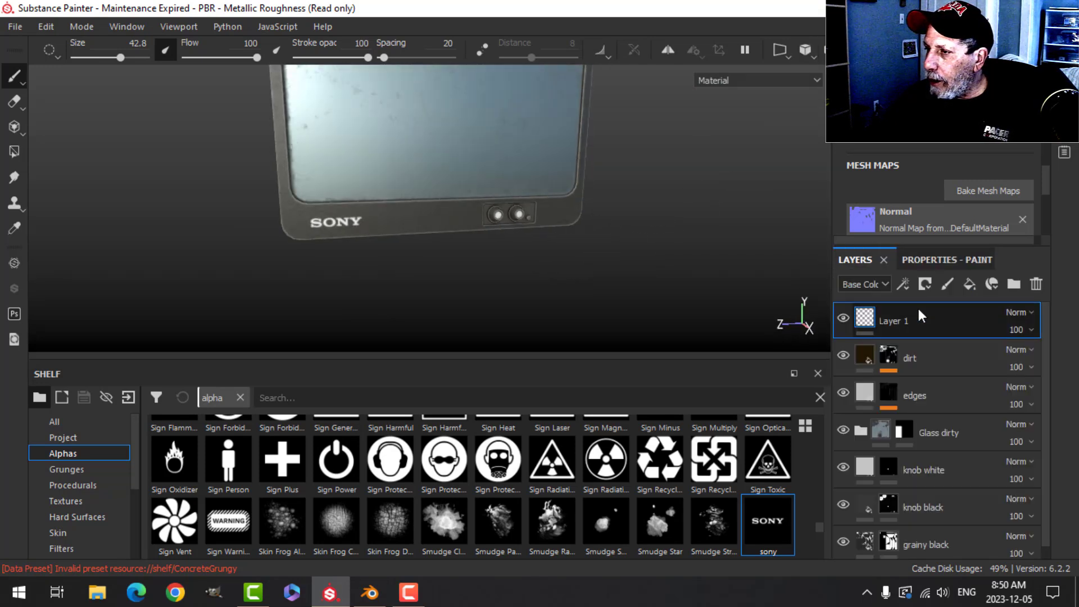
double_click(893, 322)
type("son")
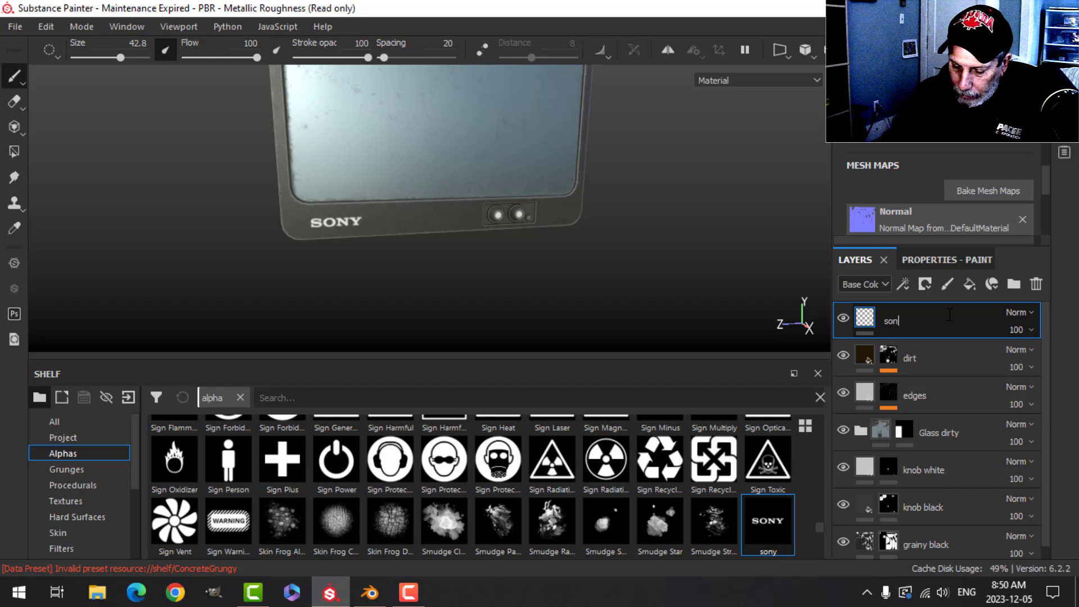
Step: Add a paint layer above the sony layer that affects only height, with the height set to about -0.3623
left_click_drag(666, 253, 574, 264, "alt")
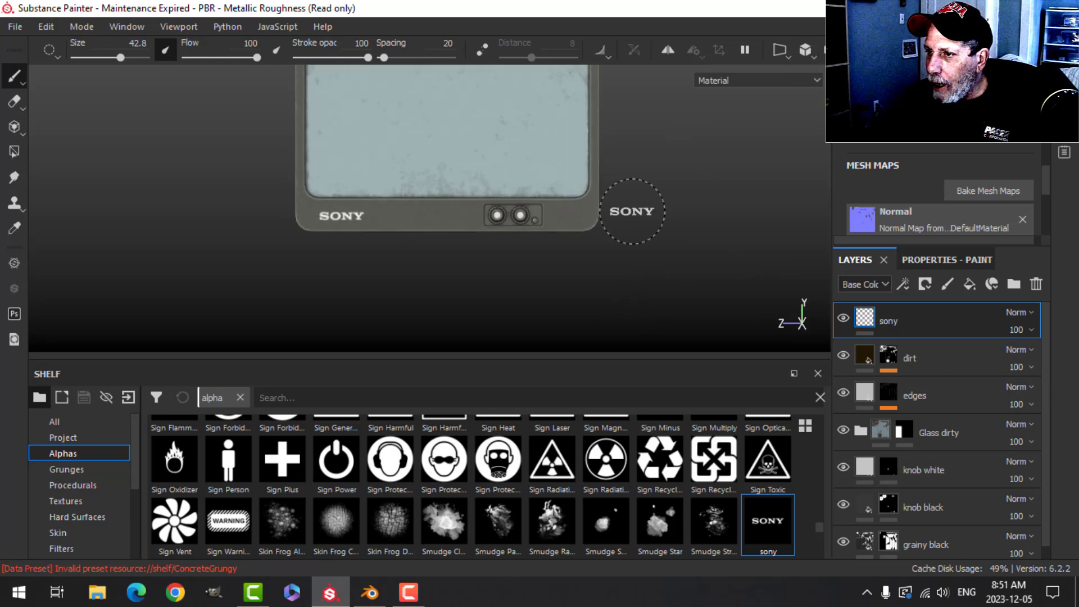
scroll(631, 210, "up", 5)
scroll(679, 224, "down", 1)
middle_click_drag(668, 219, 640, 222, "alt")
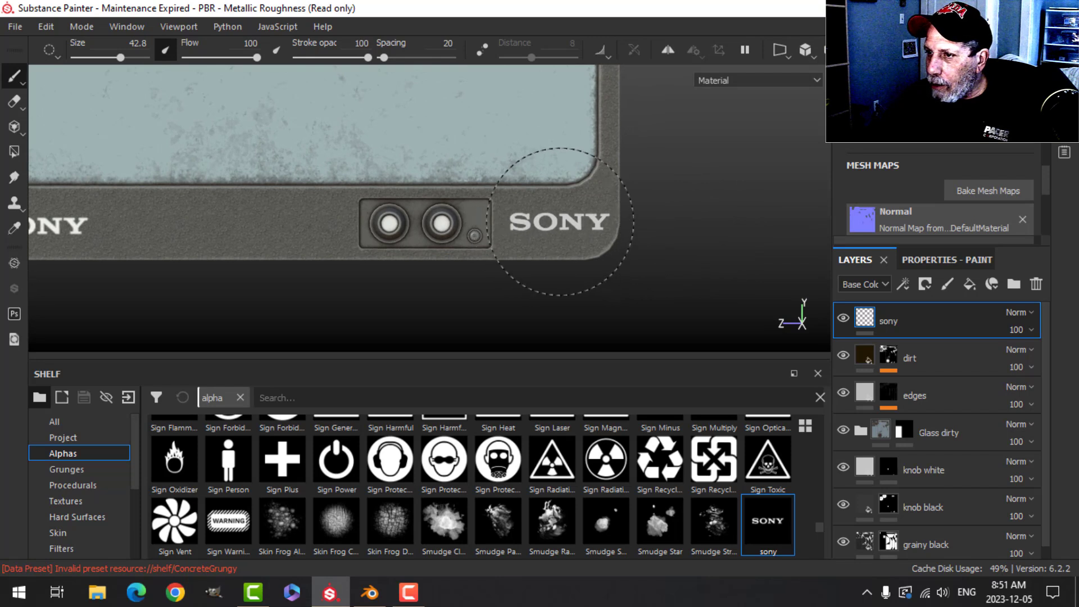
left_click(949, 284)
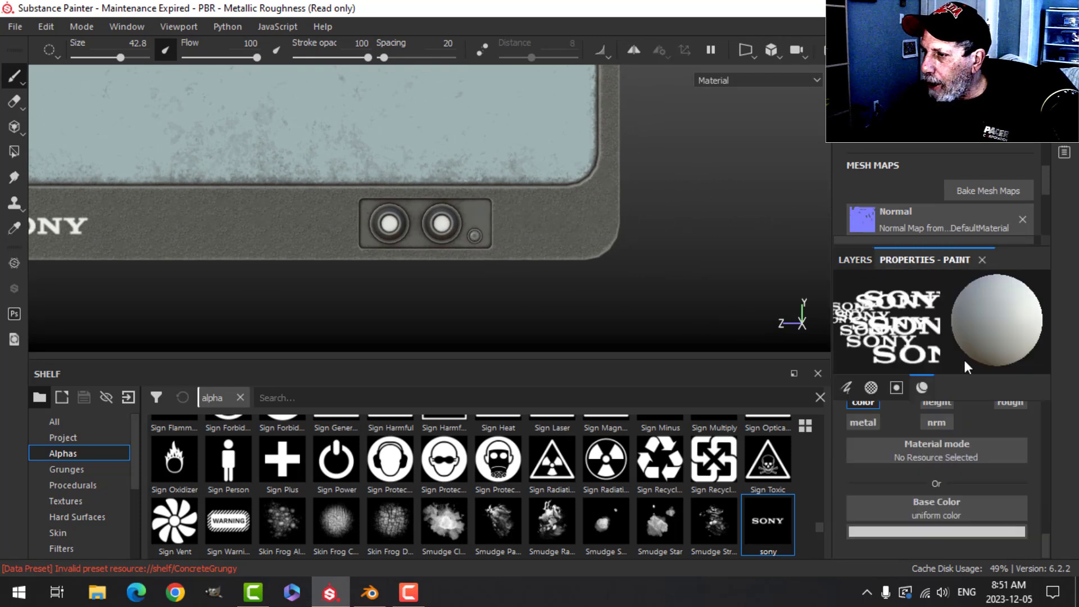
left_click(936, 408, "alt")
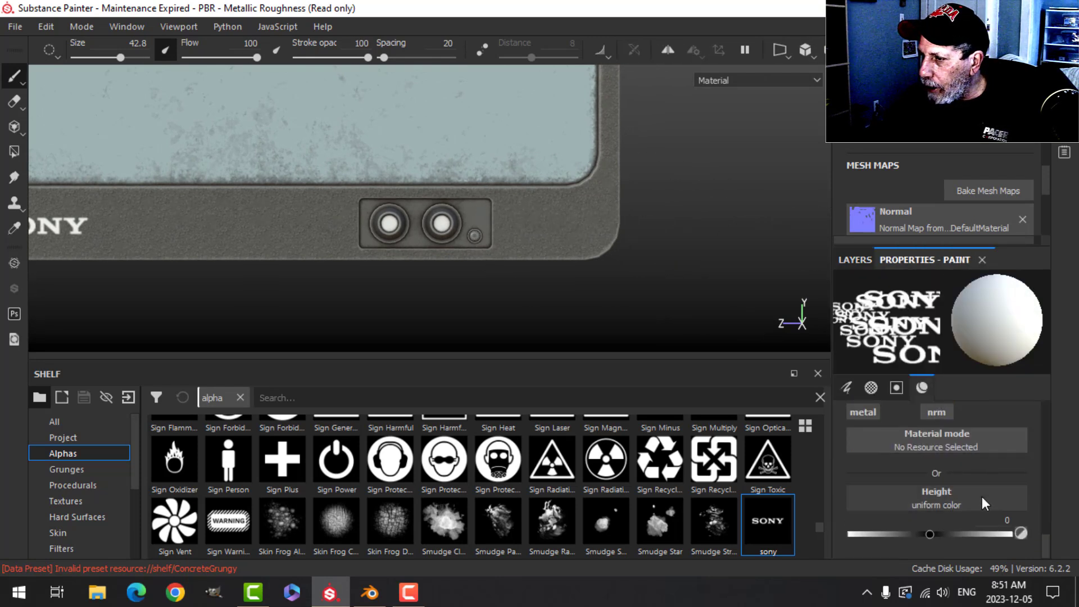
left_click_drag(930, 535, 899, 537)
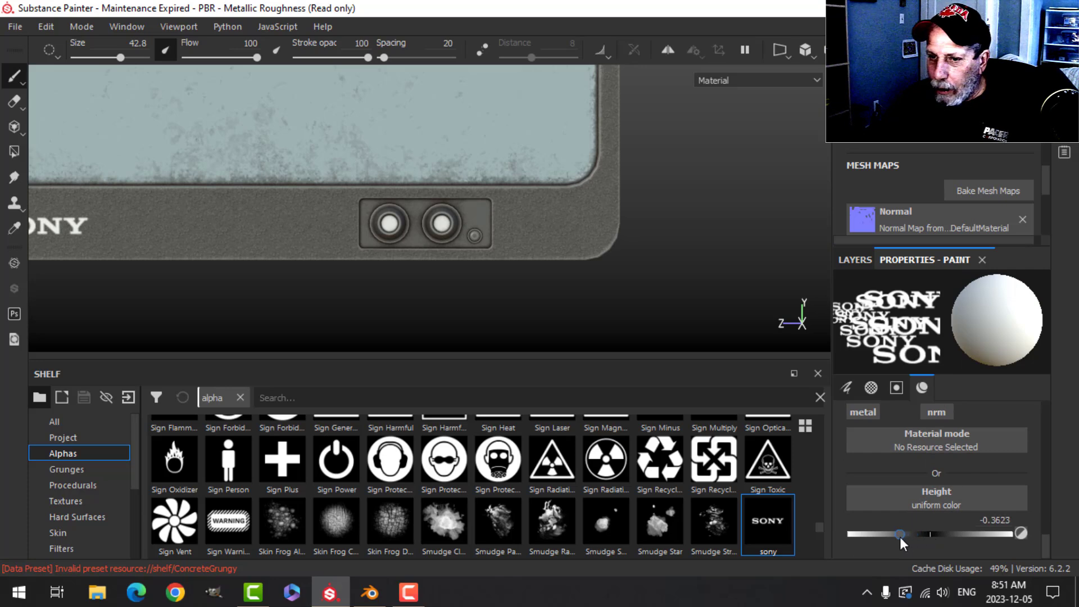
left_click(305, 398)
type("lines")
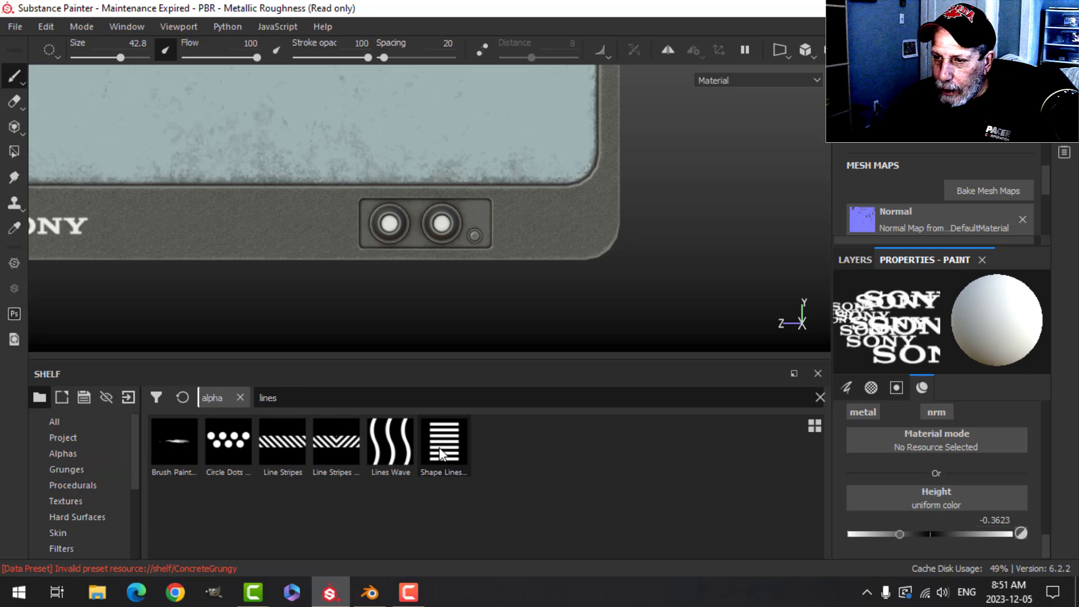
left_click(186, 401)
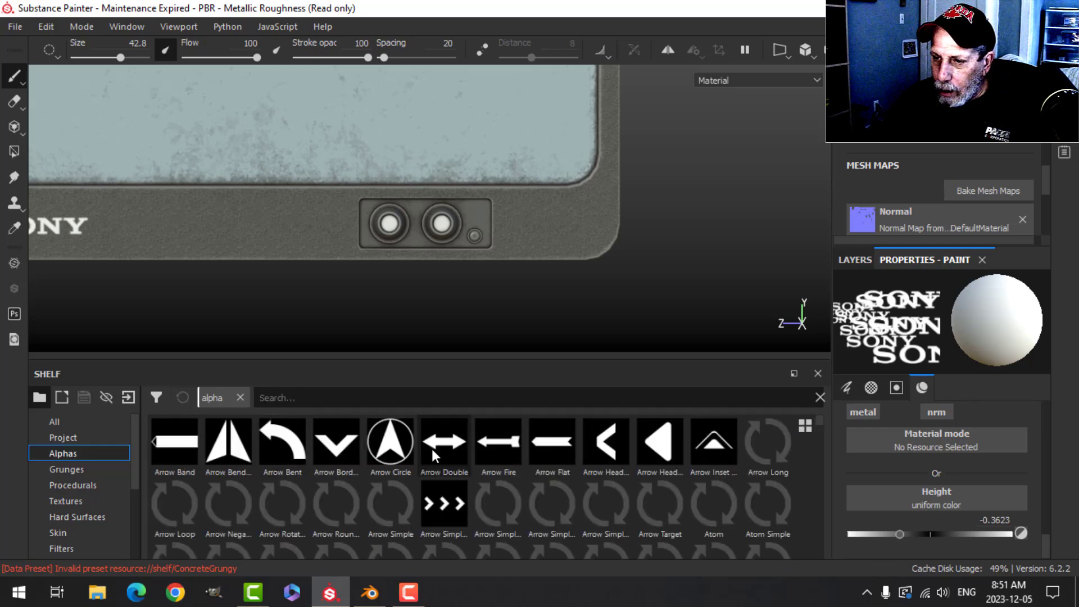
Step: Stamp the Square Vent alpha at brush size 15.21 on the TV's lower front bezel, between the knob panel and the right corner
scroll(403, 449, "down", 5)
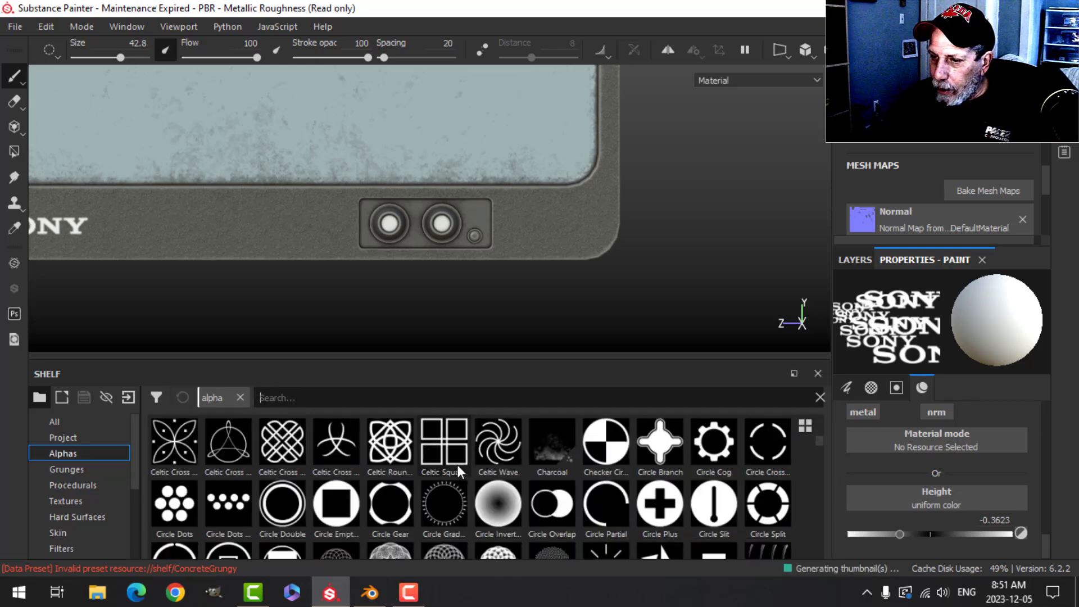
scroll(456, 463, "down", 10)
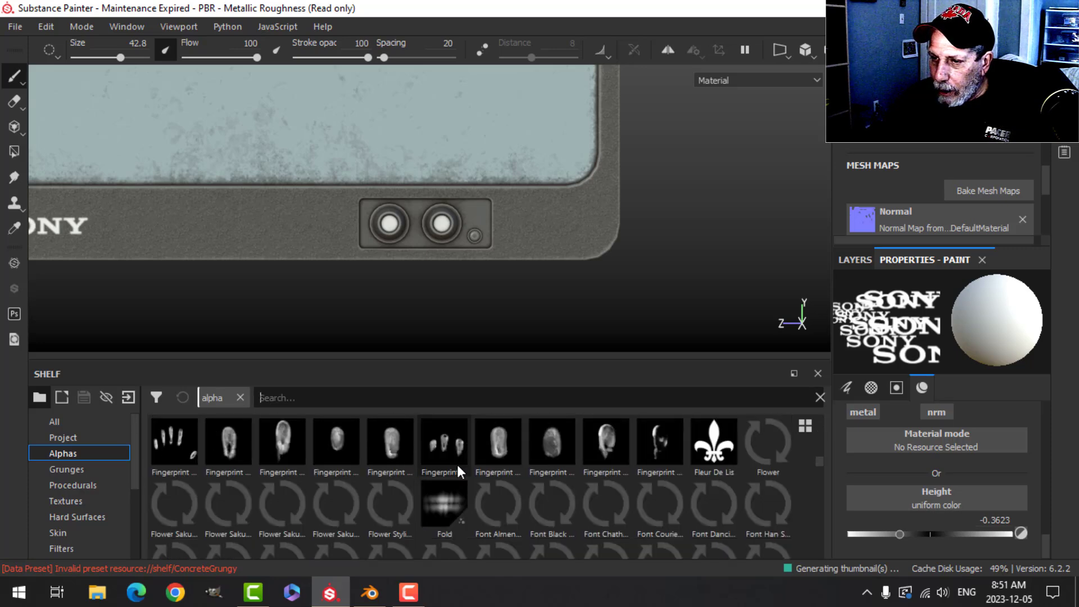
scroll(456, 463, "down", 10)
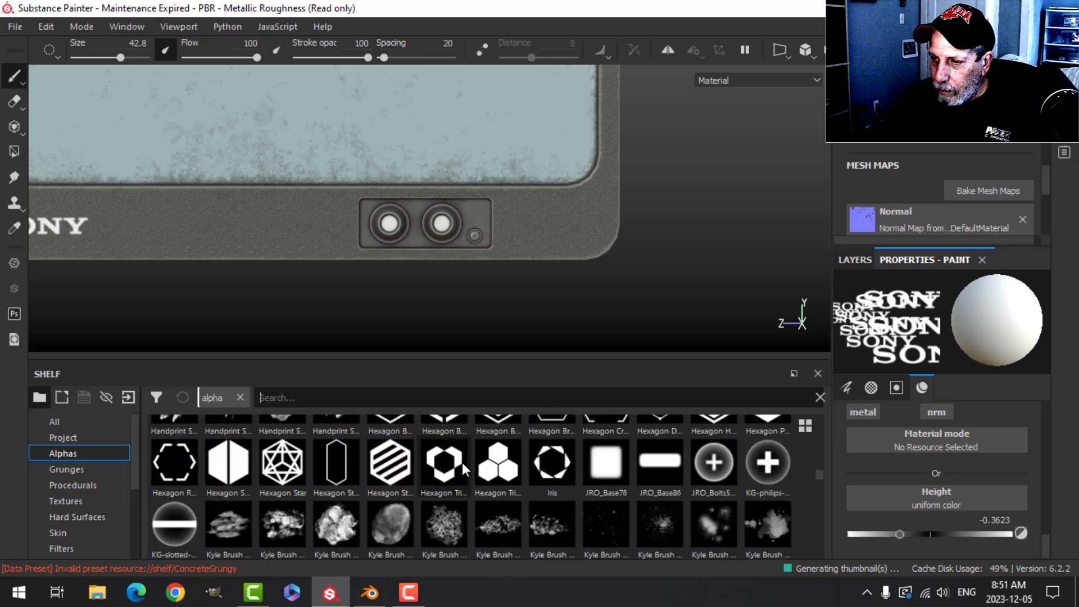
scroll(462, 465, "down", 5)
scroll(462, 462, "down", 10)
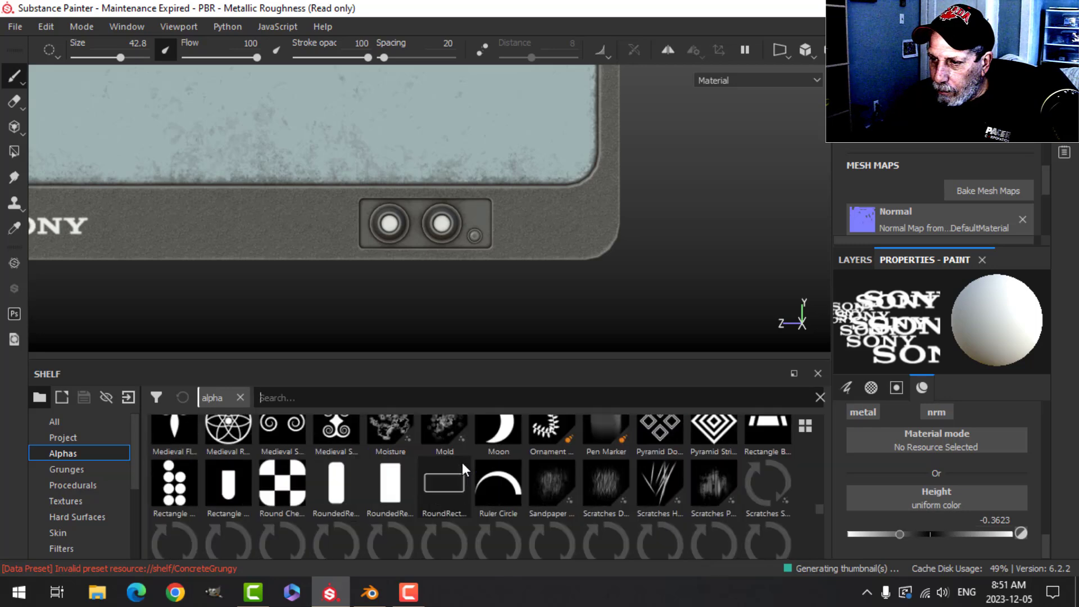
scroll(462, 461, "down", 5)
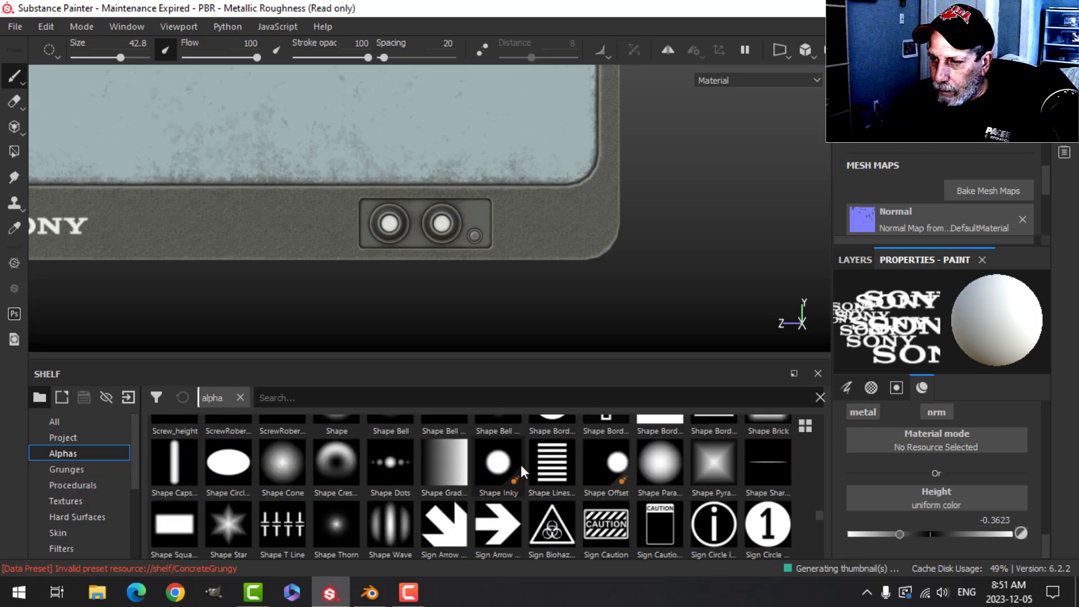
scroll(506, 466, "down", 5)
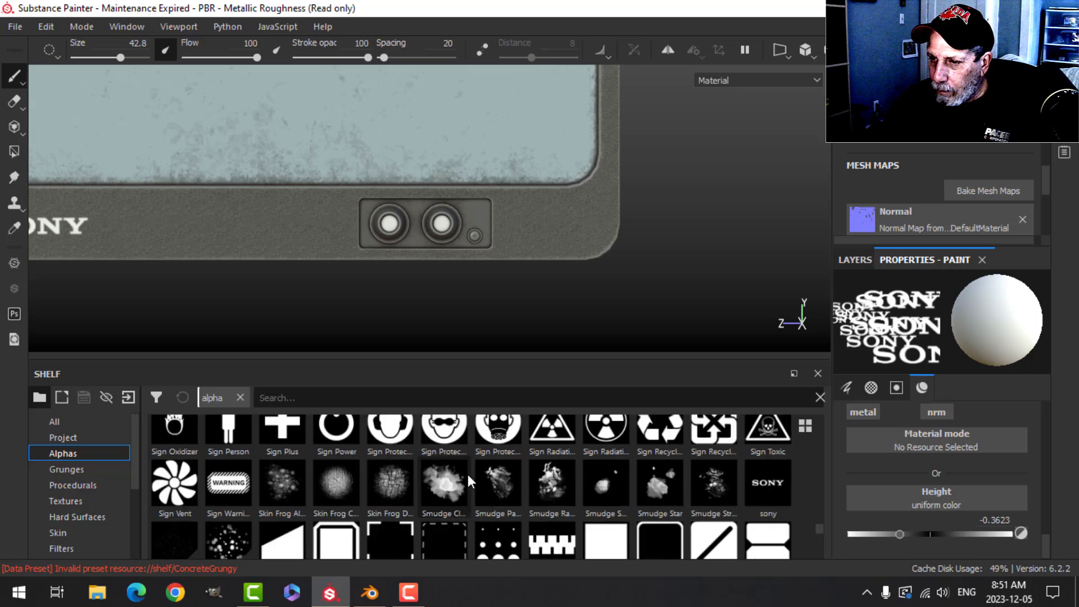
scroll(469, 474, "down", 3)
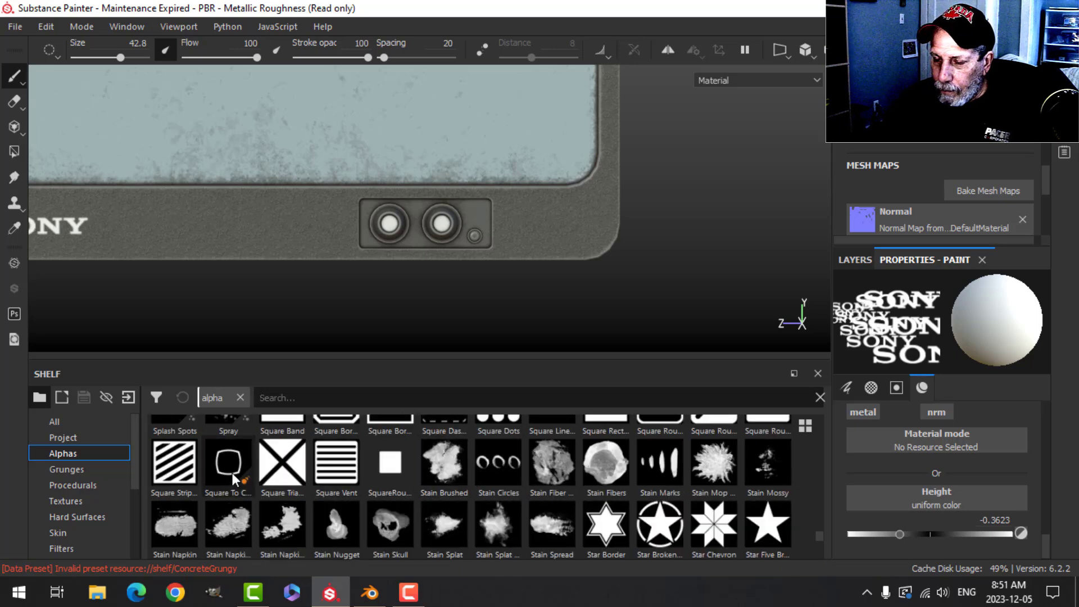
left_click(349, 468)
right_click_drag(572, 233, 535, 224, "ctrl")
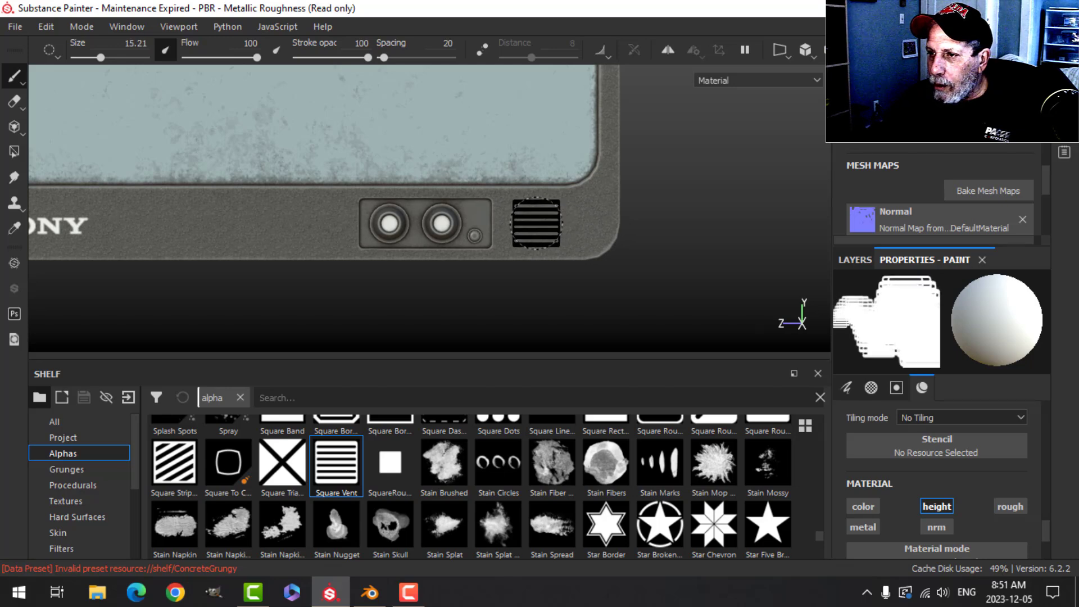
mouse_move(669, 281)
left_mouse_down("alt")
mouse_move(647, 243)
mouse_move(655, 260)
mouse_move(455, 245)
mouse_move(539, 275)
mouse_move(544, 255)
mouse_move(491, 255)
left_mouse_up("alt")
Step: Rename the vent's paint layer as "alpha"
left_click(850, 261)
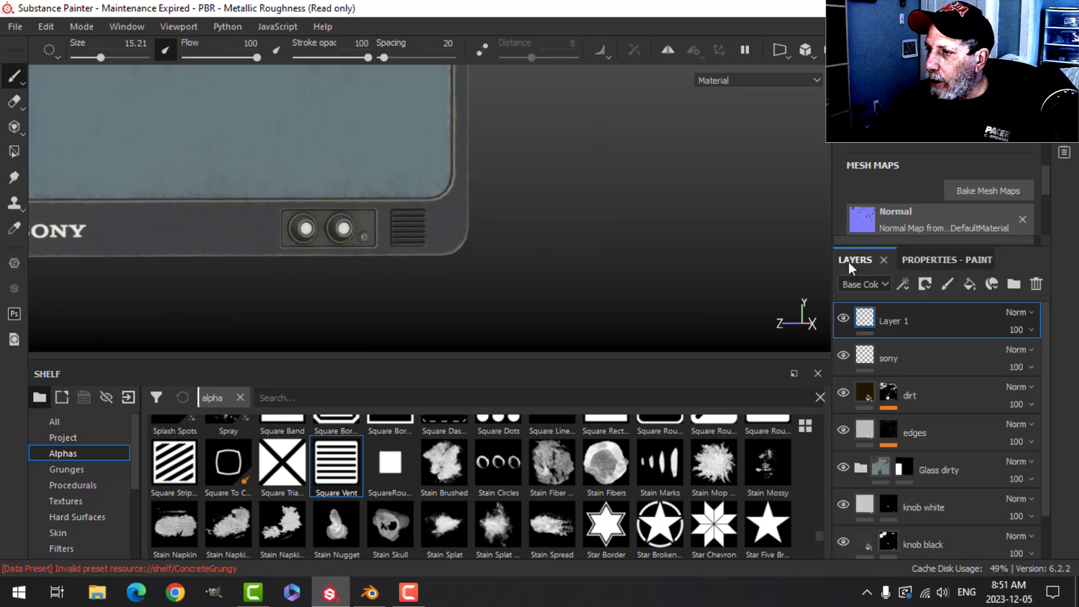
double_click(892, 316)
type("alpha")
key("Return")
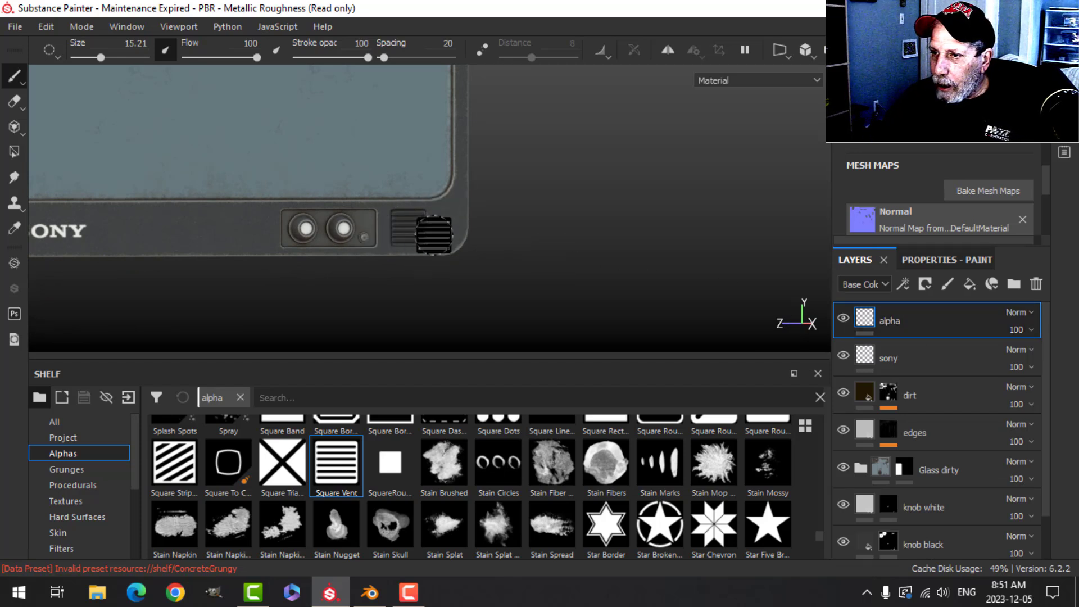
Step: Move the alpha layer between the dirt and edges layers and add an anchor point to it
left_click_drag(896, 313, 907, 406)
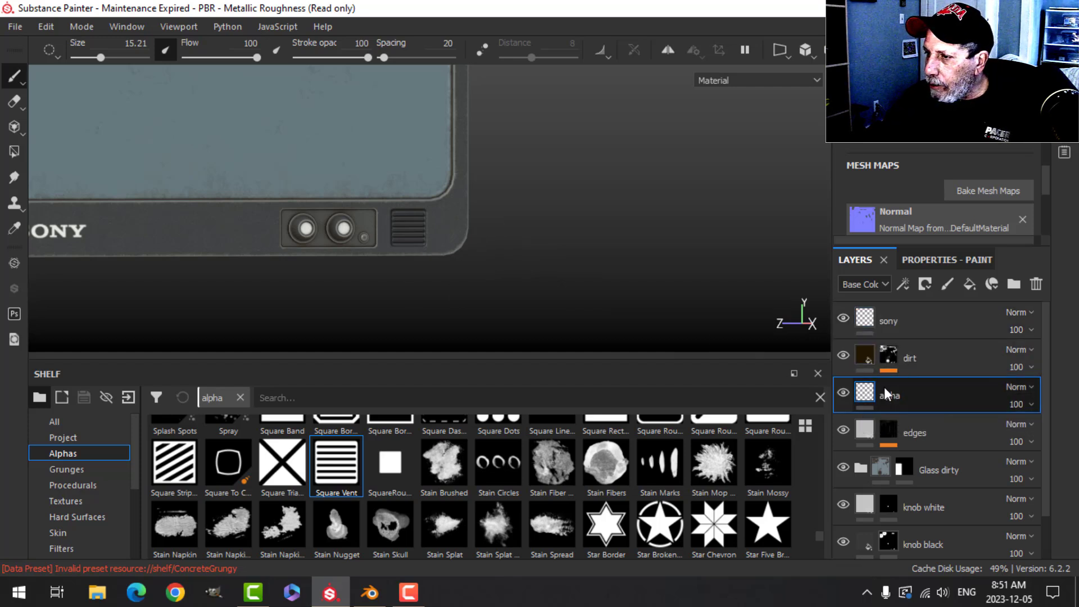
left_click(902, 284)
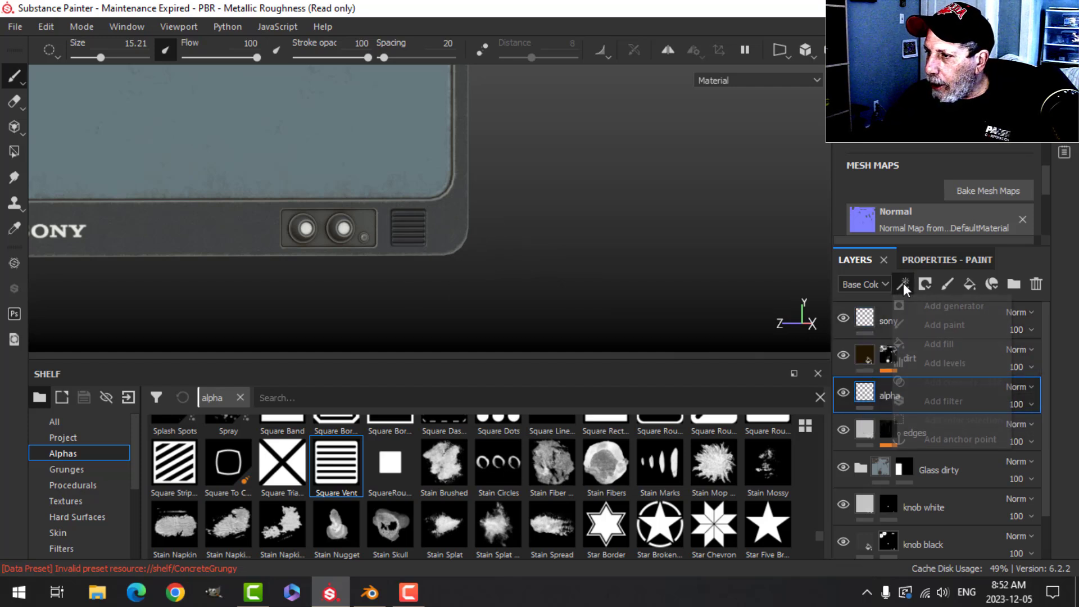
left_click(947, 439)
Step: Turn on micro details in the Dirt generator of the dirt layer's mask
left_click(888, 356)
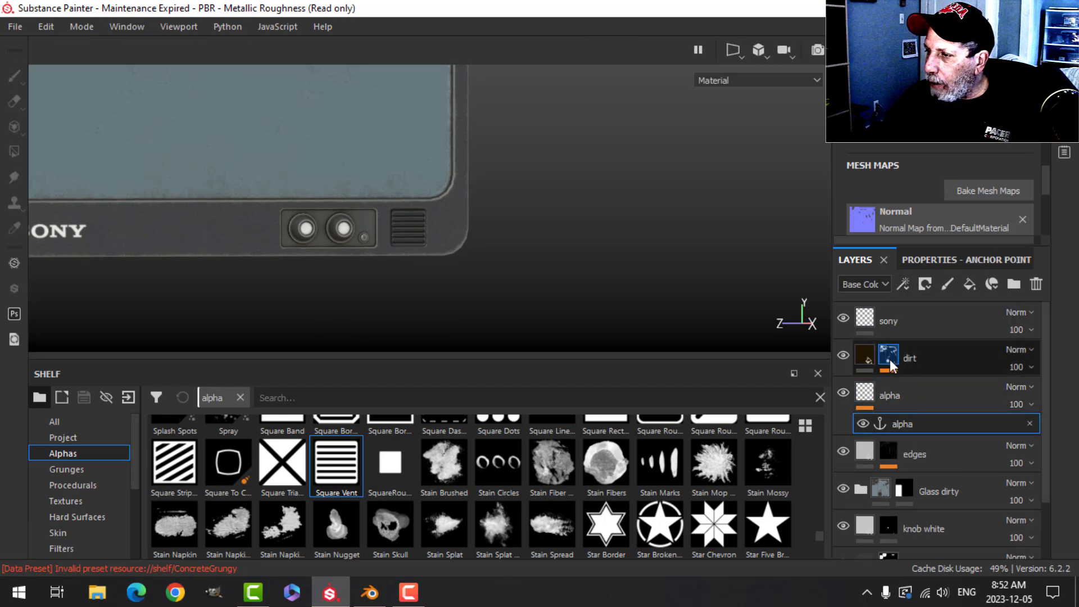
left_click(919, 390)
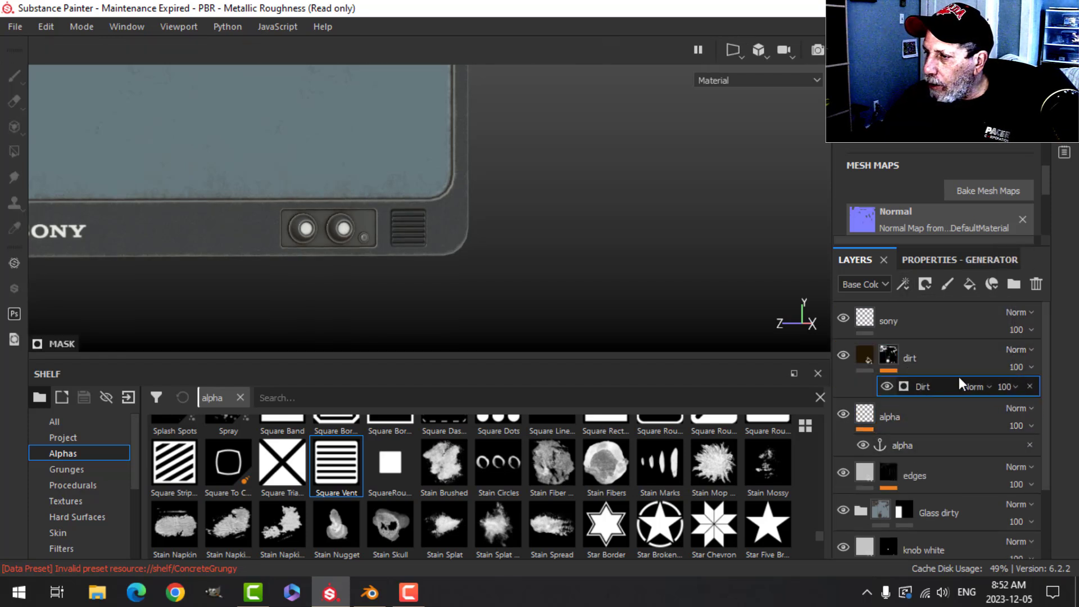
left_click(933, 262)
scroll(942, 433, "down", 3)
scroll(942, 434, "down", 2)
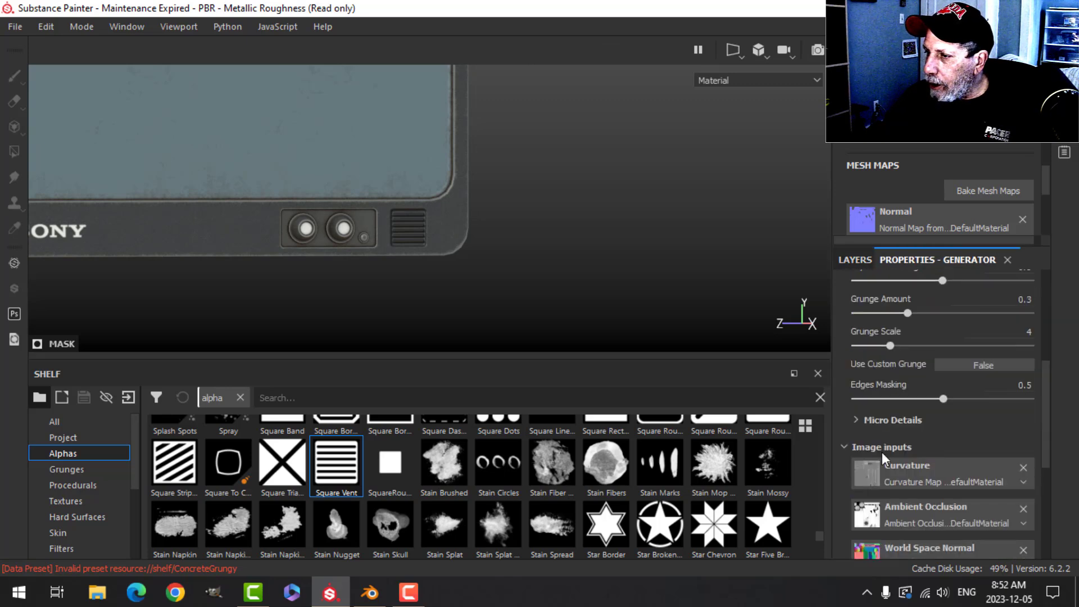
left_click(857, 422)
left_click(972, 437)
Step: Assign the alpha anchor point to the Dirt generator's Micro Height input and set its referenced channel to Height
scroll(933, 482, "down", 6)
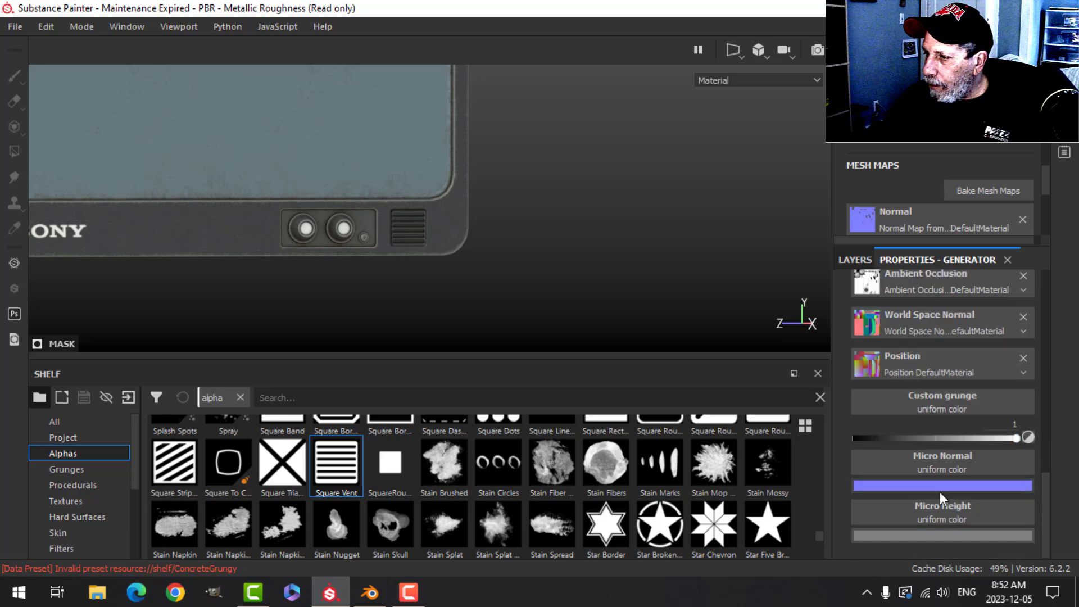
left_click(949, 516)
left_click(940, 288)
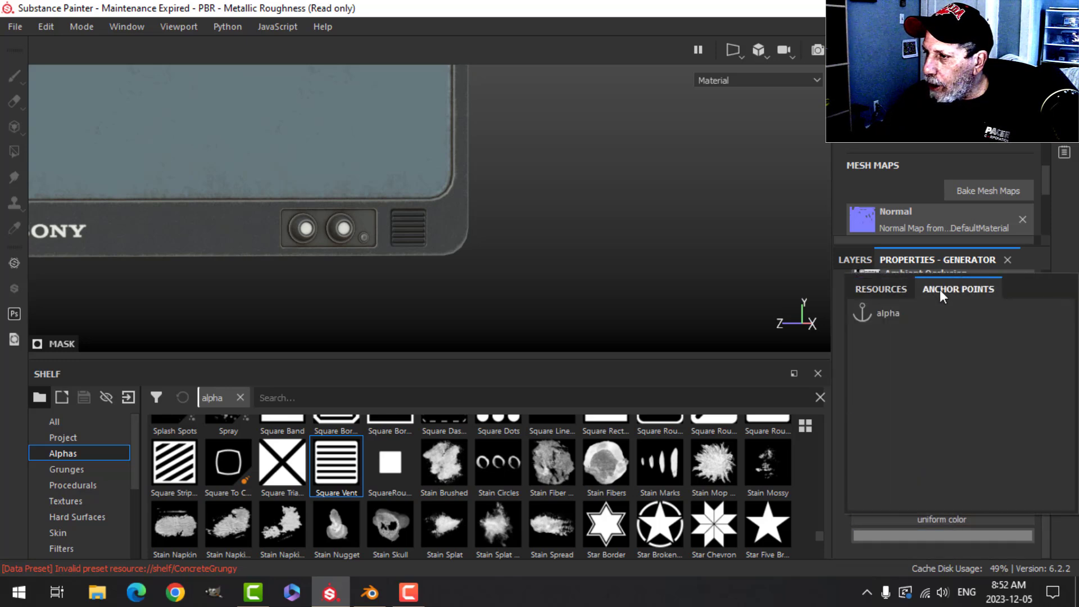
left_click(886, 311)
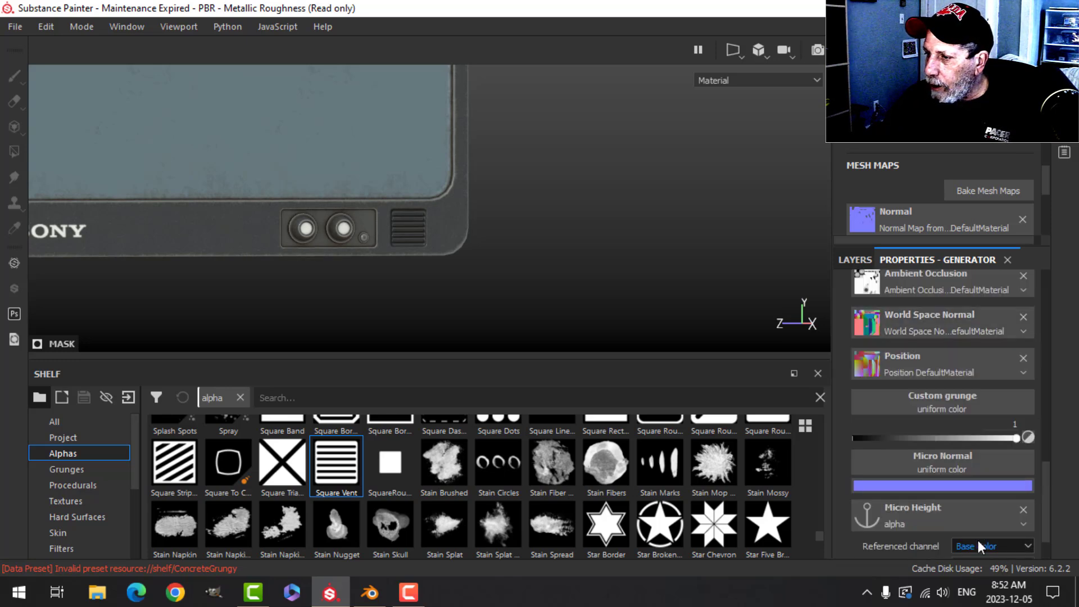
scroll(955, 548, "down", 2)
left_click(996, 500)
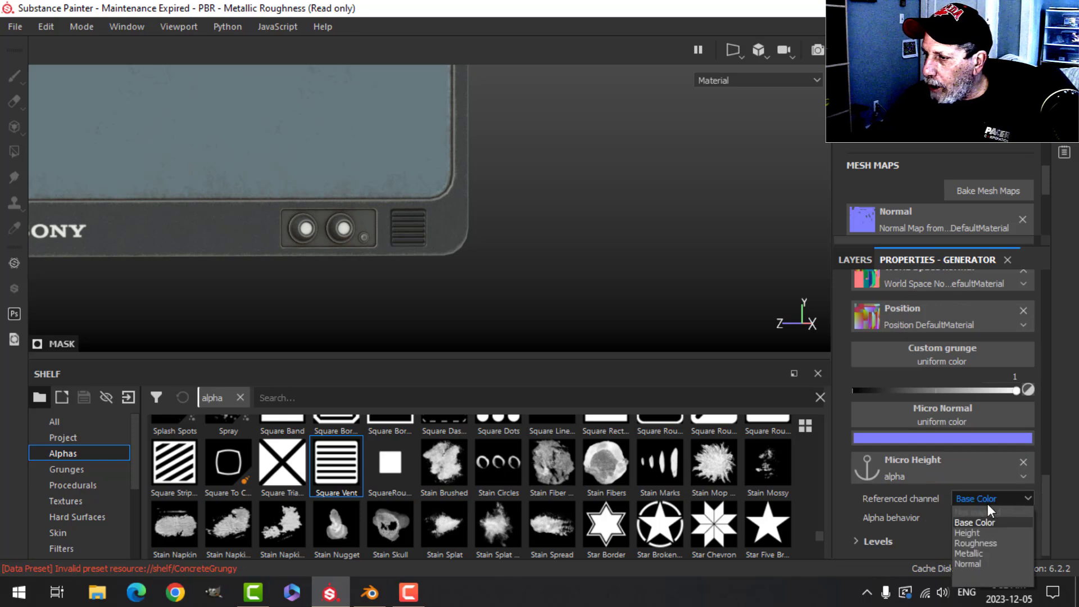
left_click(976, 529)
Step: Set the Micro Height input levels to about 0.054 for the low end and 3.892 for the high end
scroll(495, 293, "up", 2)
scroll(494, 293, "up", 1)
mouse_move(495, 293)
left_mouse_down("alt")
mouse_move(477, 277)
mouse_move(502, 288)
left_mouse_up("alt")
middle_click_drag(503, 287, 505, 272, "alt")
scroll(969, 540, "down", 1)
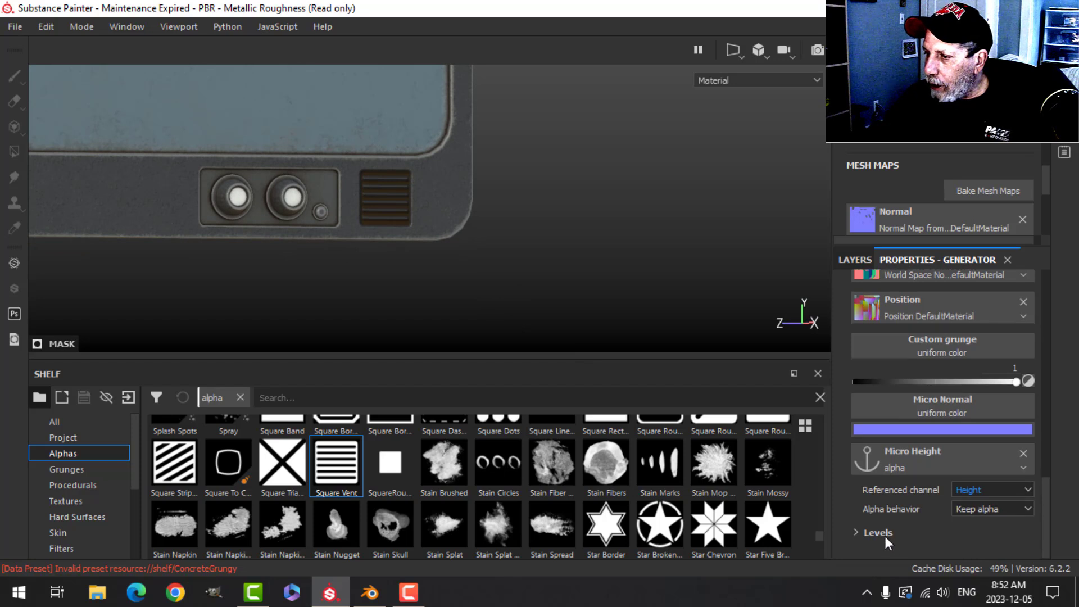
left_click(857, 532)
scroll(973, 536, "down", 4)
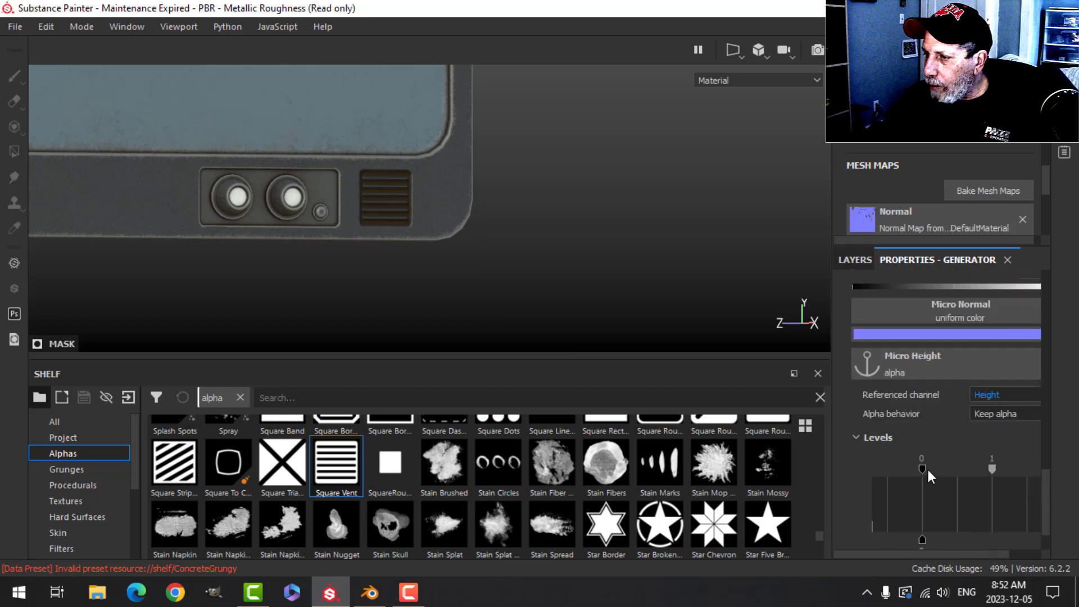
left_click_drag(925, 469, 1024, 476)
left_click(996, 470)
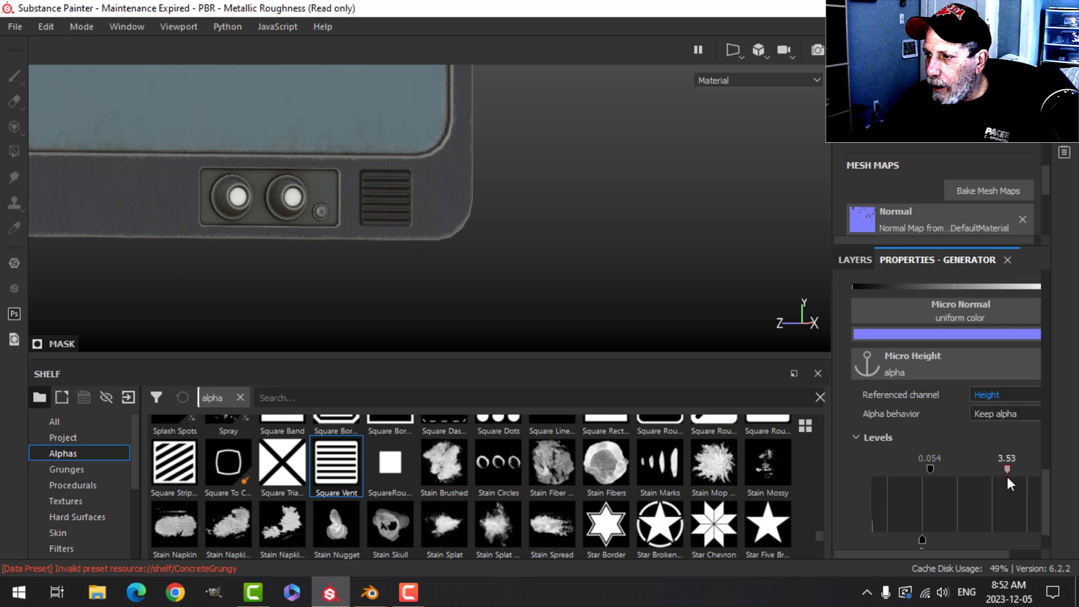
Step: Switch the viewport to perspective and examine the dirt around the vent and knobs from several angles
left_click_drag(442, 209, 455, 237, "alt")
scroll(525, 257, "up", 2)
left_click(762, 52)
left_click(784, 74)
scroll(545, 234, "down", 4)
mouse_move(546, 234)
left_mouse_down("alt")
mouse_move(536, 209)
mouse_move(483, 195)
mouse_move(513, 217)
mouse_move(477, 221)
mouse_move(485, 248)
mouse_move(552, 265)
mouse_move(525, 258)
mouse_move(540, 273)
mouse_move(545, 258)
mouse_move(419, 277)
mouse_move(557, 251)
left_mouse_up("alt")
scroll(506, 231, "up", 4)
scroll(479, 272, "up", 3)
left_click_drag(464, 203, 437, 219, "alt")
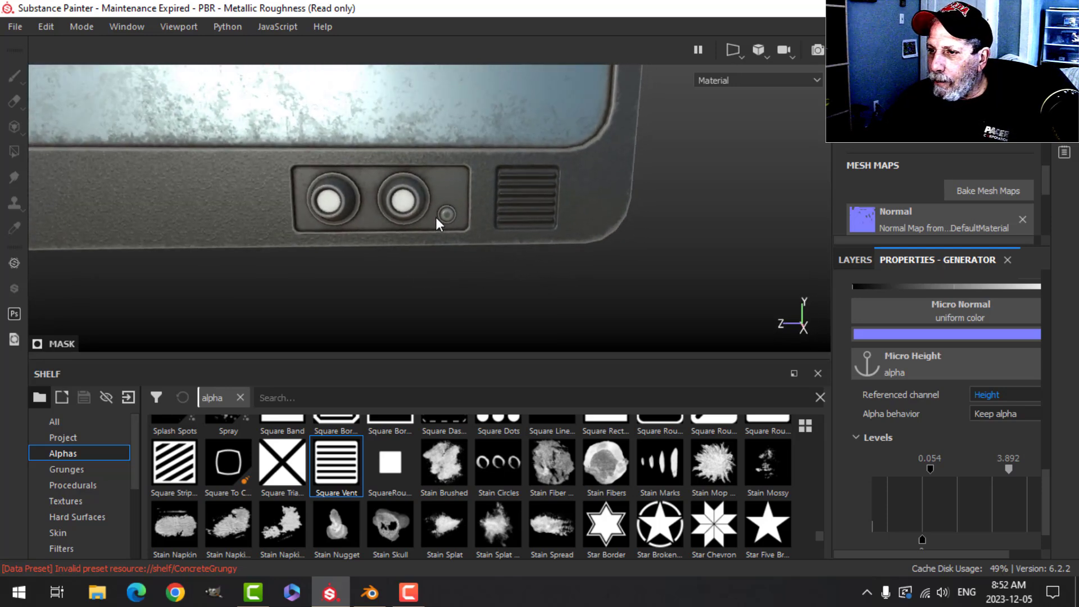
Step: Add a fill layer above the sony layer with only the color channel active
left_click(853, 259)
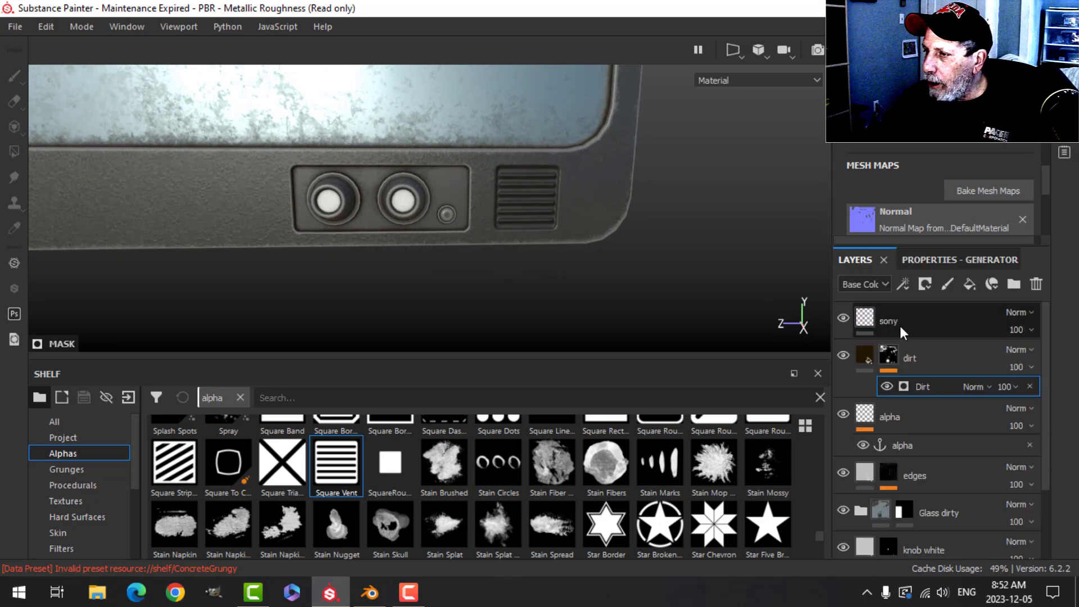
left_click(946, 322)
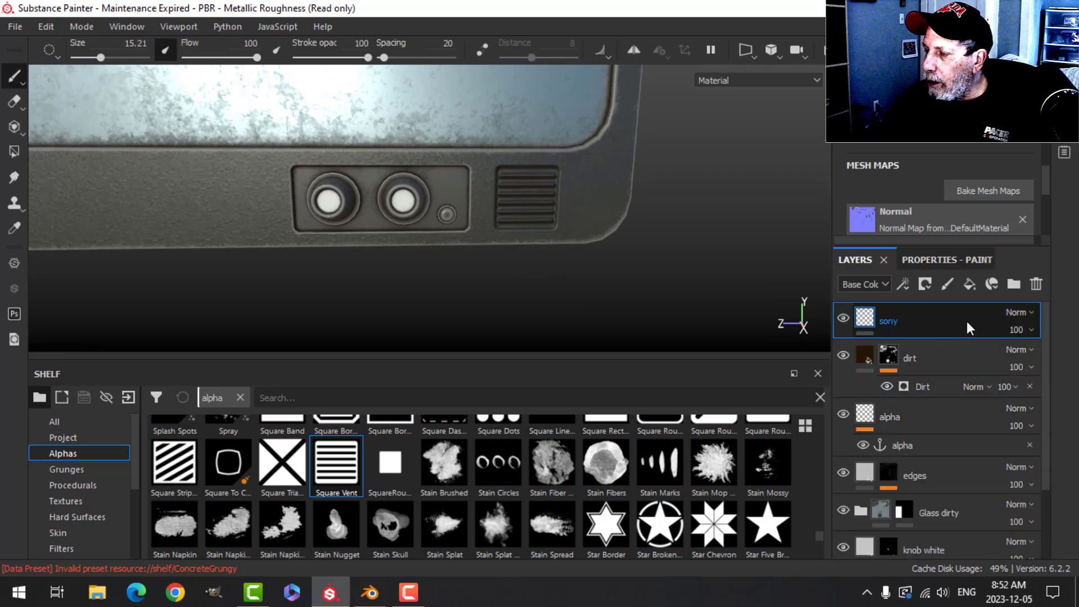
left_click(973, 287)
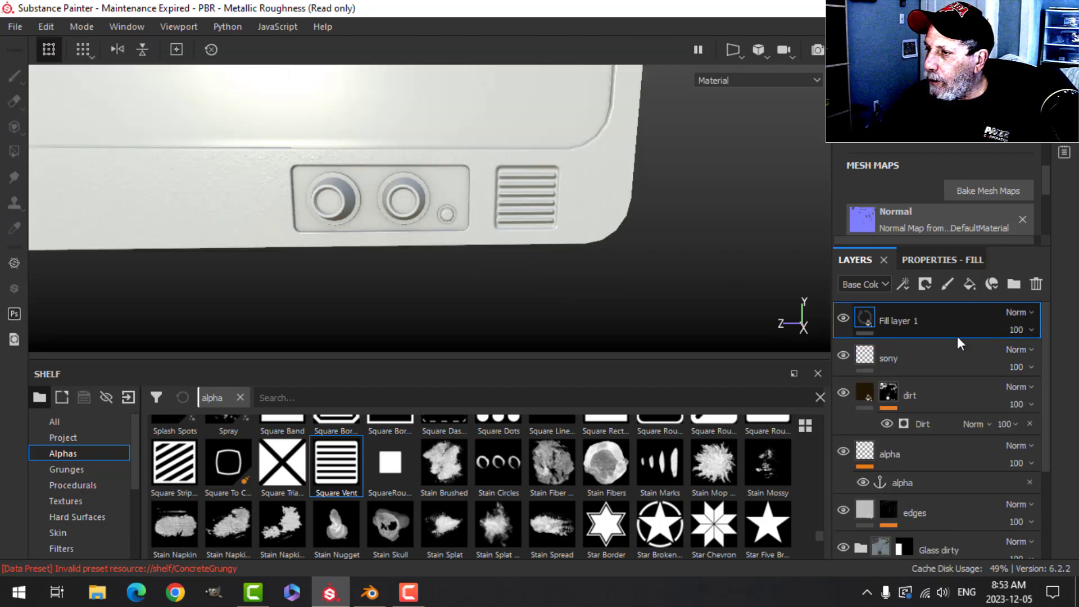
left_click(929, 261)
left_click(866, 337, "alt")
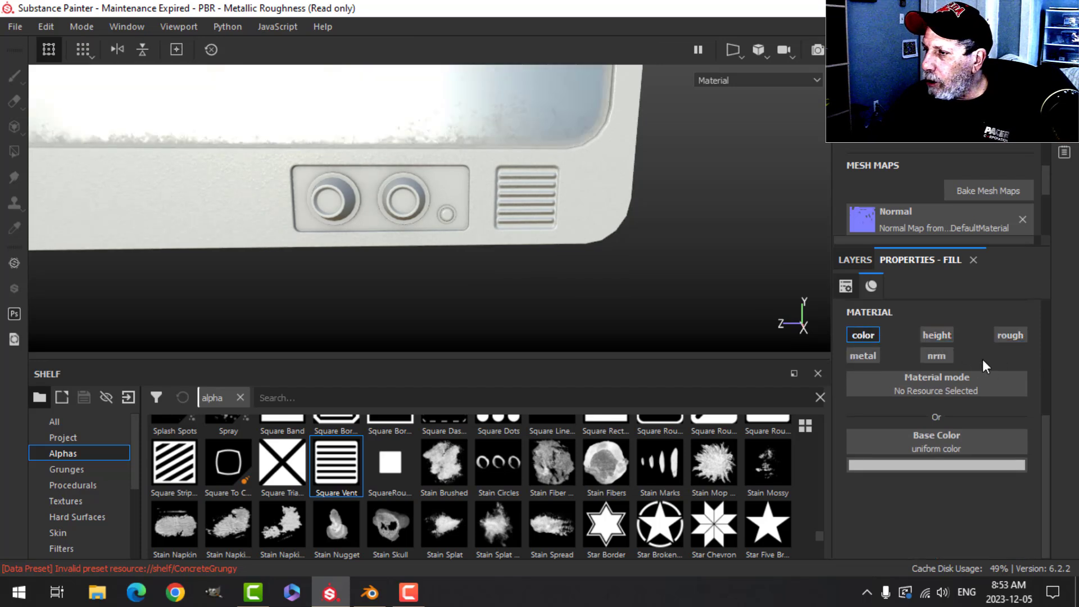
scroll(1003, 174, "up", 10)
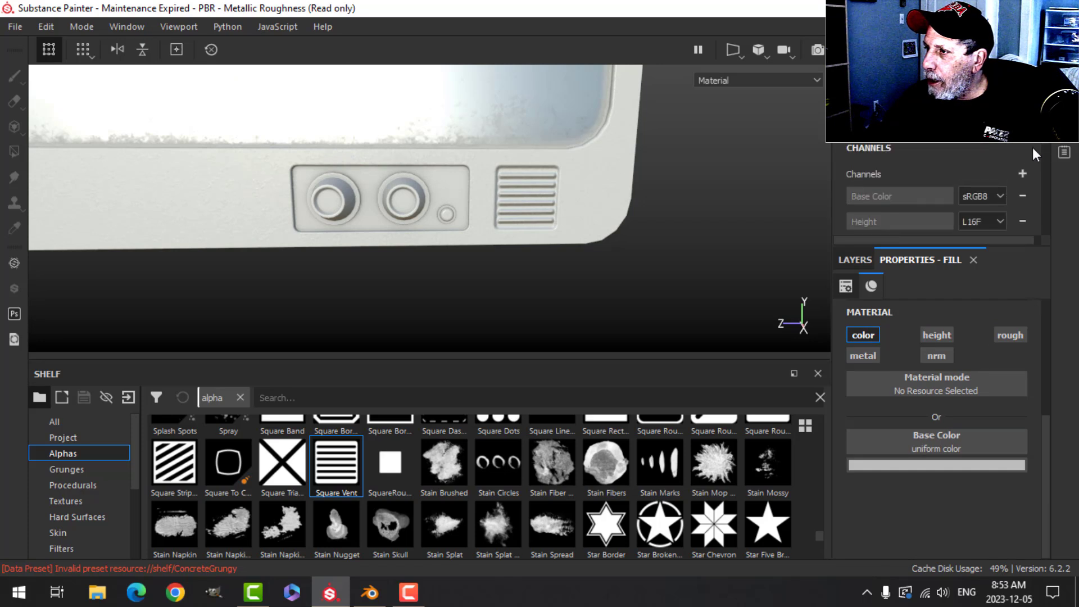
Step: Add an Emissive channel to the texture set and set the fill layer's base color to red (0.715, 0.014, 0.014)
left_click(1023, 174)
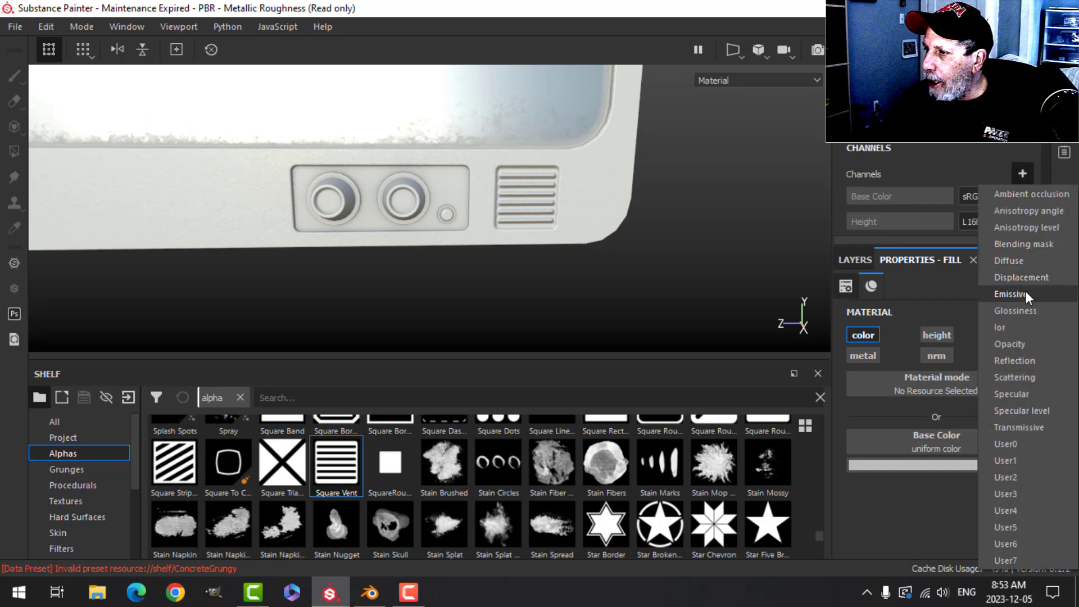
left_click(1010, 294)
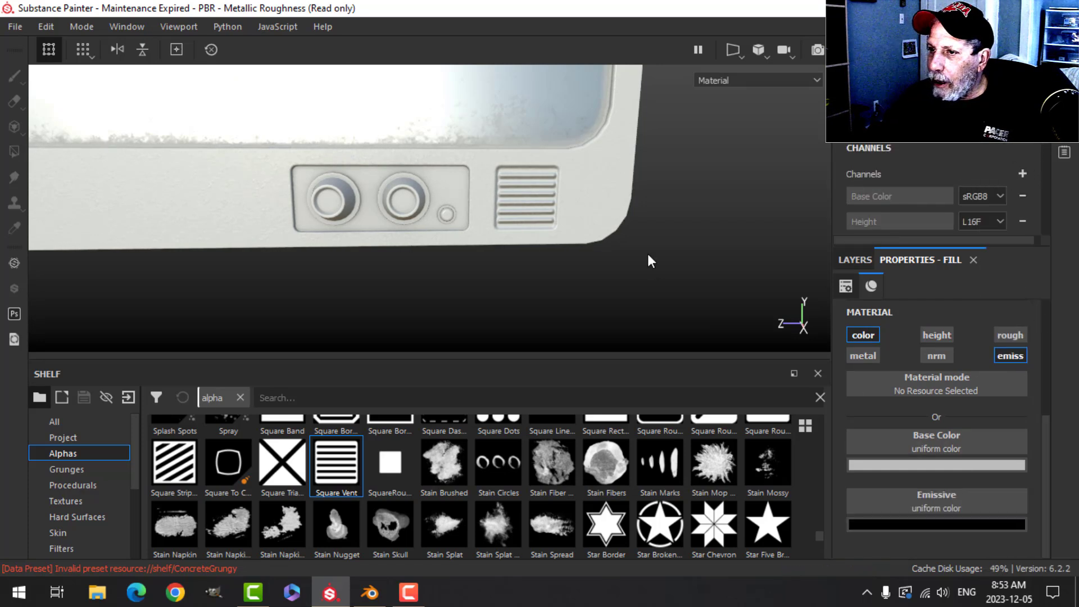
left_click(853, 260)
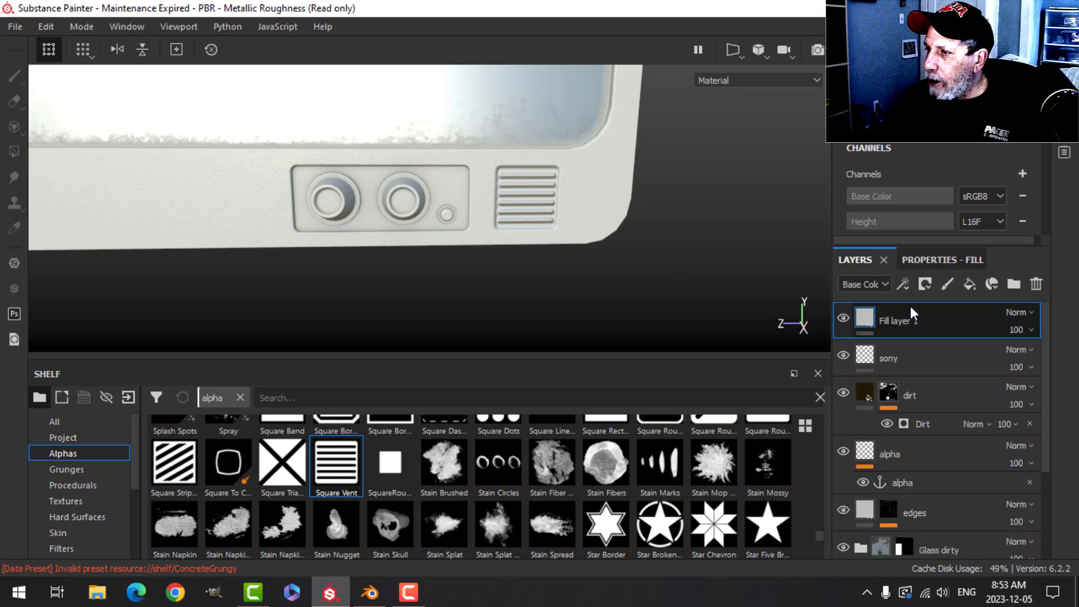
left_click(937, 257)
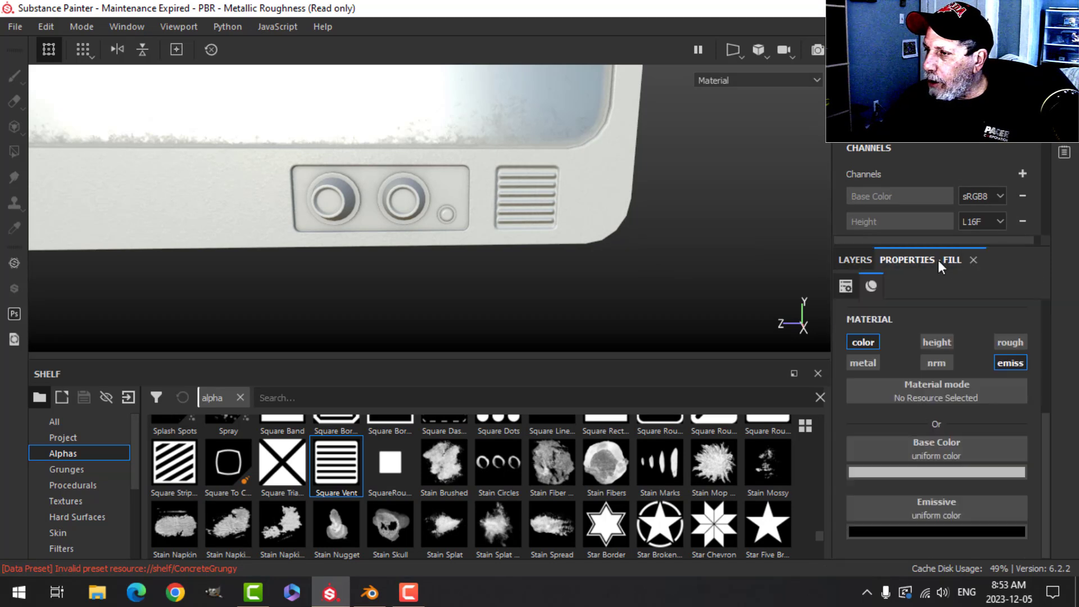
left_click(944, 470)
left_click(962, 331)
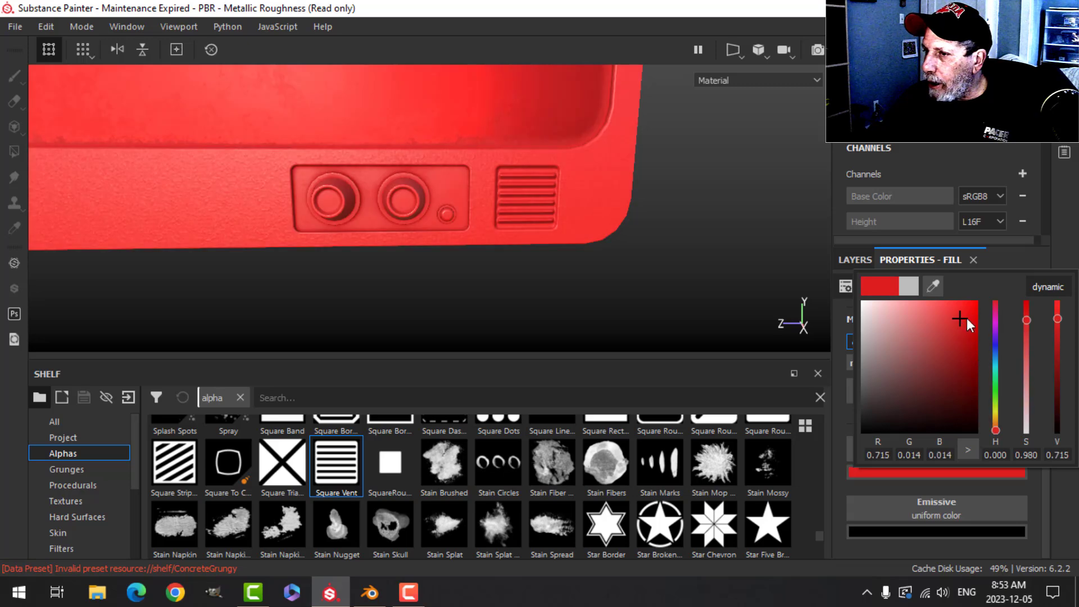
Step: Add a black mask to the red fill layer and reveal only the small round button with Polygon Fill in UV chunk mode
left_click(853, 258)
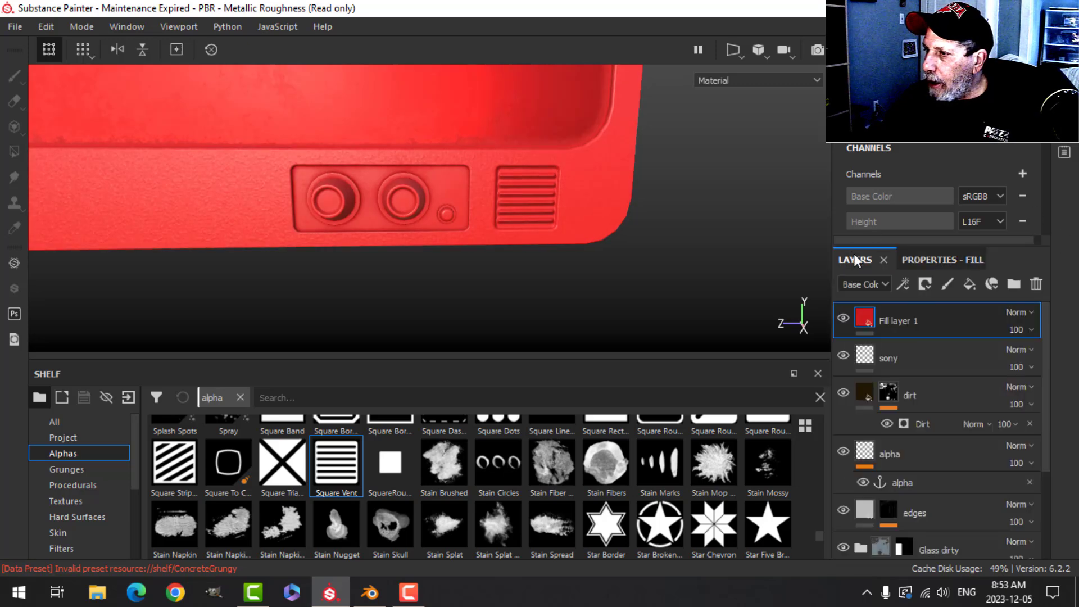
left_click(926, 283)
left_click(943, 316)
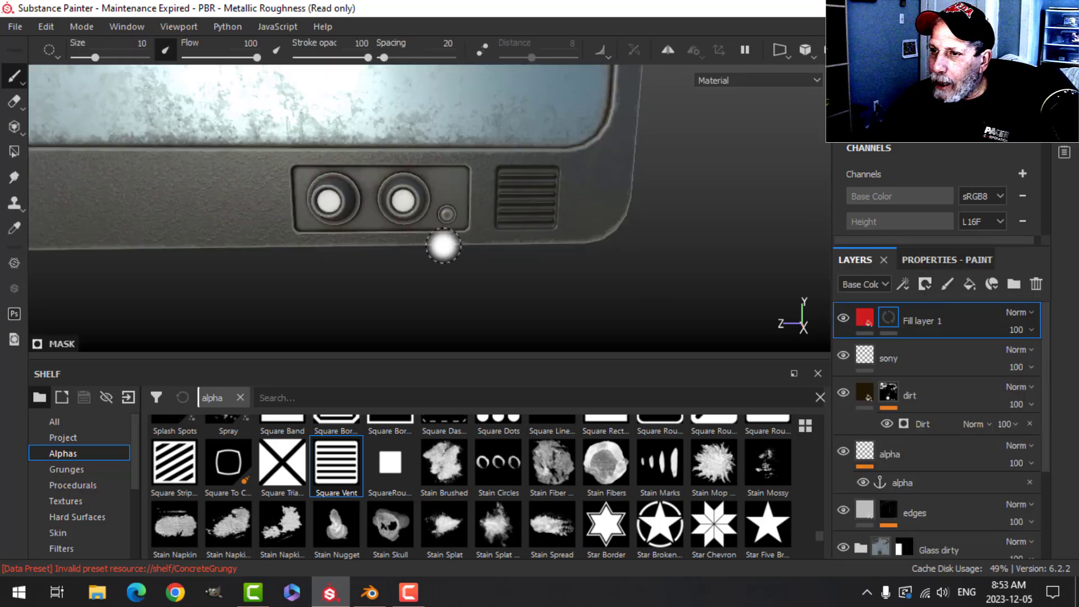
left_click(14, 152)
scroll(464, 244, "up", 4)
scroll(464, 244, "up", 3)
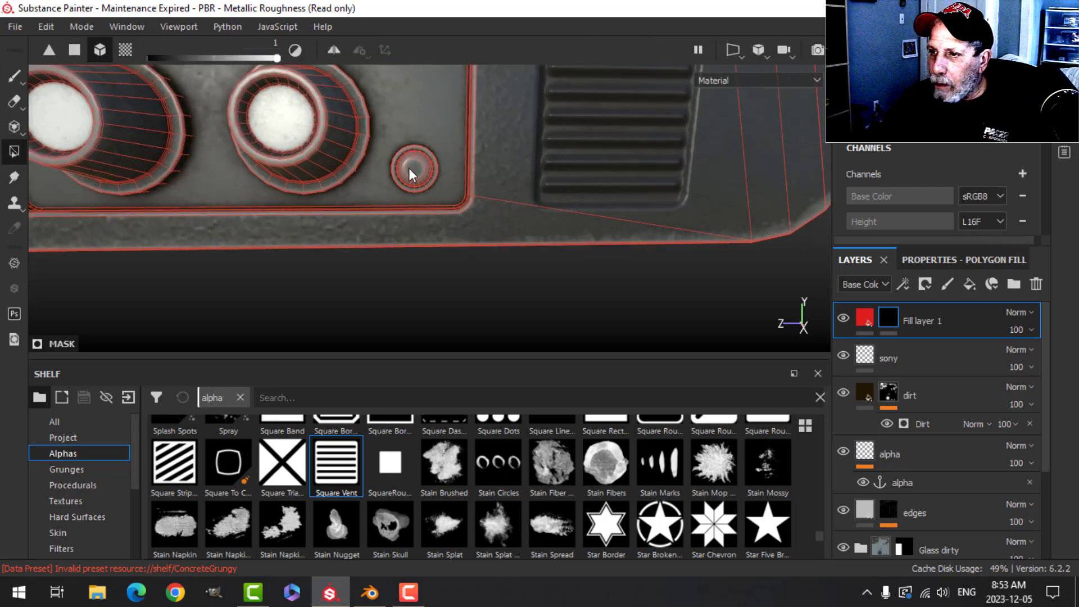
left_click(972, 260)
left_click(970, 285)
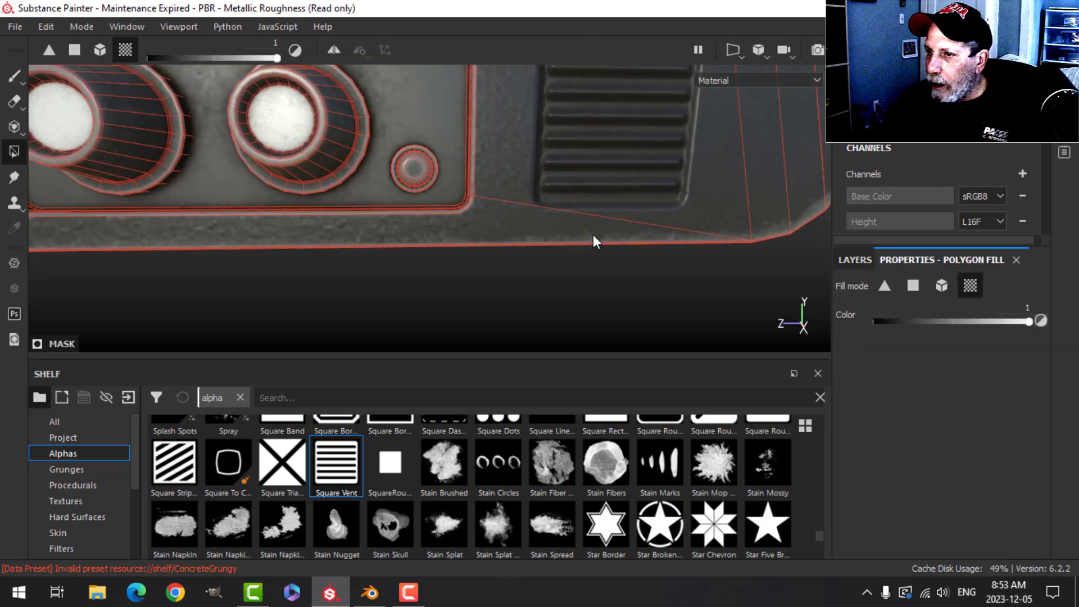
scroll(596, 237, "up", 2)
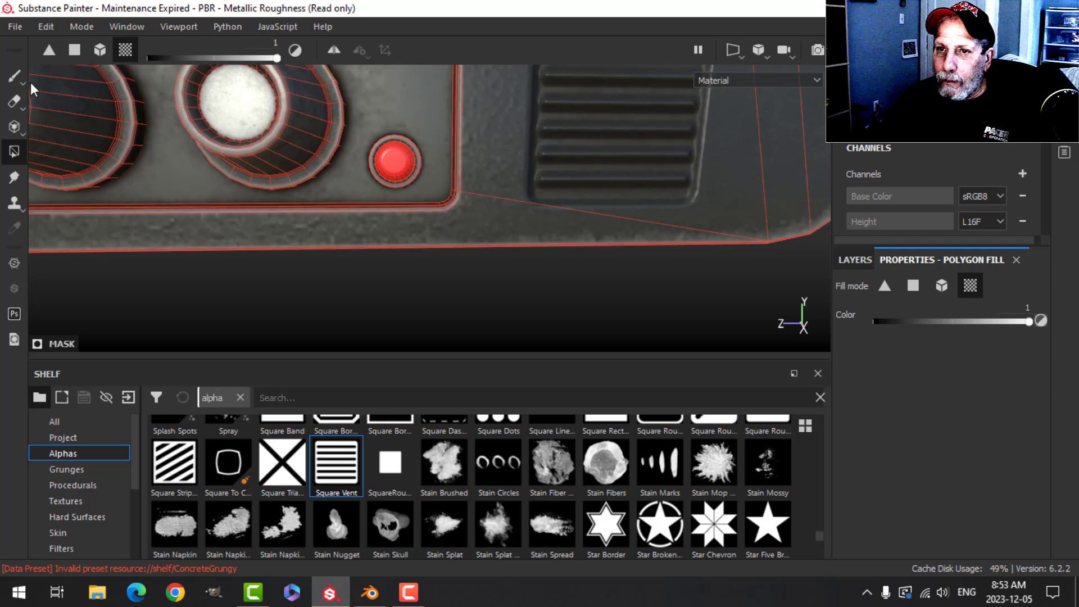
left_click(14, 76)
Step: Examine the red button beside the knobs and vent from several angles and distances
mouse_move(537, 261)
left_mouse_down("alt")
mouse_move(511, 197)
mouse_move(513, 212)
mouse_move(484, 214)
mouse_move(497, 215)
left_mouse_up("alt")
scroll(498, 215, "down", 3)
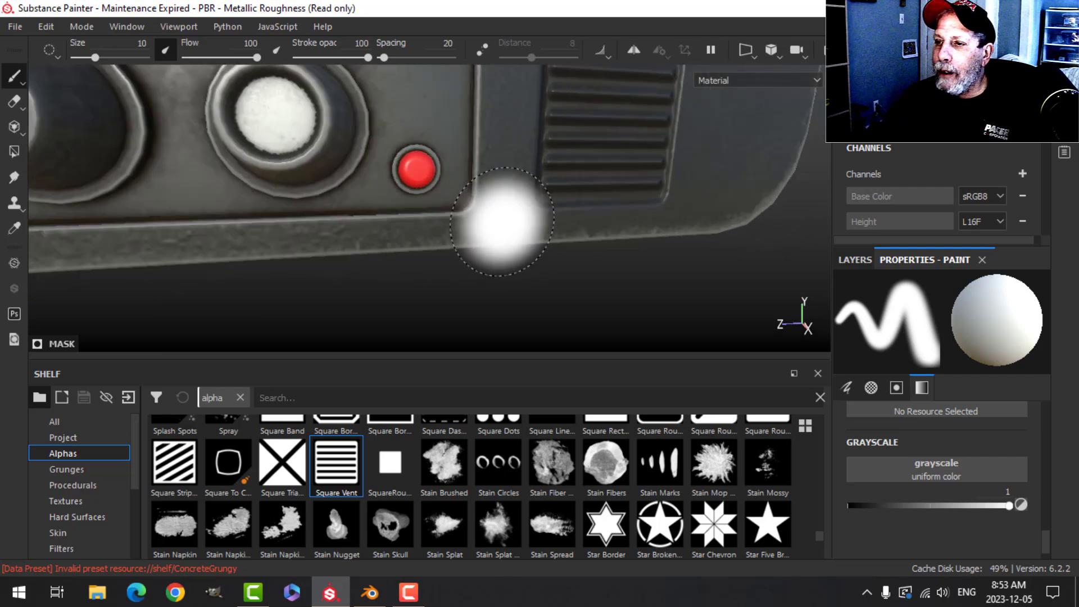
middle_click_drag(523, 210, 556, 193, "alt")
mouse_move(558, 226)
left_mouse_down("alt")
mouse_move(440, 200)
mouse_move(532, 178)
mouse_move(559, 221)
left_mouse_up("alt")
scroll(550, 225, "down", 3)
mouse_move(571, 187)
middle_mouse_down("alt")
mouse_move(561, 203)
mouse_move(562, 187)
middle_mouse_up("alt")
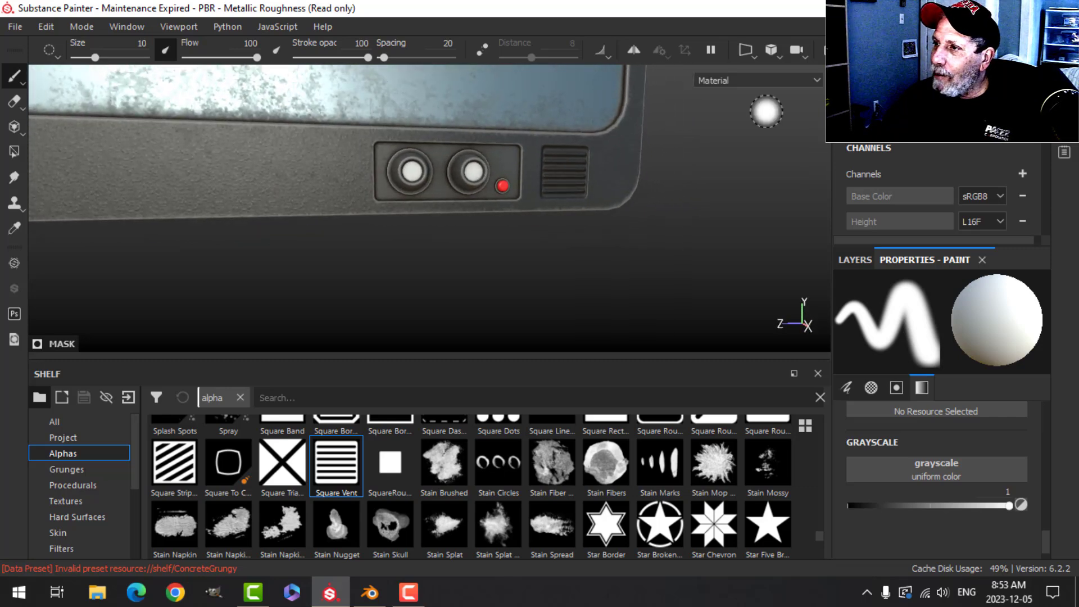
scroll(512, 218, "down", 2)
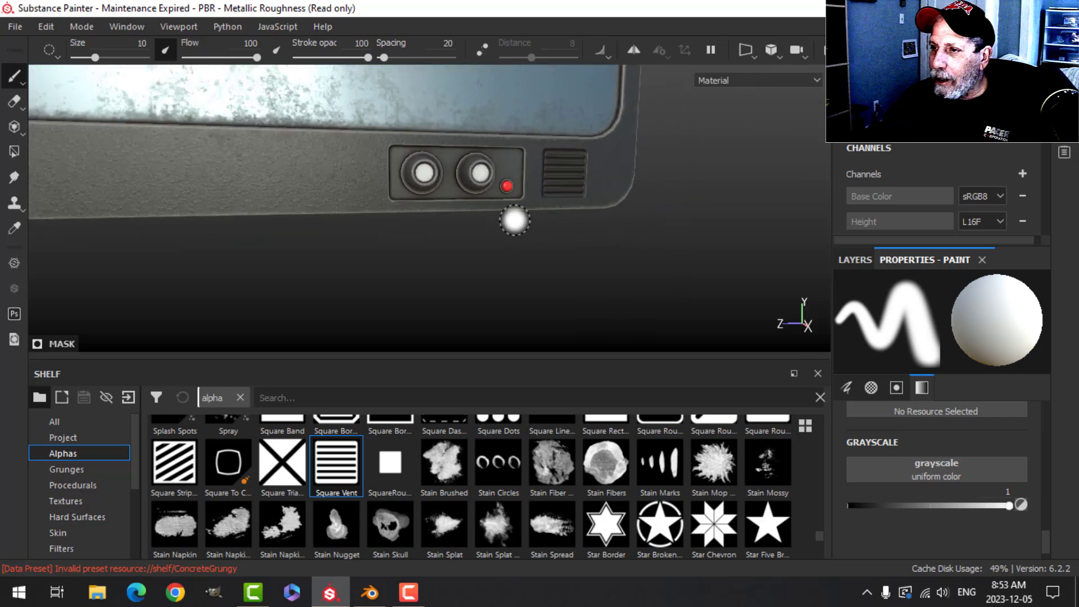
scroll(540, 211, "up", 3)
left_click_drag(564, 207, 566, 214, "alt")
scroll(567, 214, "down", 4)
middle_click_drag(590, 214, 557, 212, "alt")
mouse_move(558, 211)
left_mouse_down("alt")
mouse_move(578, 200)
mouse_move(560, 212)
left_mouse_up("alt")
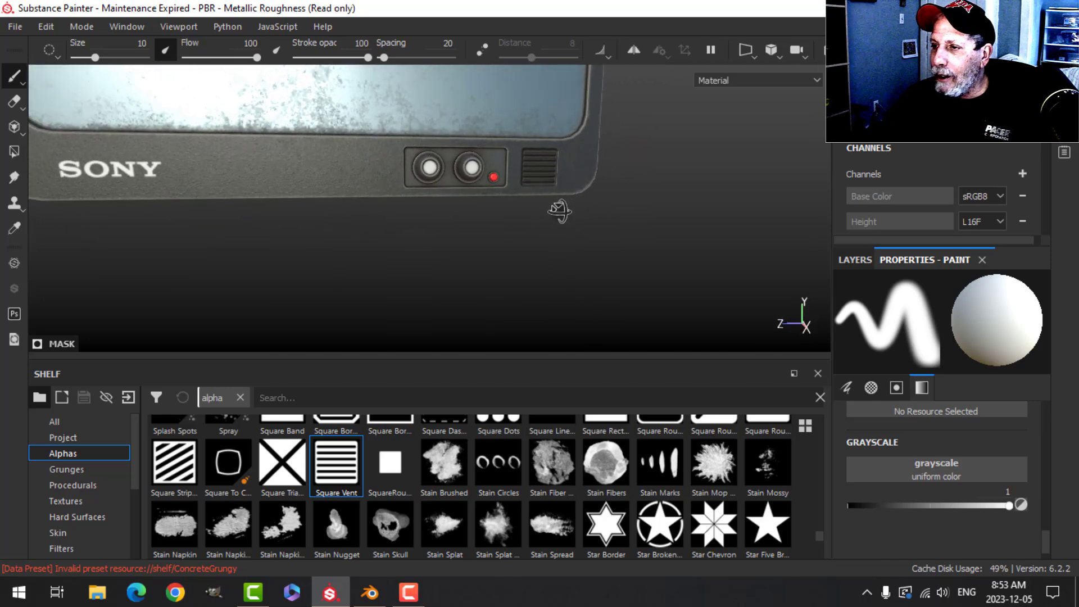
Step: Set the main shader's emissive intensity to about 3.9
left_click(1064, 102)
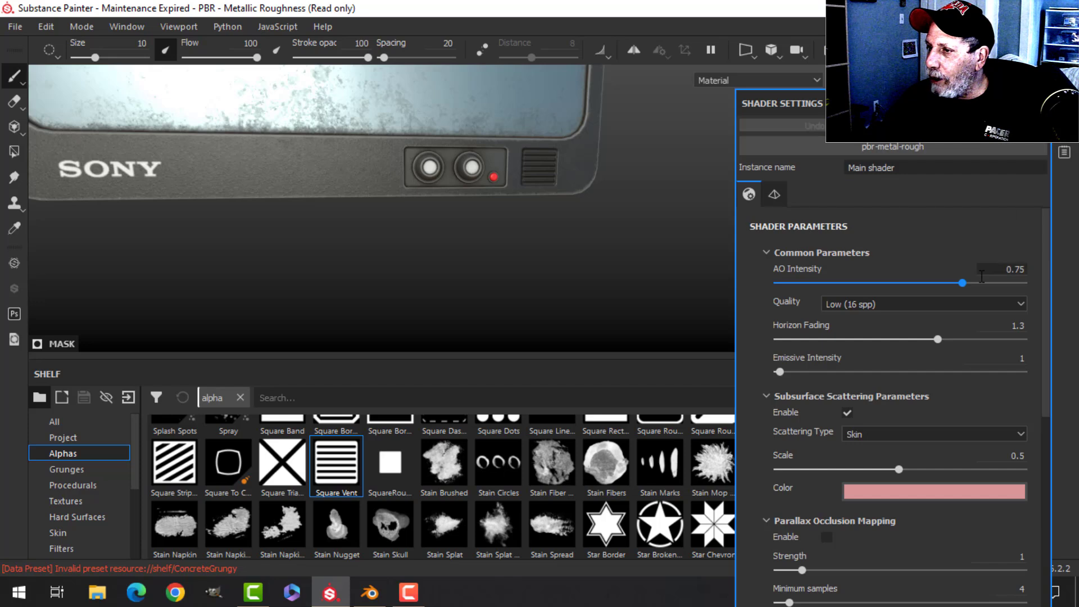
left_click_drag(780, 373, 787, 372)
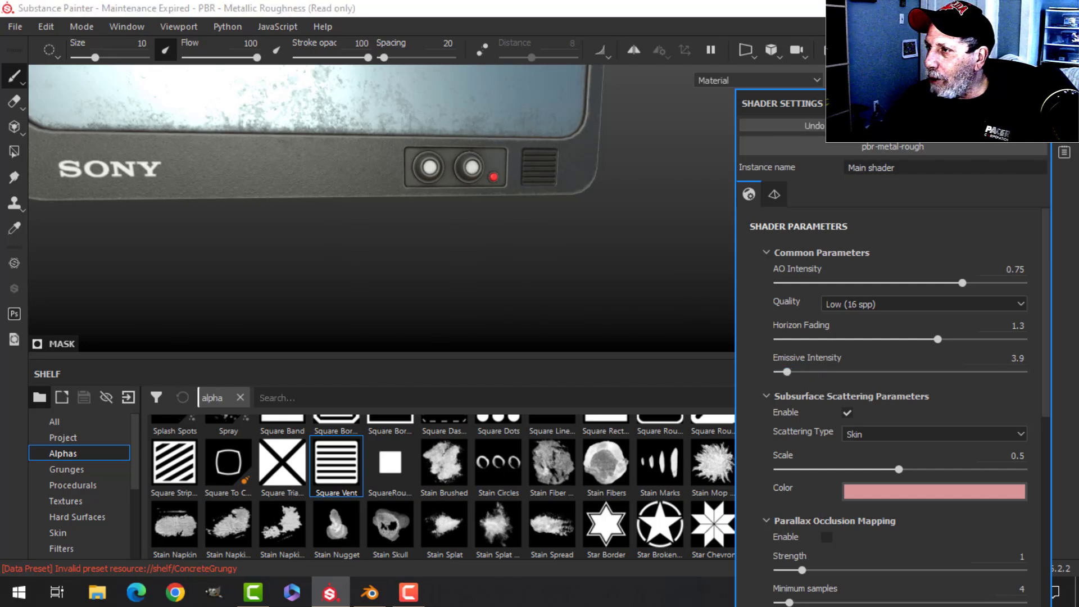
left_click(1063, 102)
Step: Set the emissive color of the red fill layer to a saturated red (0.598, 0.006, 0.006)
left_click(860, 262)
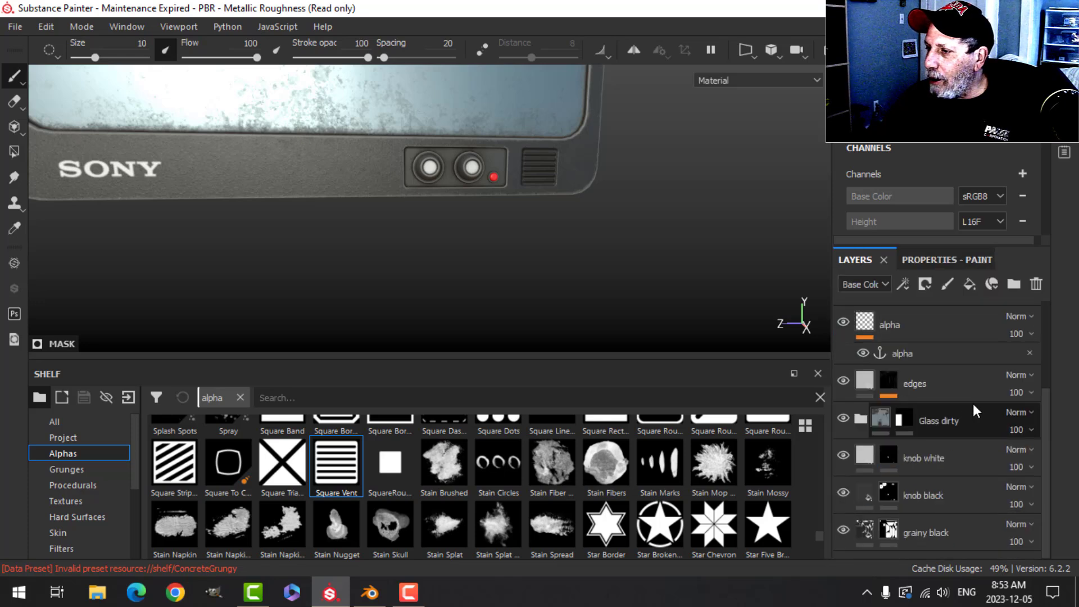
scroll(966, 403, "up", 3)
left_click(901, 332)
left_click(870, 322)
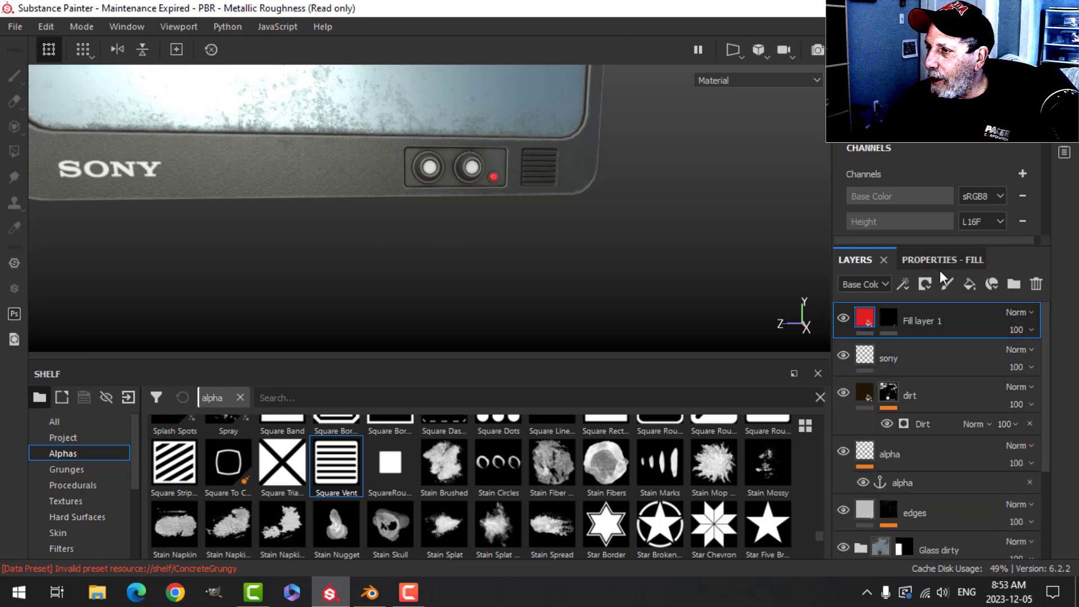
left_click(947, 529)
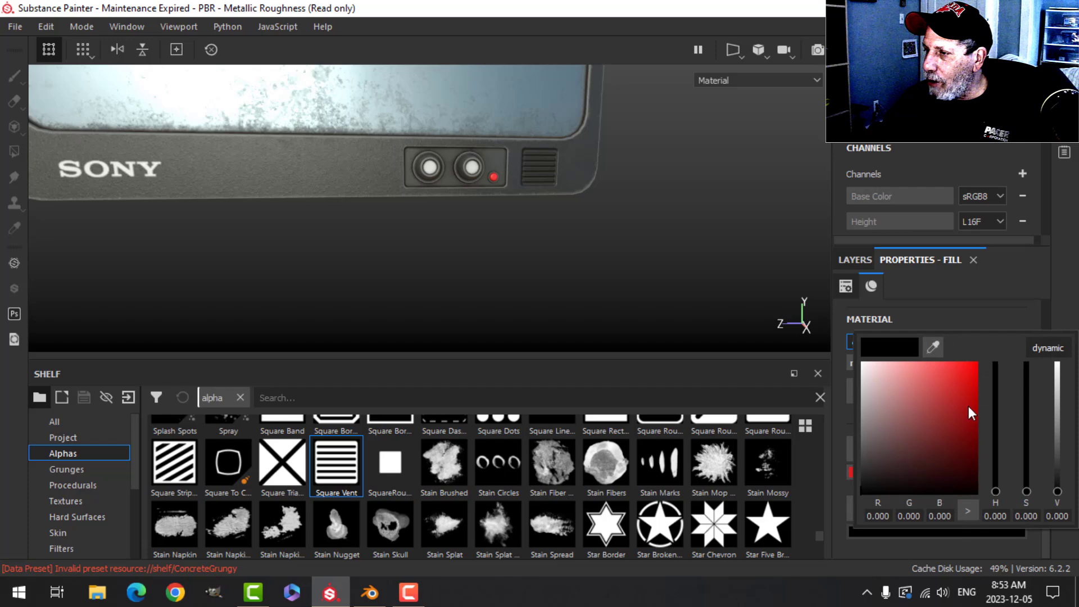
left_click(965, 389)
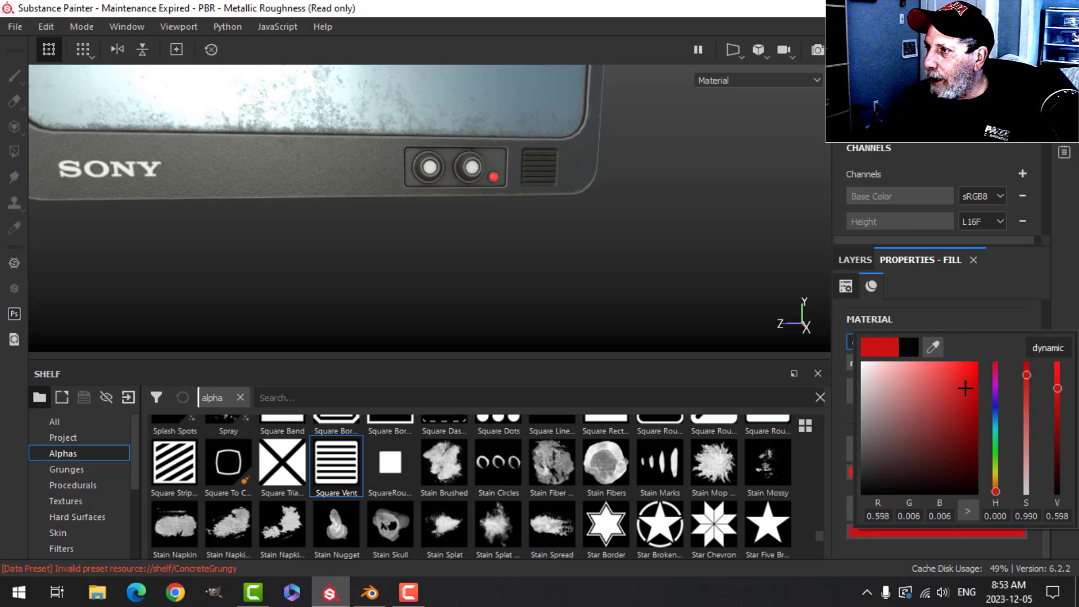
Step: Raise the main shader's emissive intensity to about 6.49
left_click(1064, 77)
left_click(1064, 102)
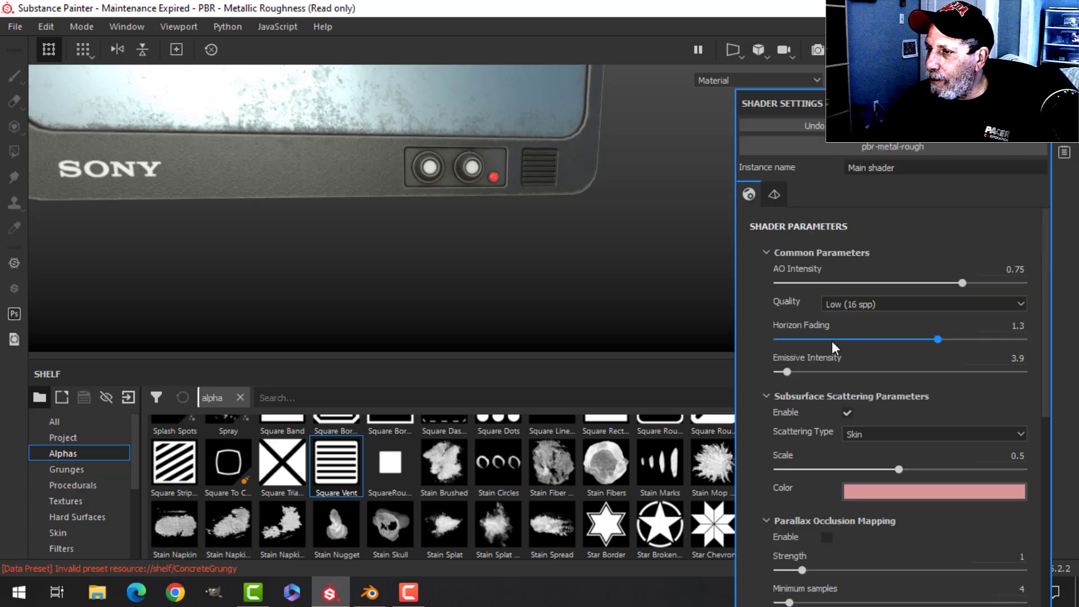
mouse_move(791, 371)
left_mouse_down()
mouse_move(836, 366)
mouse_move(808, 370)
left_mouse_up()
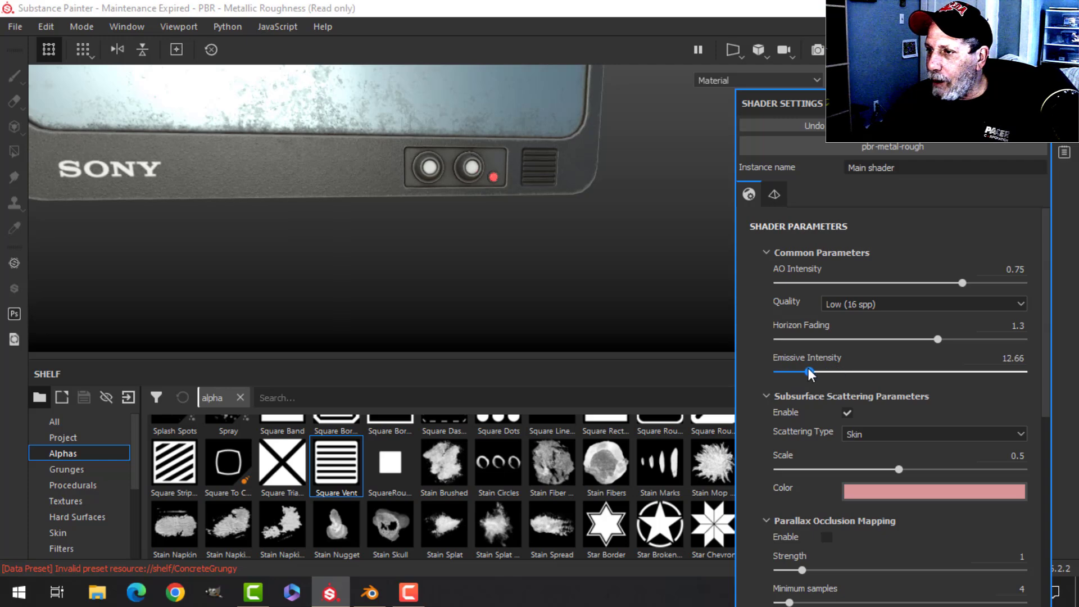
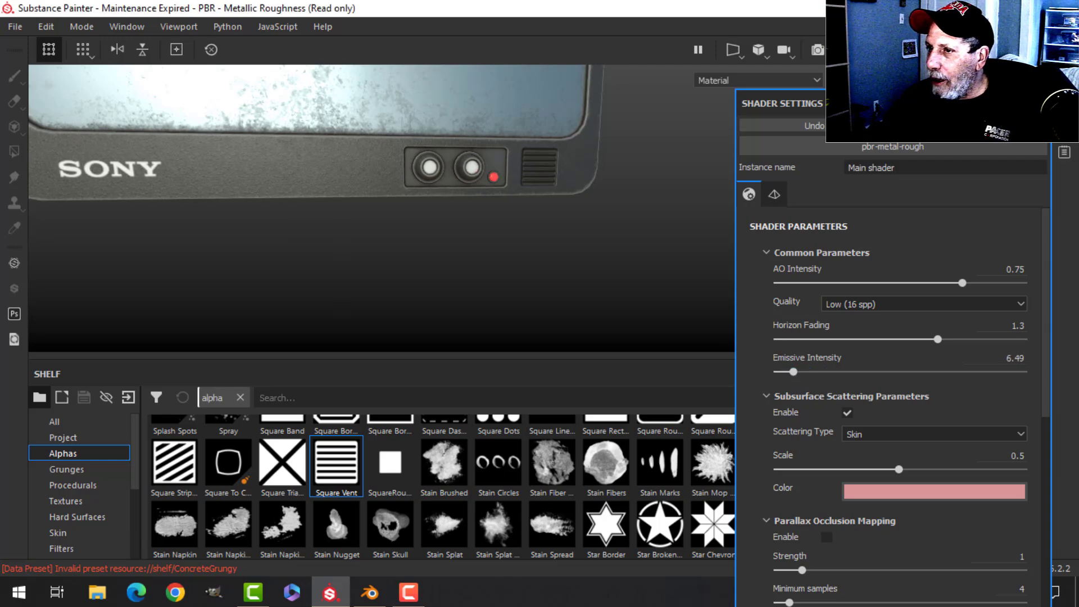
left_click(680, 190)
Step: Change the button fill layer's base color to a paler, less saturated red and check the glow on the TV front
scroll(679, 190, "up", 4)
mouse_move(672, 238)
right_mouse_down("shift")
mouse_move(605, 227)
mouse_move(660, 233)
mouse_move(659, 222)
mouse_move(660, 230)
right_mouse_up("shift")
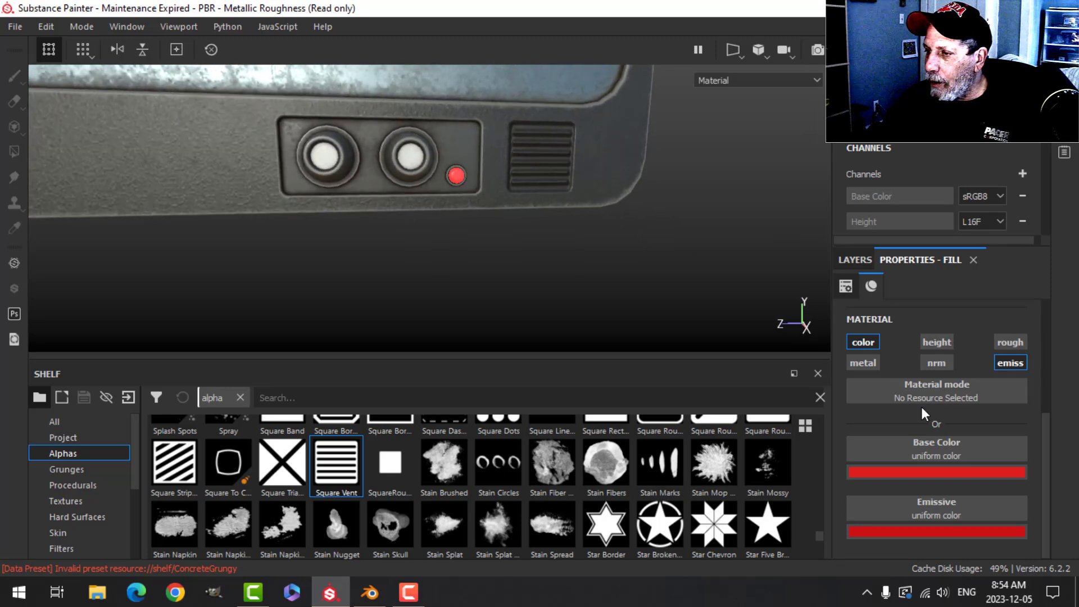
left_click(943, 474)
left_click_drag(905, 332, 922, 336)
scroll(644, 236, "down", 5)
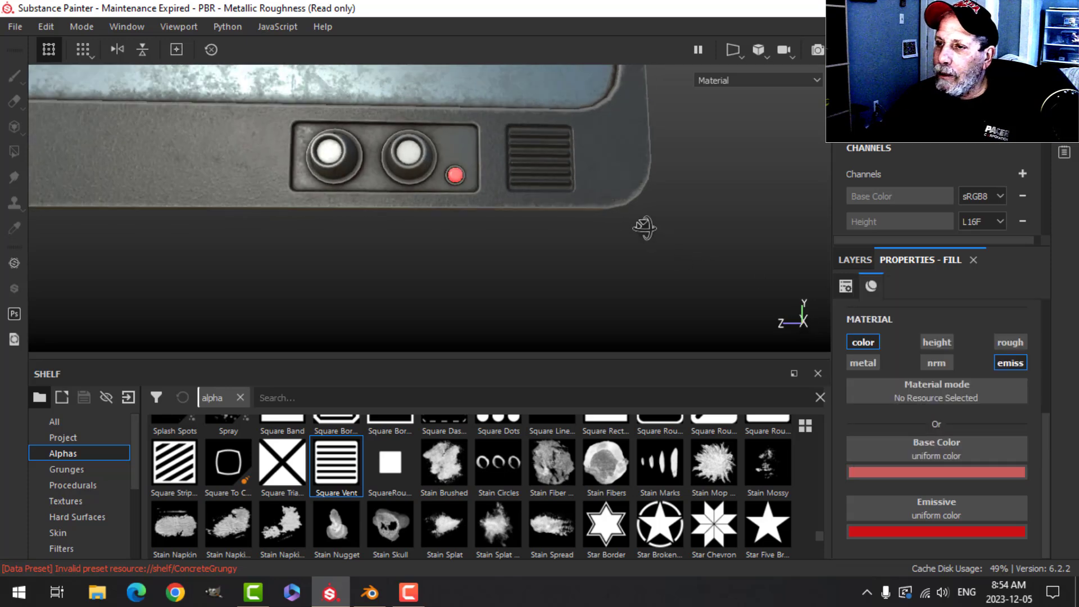
left_click_drag(591, 172, 618, 233, "alt")
scroll(630, 238, "up", 5)
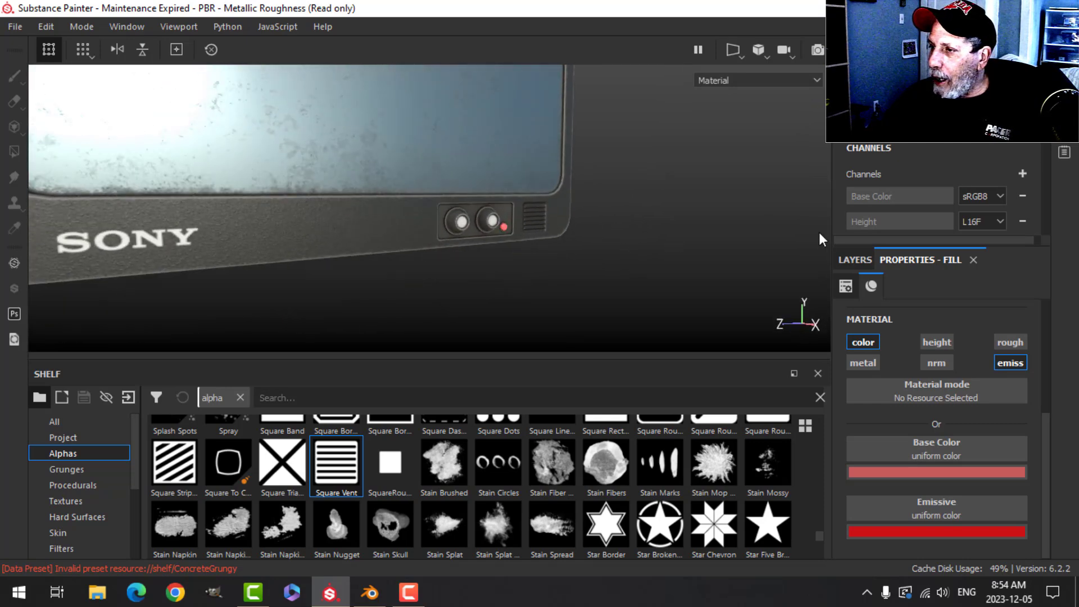
Step: Rename the button's fill layer as emissive
left_click(841, 260)
double_click(926, 325)
type("emissive")
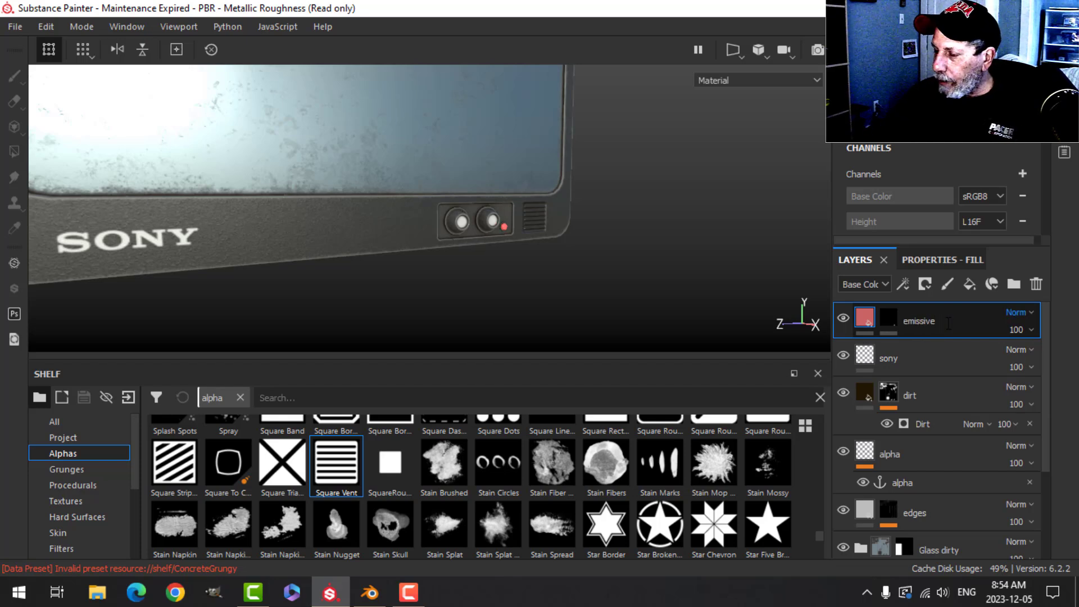
key("Return")
Step: Add a fill layer above the emissive layer with only the height channel active and a height of about -0.0531
left_click(967, 282)
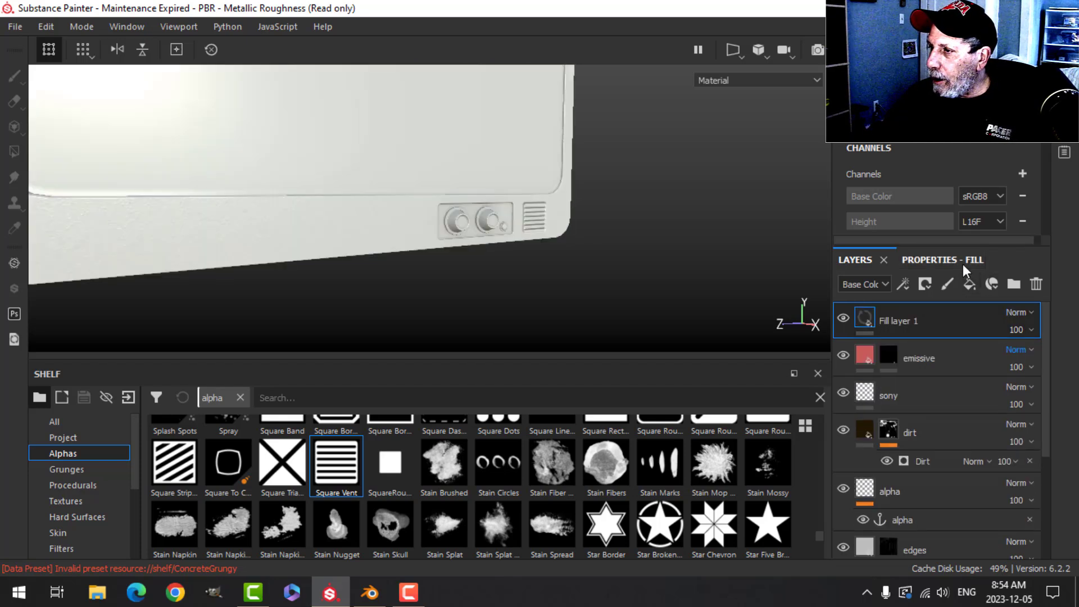
left_click(964, 263)
left_click(937, 342, "ctrl")
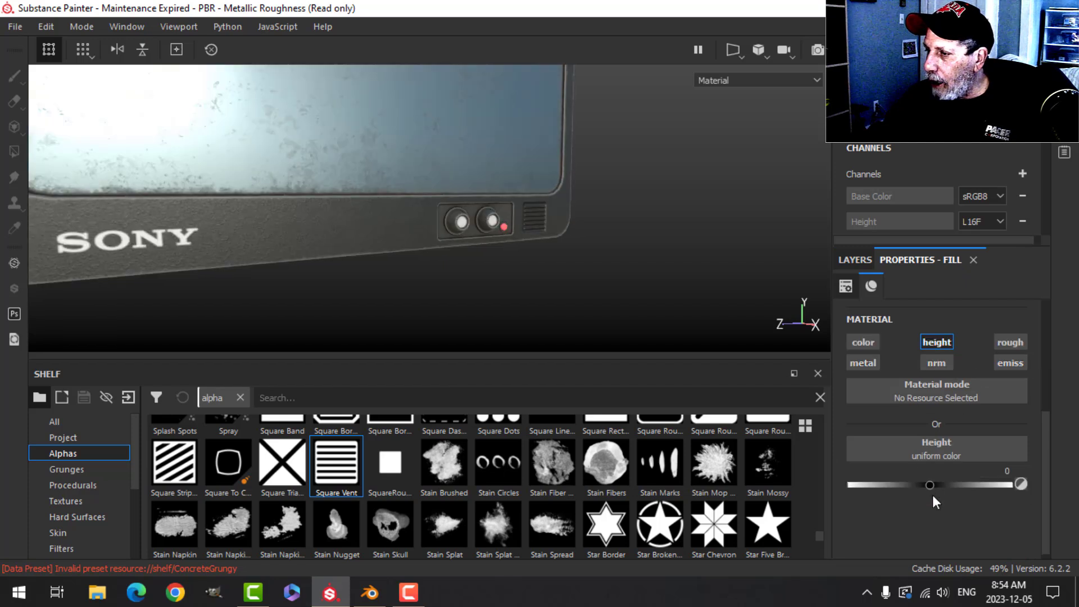
left_click(925, 484)
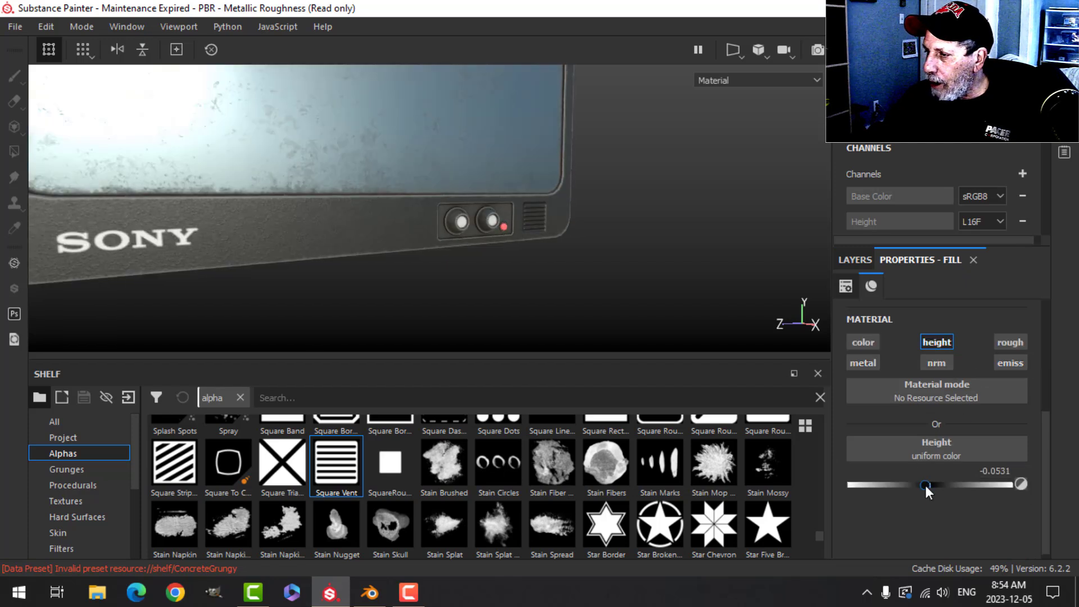
Step: Add a black mask to the height fill layer and put a fill effect in that mask
left_click(855, 259)
left_click(924, 283)
left_click(938, 321)
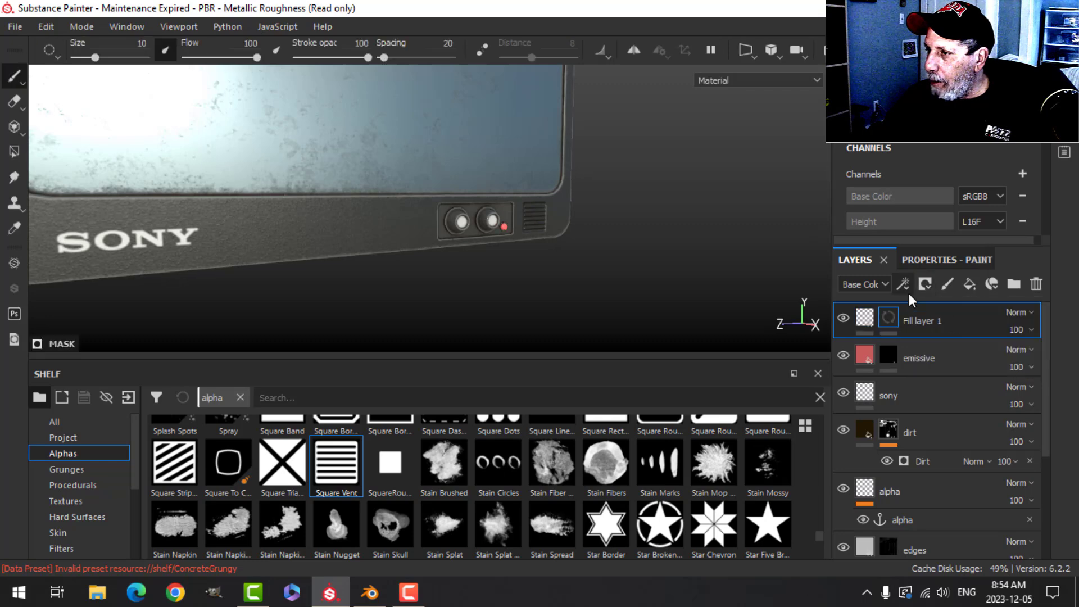
left_click(902, 284)
left_click(939, 343)
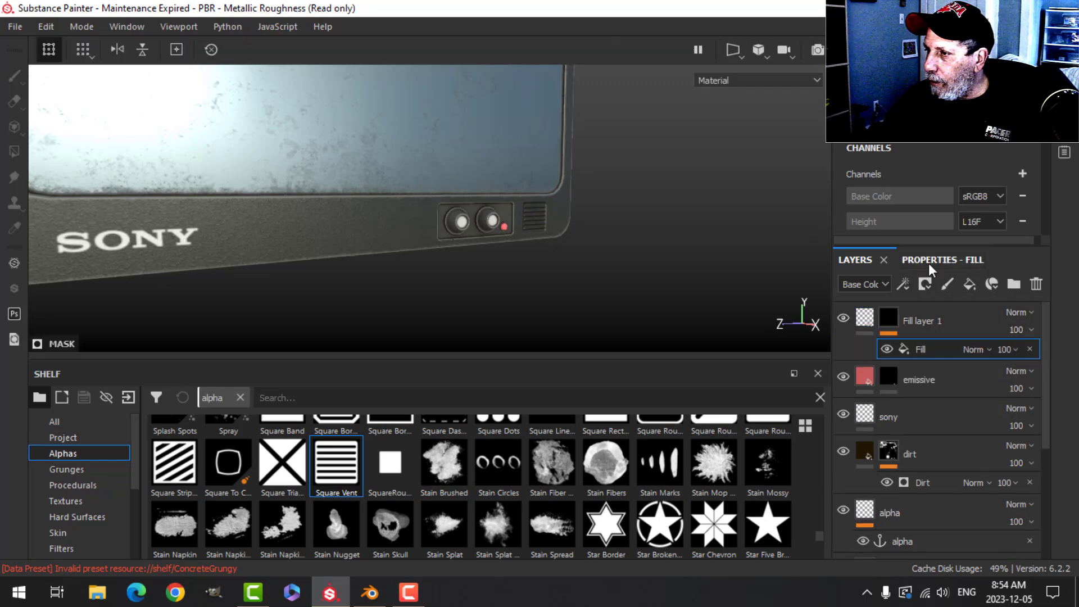
Step: Assign the Grunge Scratches Rough texture to the mask's fill effect and lower its balance to about 0.08
left_click(941, 359)
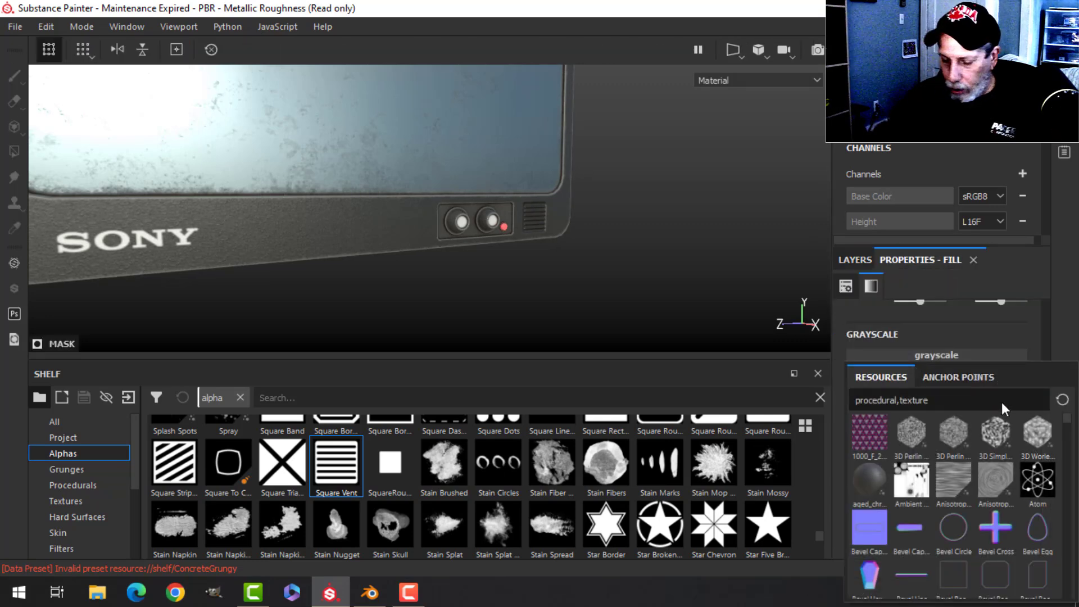
type("scra")
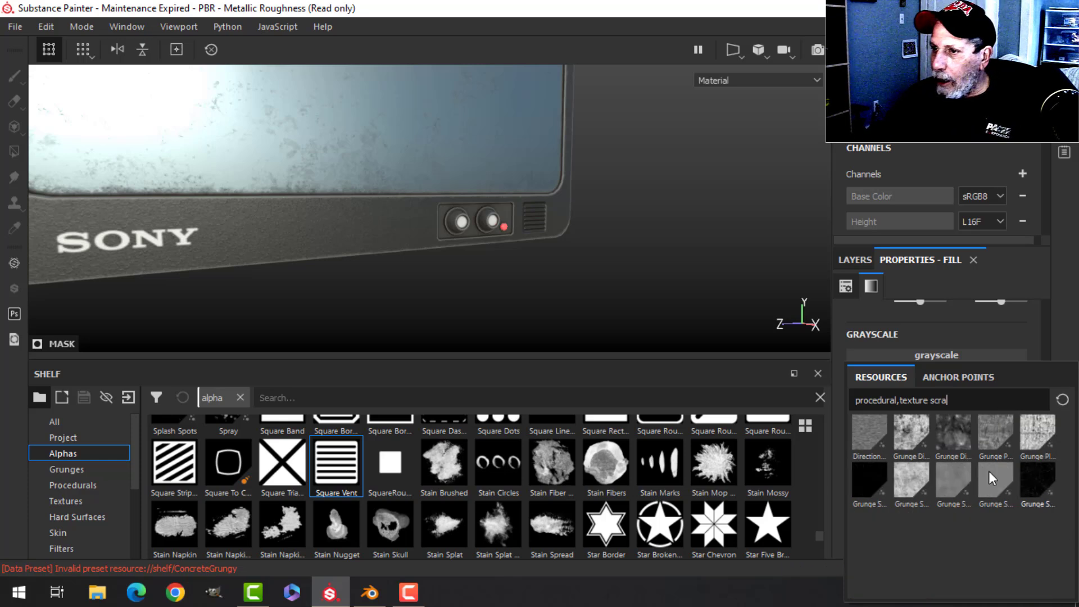
left_click(1046, 489)
left_click_drag(943, 507, 881, 509)
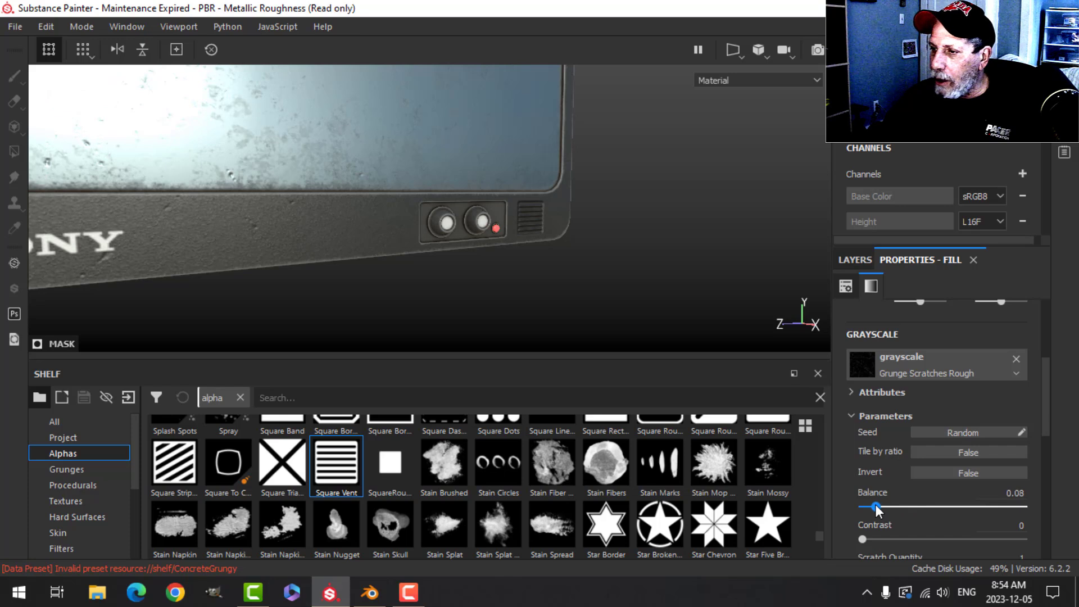
Step: Set the Grunge Scratches Rough texture's contrast to 0.35 and its scratch length to 0.81
scroll(939, 508, "down", 3)
left_click_drag(864, 444, 910, 444)
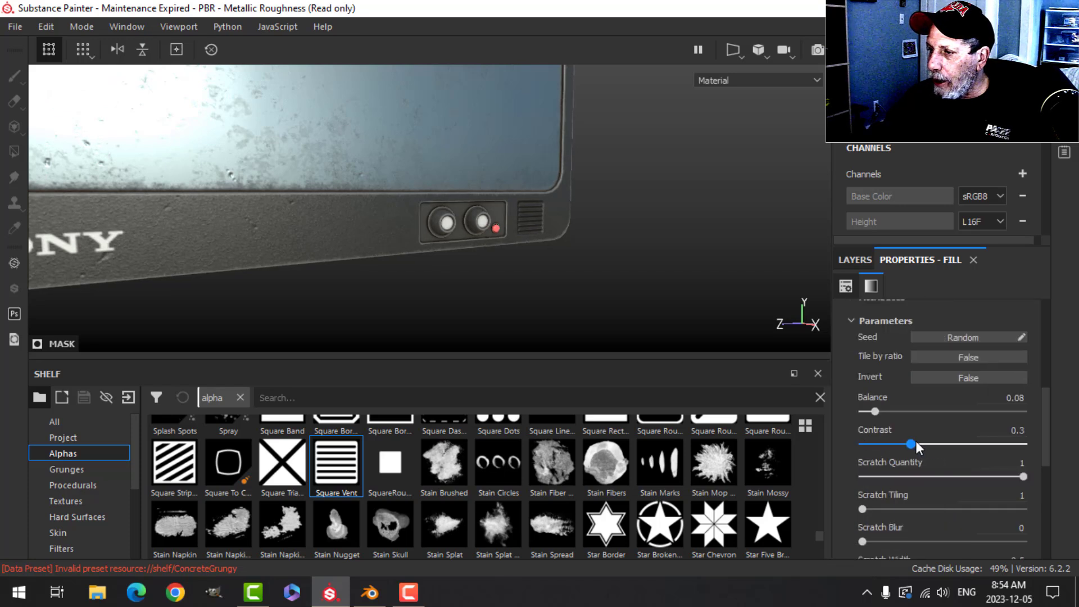
scroll(923, 511, "down", 2)
scroll(922, 494, "down", 2)
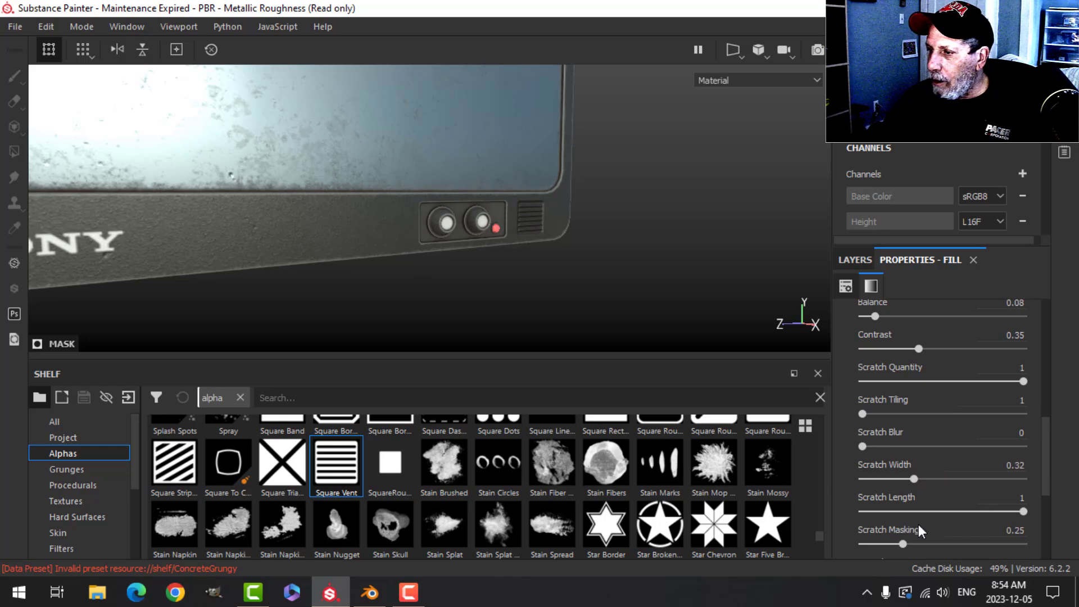
left_click_drag(1020, 512, 992, 511)
left_click_drag(369, 275, 443, 254, "alt")
middle_click_drag(443, 254, 211, 254, "alt")
left_click_drag(508, 272, 489, 292, "alt")
Step: Raise the scratch texture's balance to 0.12 and its scratch width to 0.45
scroll(888, 321, "up", 1)
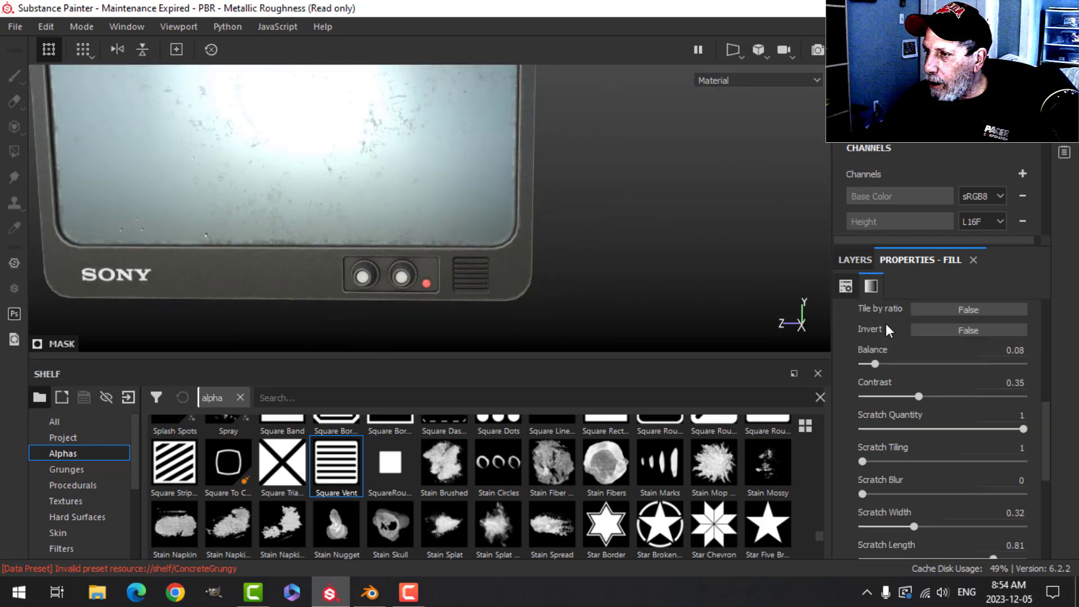
left_click_drag(881, 358, 882, 363)
left_click_drag(325, 229, 393, 232, "alt")
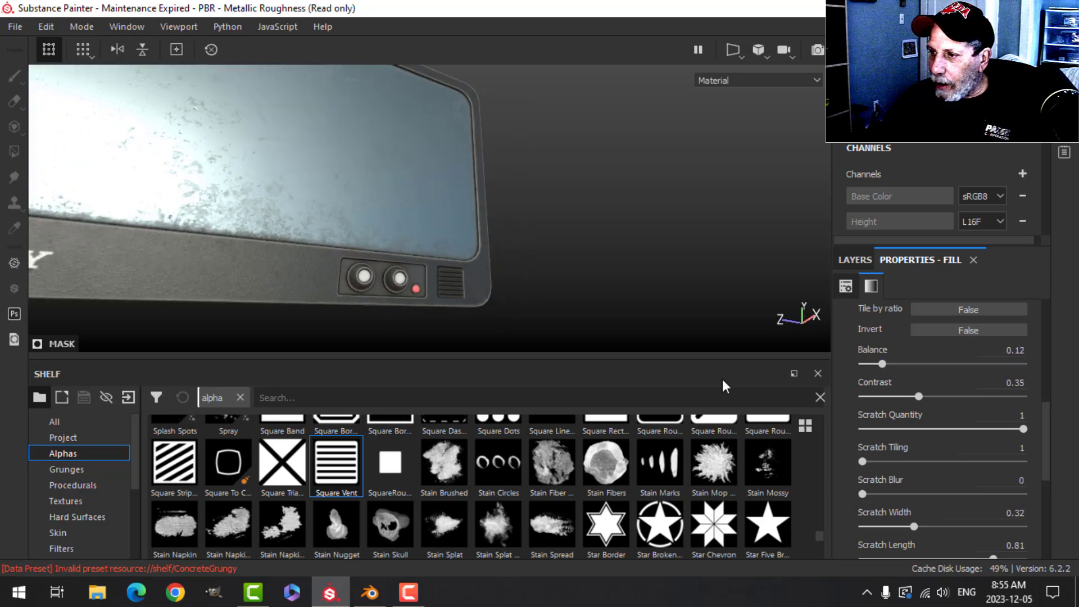
scroll(888, 497, "down", 1)
scroll(889, 497, "down", 1)
left_click_drag(915, 431, 935, 431)
left_click_drag(302, 295, 526, 259, "alt")
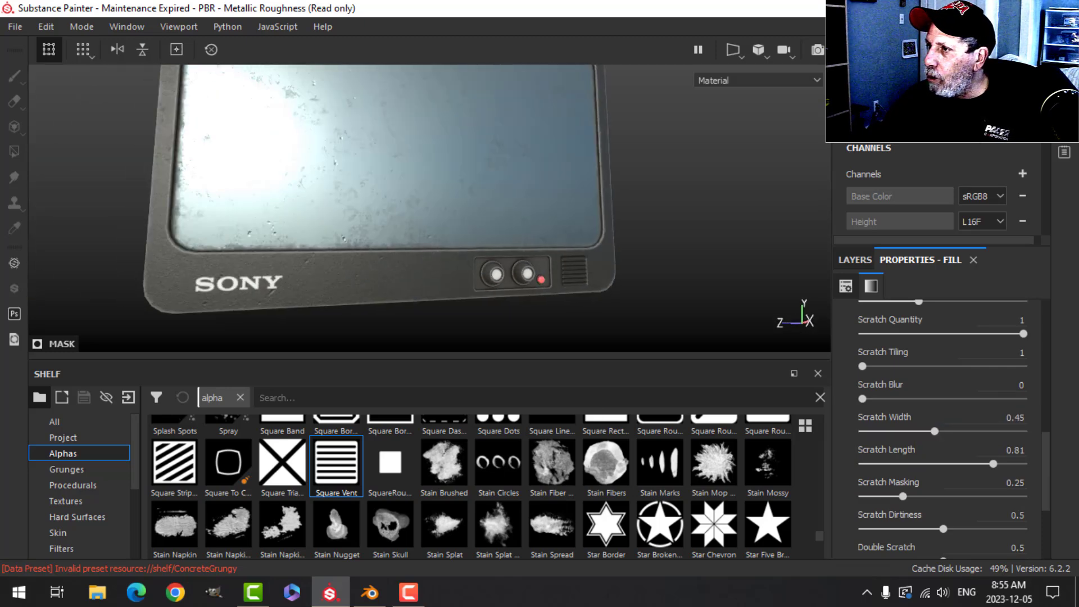
Step: Set the texture set's size to 2048
scroll(927, 168, "up", 3)
left_click(942, 184)
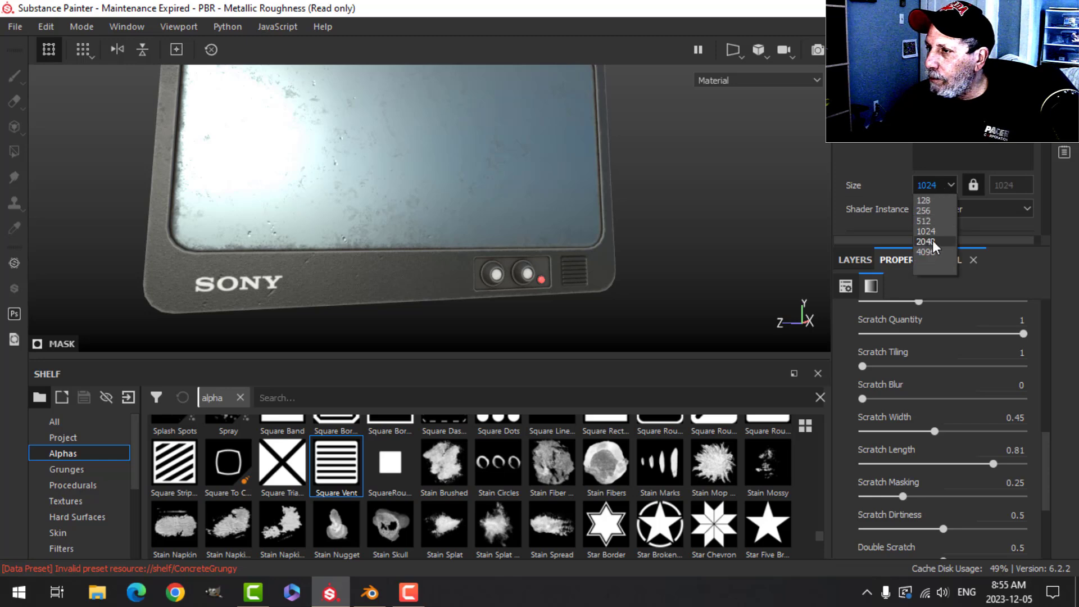
left_click(932, 241)
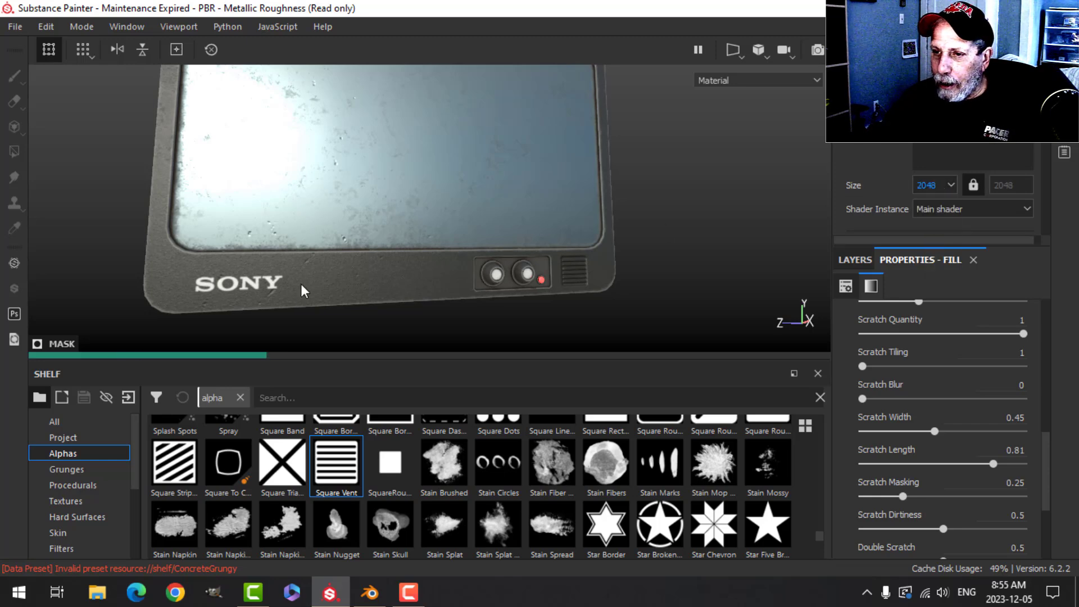
mouse_move(322, 291)
left_mouse_down("alt")
mouse_move(299, 274)
mouse_move(301, 285)
left_mouse_up("alt")
scroll(337, 306, "up", 3)
middle_click_drag(354, 280, 372, 226, "alt")
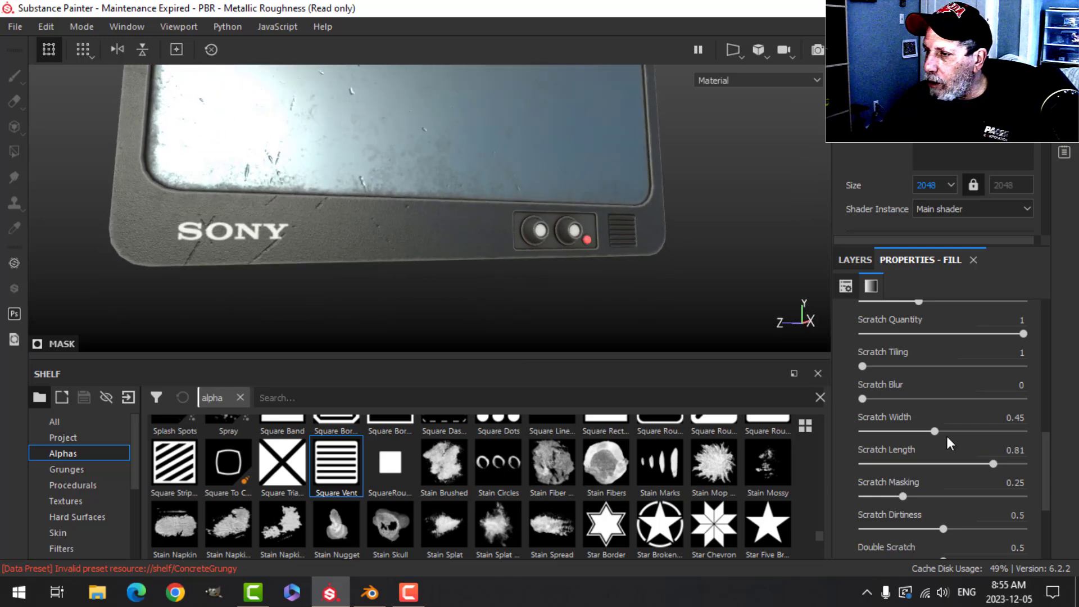
Step: Lower the scratch texture's balance to 0.04, raise its contrast and reduce its scratch width
scroll(927, 338, "up", 2)
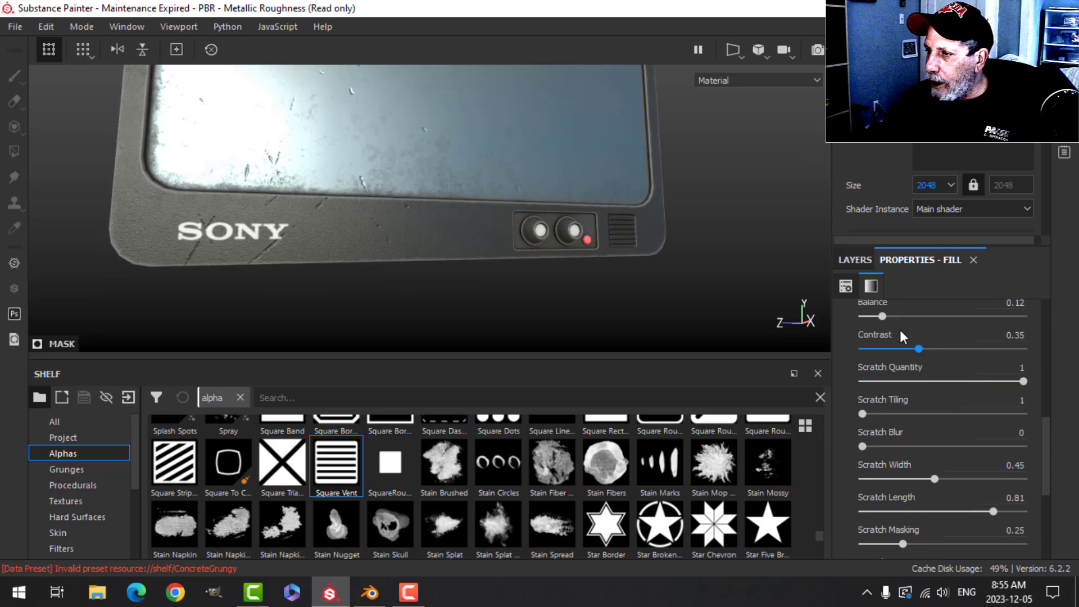
left_click_drag(884, 321, 869, 321)
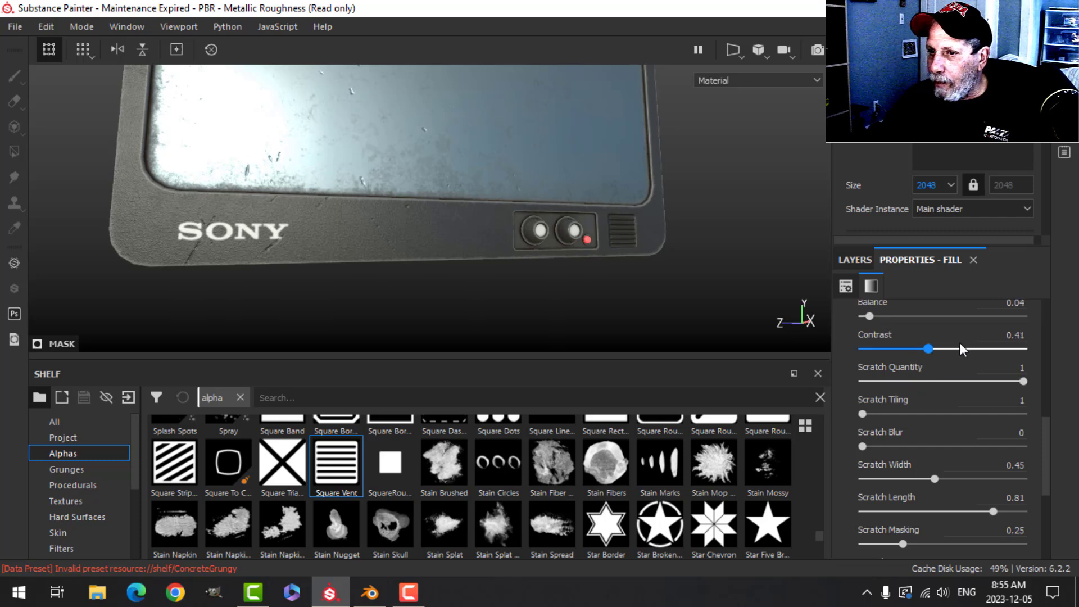
left_click_drag(980, 349, 981, 348)
left_click_drag(934, 479, 890, 479)
left_click_drag(665, 284, 498, 236, "alt")
middle_click_drag(463, 223, 493, 230, "alt")
scroll(493, 230, "down", 1)
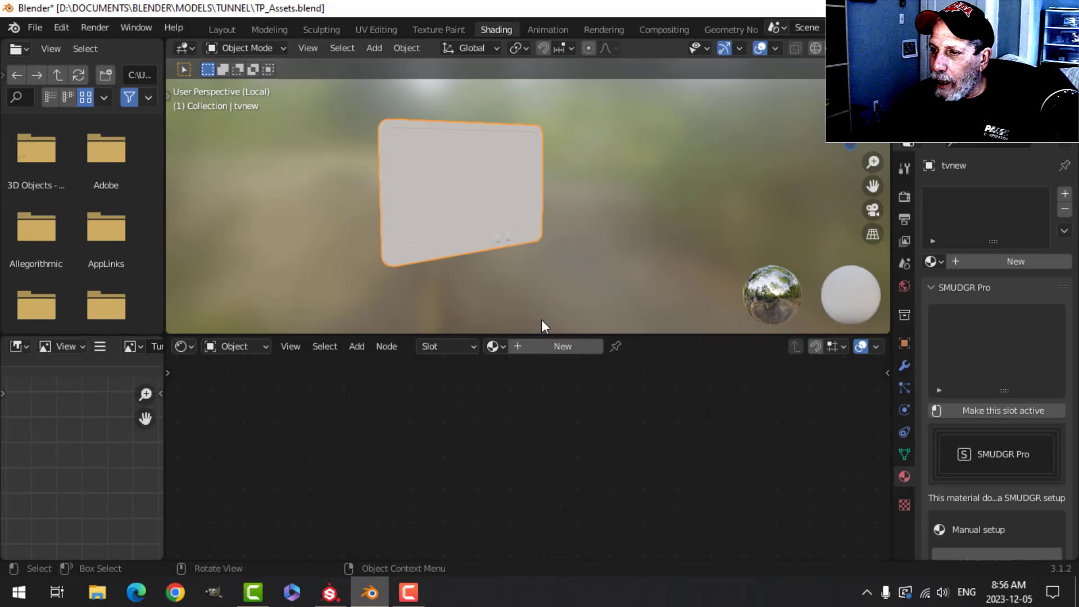
Step: Create a new material on the tvnew object and name it TPtv
left_click(552, 342)
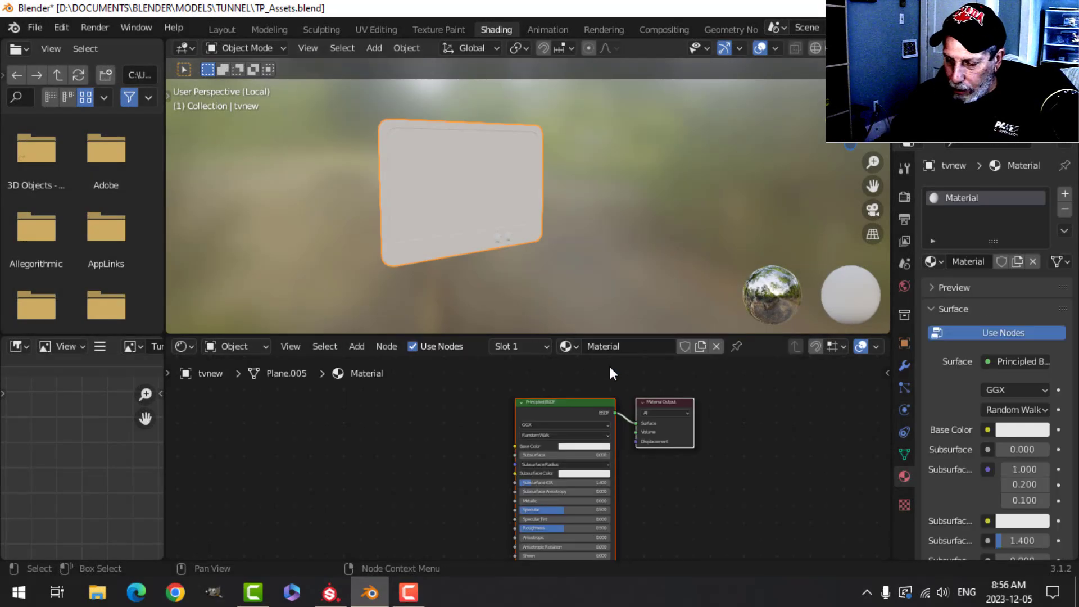
left_click(609, 346)
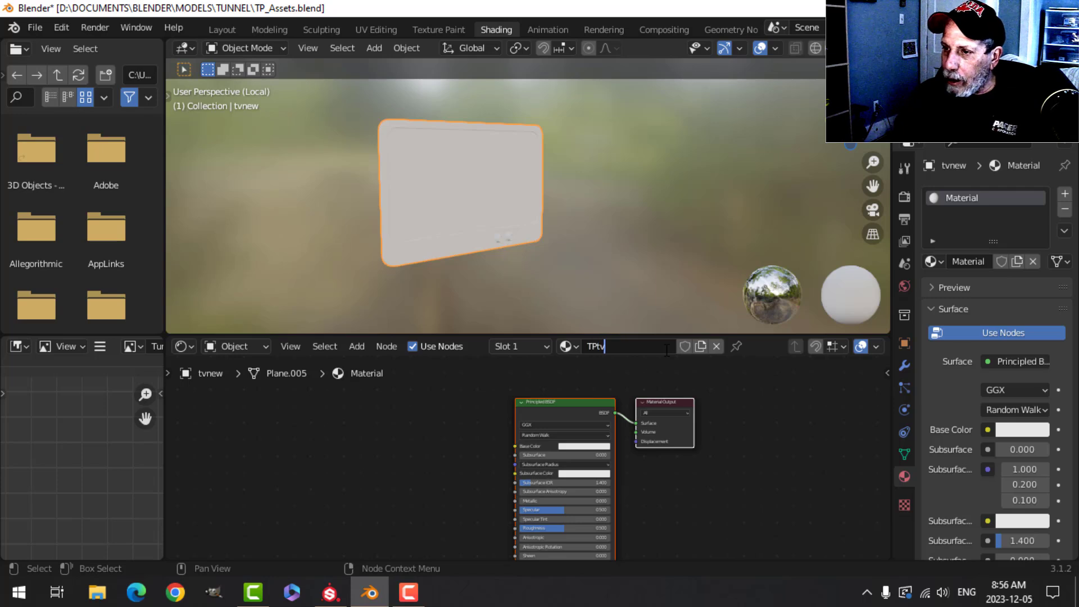
type("TPtv")
key("Return")
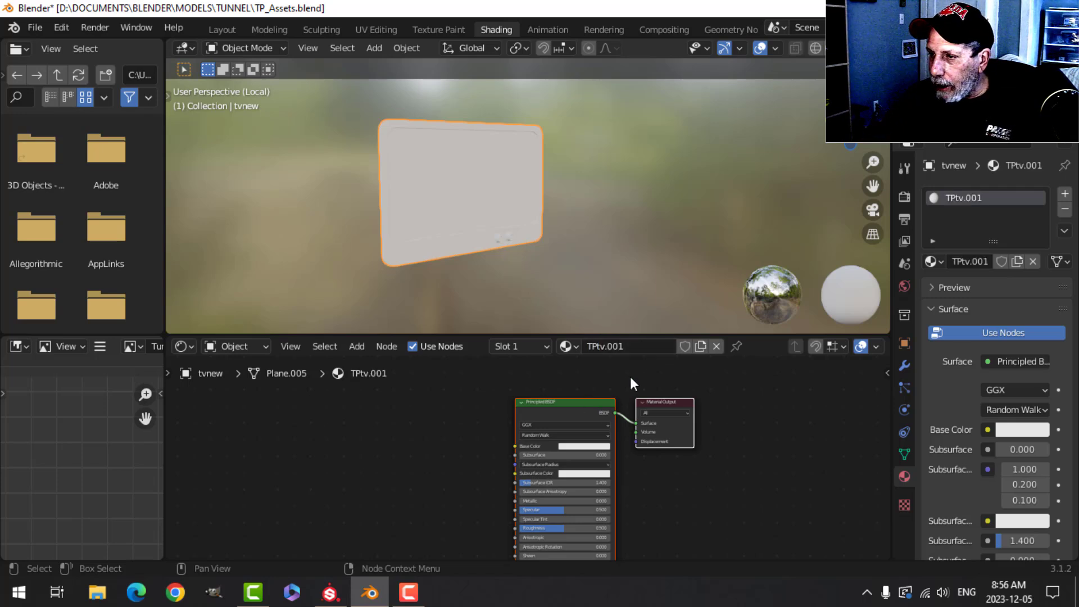
Step: Run Principled Texture Setup on the Principled BSDF with the TunnelProjectTVvideo_TPtv maps, BaseColor through Roughness, from the TEXTURE TEST folder
left_click(568, 409)
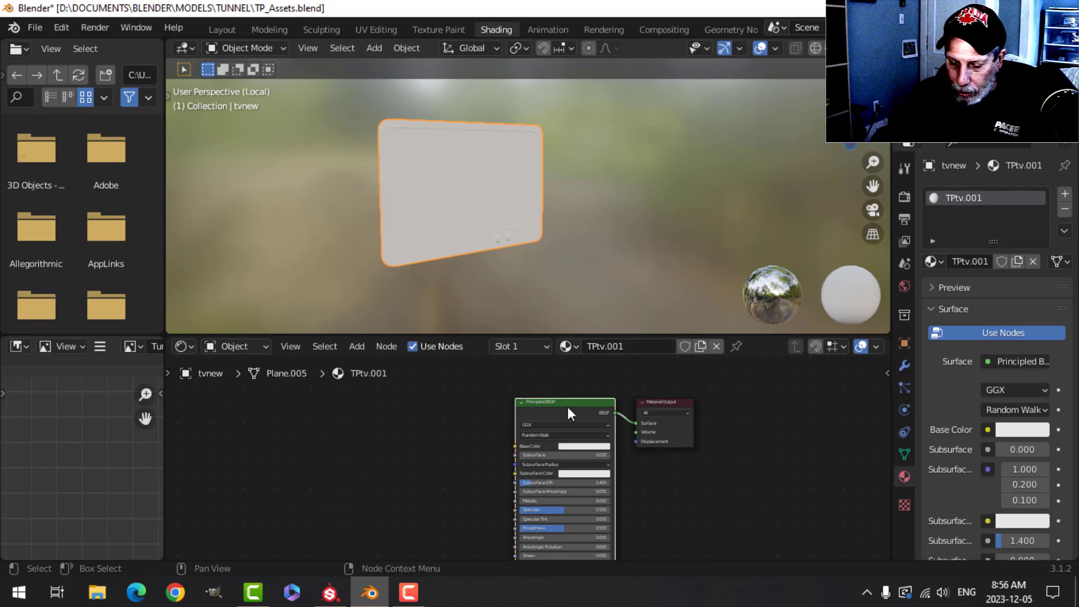
key("ctrl+shift+t")
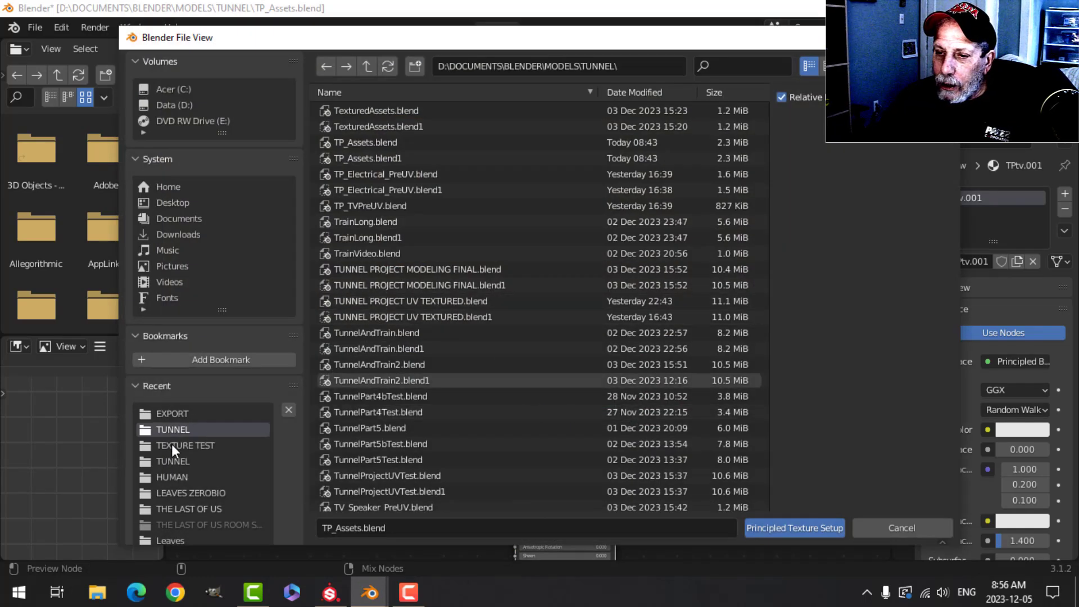
left_click(171, 444)
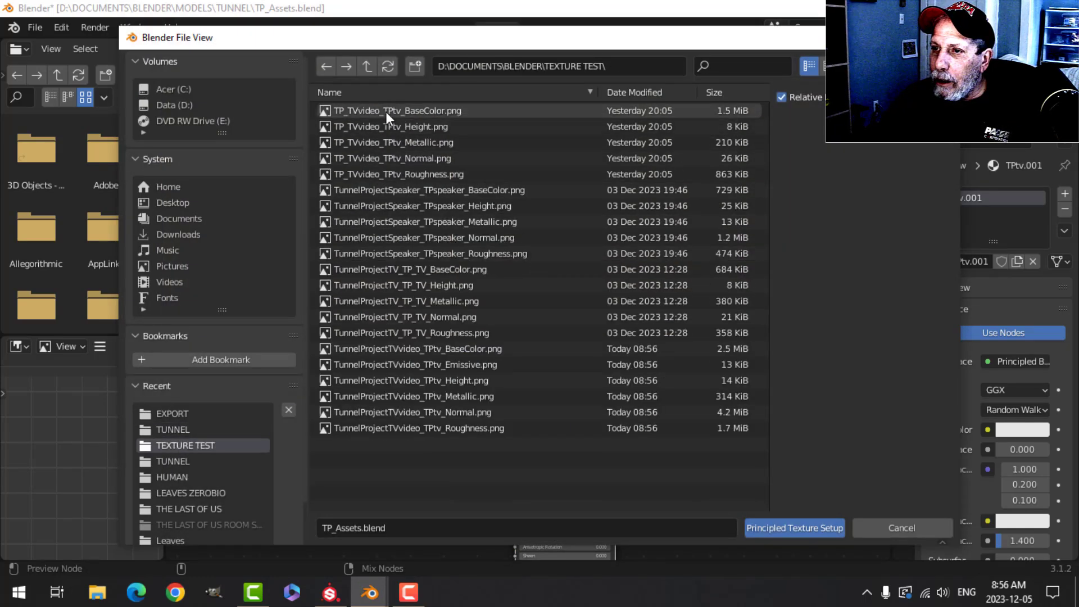
left_click(431, 110)
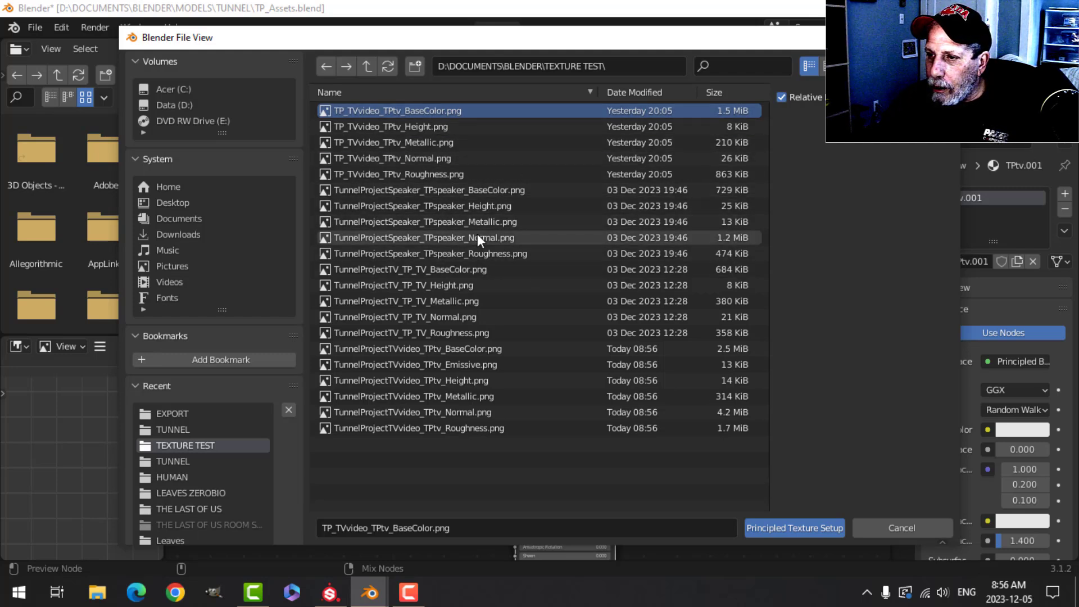
left_click(466, 349)
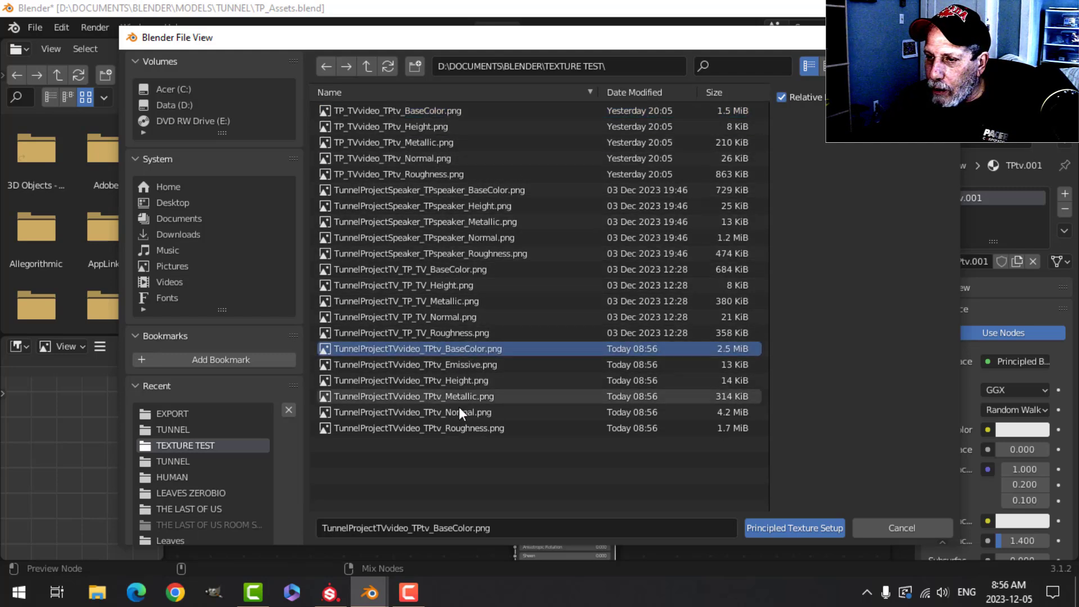
left_click(459, 427, "shift")
left_click(753, 527)
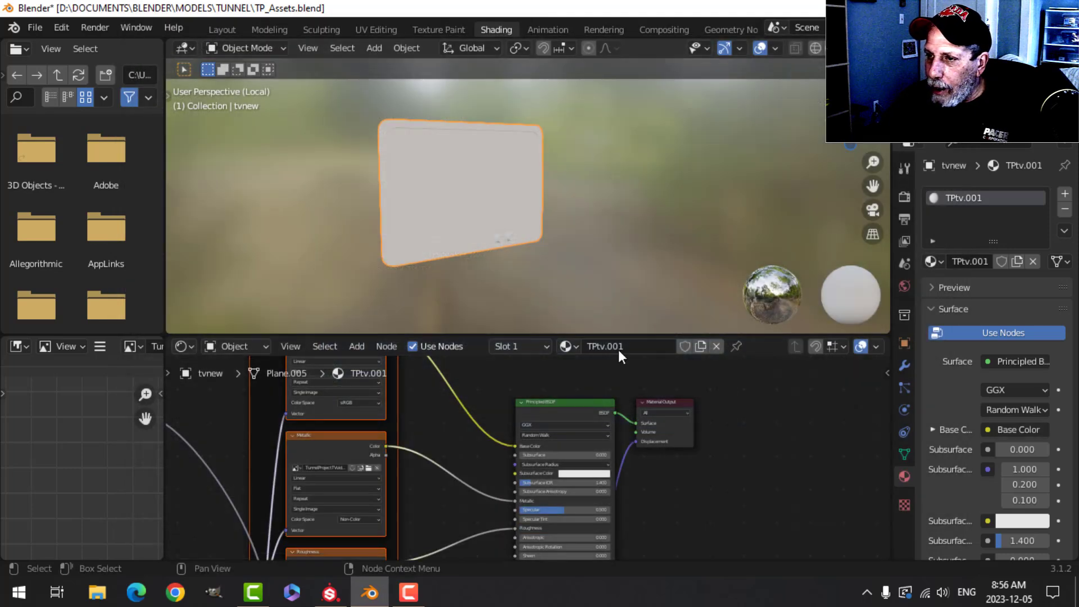
Step: Examine the Sony logo, the surface scratches and the lower frame of the textured TV
scroll(542, 255, "up", 2)
scroll(542, 255, "down", 2)
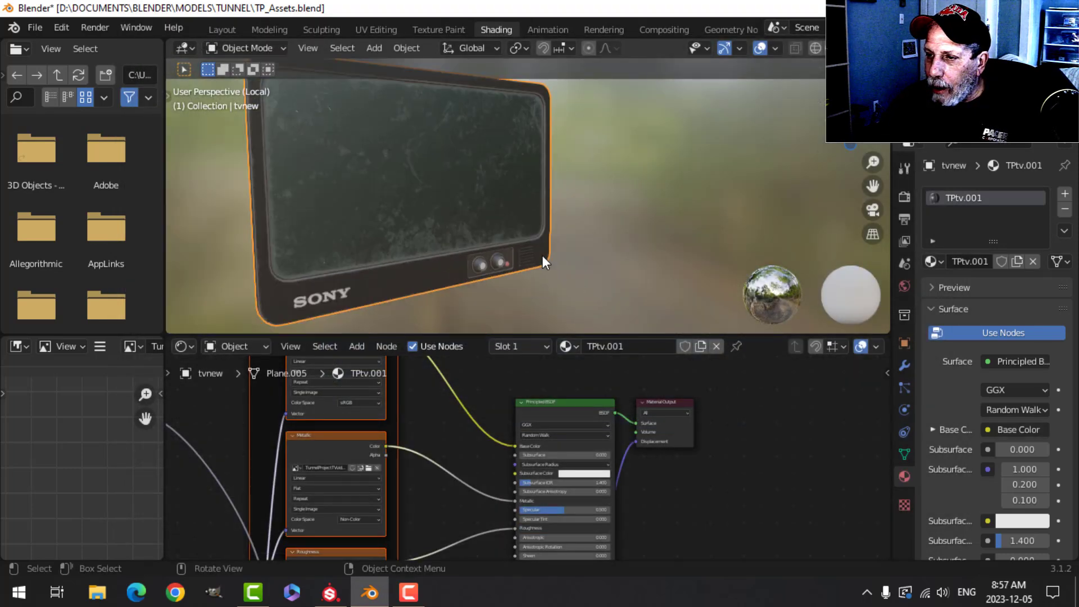
middle_click_drag(537, 257, 549, 223, "shift")
scroll(546, 237, "down", 2)
scroll(540, 238, "up", 6)
middle_click_drag(428, 250, 444, 234, "shift")
scroll(480, 240, "up", 3)
scroll(457, 261, "down", 3)
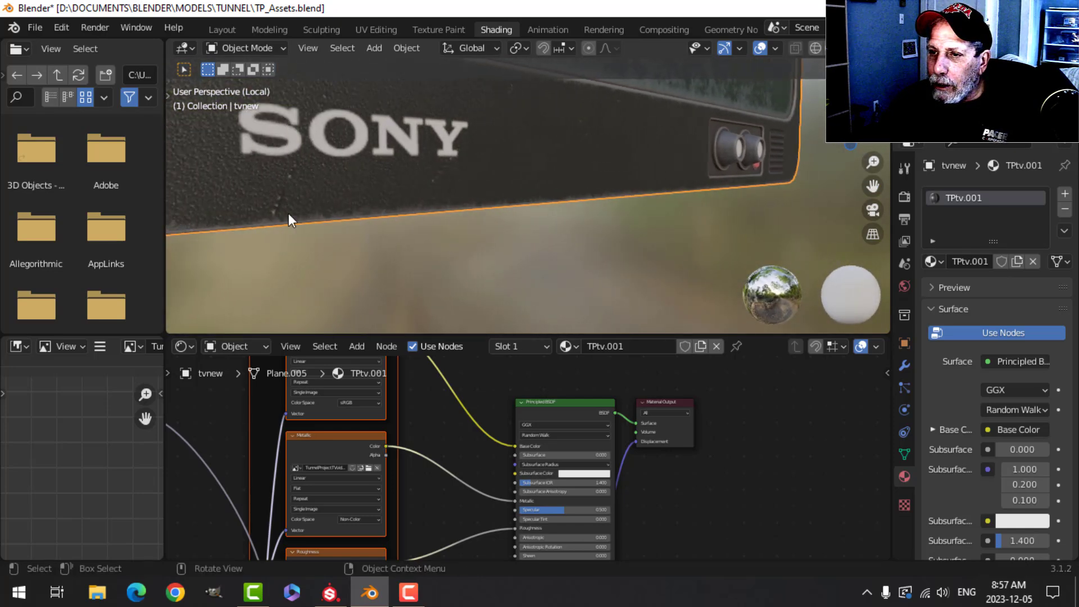
scroll(477, 197, "down", 3)
middle_click_drag(549, 202, 440, 217)
scroll(504, 473, "down", 4)
Step: Examine the knobs, red button and vent on the TV's lower corner up close
middle_click_drag(503, 503, 508, 395)
scroll(495, 410, "down", 1)
middle_click_drag(416, 315, 454, 241)
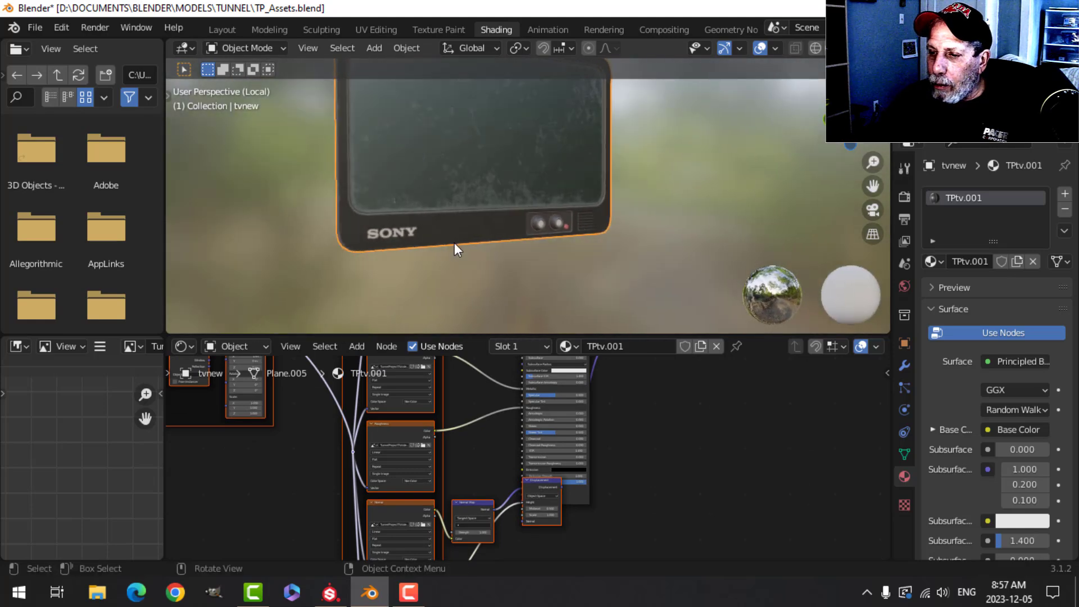
scroll(464, 248, "up", 3)
middle_click_drag(289, 214, 484, 238)
scroll(448, 238, "up", 3)
scroll(475, 230, "up", 3)
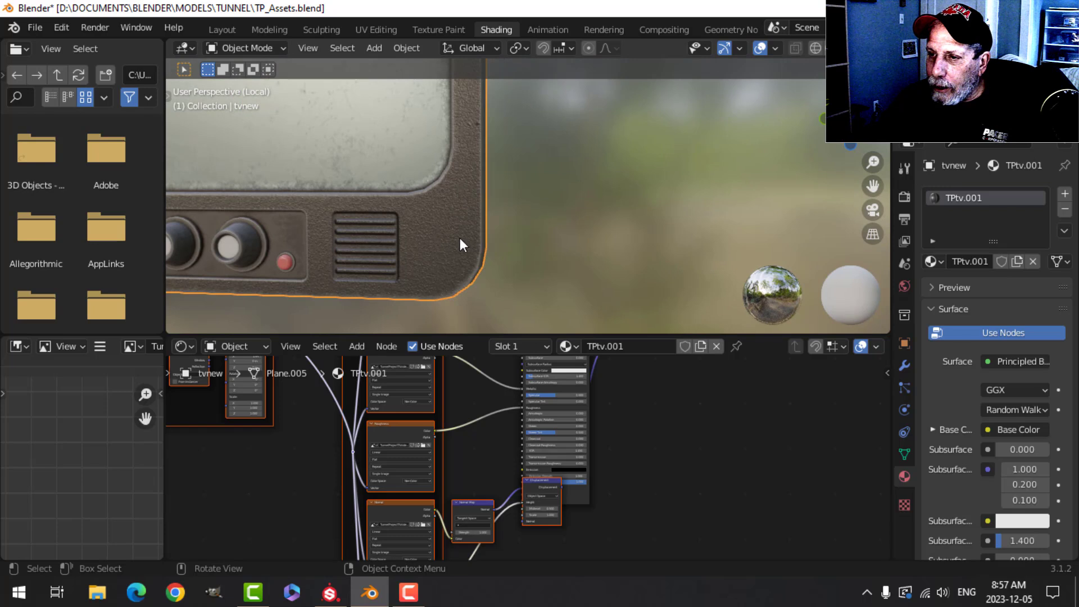
middle_click_drag(384, 236, 456, 199)
scroll(456, 218, "down", 2)
scroll(634, 490, "up", 2)
Step: Move the Principled BSDF and Material Output nodes well away from the texture nodes to make room
middle_click_drag(621, 473, 533, 555)
scroll(563, 496, "down", 3)
scroll(554, 505, "down", 3)
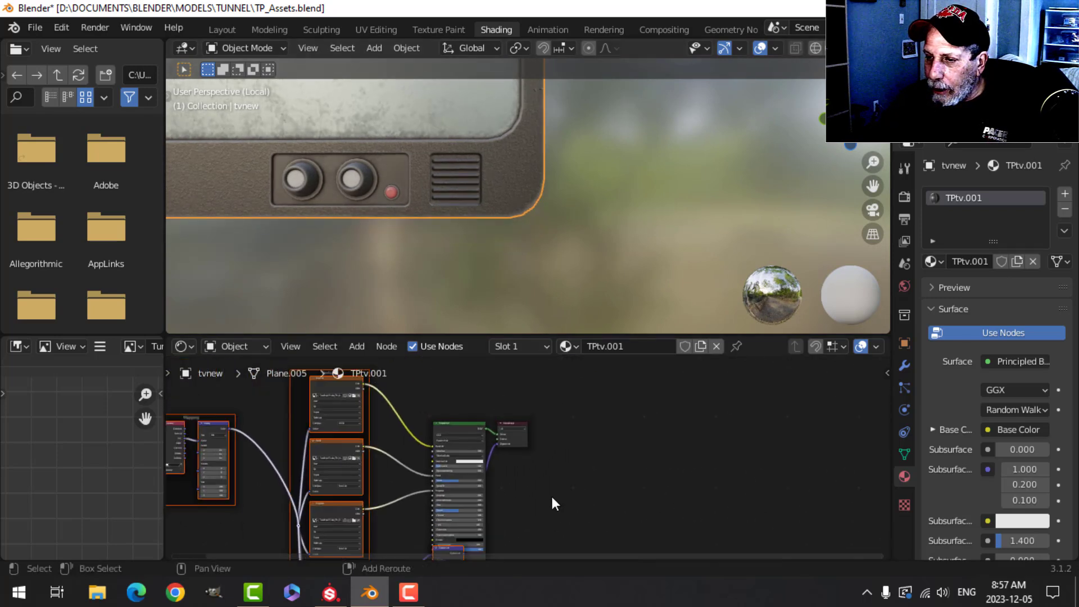
middle_click_drag(554, 506, 569, 485)
left_click_drag(447, 400, 579, 433)
key("g")
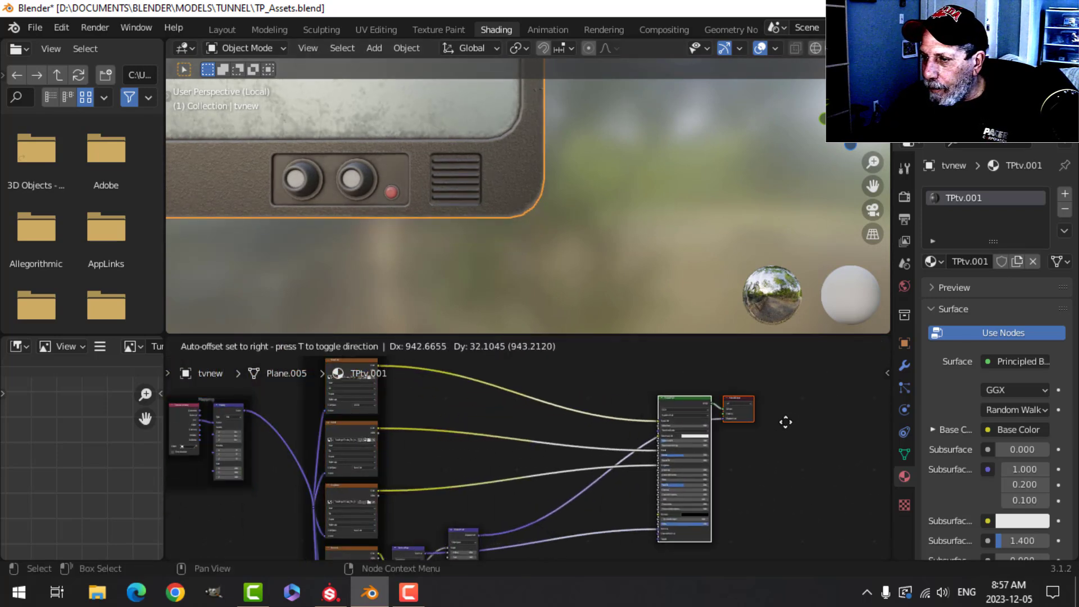
left_click(785, 421)
Step: Delete the Displacement vector node between the height texture and the Material Output
middle_click_drag(494, 502, 490, 422)
scroll(473, 446, "up", 4)
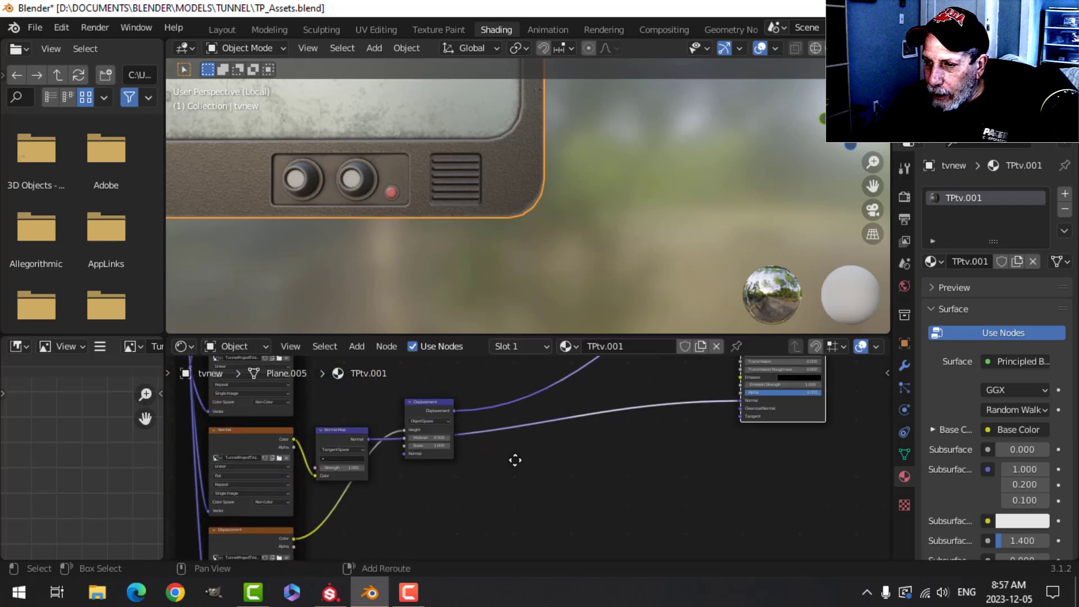
left_click(458, 413)
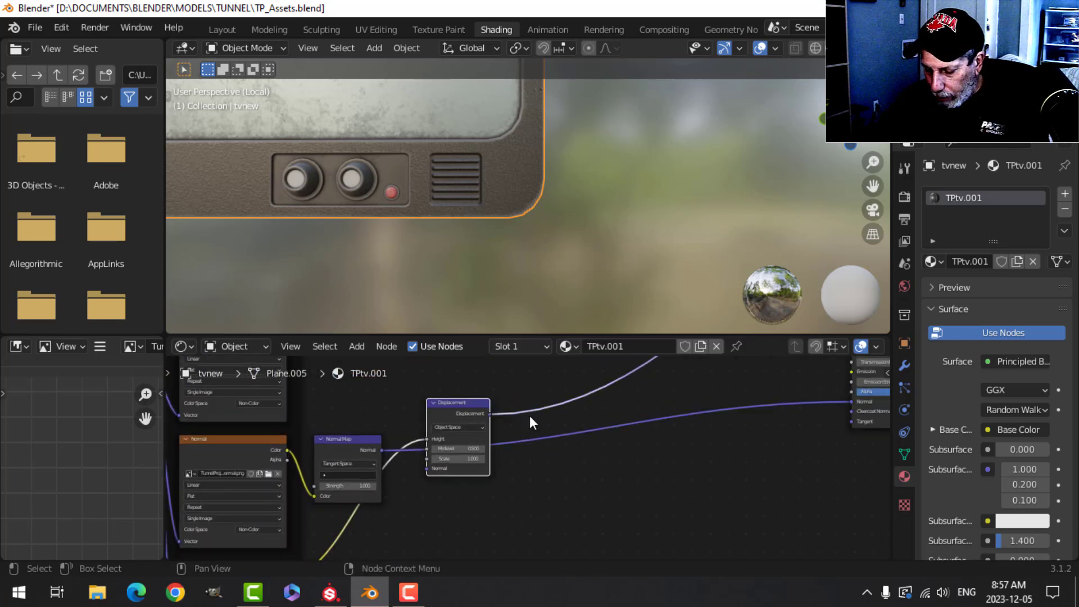
key("Delete")
Step: Load TunnelProjectTVvideo_TPtv_Height.png into the Displacement image texture node
scroll(515, 456, "down", 2)
middle_click_drag(514, 456, 567, 368)
middle_click_drag(473, 454, 483, 419)
scroll(451, 467, "up", 3)
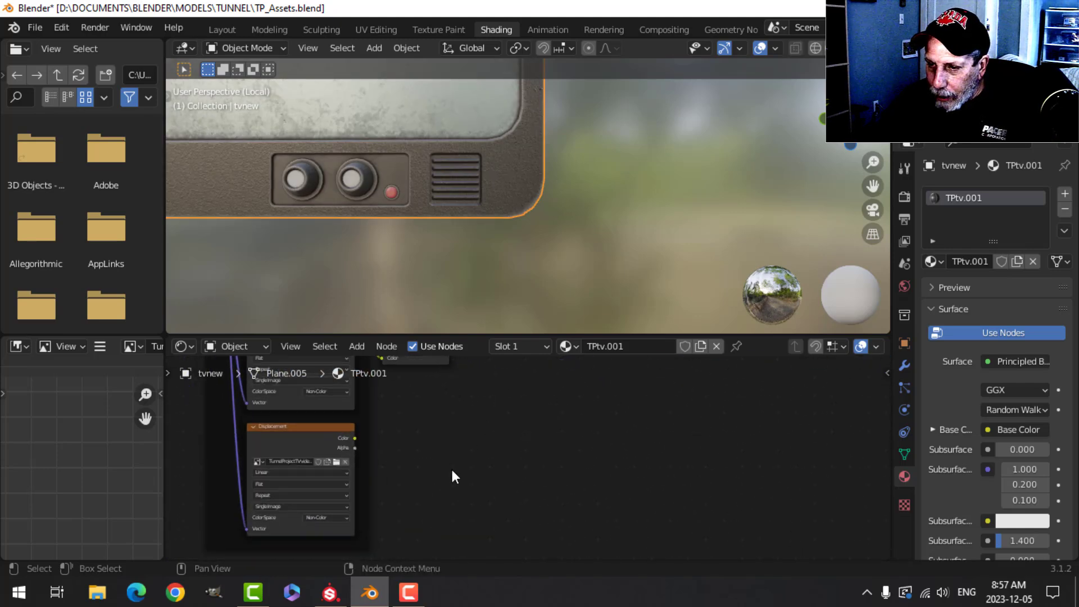
middle_click_drag(446, 476, 443, 444)
scroll(453, 460, "up", 2)
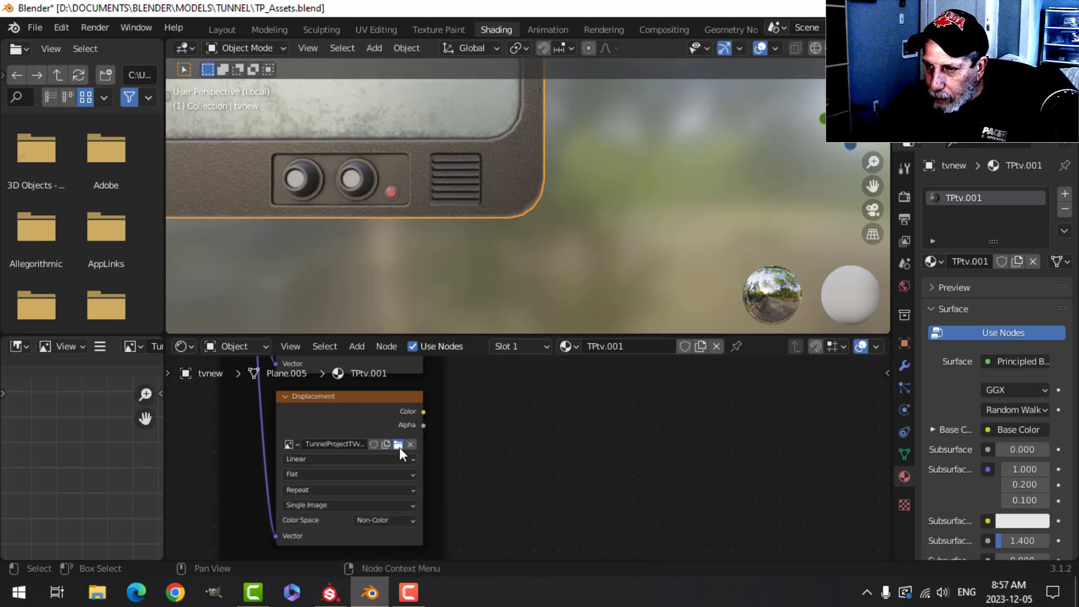
left_click(399, 447)
left_click(469, 380)
left_click(818, 530)
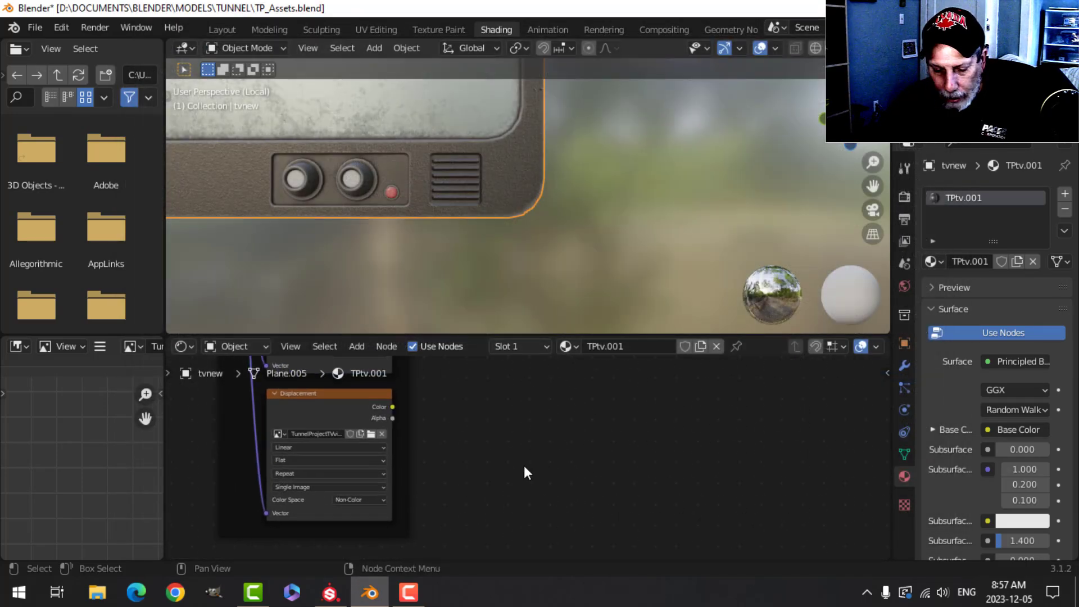
Step: Add a Bump node beside the Displacement texture and connect the texture's Color output to the Bump node's Height input
key("shift+a")
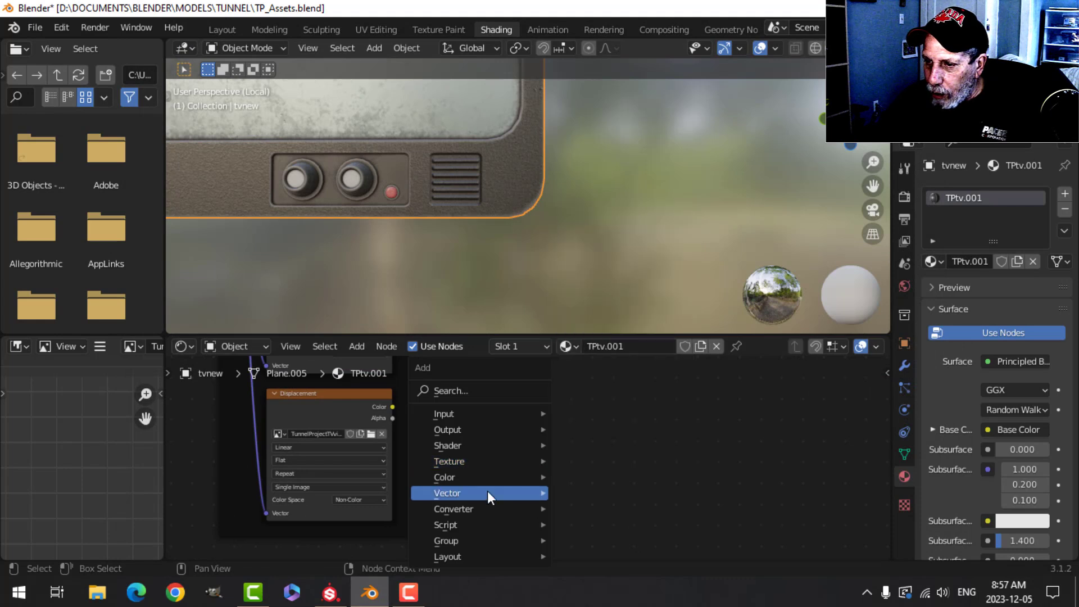
mouse_move(483, 494)
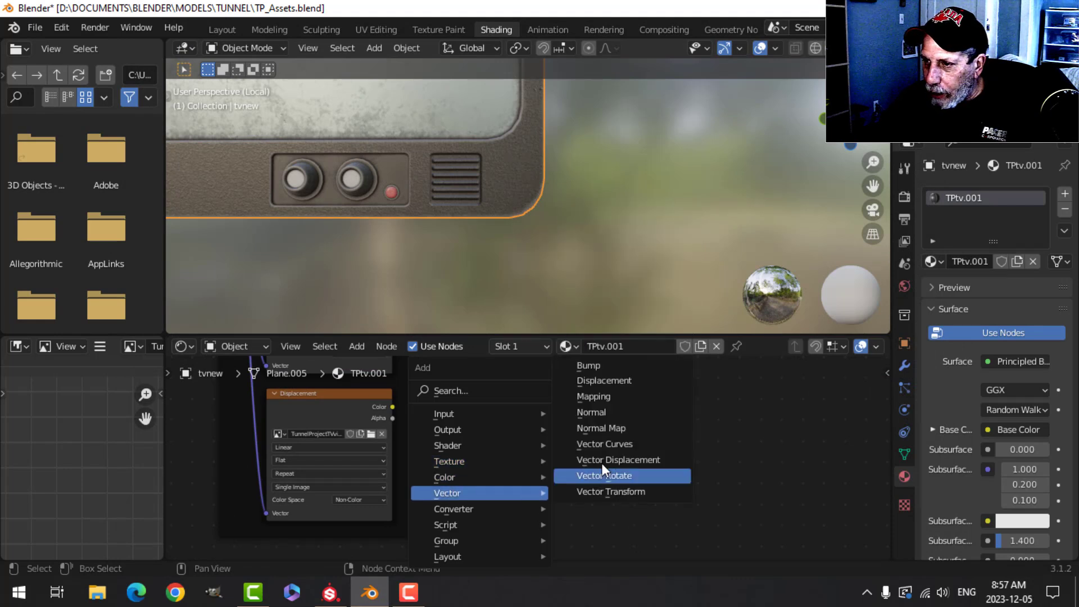
left_click(605, 365)
left_click(477, 414)
left_click_drag(393, 407, 477, 484)
Step: Disconnect the Normal Map node from the Normal input of the Principled BSDF
scroll(636, 468, "down", 3)
middle_click_drag(638, 470, 495, 534)
scroll(494, 534, "down", 3)
mouse_move(596, 481)
middle_mouse_down()
mouse_move(514, 492)
mouse_move(516, 476)
mouse_move(581, 475)
middle_mouse_up()
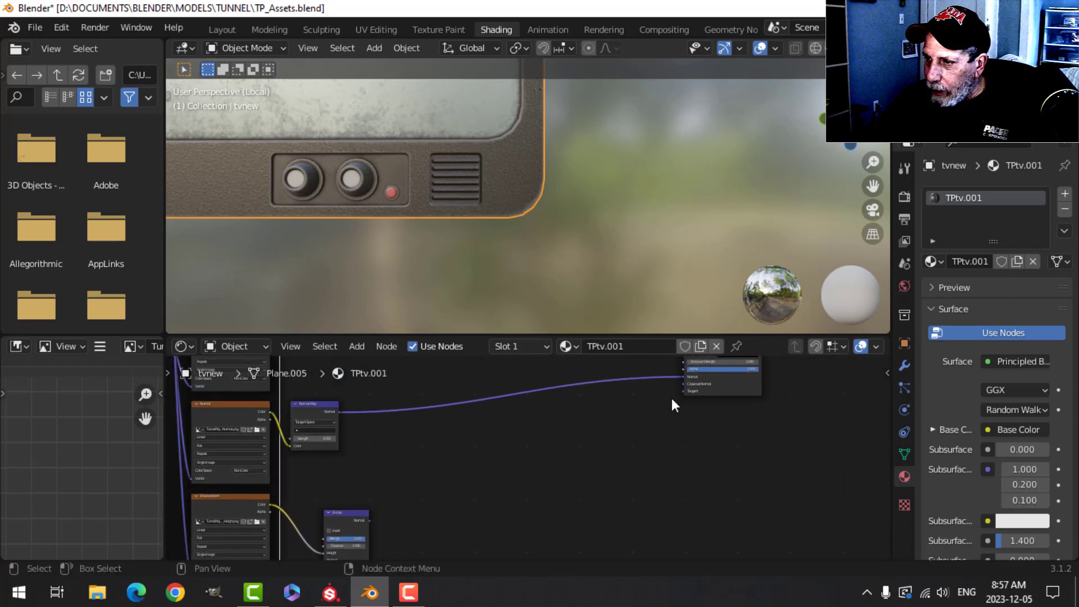
left_click_drag(677, 380, 682, 376)
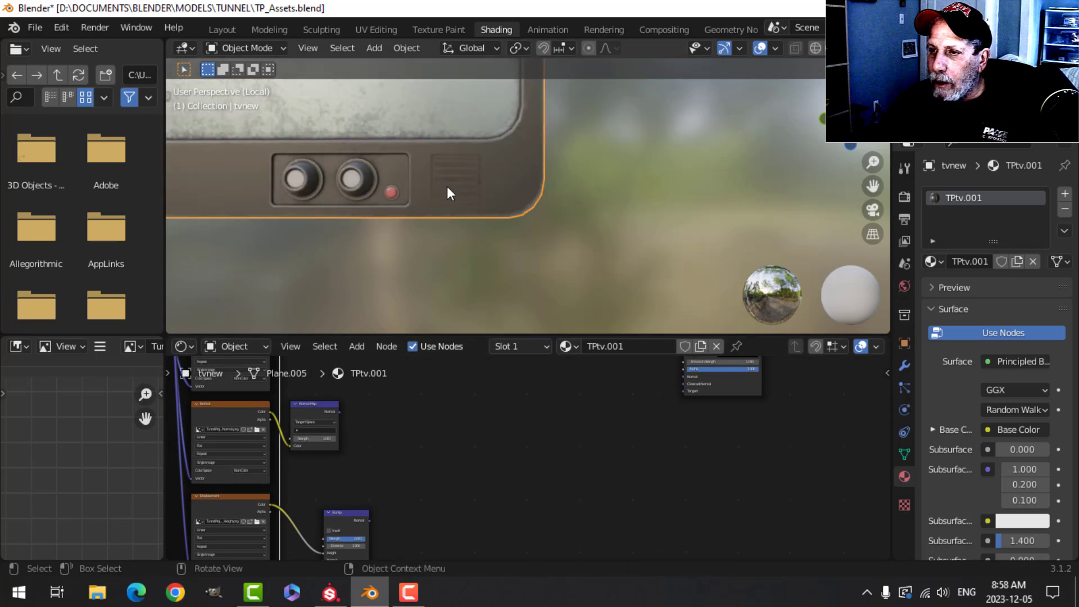
Step: Connect the Bump node's Normal output to the Principled BSDF's Normal input and inspect the TV's grille
left_click_drag(369, 524, 560, 386)
middle_click_drag(501, 480, 510, 447)
scroll(509, 448, "up", 1)
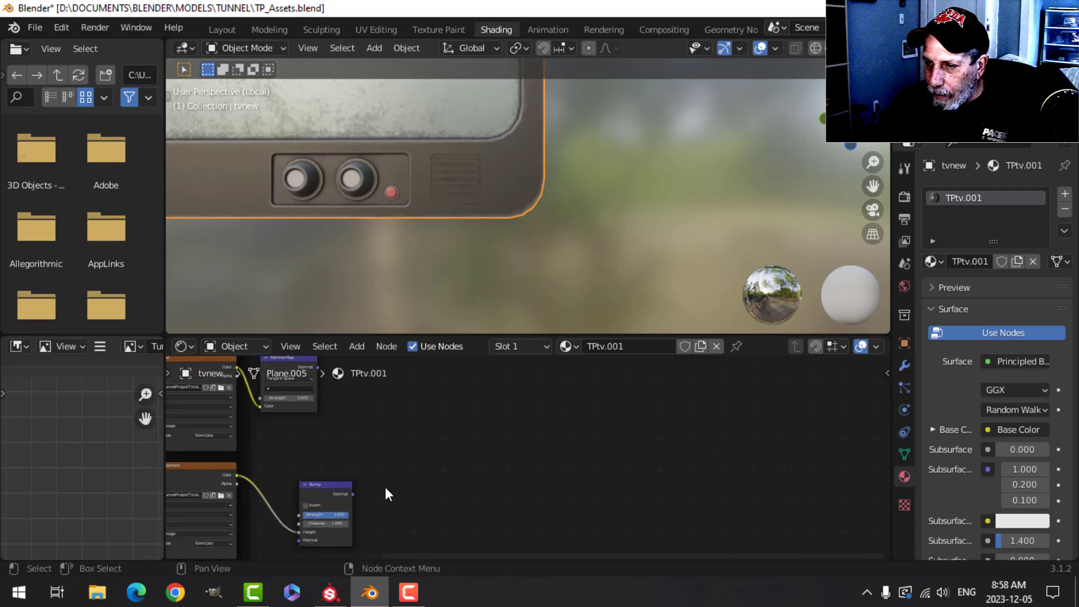
left_click_drag(354, 494, 722, 460)
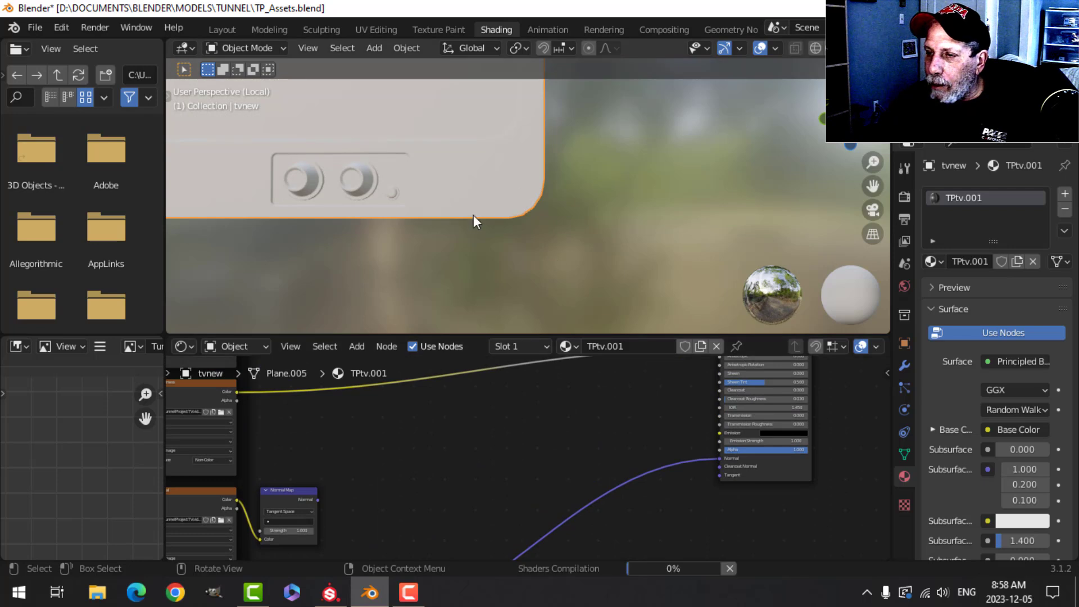
scroll(472, 222, "up", 3)
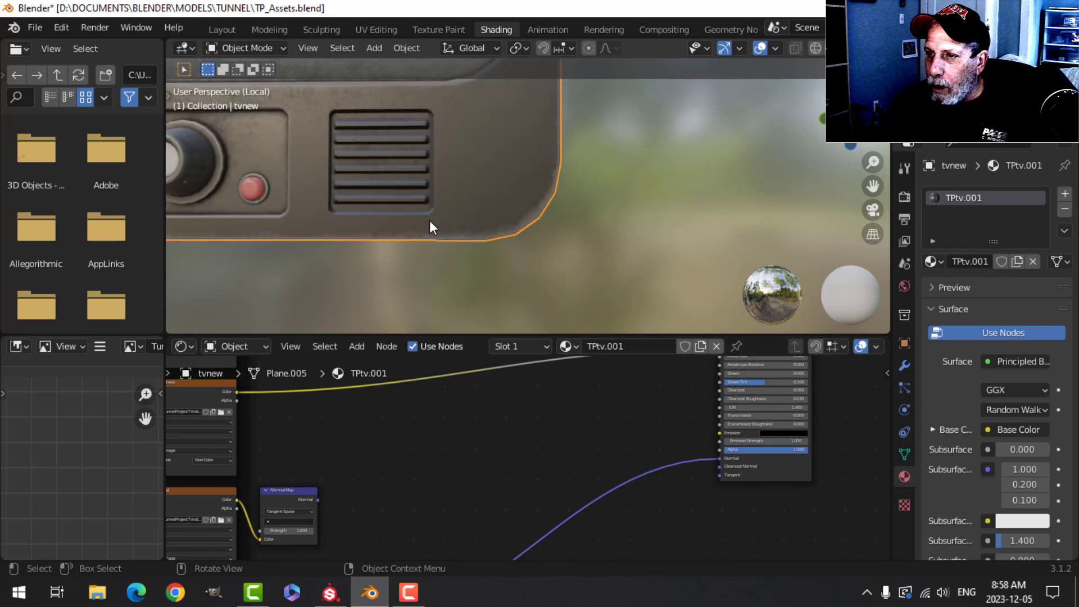
scroll(416, 220, "down", 4)
scroll(524, 423, "down", 3)
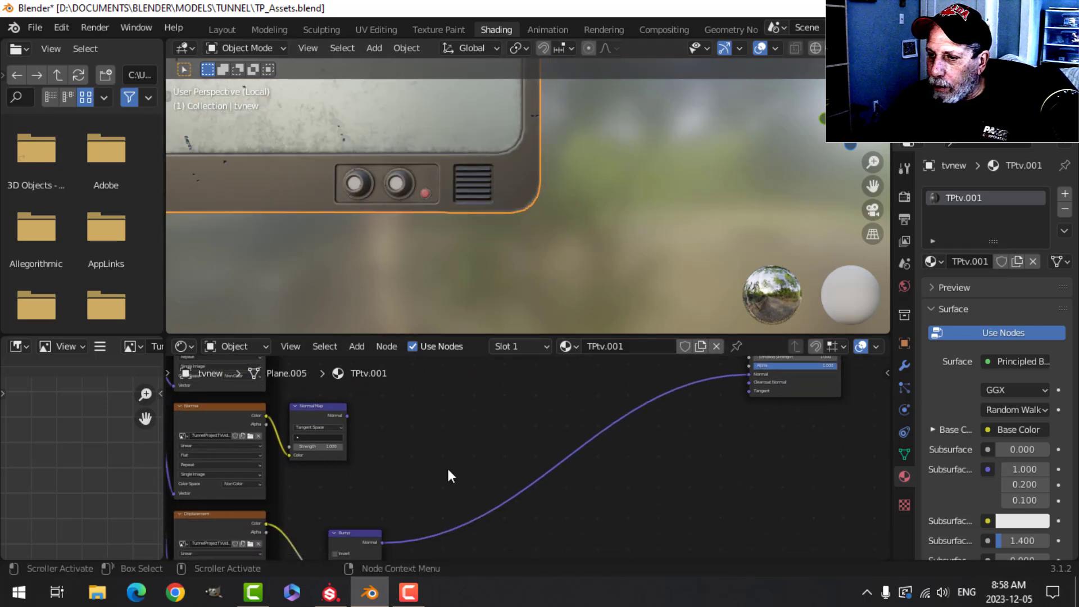
Step: Set the Bump node's Strength to 0.2 and check the relief on the TV's front
middle_click_drag(447, 464, 532, 427)
scroll(491, 456, "up", 4)
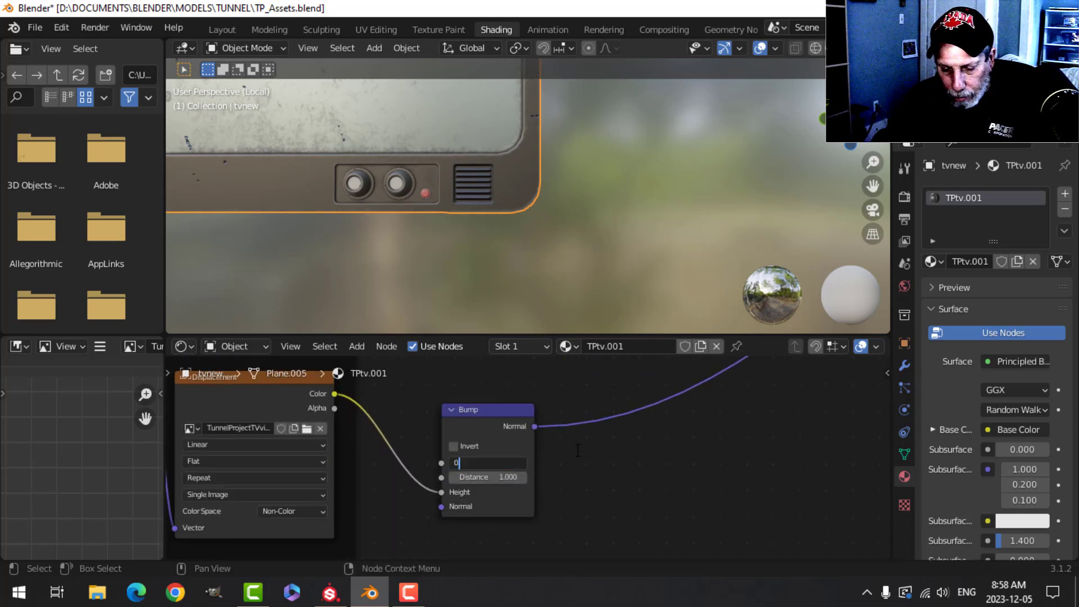
type(".2")
key("Return")
scroll(494, 219, "up", 5)
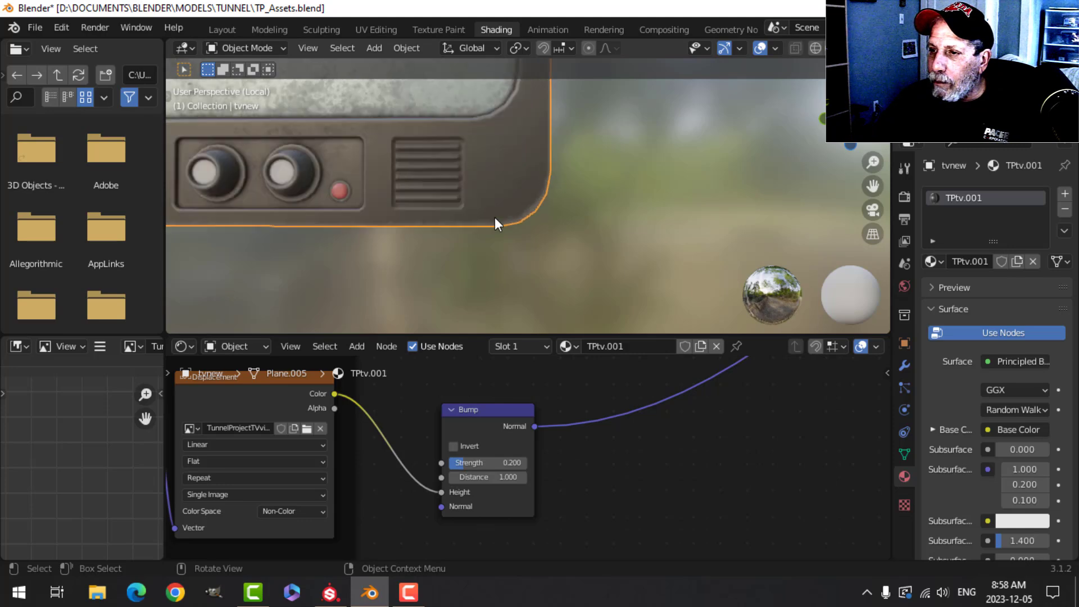
middle_click_drag(419, 225, 460, 233)
scroll(460, 227, "down", 4)
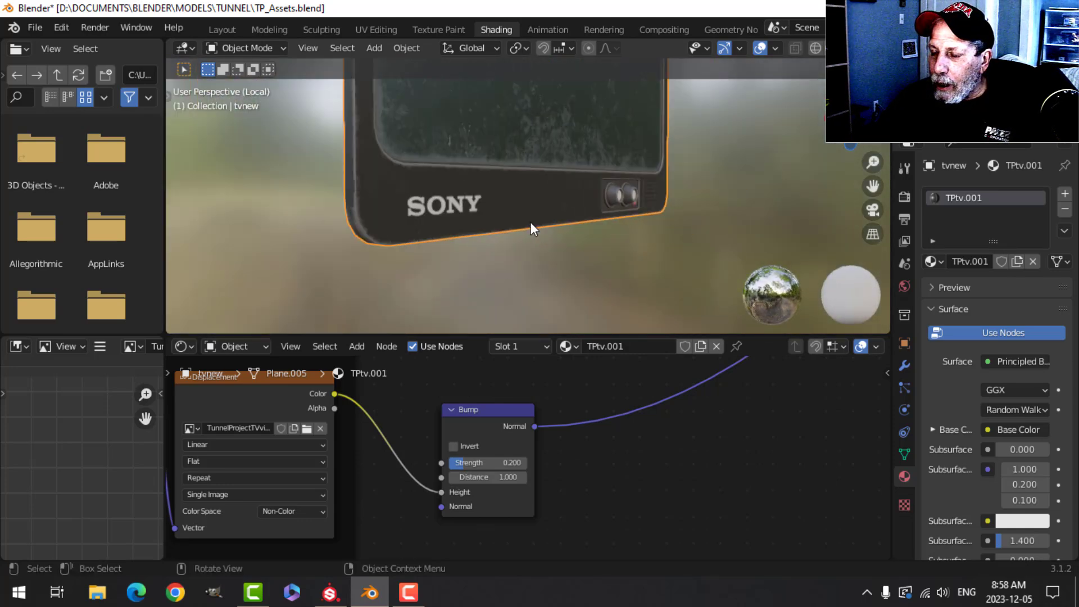
middle_click_drag(529, 224, 573, 236)
scroll(742, 430, "down", 2)
Step: Replace the Bump link on the Principled BSDF's Normal input with the Normal Map node's Normal output
middle_click_drag(756, 437, 579, 525)
middle_click_drag(645, 500, 502, 538)
scroll(532, 512, "down", 3)
middle_click_drag(545, 510, 489, 539)
left_click_drag(627, 403, 330, 465)
left_click_drag(224, 444, 632, 404)
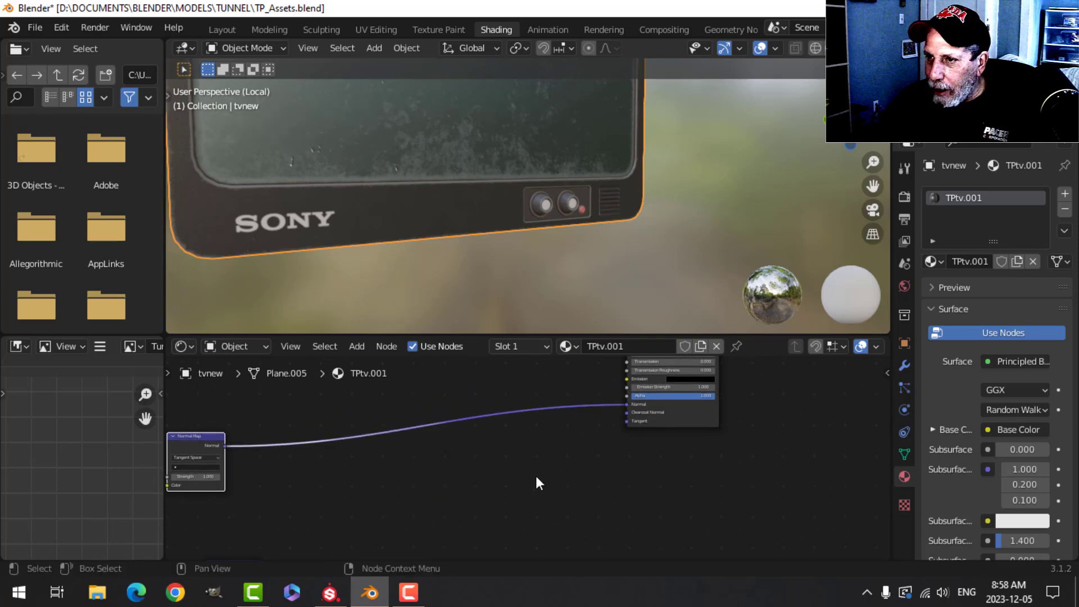
Step: Delete the Bump node beside the Displacement texture
scroll(534, 471, "down", 3)
middle_click_drag(400, 548, 481, 460)
middle_click_drag(409, 483, 413, 453)
scroll(412, 453, "up", 2)
scroll(412, 455, "up", 1)
left_click(360, 411)
key("x")
Step: Relabel the Displacement image texture node as Emissive
middle_click_drag(281, 444, 396, 459)
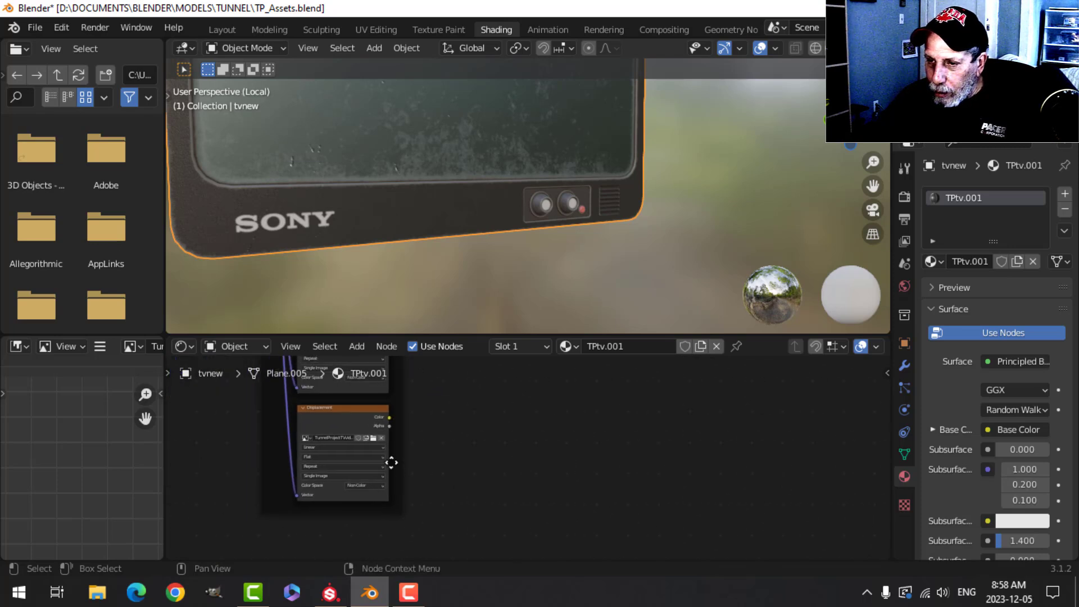
scroll(395, 460, "up", 3)
left_click(287, 399)
key("n")
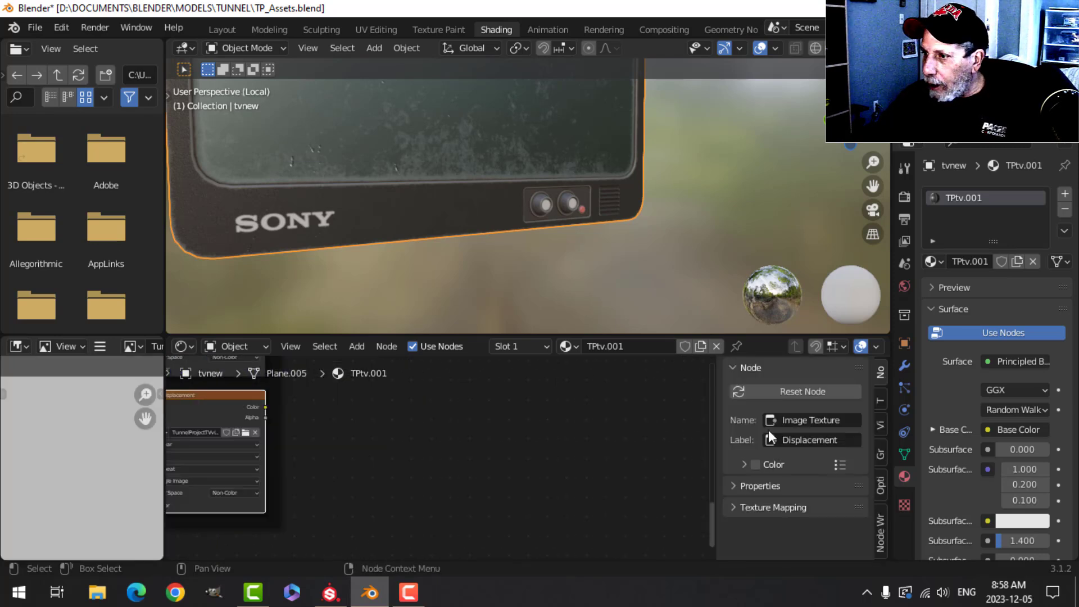
left_click(818, 440)
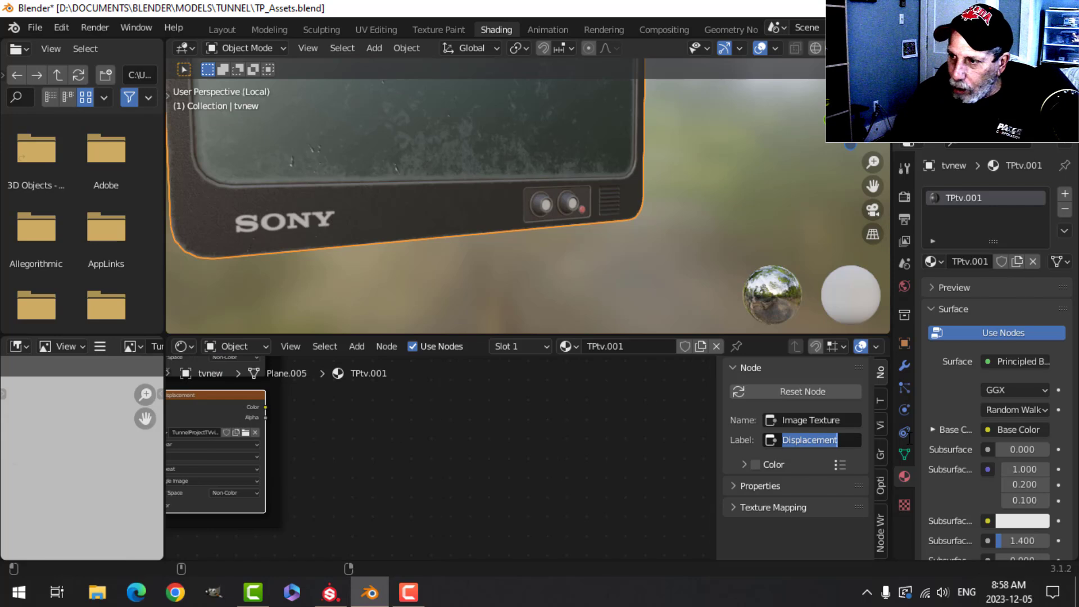
type("Emissive")
key("Return")
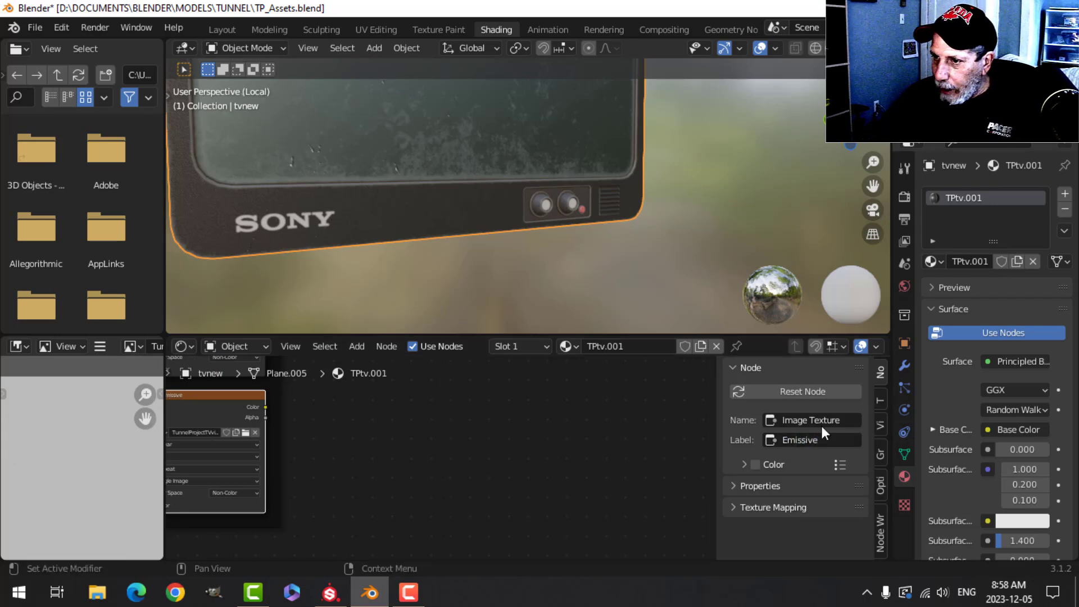
key("n")
Step: Enlarge the node editor and load TunnelProjectTVvideo_TPtv_Emissive.png into the Emissive texture node
middle_click_drag(493, 470, 553, 489)
scroll(497, 480, "up", 2)
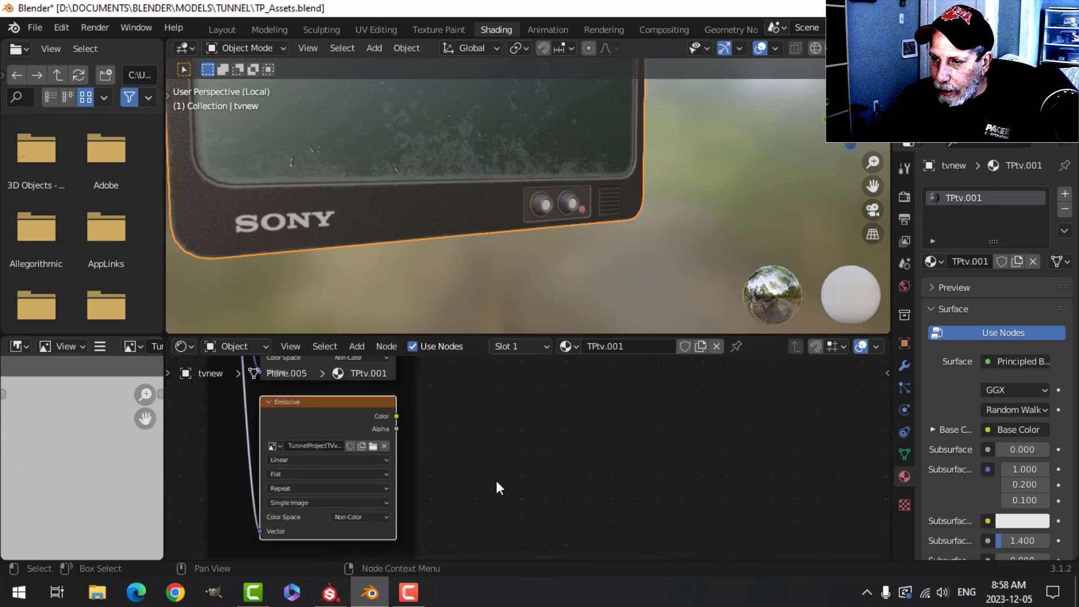
left_click_drag(512, 333, 512, 265)
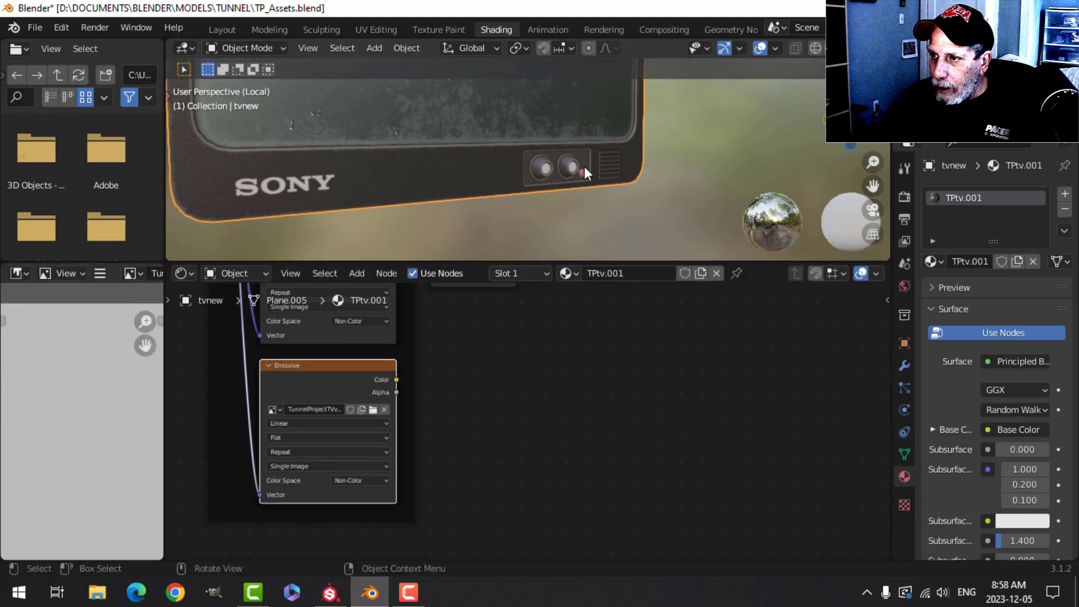
key("Home")
scroll(579, 431, "up", 1)
middle_click_drag(556, 444, 606, 440)
scroll(516, 409, "up", 2)
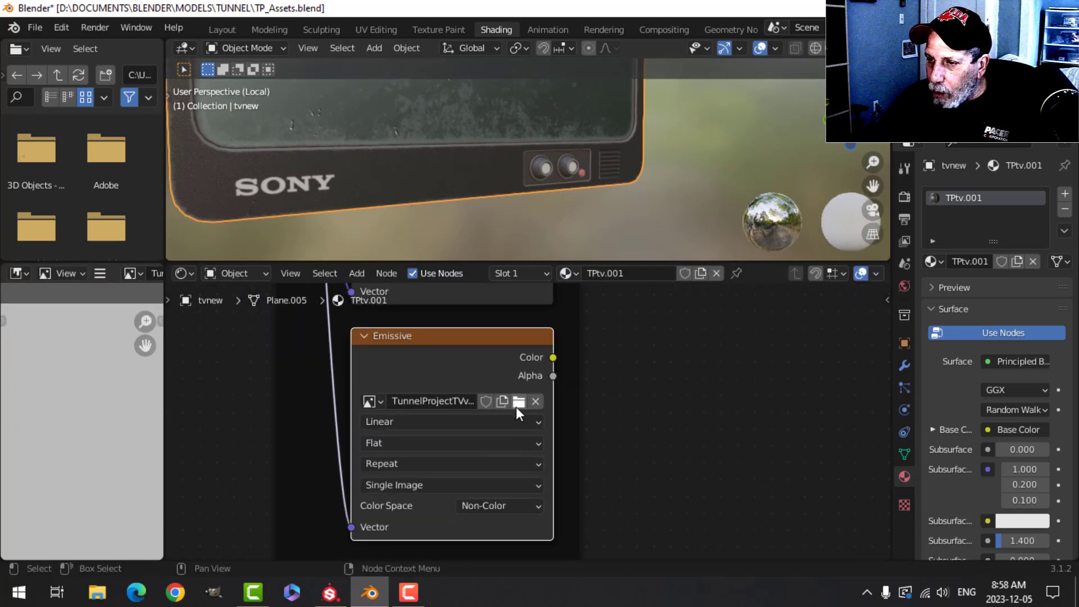
left_click(519, 400)
left_click(454, 364)
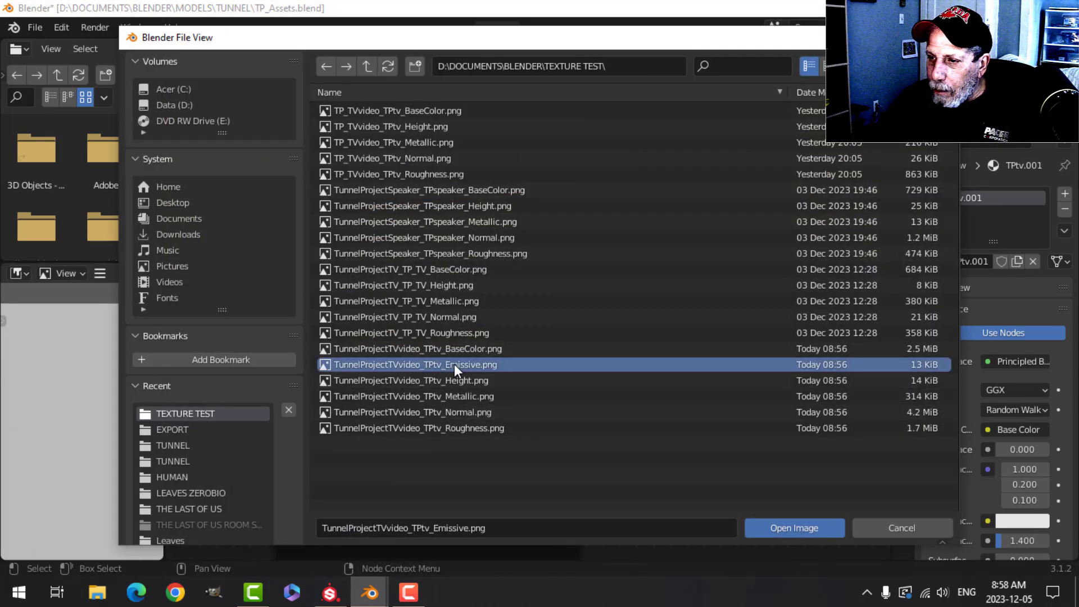
left_click(793, 529)
Step: Connect the Emissive texture's Color output to the Principled BSDF's Emission input
scroll(566, 417, "down", 3)
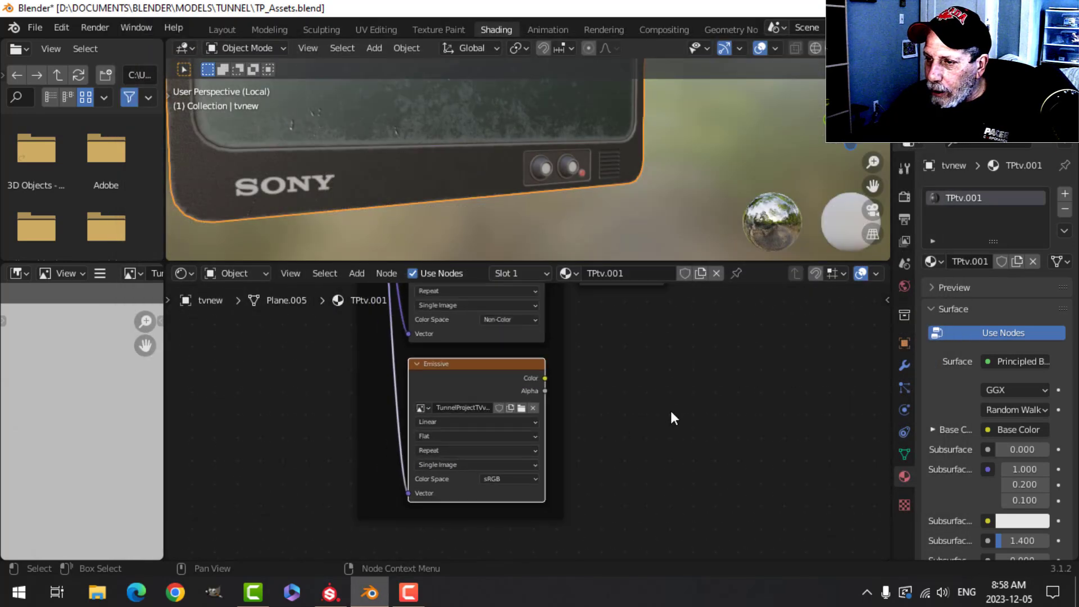
middle_click_drag(660, 400, 579, 387)
scroll(523, 443, "up", 3)
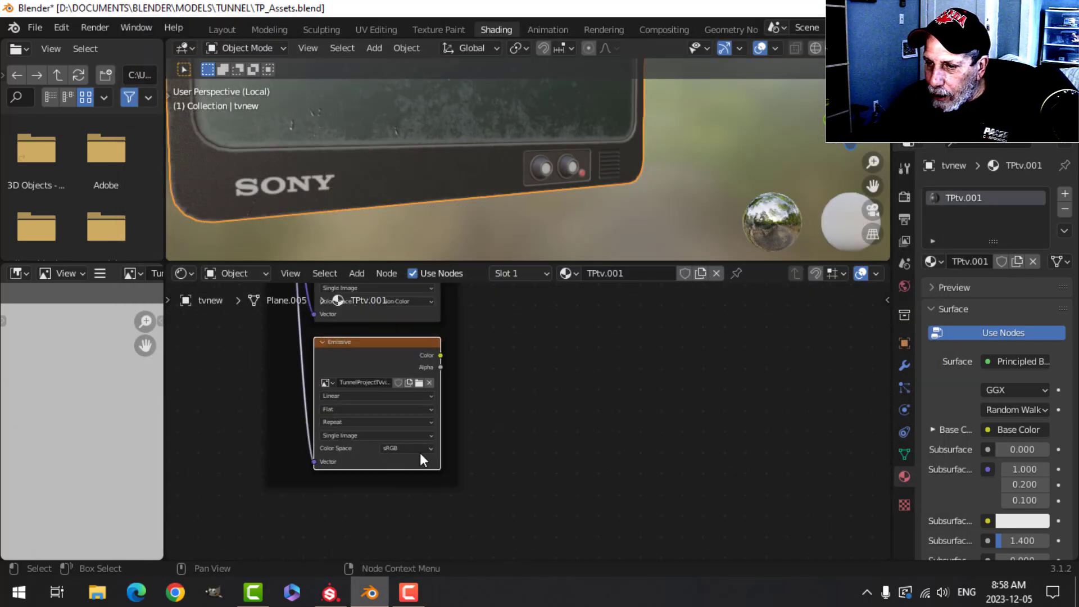
scroll(563, 434, "down", 1)
scroll(574, 430, "down", 3)
middle_click_drag(613, 419, 461, 519)
middle_click_drag(589, 449, 474, 448)
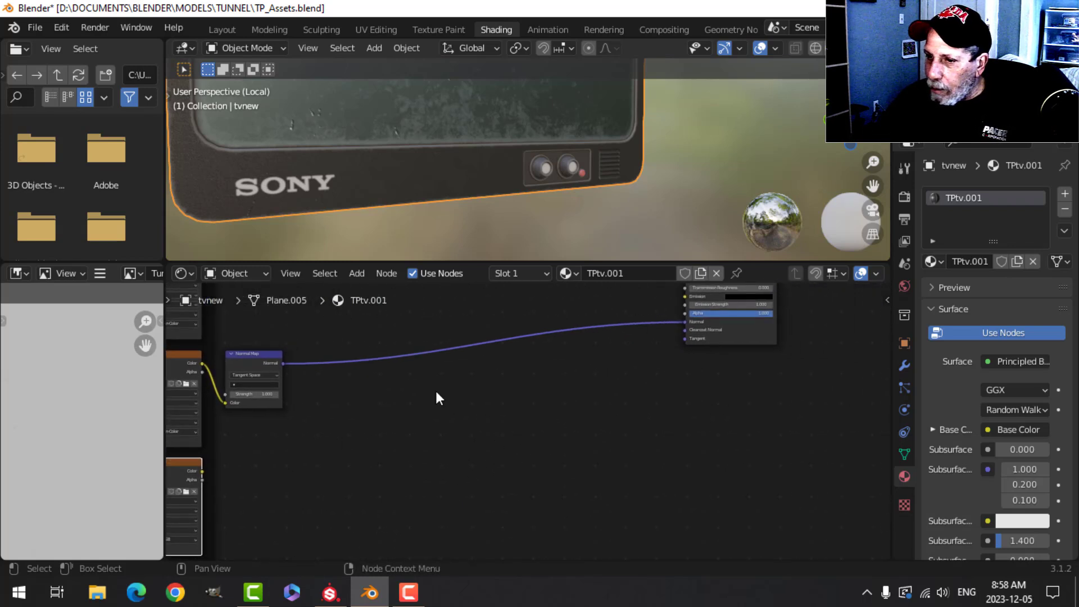
left_click_drag(202, 471, 687, 339)
Step: Set the Principled BSDF's Emission Strength to 10
scroll(742, 366, "up", 3)
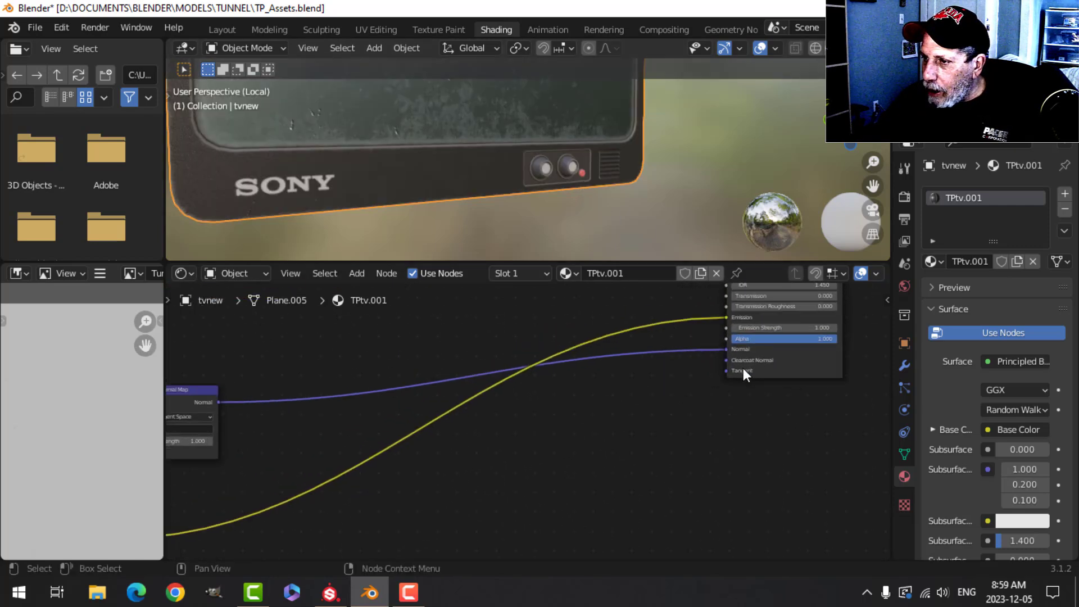
scroll(711, 452, "up", 3)
double_click(570, 386)
type("10")
key("Return")
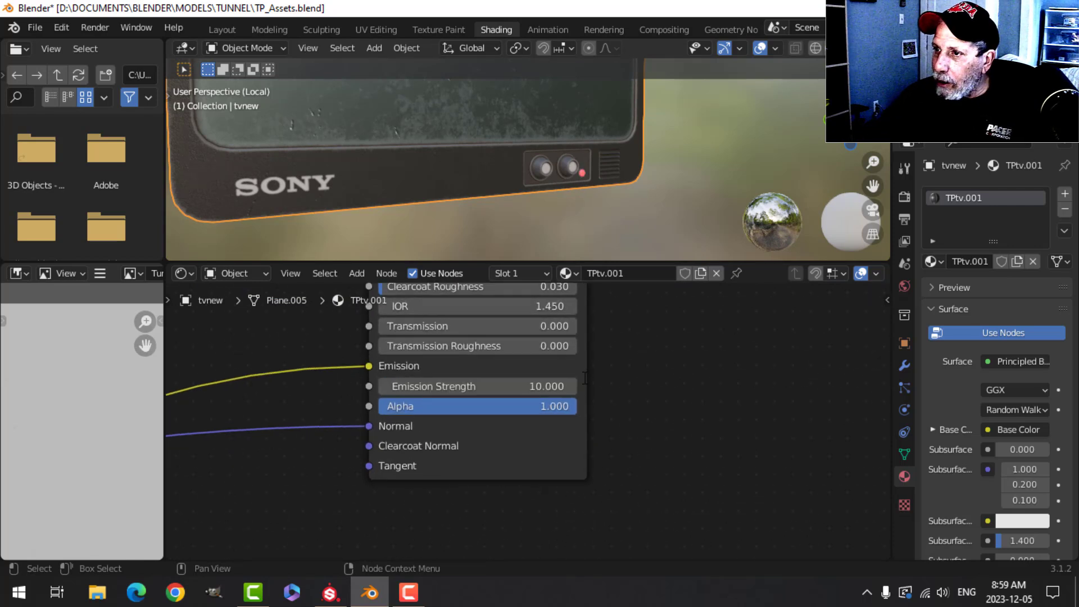
scroll(778, 382, "down", 1)
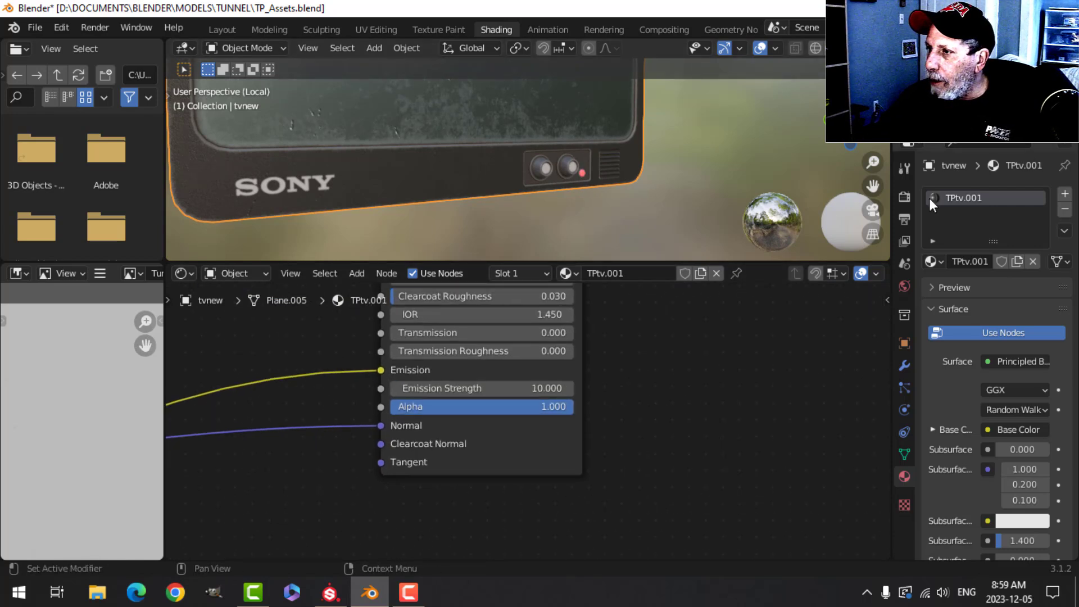
Step: Enable Ambient Occlusion, Bloom and Screen Space Reflections in the Eevee render settings
left_click(903, 197)
left_click(942, 306)
left_click(942, 327)
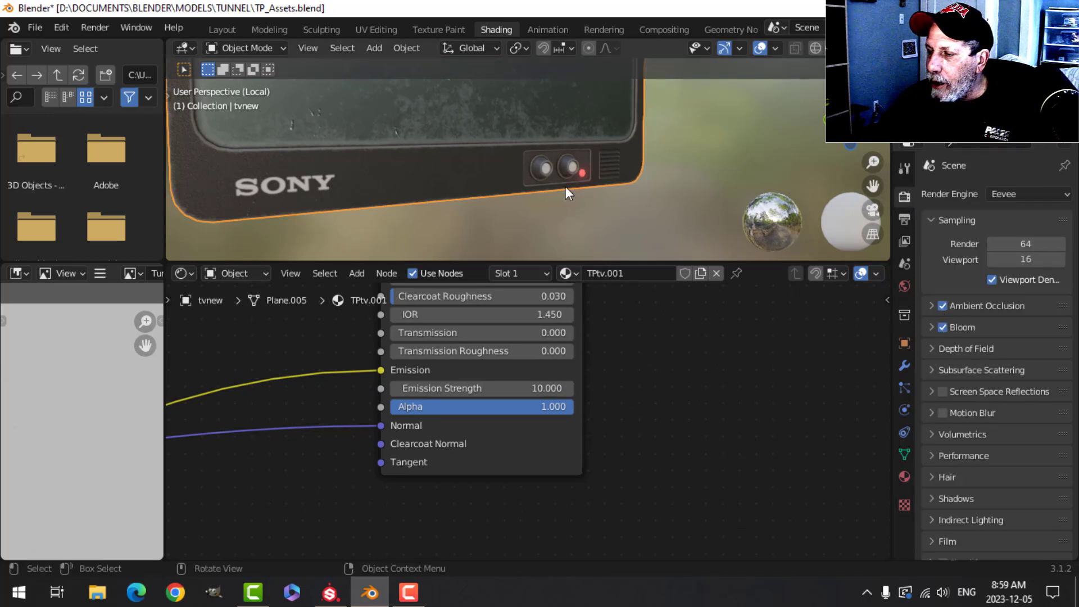
left_click(942, 391)
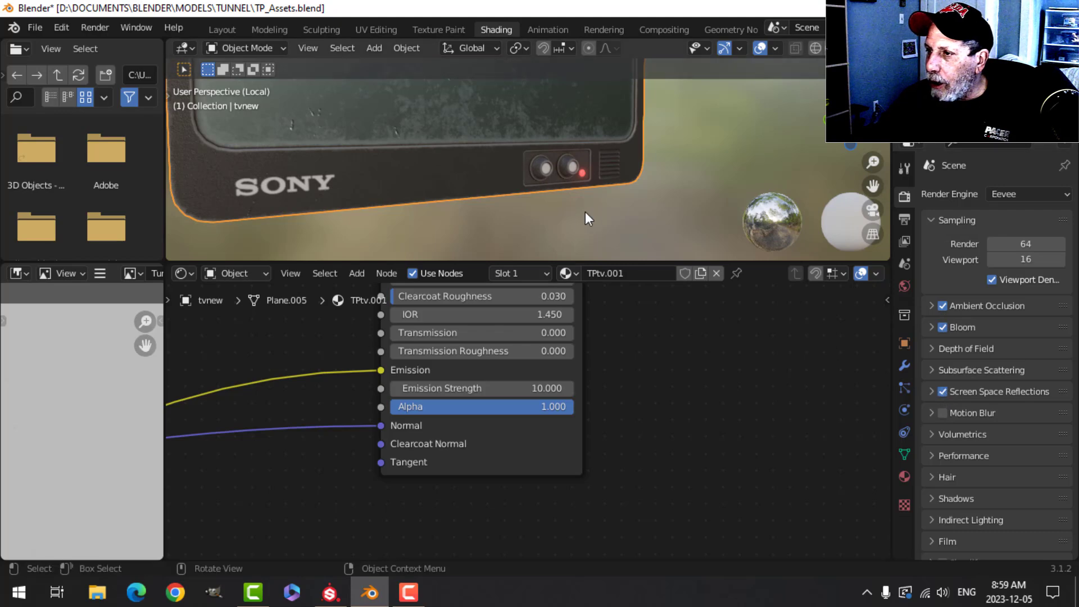
Step: Examine the red indicator light's glow on the TV up close and from a distance, along with the node links
scroll(636, 208, "up", 5)
middle_click_drag(636, 207, 582, 185)
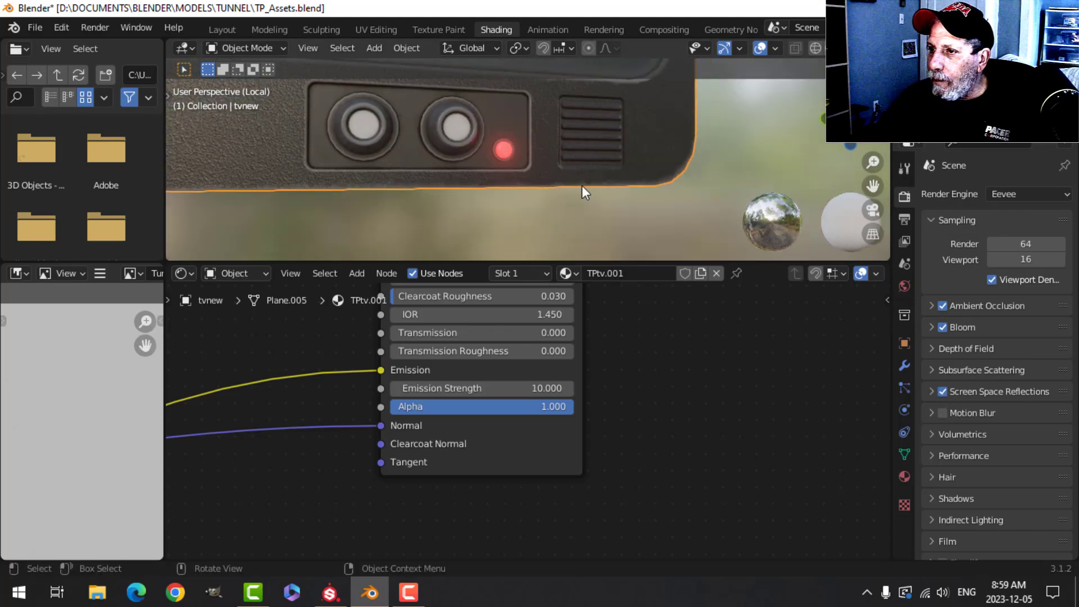
scroll(529, 187, "down", 2)
scroll(526, 186, "down", 5)
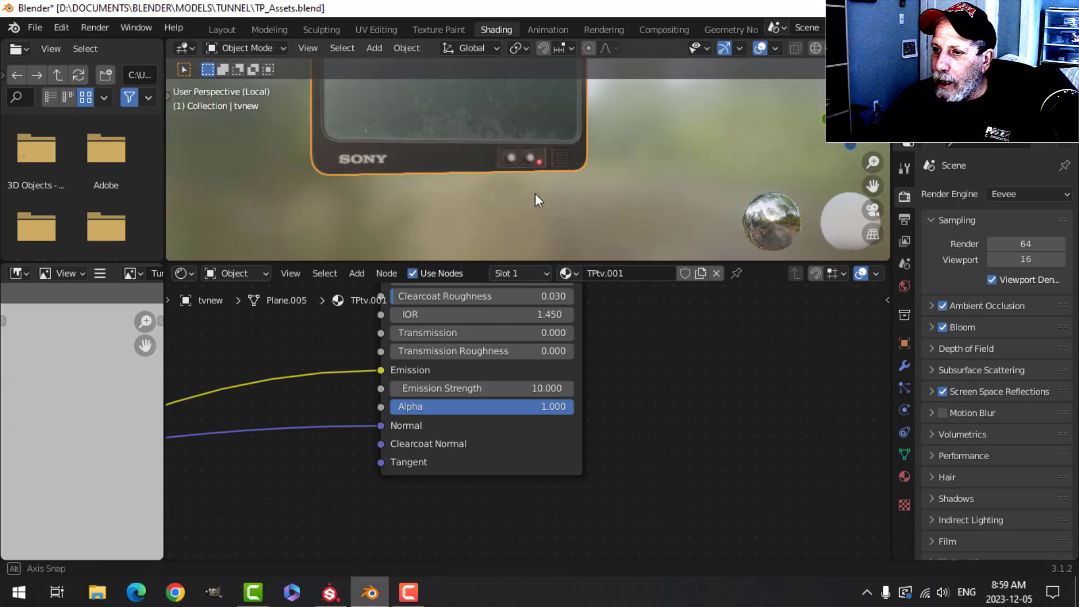
scroll(574, 364, "down", 4)
middle_click_drag(388, 491, 447, 450)
scroll(537, 422, "down", 1)
middle_click_drag(537, 421, 530, 456)
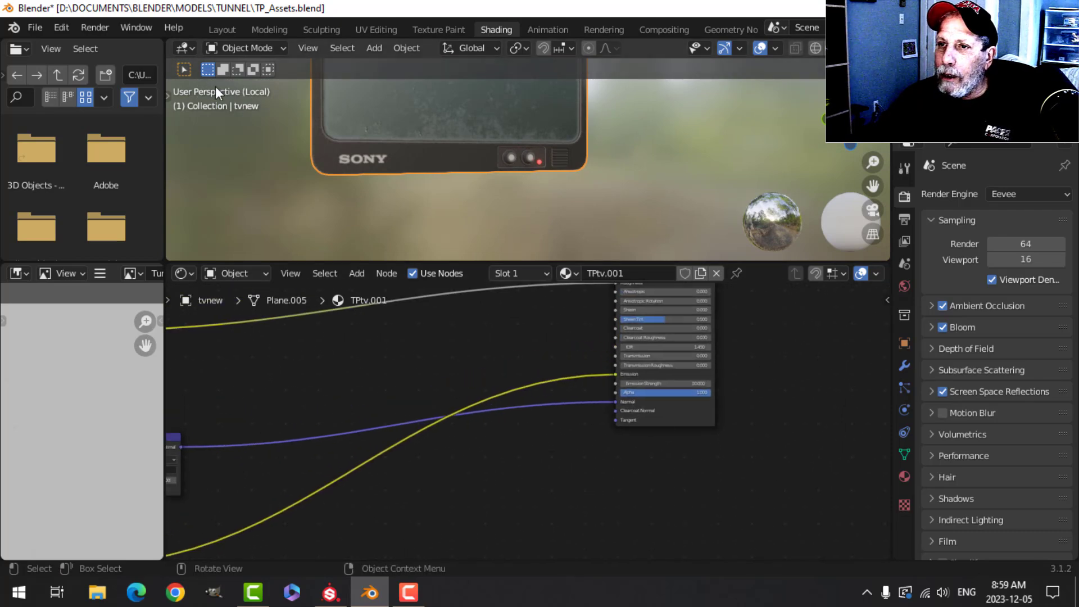
Step: Save TP_Assets.blend and display the deselected TV with Material Preview shading in the Layout workspace
left_click(219, 30)
key("ctrl+s")
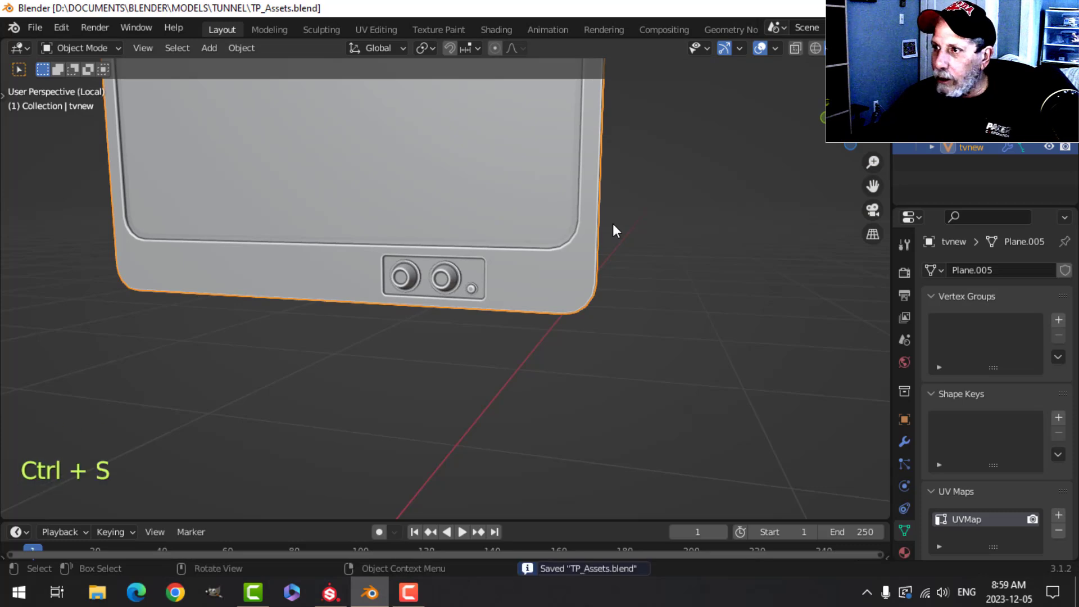
left_click(844, 49)
middle_click_drag(442, 354, 492, 361)
scroll(492, 360, "down", 2)
key("alt+a")
middle_click_drag(625, 360, 730, 225)
scroll(670, 265, "down", 2)
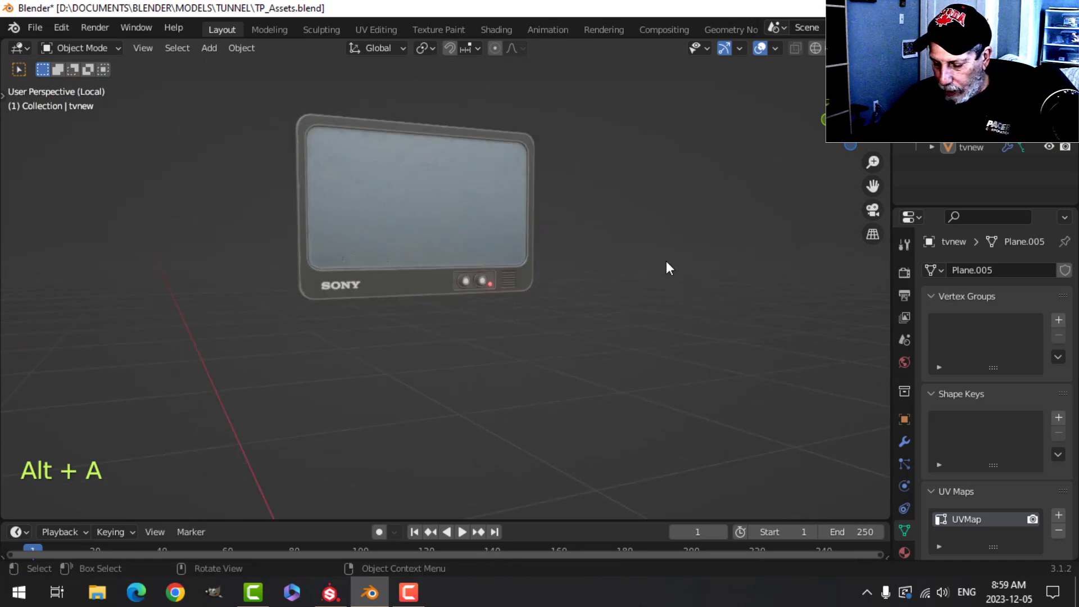
Step: Exit local view and hide the electrical object near the TV
key("KP_Divide")
scroll(602, 352, "up", 2)
middle_click_drag(602, 352, 527, 344, "shift")
left_click(573, 342)
key("h")
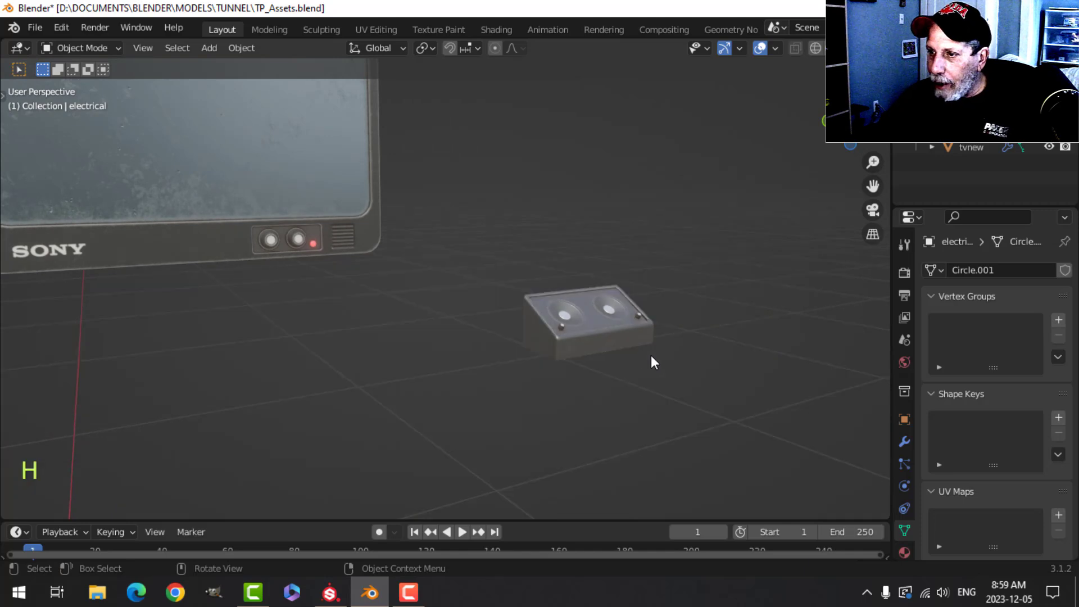
Step: Examine the textured TV and speaker from several angles, checking the screen grime, worn edges and indicator light
scroll(612, 365, "up", 2)
scroll(513, 412, "up", 3)
scroll(516, 411, "down", 3)
middle_click_drag(443, 391, 455, 365, "shift")
middle_click_drag(342, 360, 477, 380)
scroll(457, 336, "down", 2)
scroll(459, 359, "up", 2)
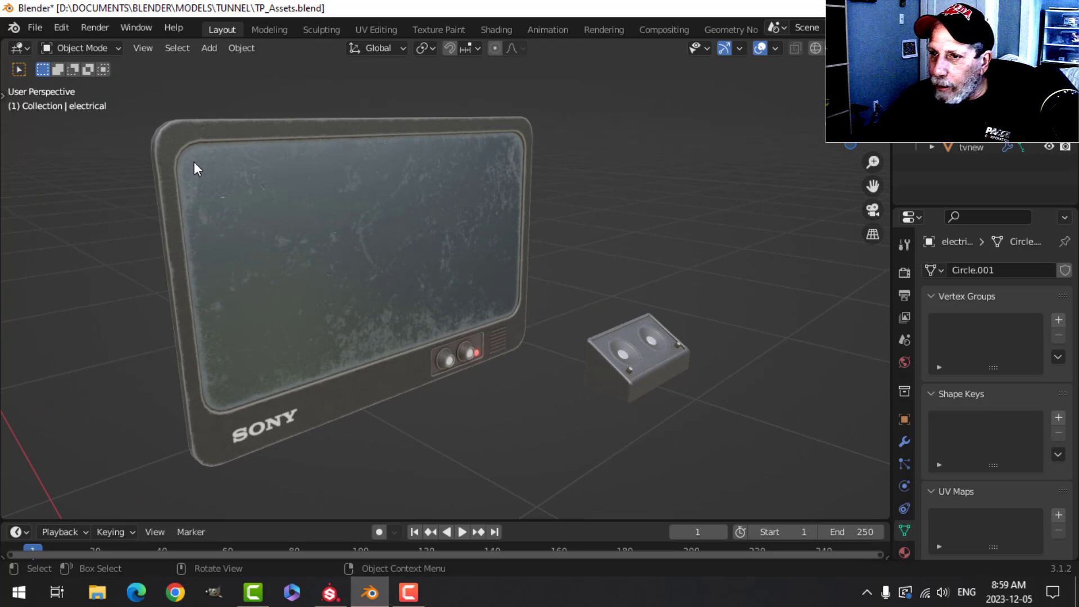
scroll(457, 317, "down", 2)
mouse_move(474, 336)
middle_mouse_down()
mouse_move(397, 329)
mouse_move(477, 329)
middle_mouse_up()
scroll(410, 330, "up", 4)
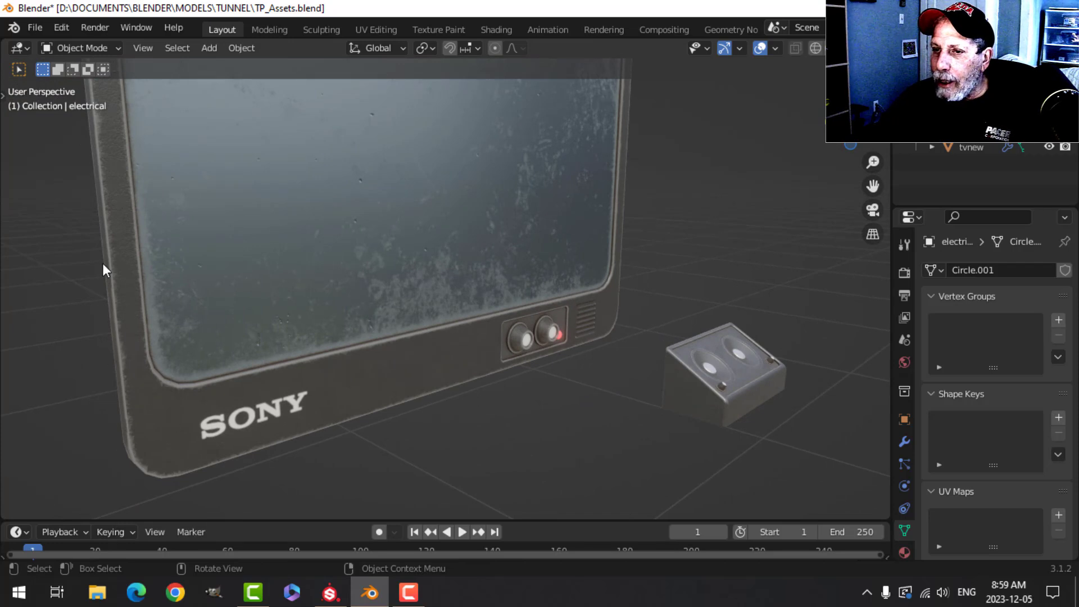
scroll(201, 398, "down", 4)
middle_click_drag(260, 376, 183, 254)
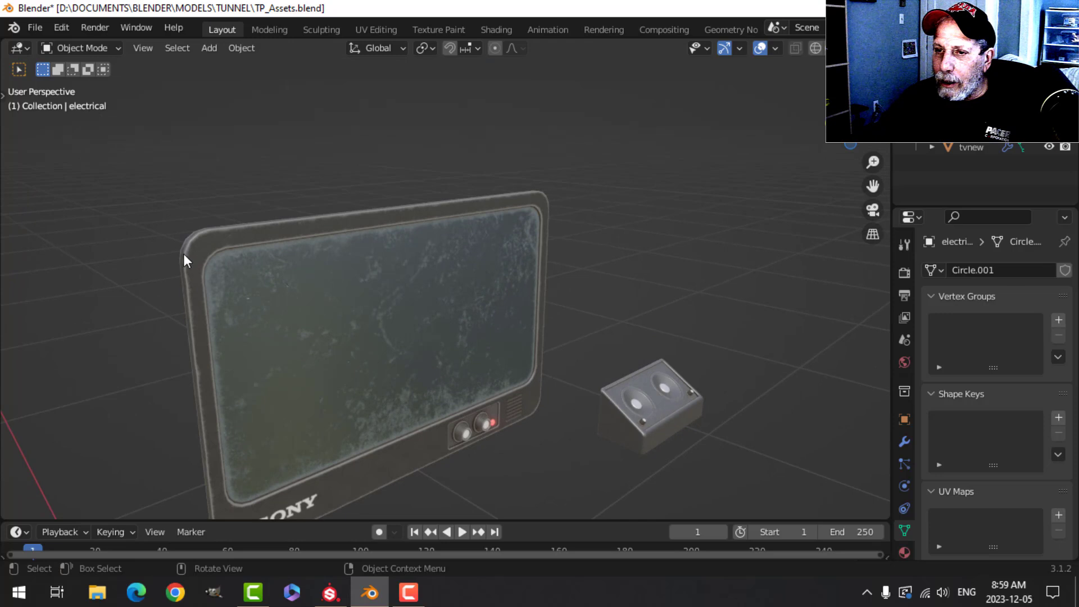
Step: Change the Material Preview lighting to a warmer interior studio HDRI
left_click(877, 48)
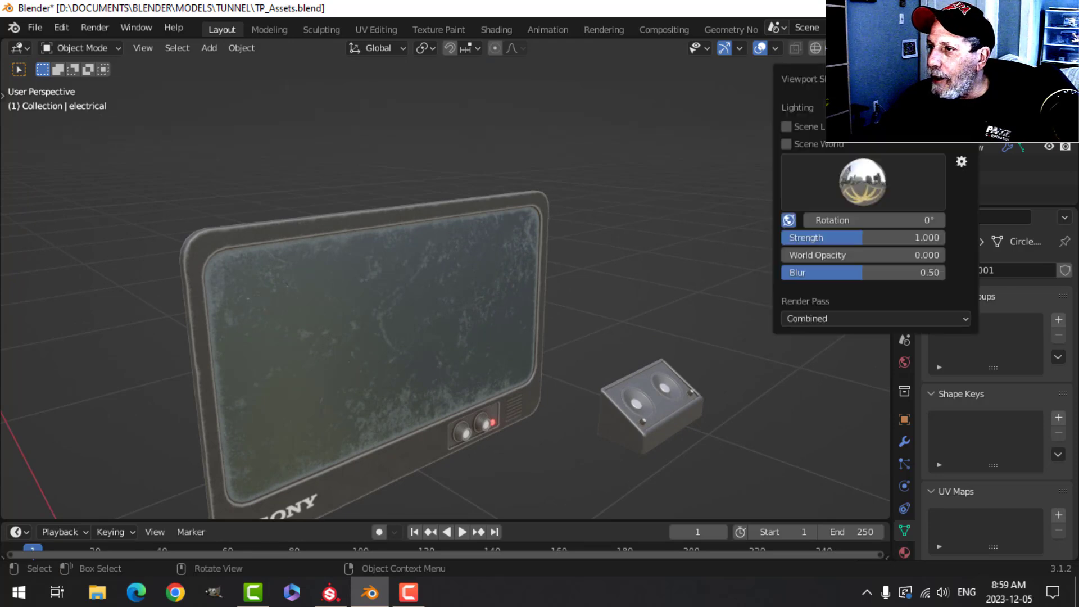
left_click(862, 181)
left_click(730, 234)
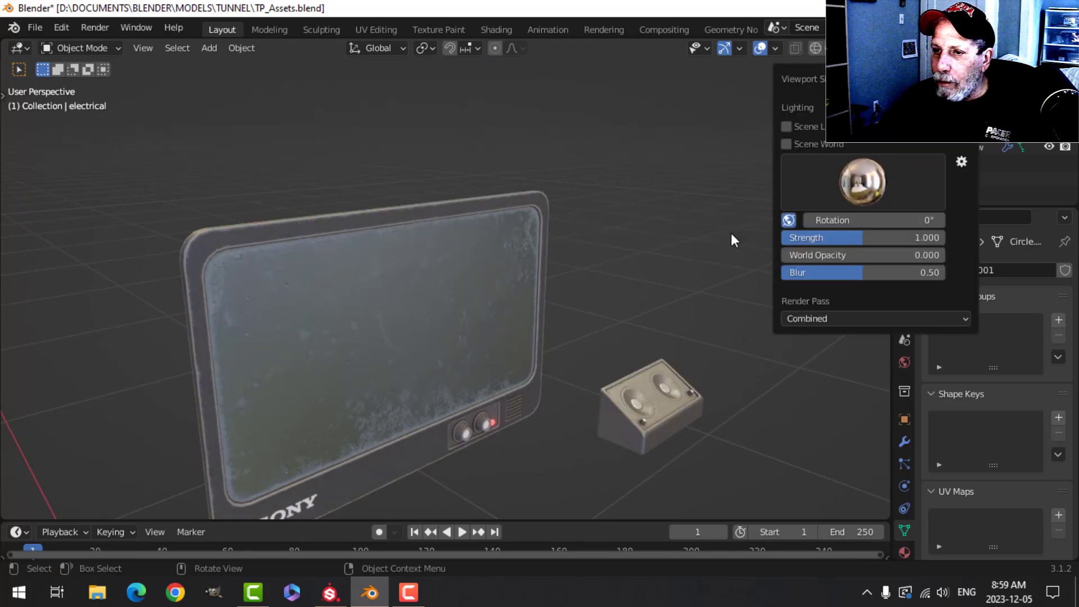
Step: Switch the Material Preview lighting to a dark sunset HDRI and inspect the TV and its indicator light
left_click(836, 188)
left_click(770, 233)
mouse_move(585, 260)
middle_mouse_down()
mouse_move(393, 261)
mouse_move(606, 245)
mouse_move(565, 274)
mouse_move(534, 278)
mouse_move(583, 268)
mouse_move(467, 271)
mouse_move(562, 262)
middle_mouse_up()
Step: Change the Material Preview lighting to a brighter HDRI and view the TV and speaker from the front
left_click(878, 48)
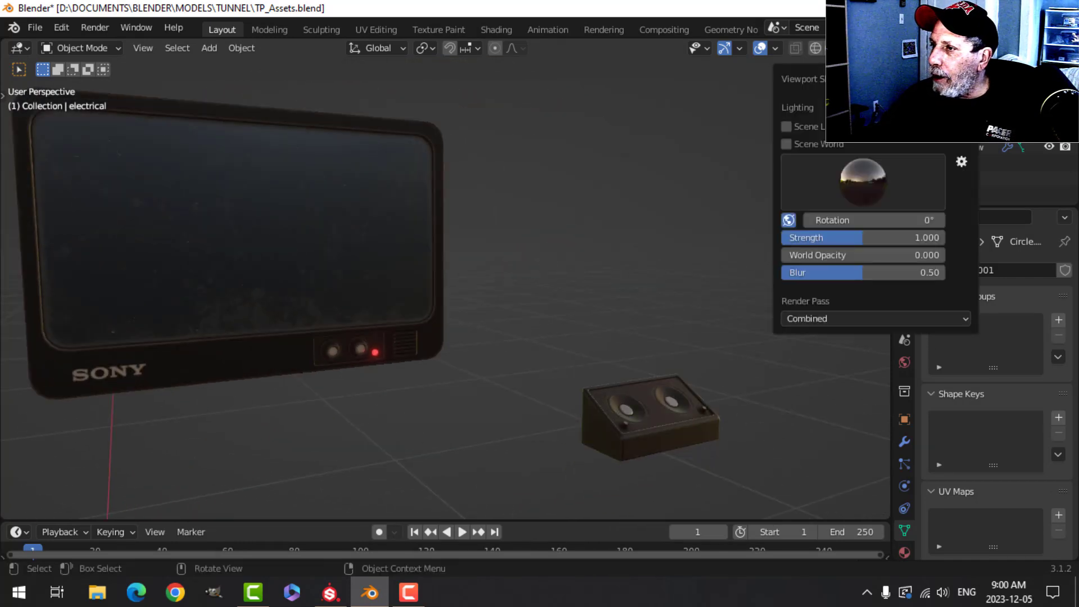
left_click(870, 180)
left_click(726, 250)
mouse_move(725, 252)
middle_mouse_down()
mouse_move(545, 296)
mouse_move(513, 264)
mouse_move(548, 276)
middle_mouse_up()
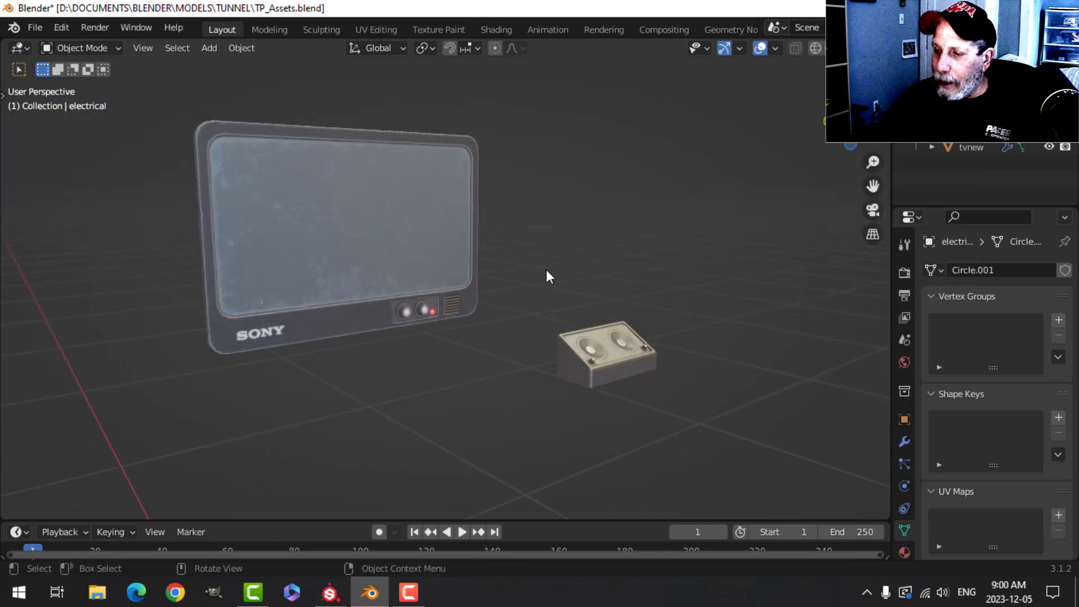
Step: Unhide all hidden objects in the scene and clear the selection
key("alt+h")
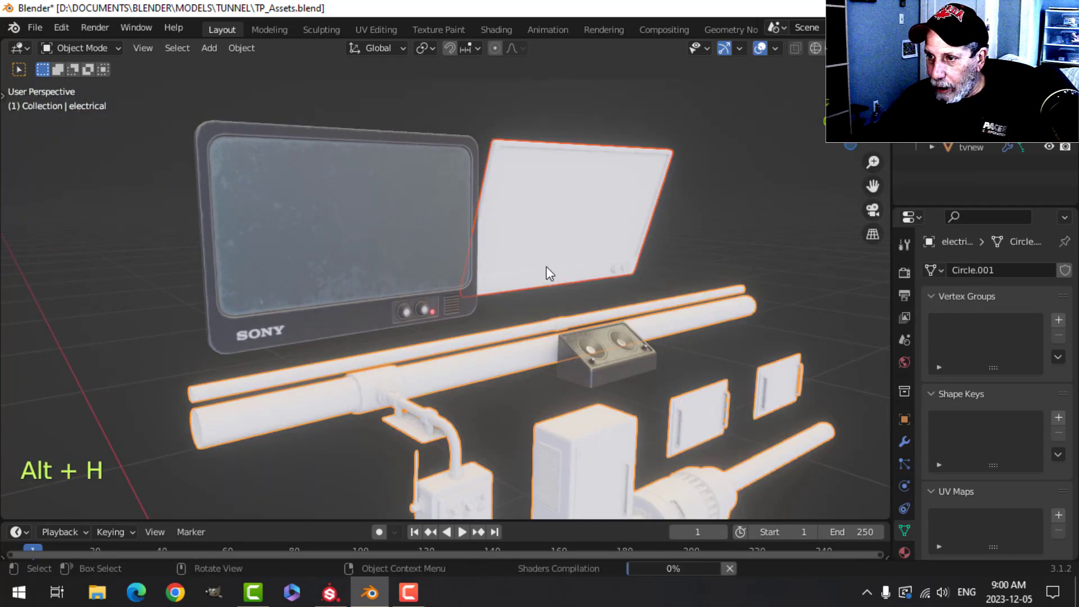
key("alt+a")
scroll(579, 273, "up", 2)
scroll(566, 272, "down", 3)
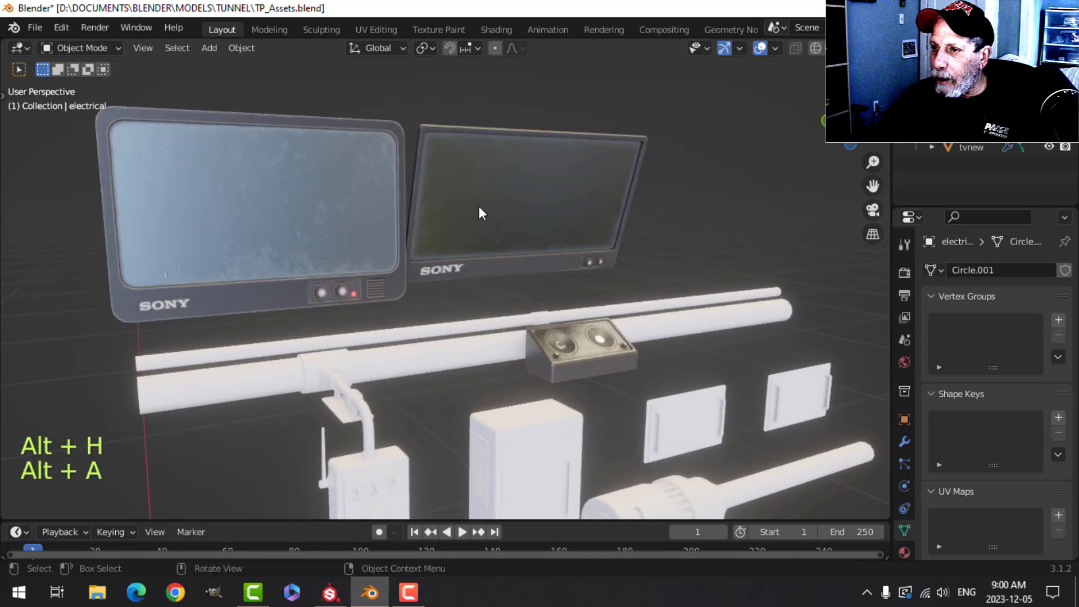
Step: Add an Array modifier to the tvnew object
middle_click_drag(533, 243, 518, 241, "shift")
left_click(431, 231)
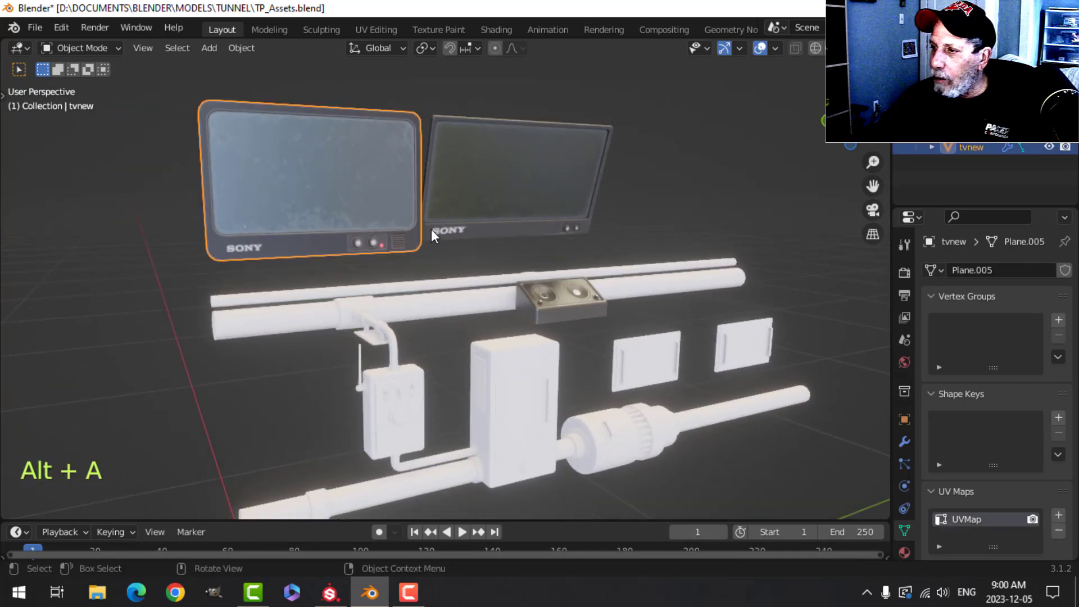
left_click(904, 441)
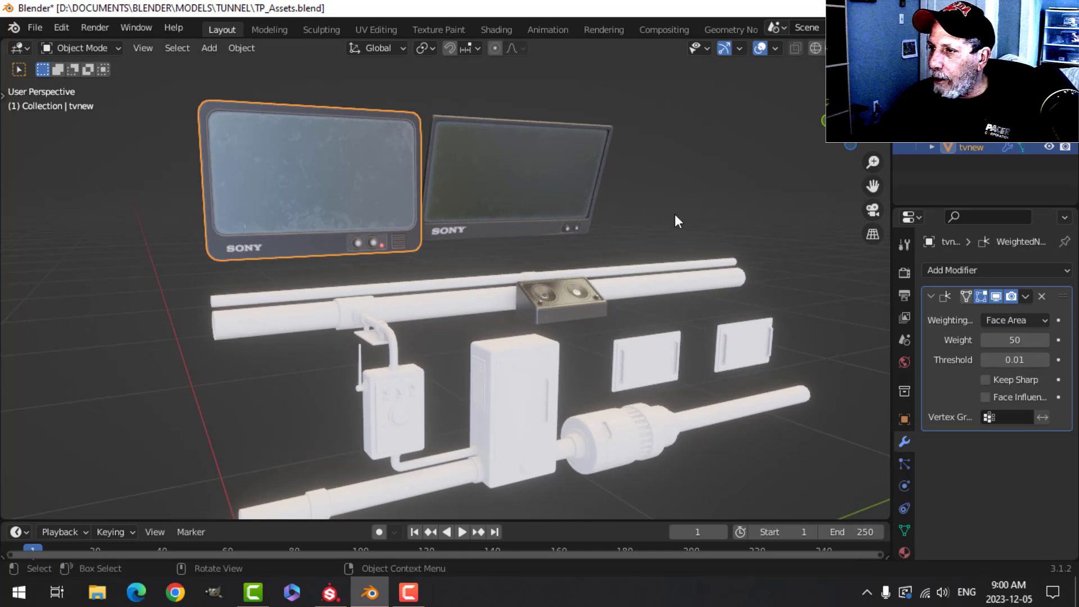
left_click(997, 271)
left_click(766, 314)
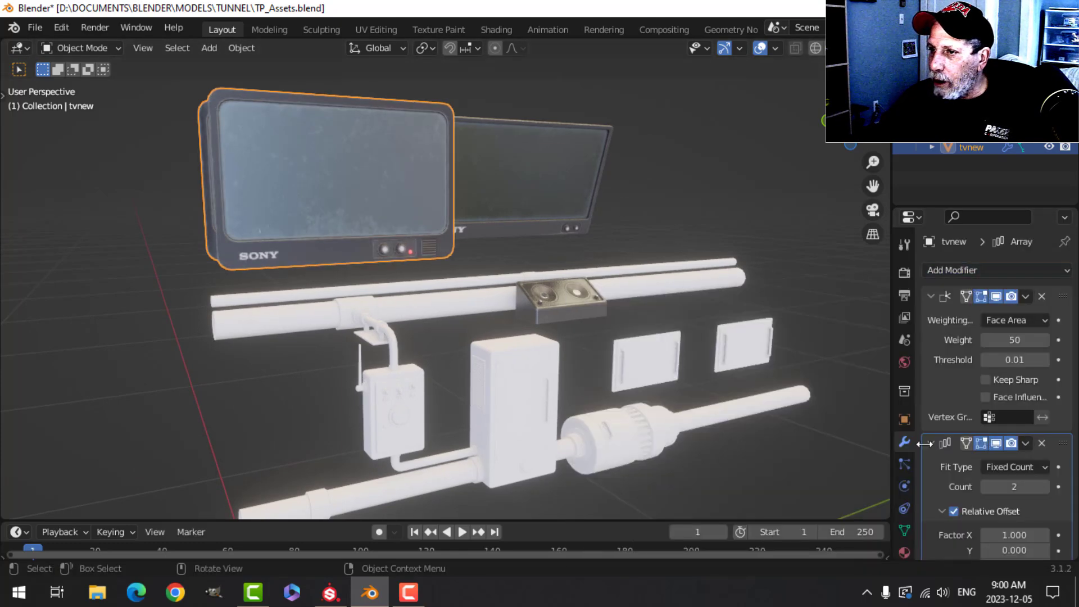
Step: Set the TV array's relative offset to 0 in X and 2.600 in Y
scroll(1014, 494, "down", 2)
left_click(1014, 503)
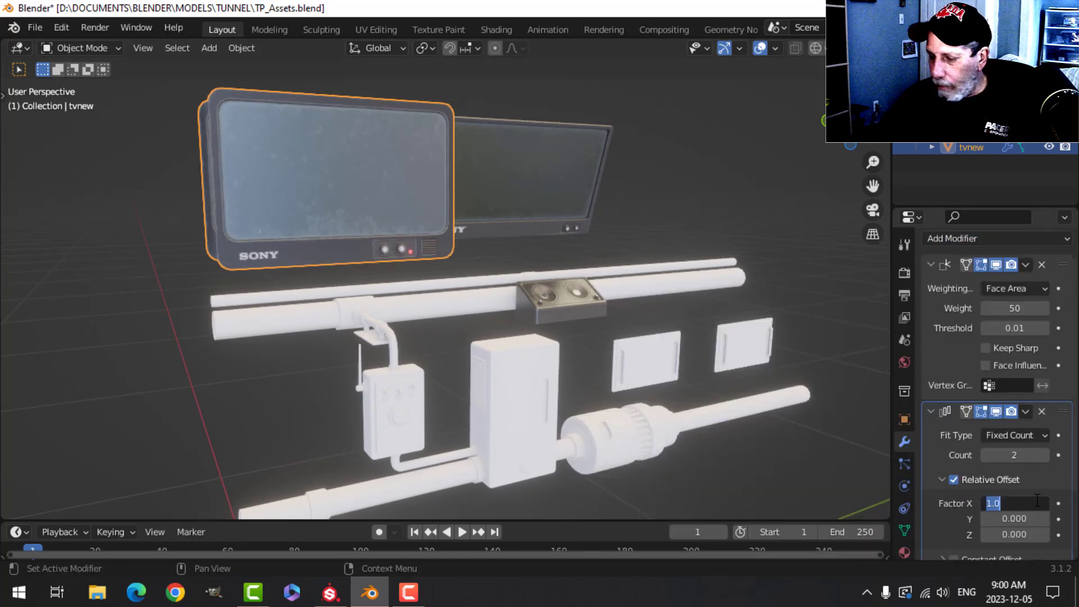
type("0")
key("Return")
left_click_drag(1014, 518, 1054, 518)
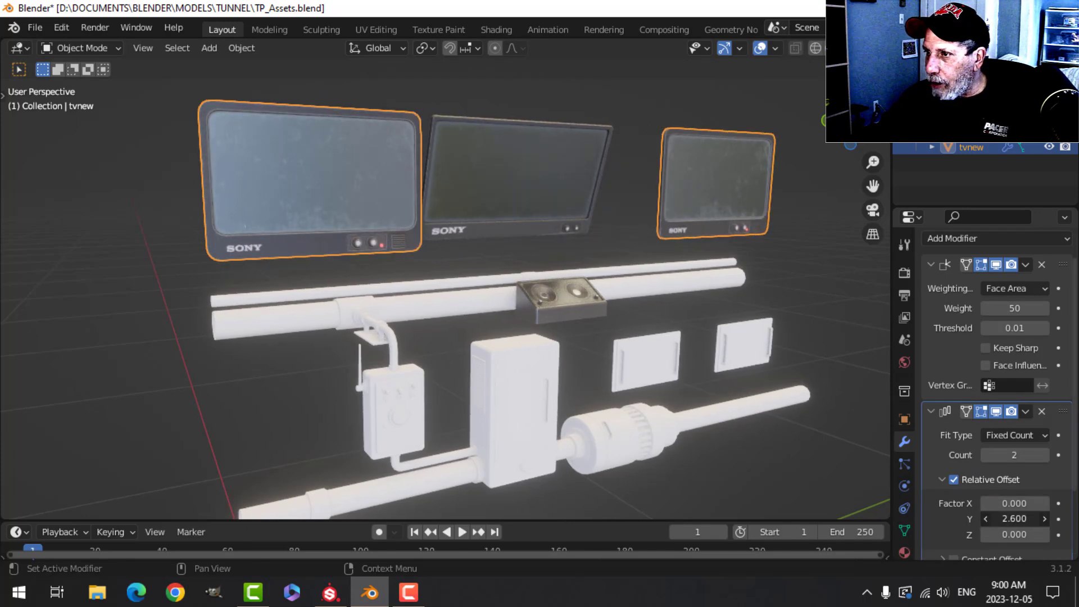
Step: Delete the old flat Sony TV standing between the two arrayed TVs
left_click(497, 162)
key("x")
left_click(517, 164)
Step: Set the TV array's count to 3 and deselect everything to view the row of TVs
middle_click_drag(644, 215, 573, 211, "shift")
left_click(668, 171)
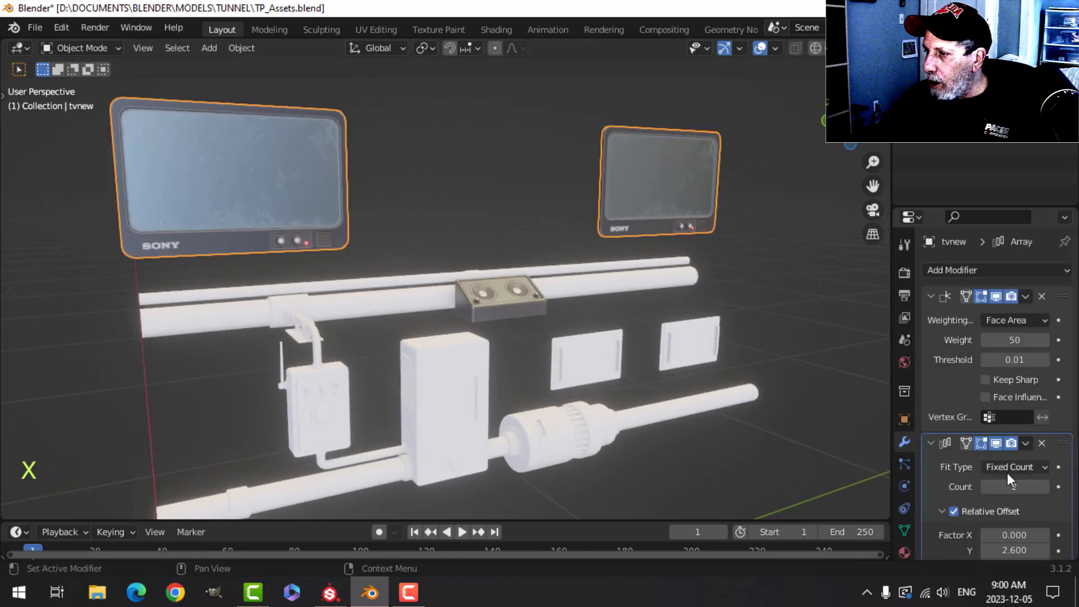
left_click(1047, 485)
scroll(562, 230, "down", 2)
key("alt+a")
middle_click_drag(550, 235, 476, 334)
scroll(487, 223, "up", 3)
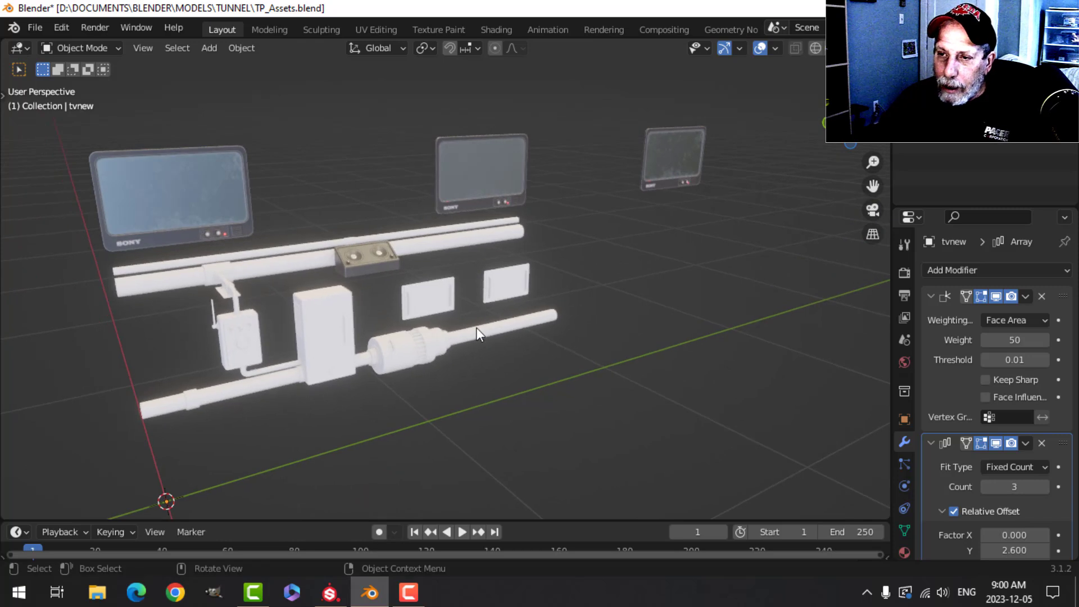